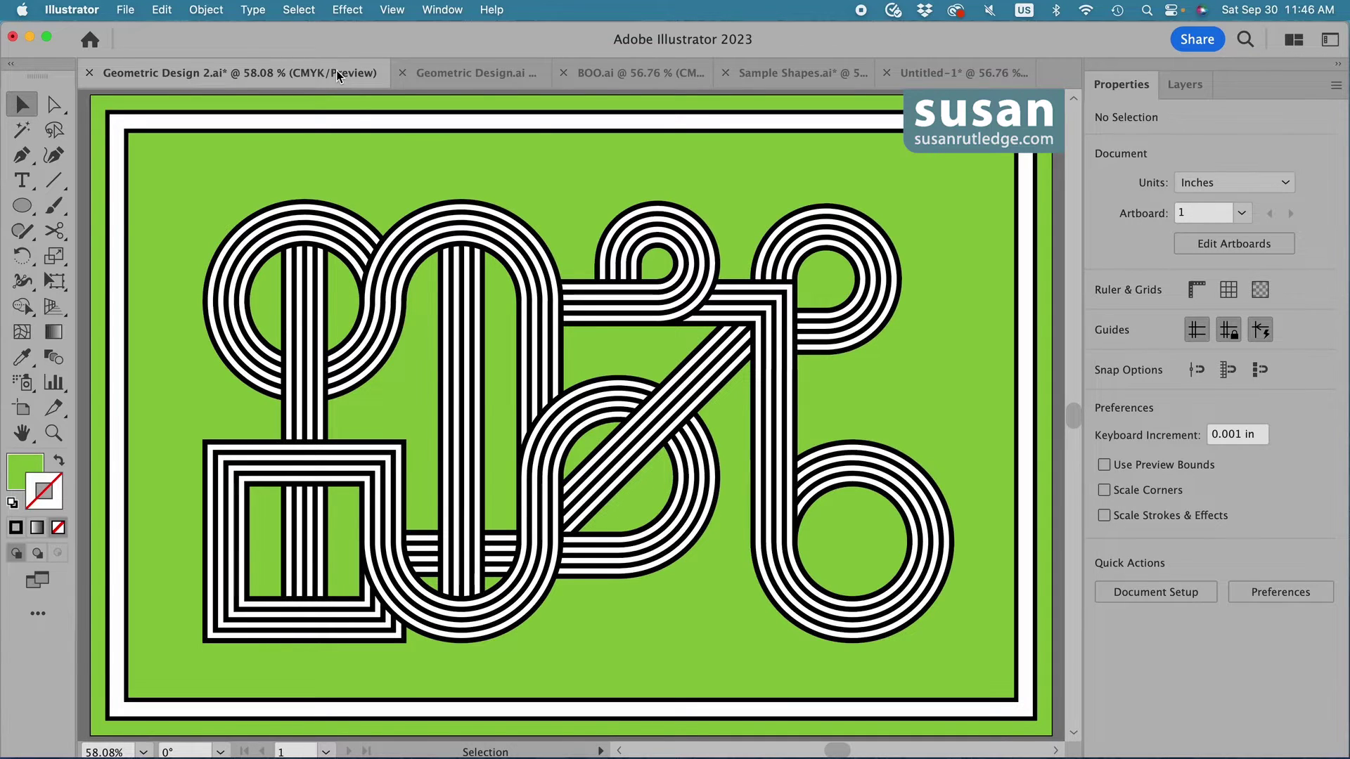
View the Geometric Design and Sample Shapes documents, and switch to the blank Untitled-1 document.
{"action": "left_click", "coordinate": [474, 71]}
{"action": "left_click", "coordinate": [619, 68]}
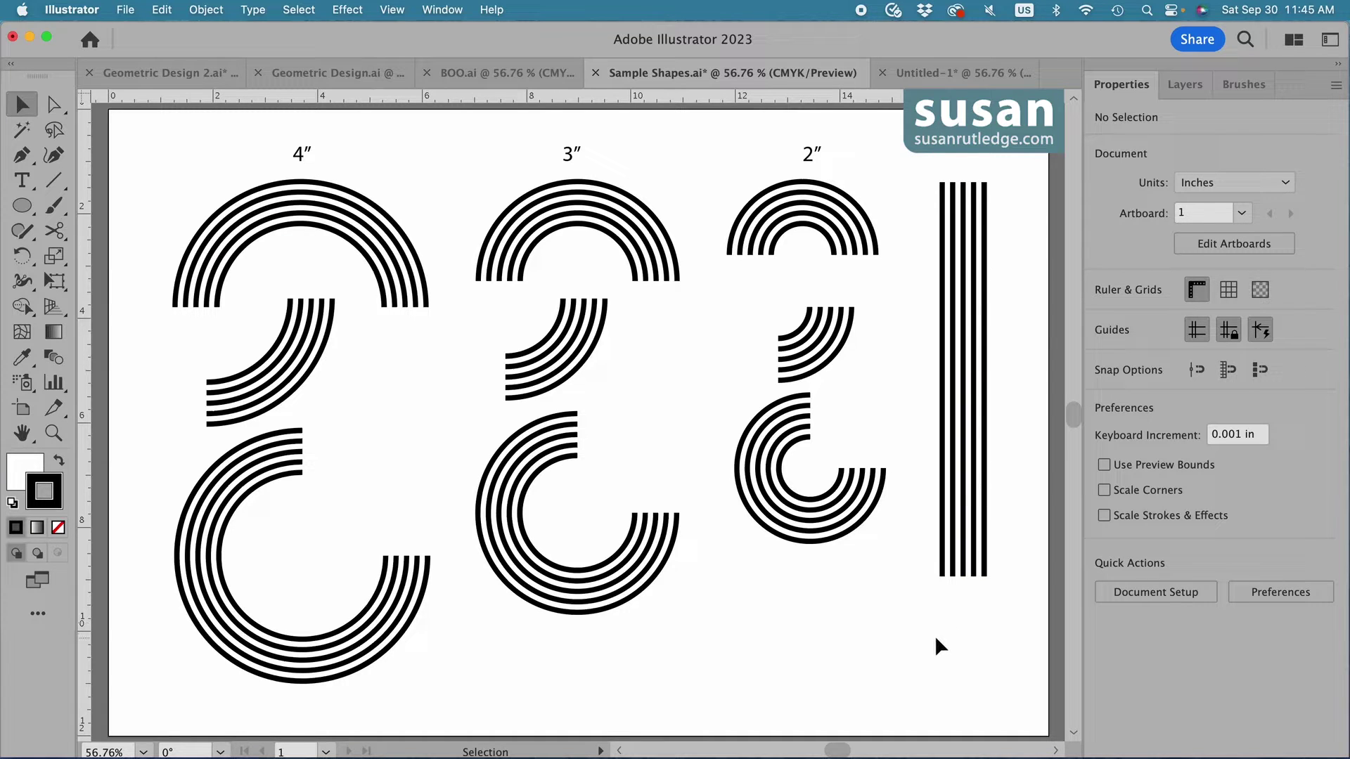
{"action": "left_click", "coordinate": [956, 73]}
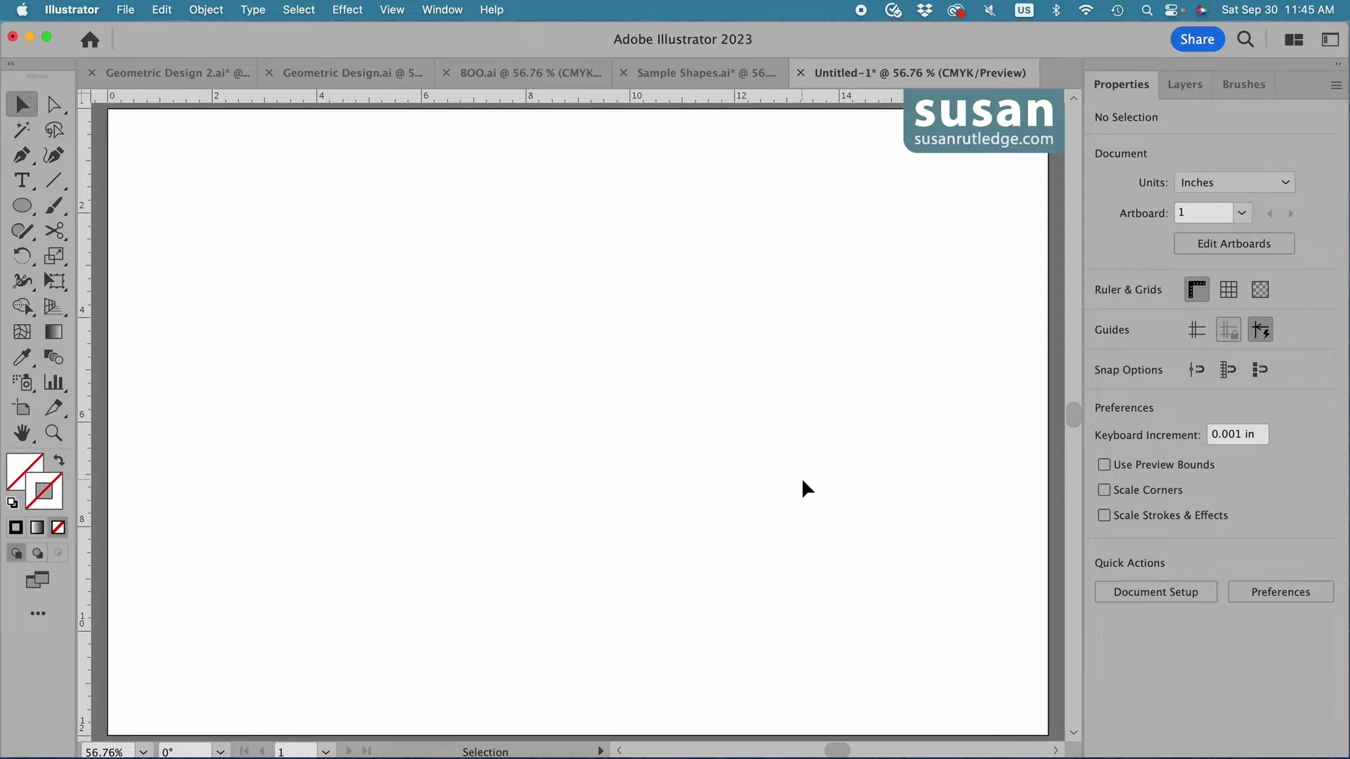
Restore the default fill and stroke, and create a rectangle 3 in wide and 0.1 in high on the artboard.
{"action": "key", "text": "d"}
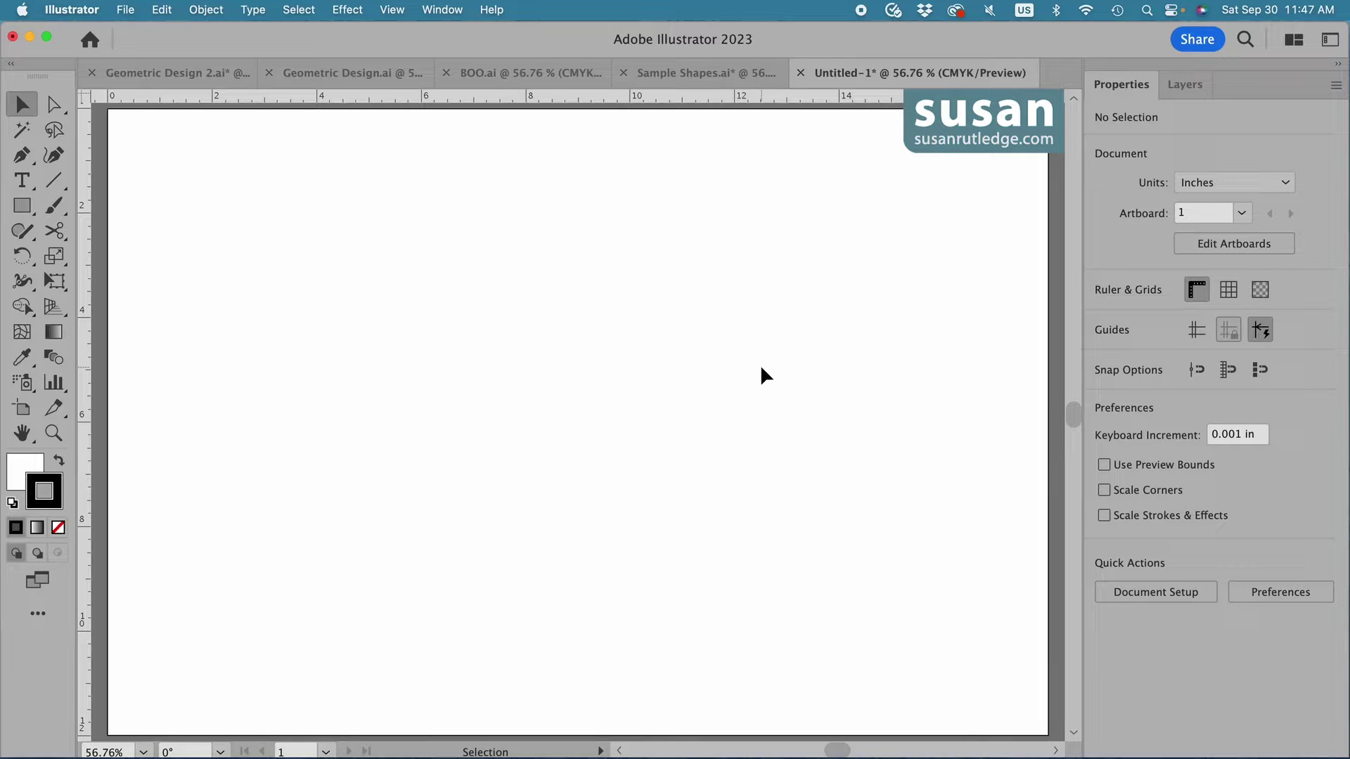
{"action": "key", "text": "m"}
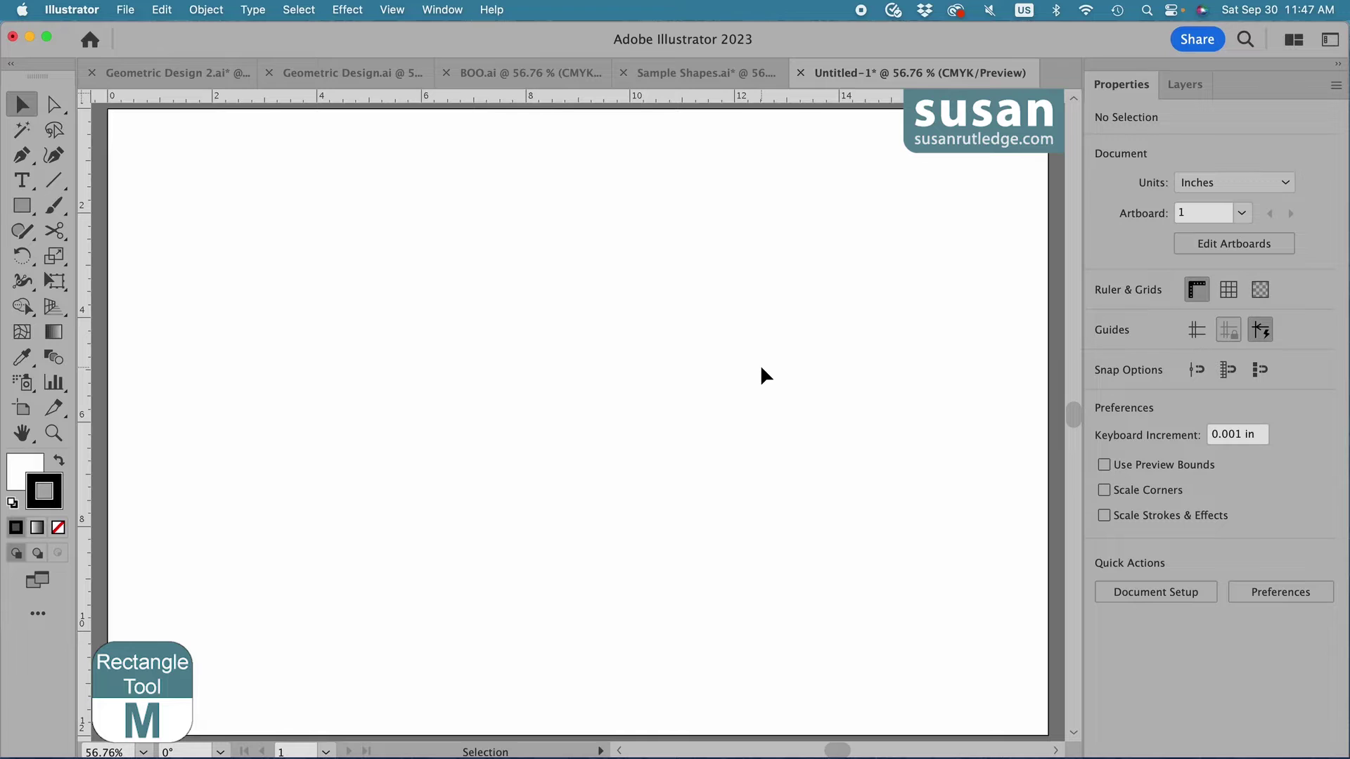
{"action": "left_click", "coordinate": [547, 280]}
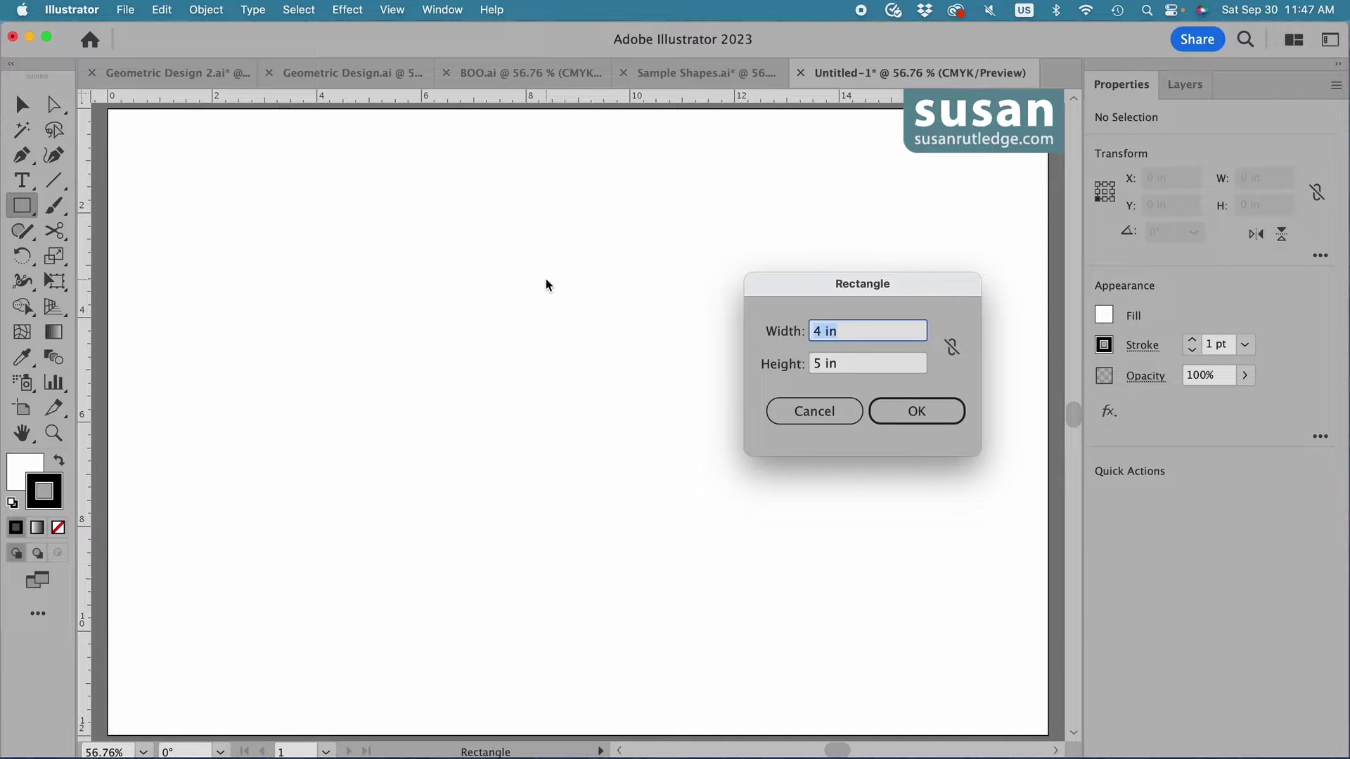
{"action": "type", "text": "3"}
{"action": "key", "text": "Tab"}
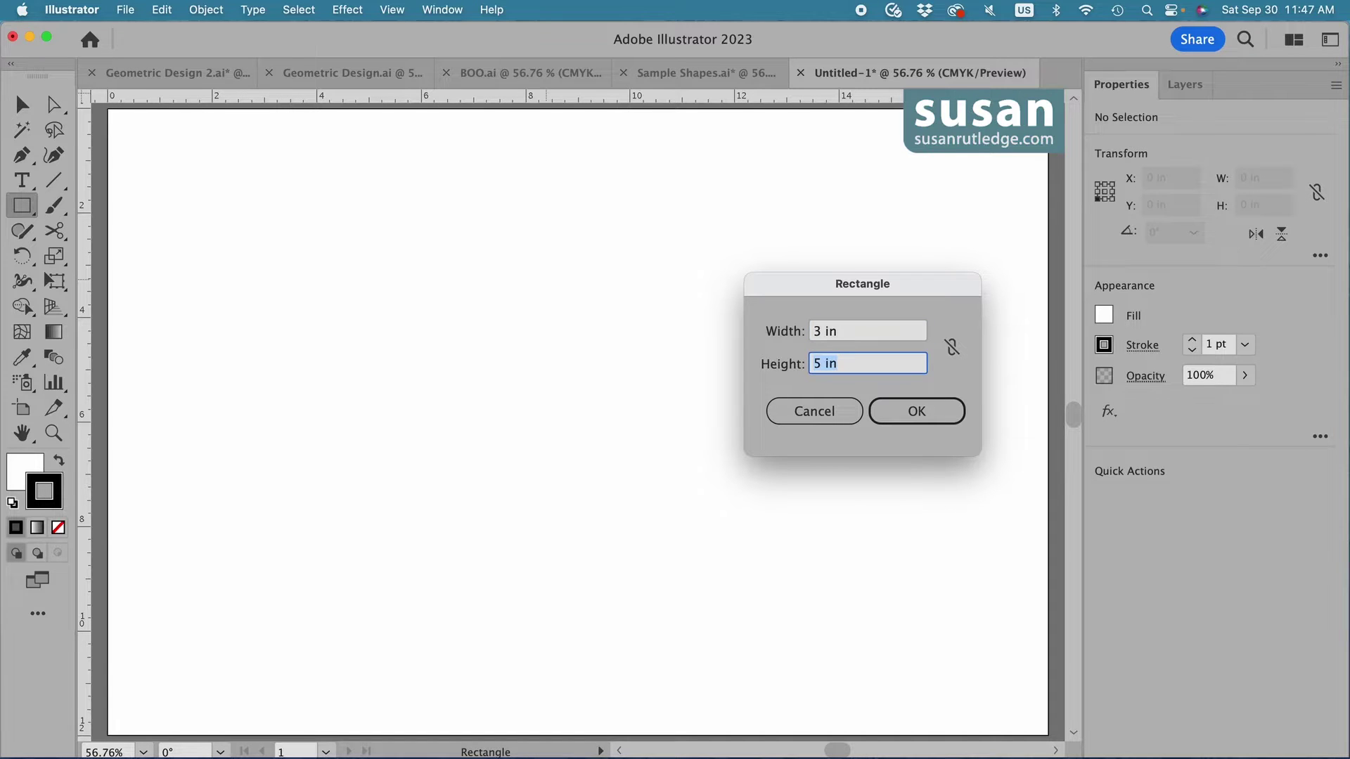
{"action": "key", "text": "BackSpace"}
{"action": "type", "text": ".1"}
{"action": "left_click", "coordinate": [930, 421]}
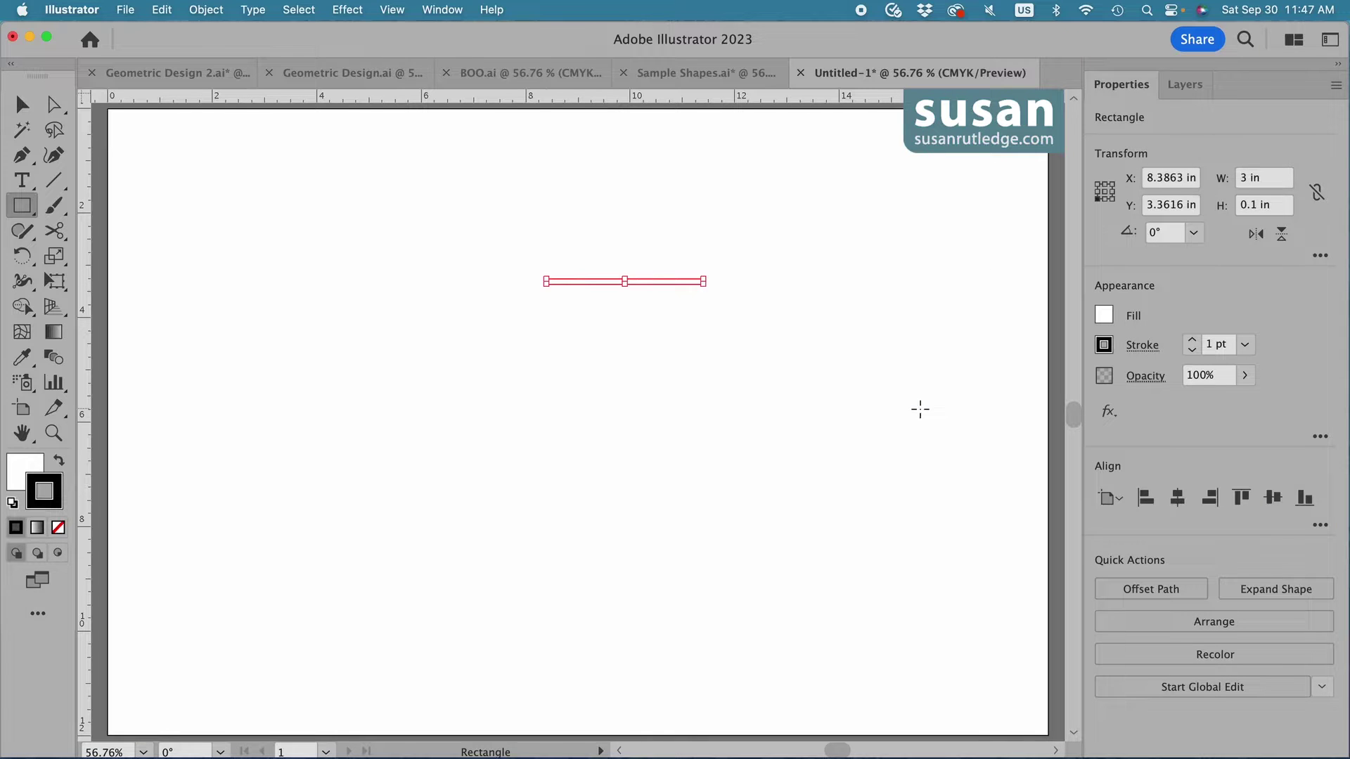
Remove the thin rectangle's stroke and fill it with black.
{"action": "left_click", "coordinate": [1193, 350]}
{"action": "left_click", "coordinate": [1194, 350]}
{"action": "left_click", "coordinate": [1193, 350]}
{"action": "left_click", "coordinate": [1193, 350]}
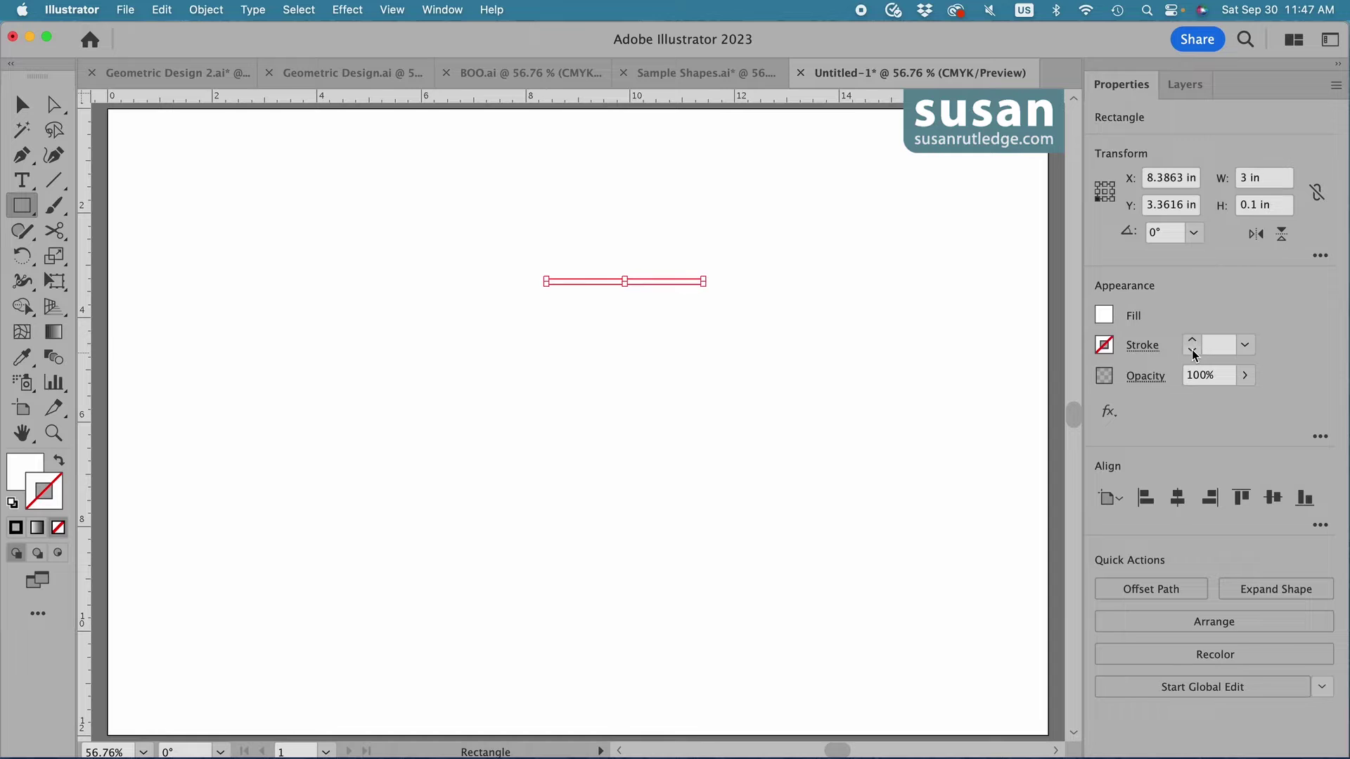
{"action": "left_click", "coordinate": [1104, 315]}
{"action": "left_click", "coordinate": [918, 391]}
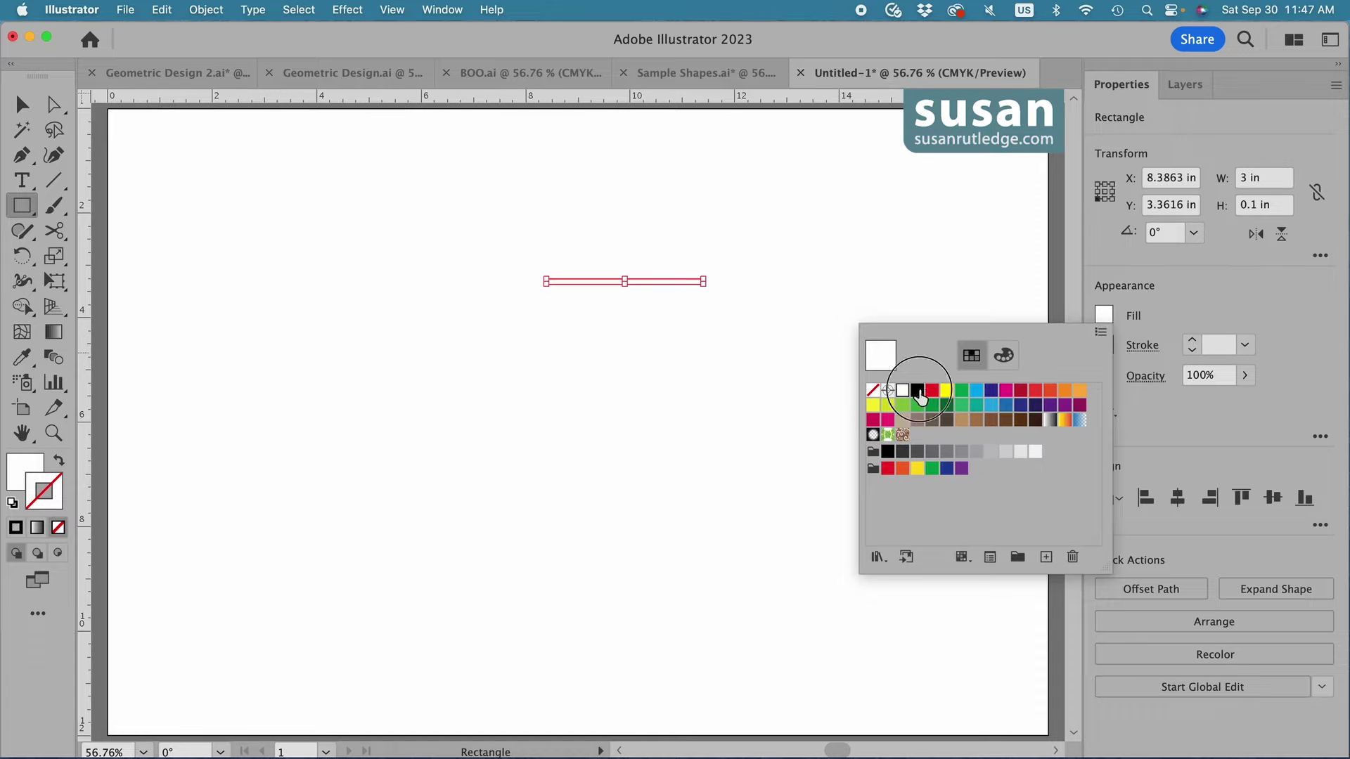
{"action": "left_click", "coordinate": [818, 313]}
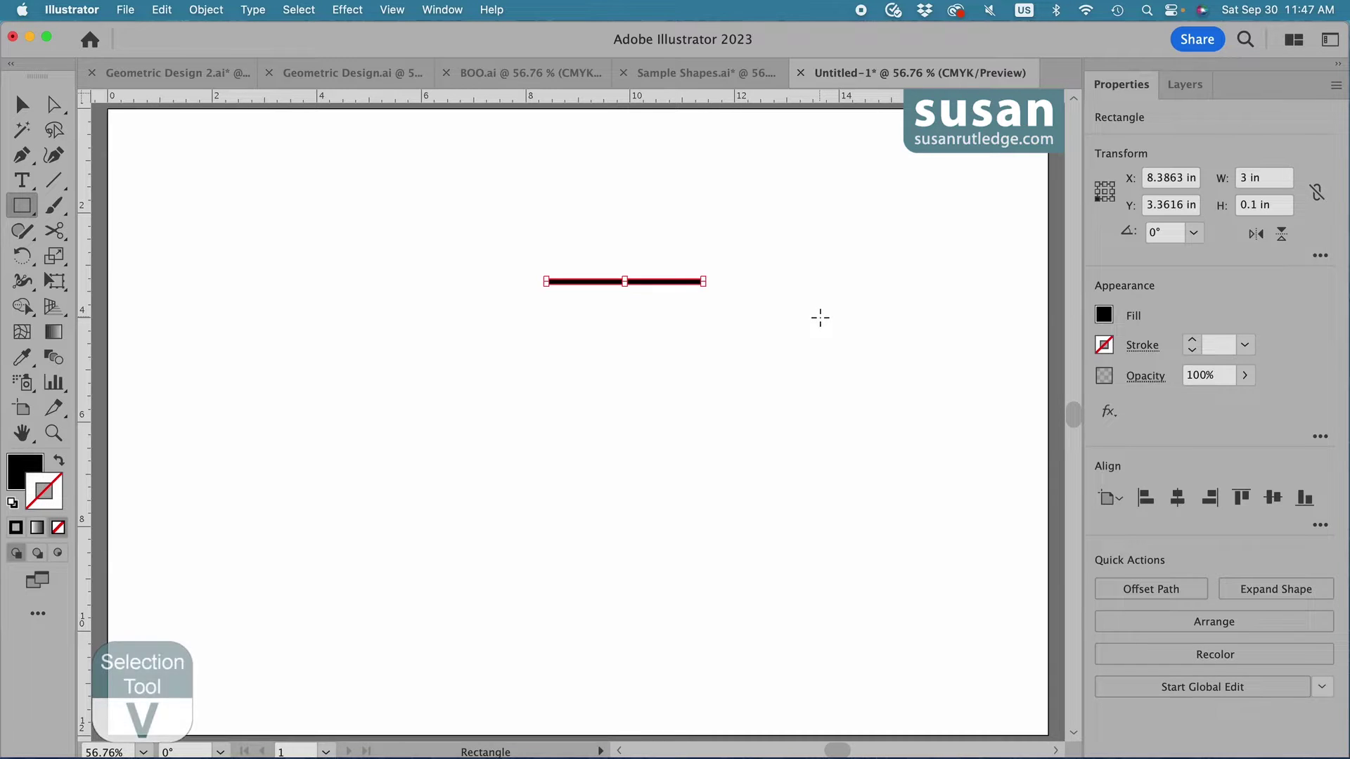
Duplicate the black bar straight down by 0.1 in so the copy sits flush beneath the original.
{"action": "key", "text": "v"}
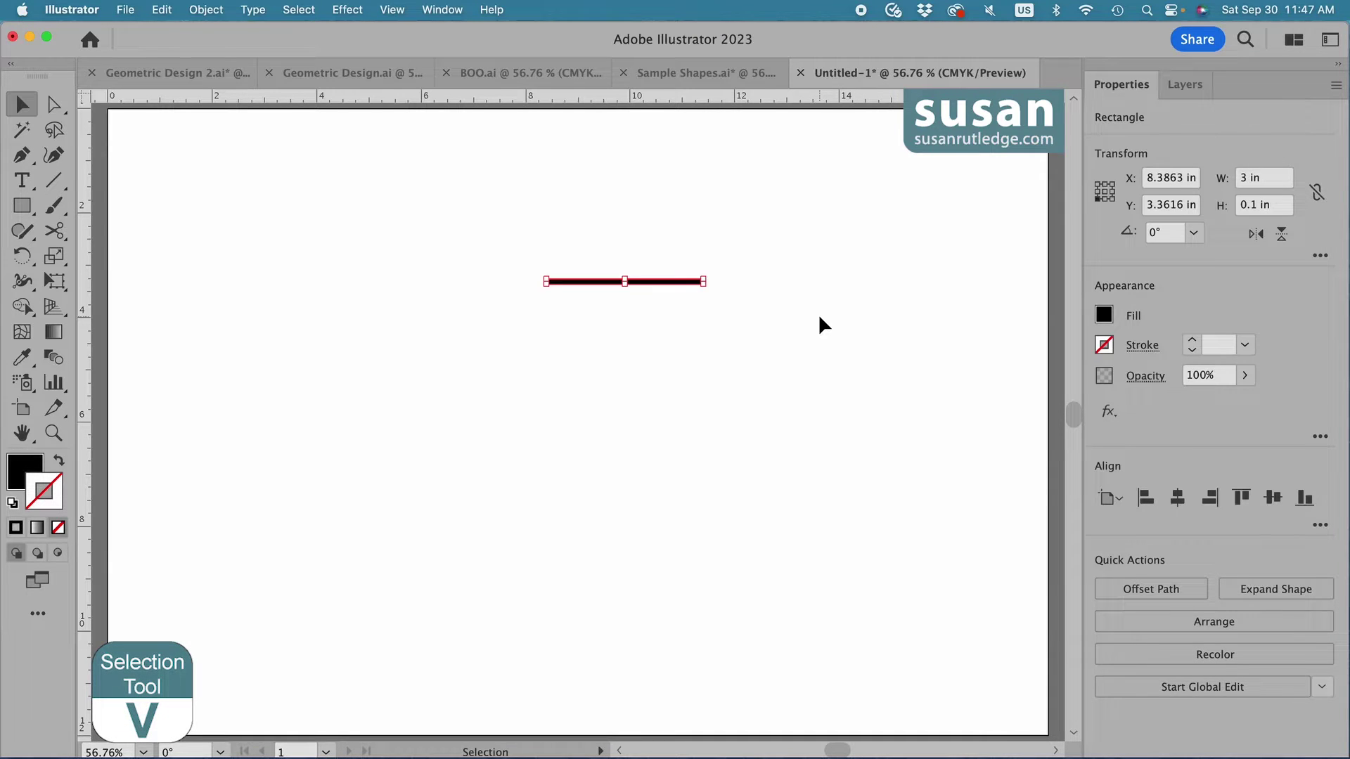
{"action": "left_click", "coordinate": [652, 283]}
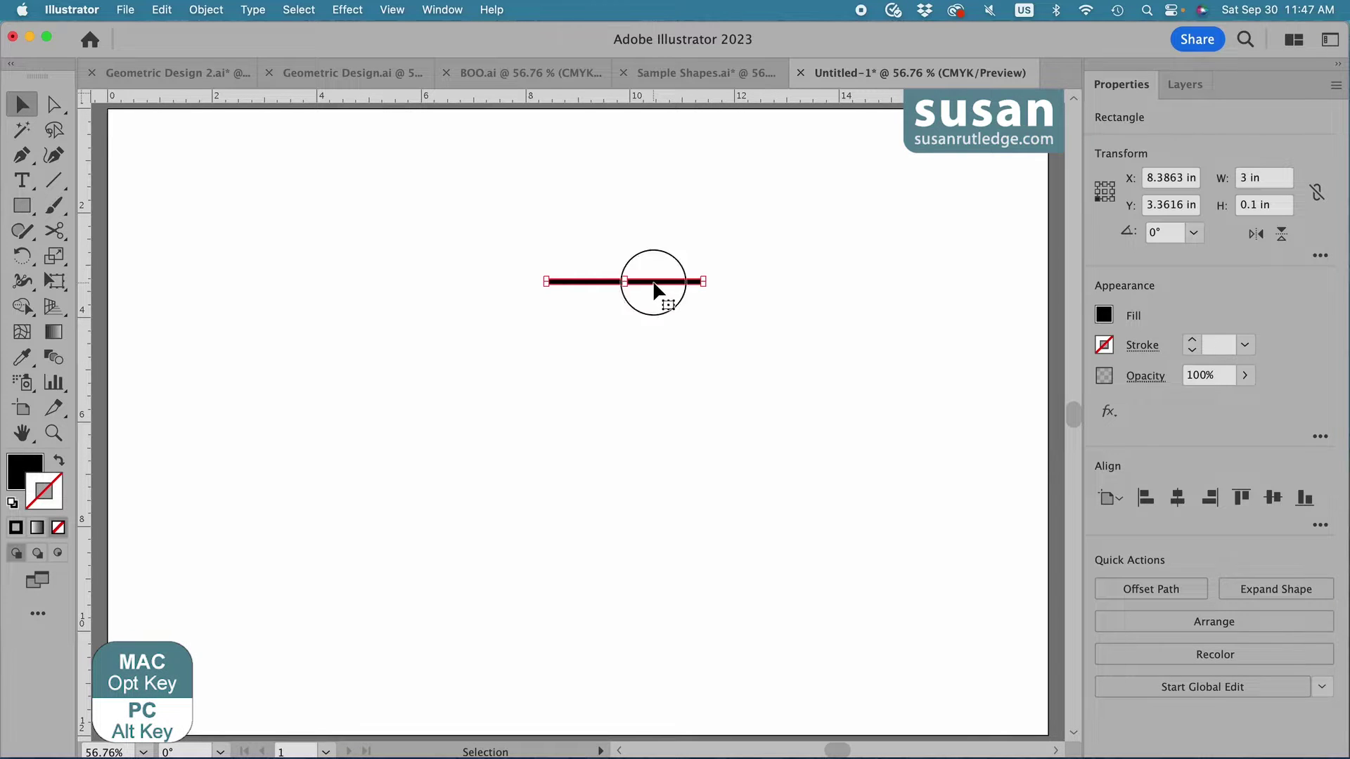
{"action": "left_click_drag", "start_coordinate": [655, 288], "coordinate": [657, 294]}
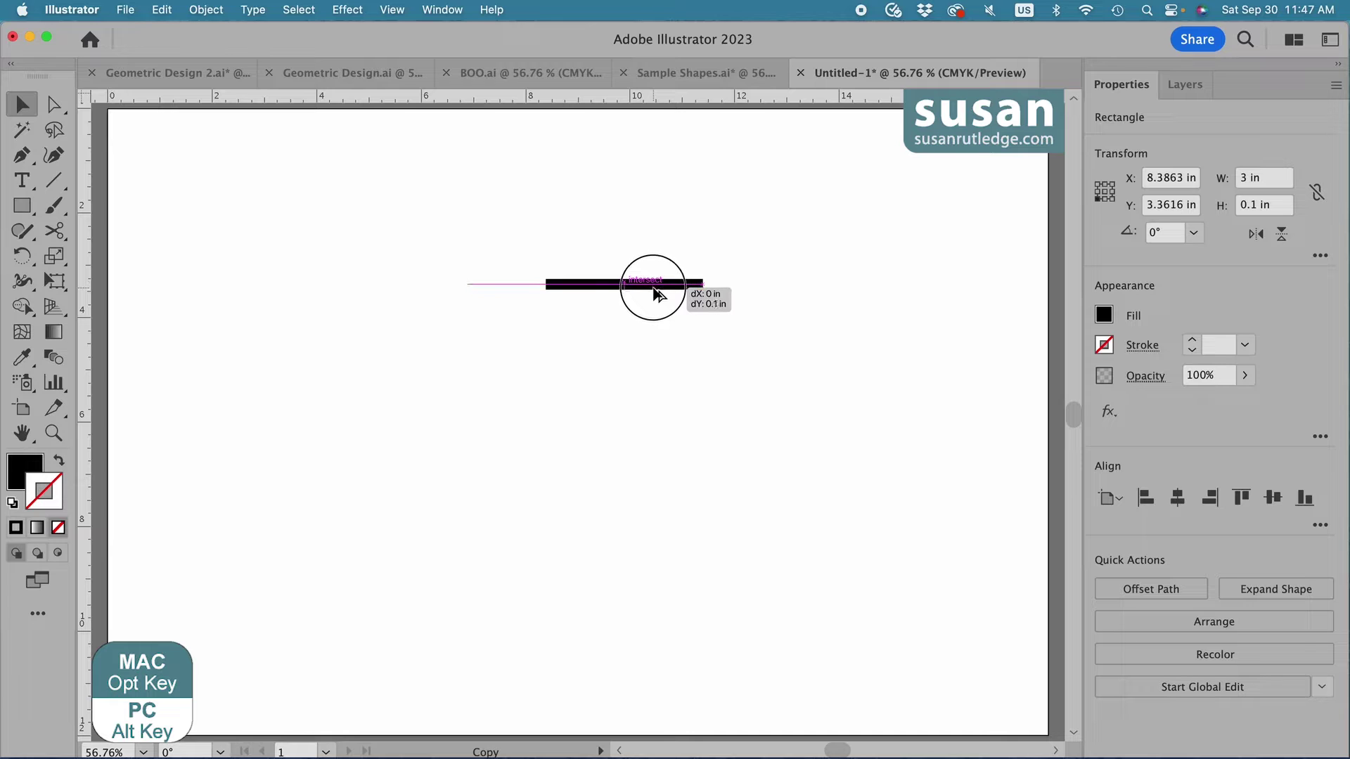
{"action": "key", "text": "shift"}
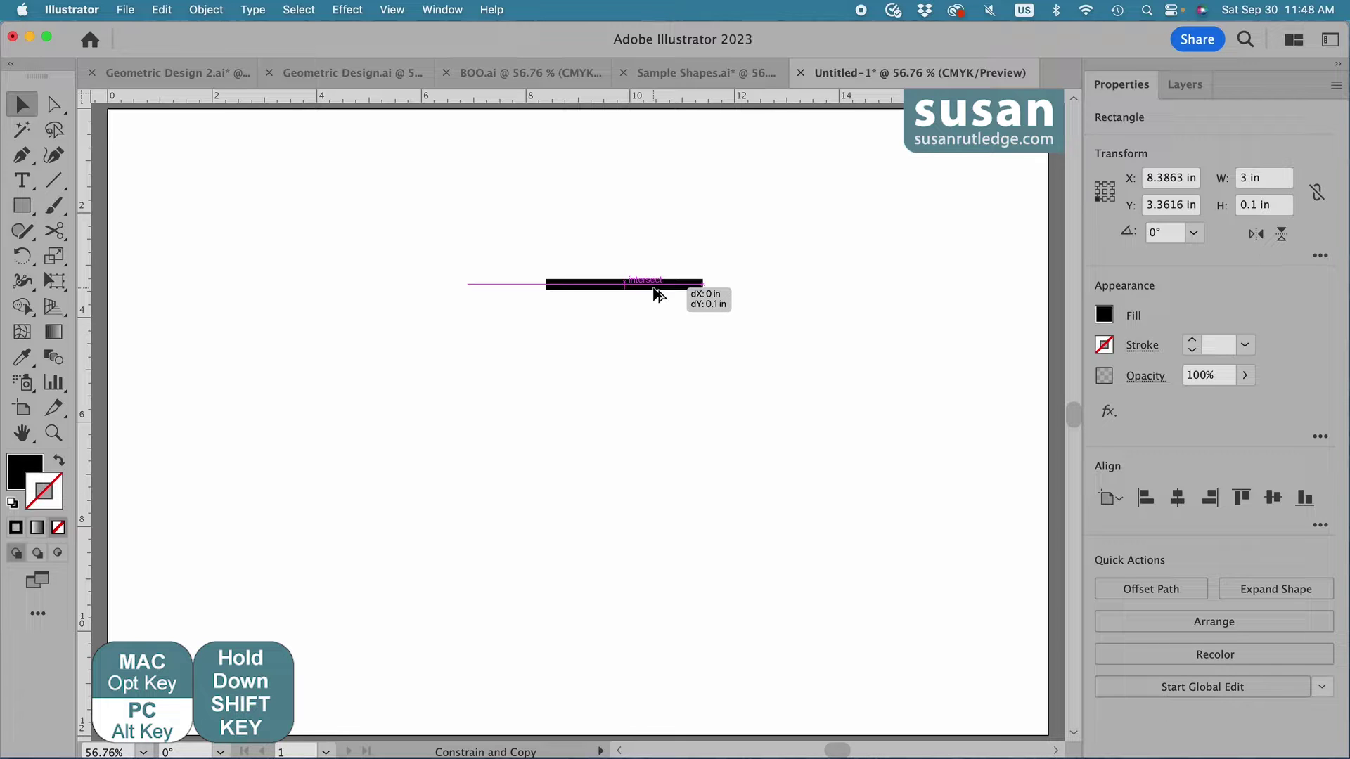
{"action": "left_click_drag", "start_coordinate": [654, 289], "coordinate": [656, 290]}
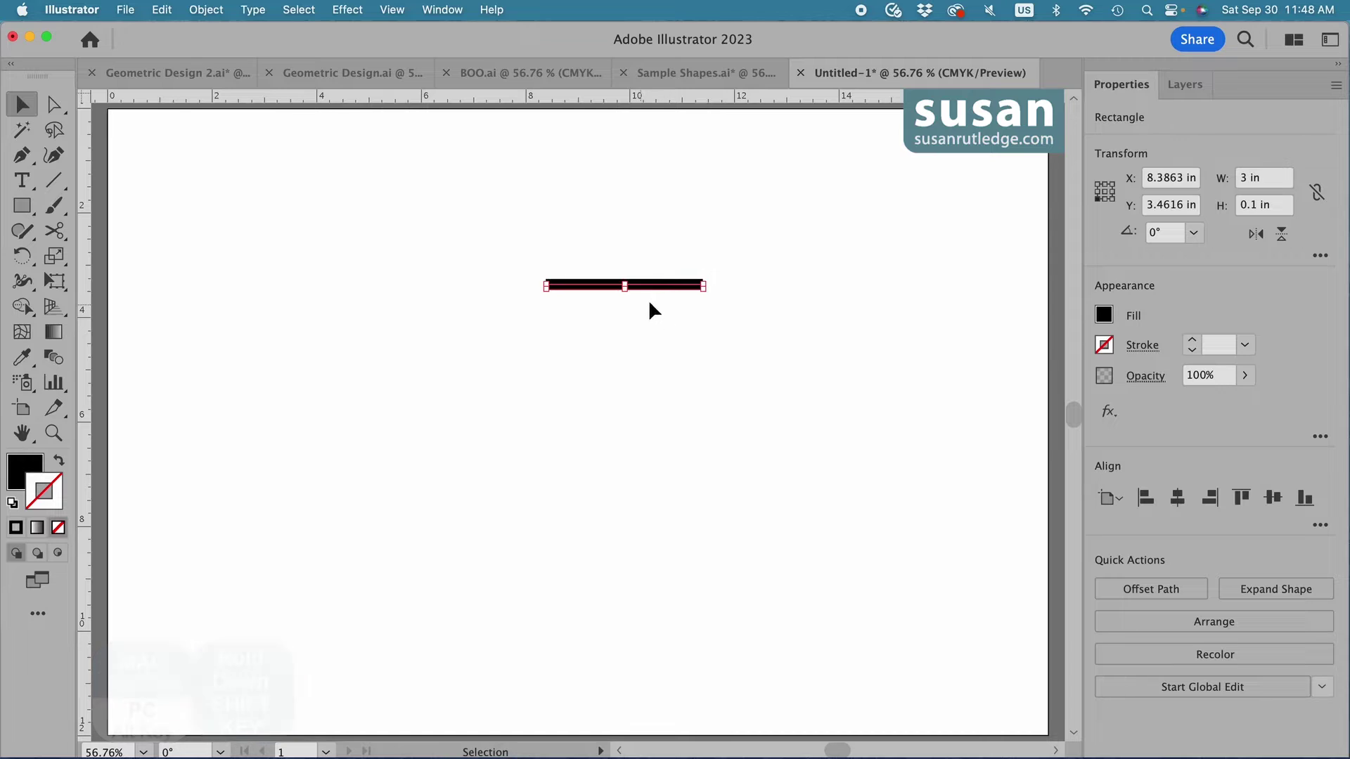
{"action": "left_click", "coordinate": [392, 9]}
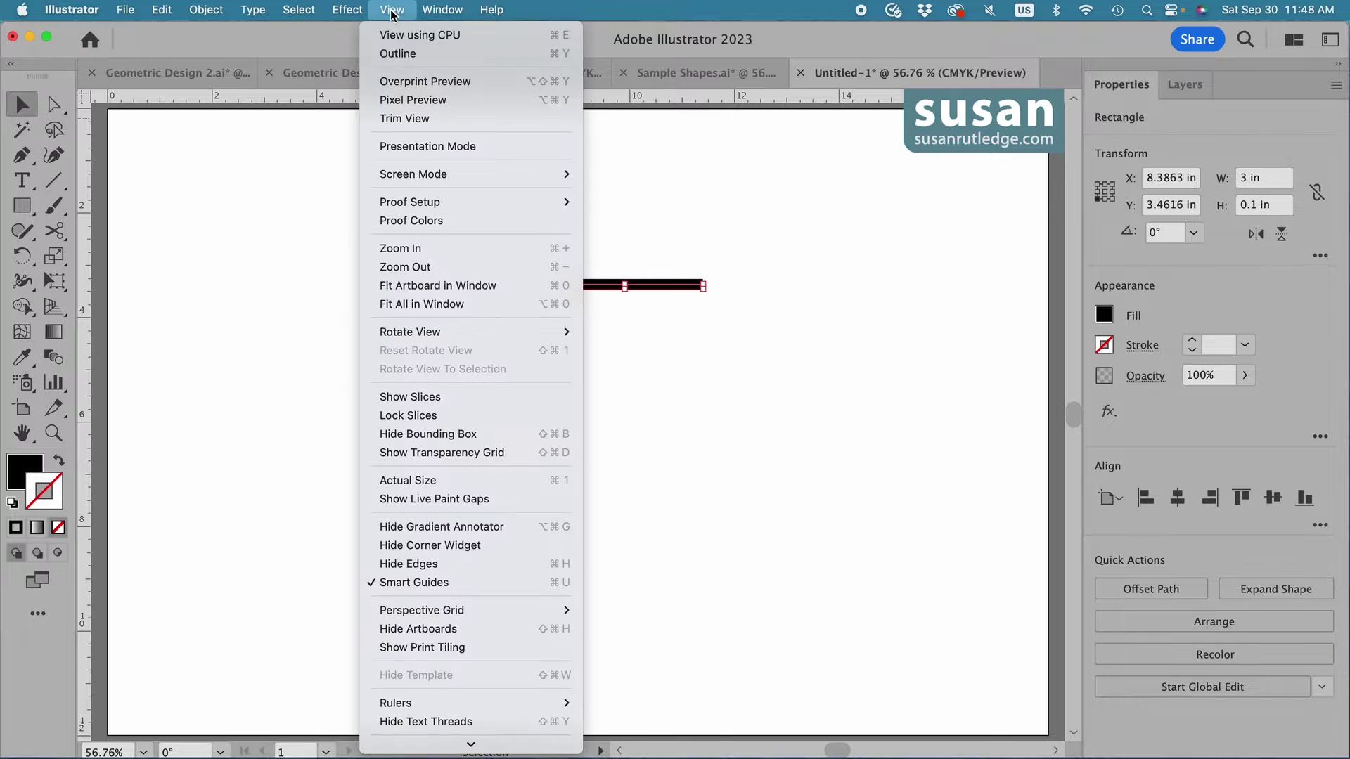
{"action": "left_click", "coordinate": [571, 588]}
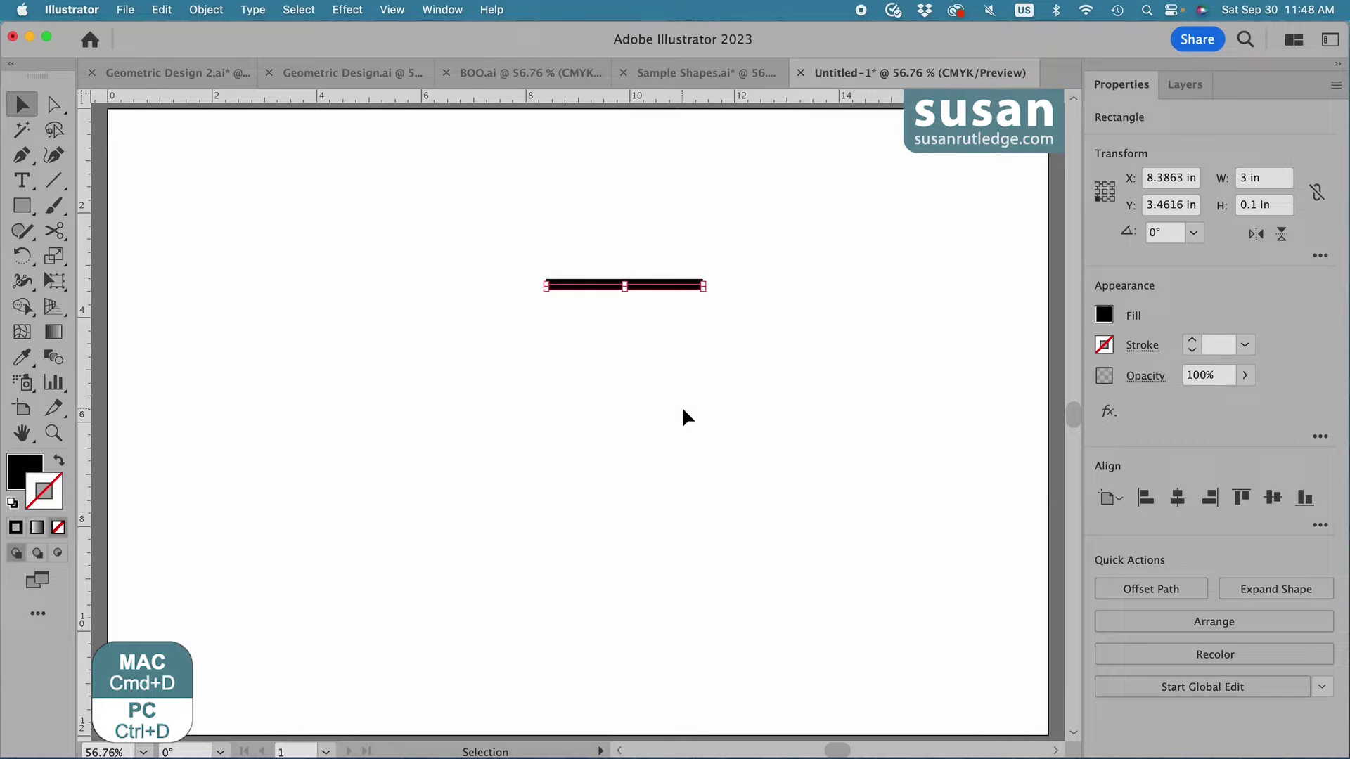
Repeat the bar duplication seven times to build a stack of nine touching bars.
{"action": "key", "text": "super+d"}
{"action": "key", "text": "super+d"}
{"action": "key", "text": "super+d"}
{"action": "key", "text": "super+d"}
{"action": "key", "text": "super+d"}
{"action": "key", "text": "super+d"}
{"action": "key", "text": "super+d"}
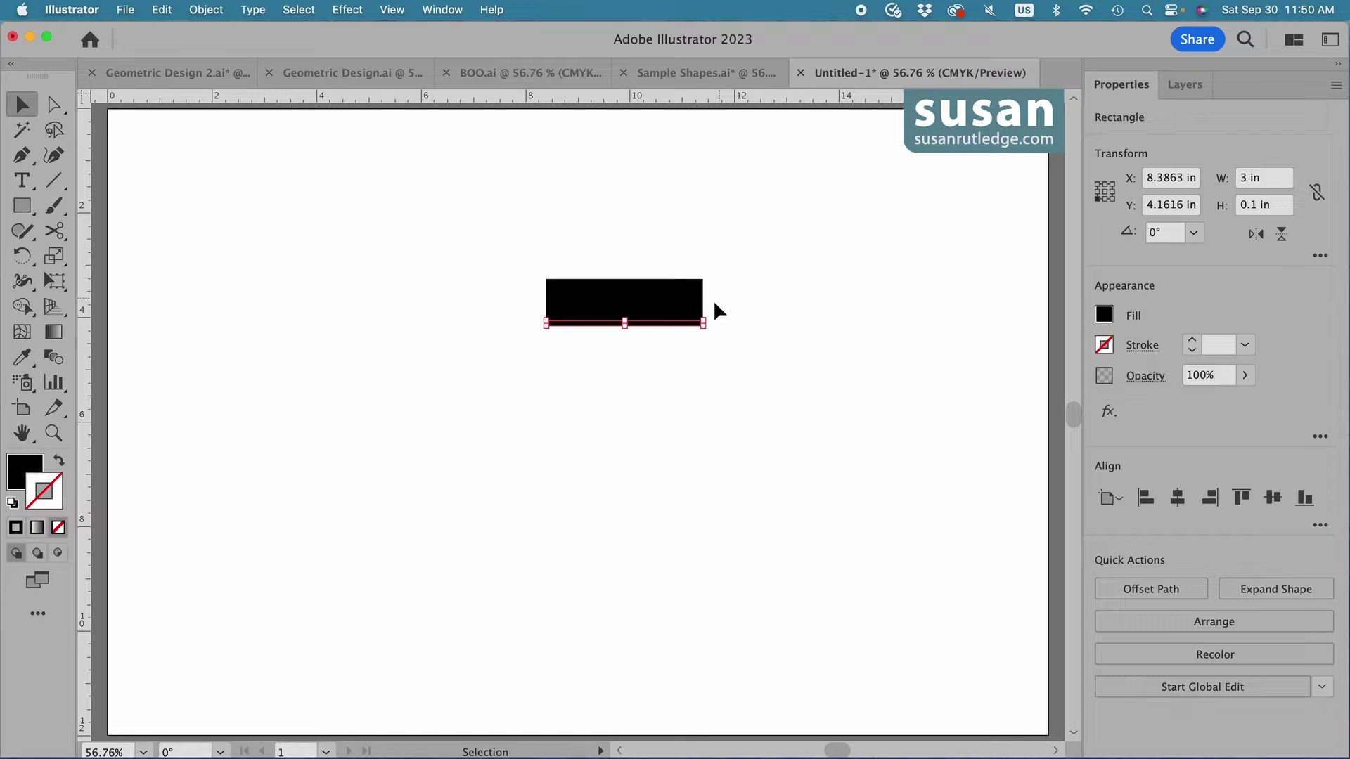
Select every other bar starting with the second, four in all, and fill them with white.
{"action": "left_click", "coordinate": [668, 287]}
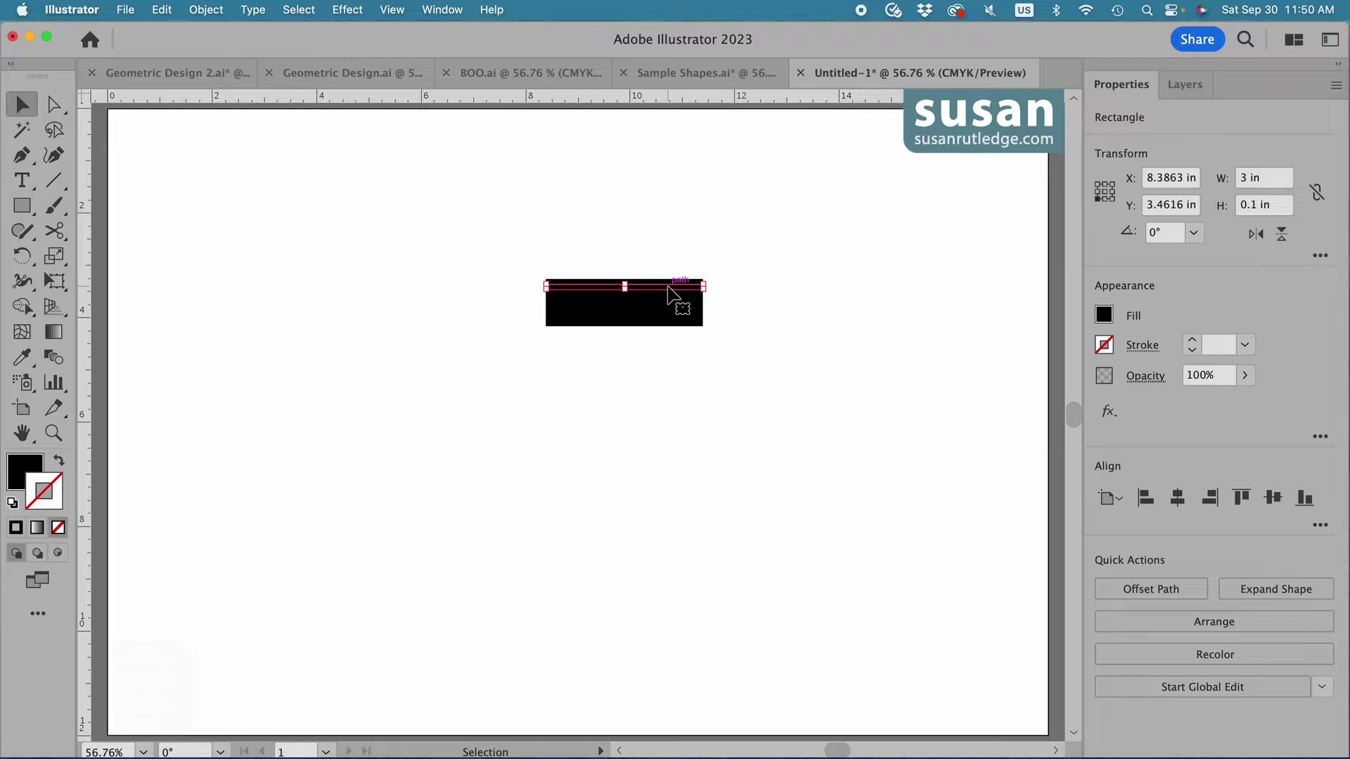
{"action": "key", "text": "shift"}
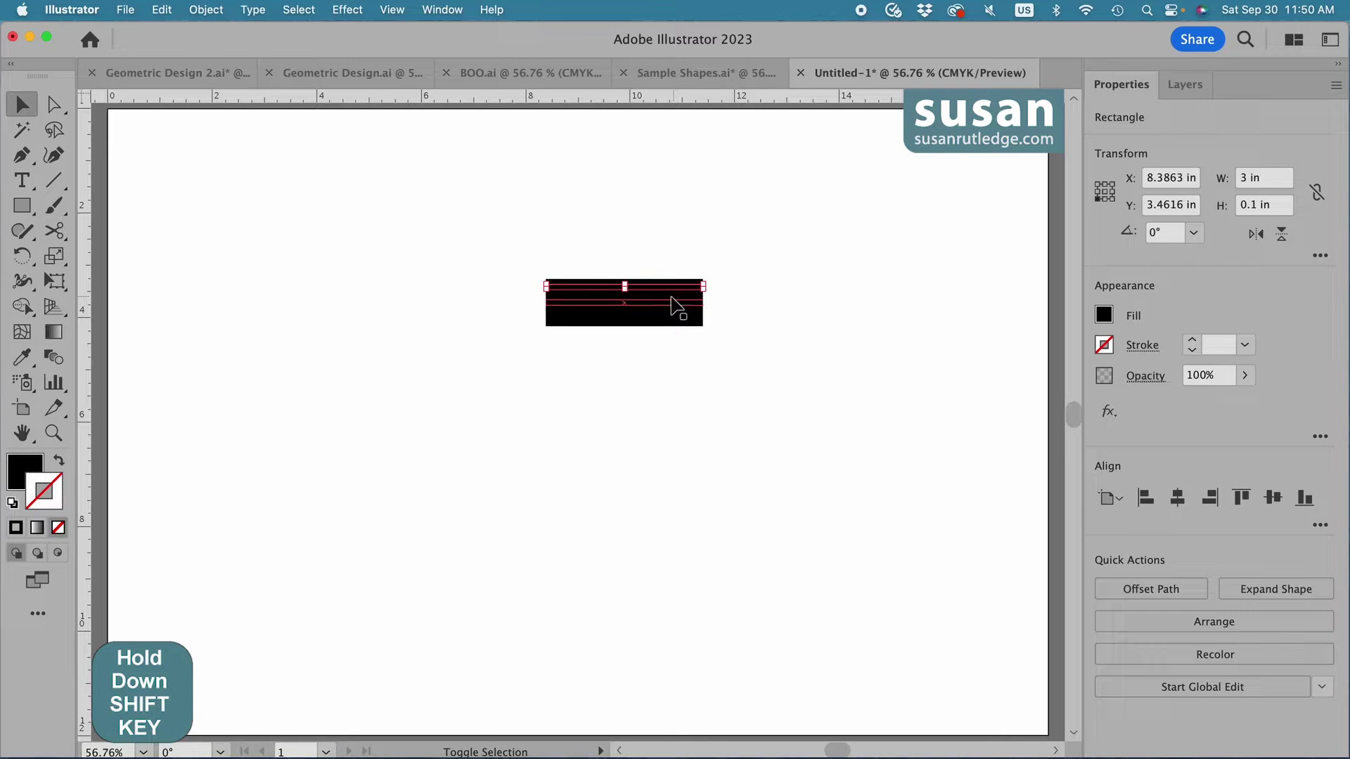
{"action": "left_click", "coordinate": [681, 299], "text": "shift"}
{"action": "left_click", "coordinate": [683, 309], "text": "shift"}
{"action": "left_click", "coordinate": [687, 321], "text": "shift"}
{"action": "left_click", "coordinate": [691, 327], "text": "shift"}
{"action": "left_click", "coordinate": [689, 322], "text": "shift"}
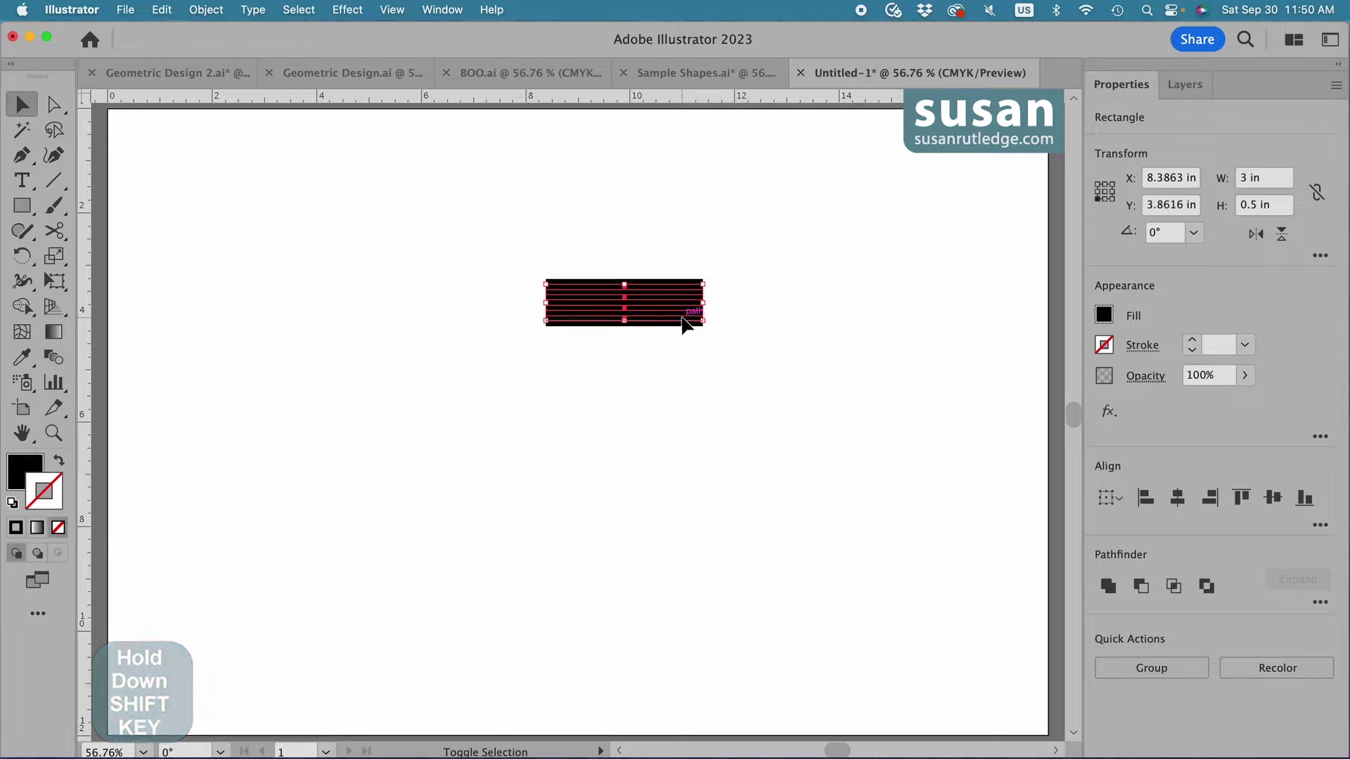
{"action": "left_click", "coordinate": [1104, 317]}
{"action": "left_click", "coordinate": [903, 390]}
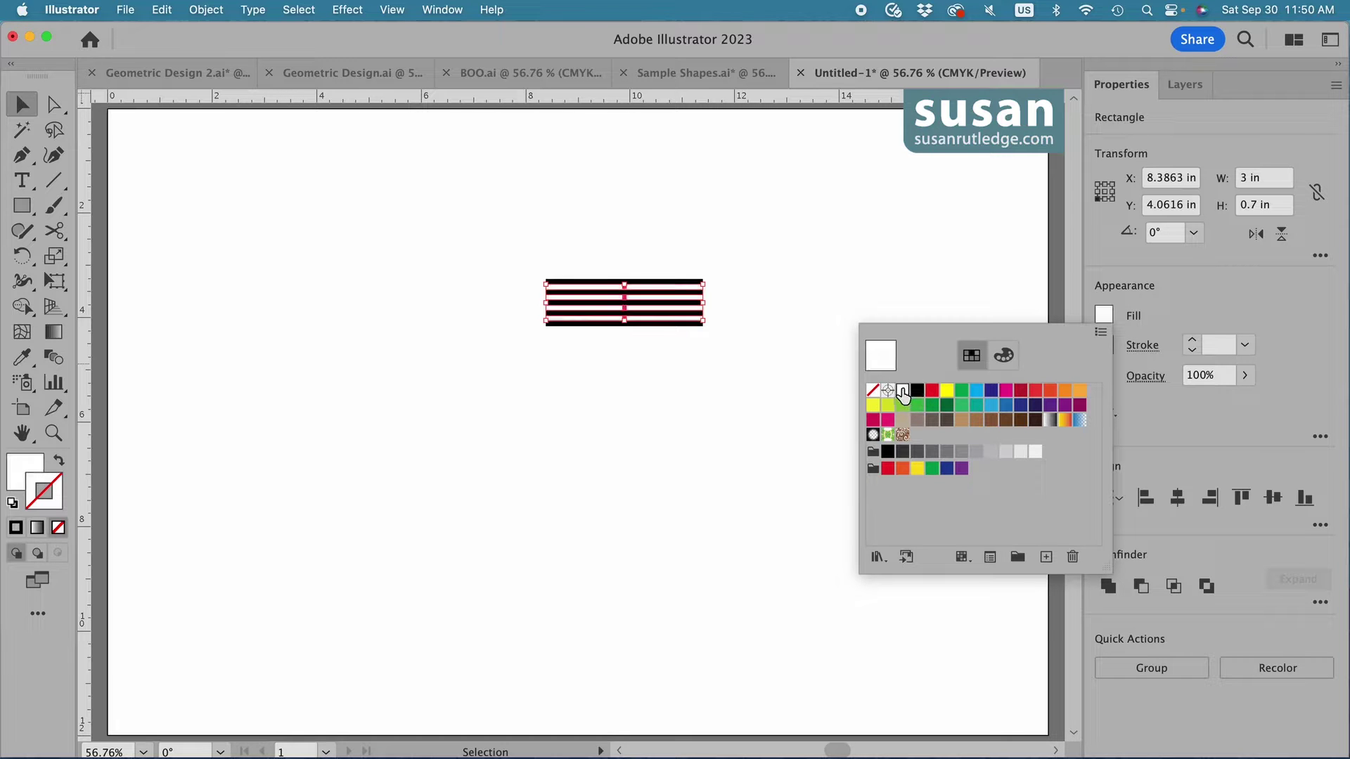
{"action": "left_click", "coordinate": [792, 309]}
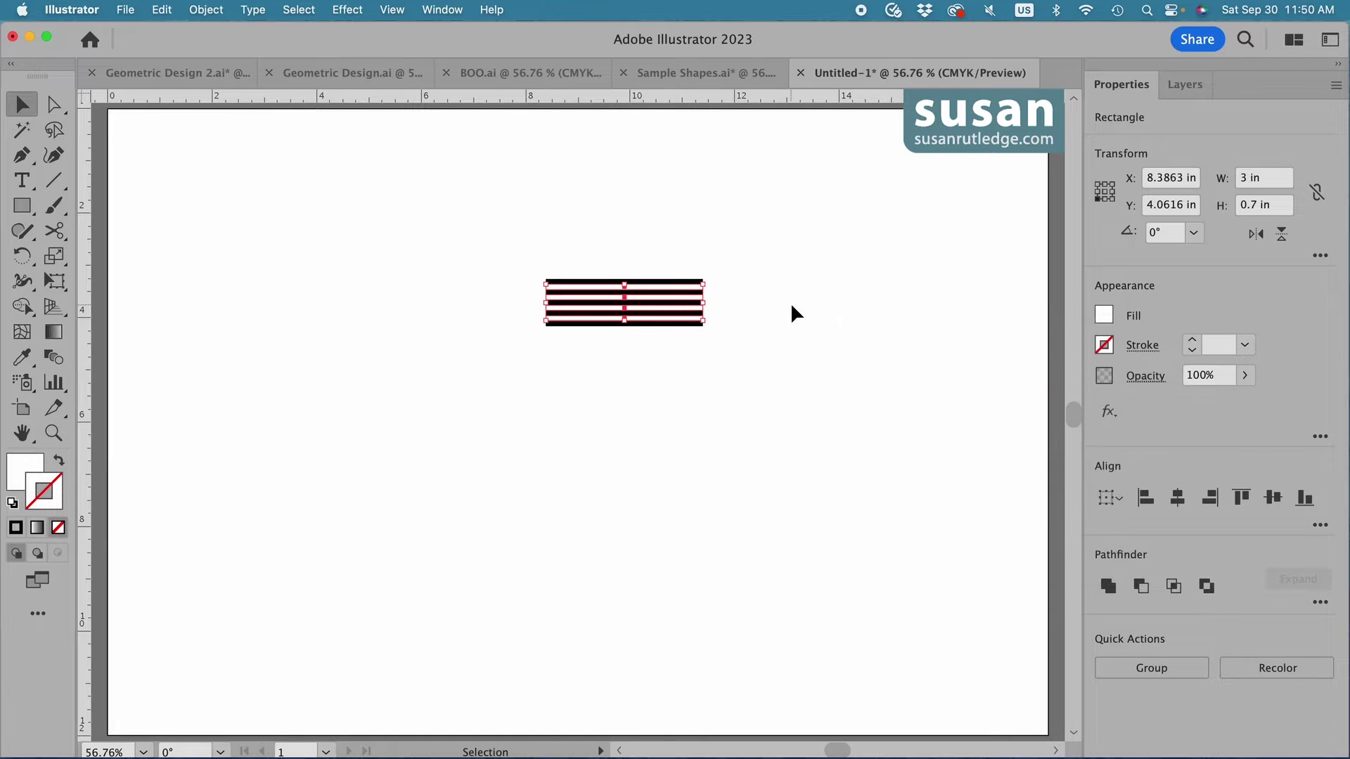
Group all nine black and white bars and clear the selection.
{"action": "left_click_drag", "start_coordinate": [521, 255], "coordinate": [735, 354]}
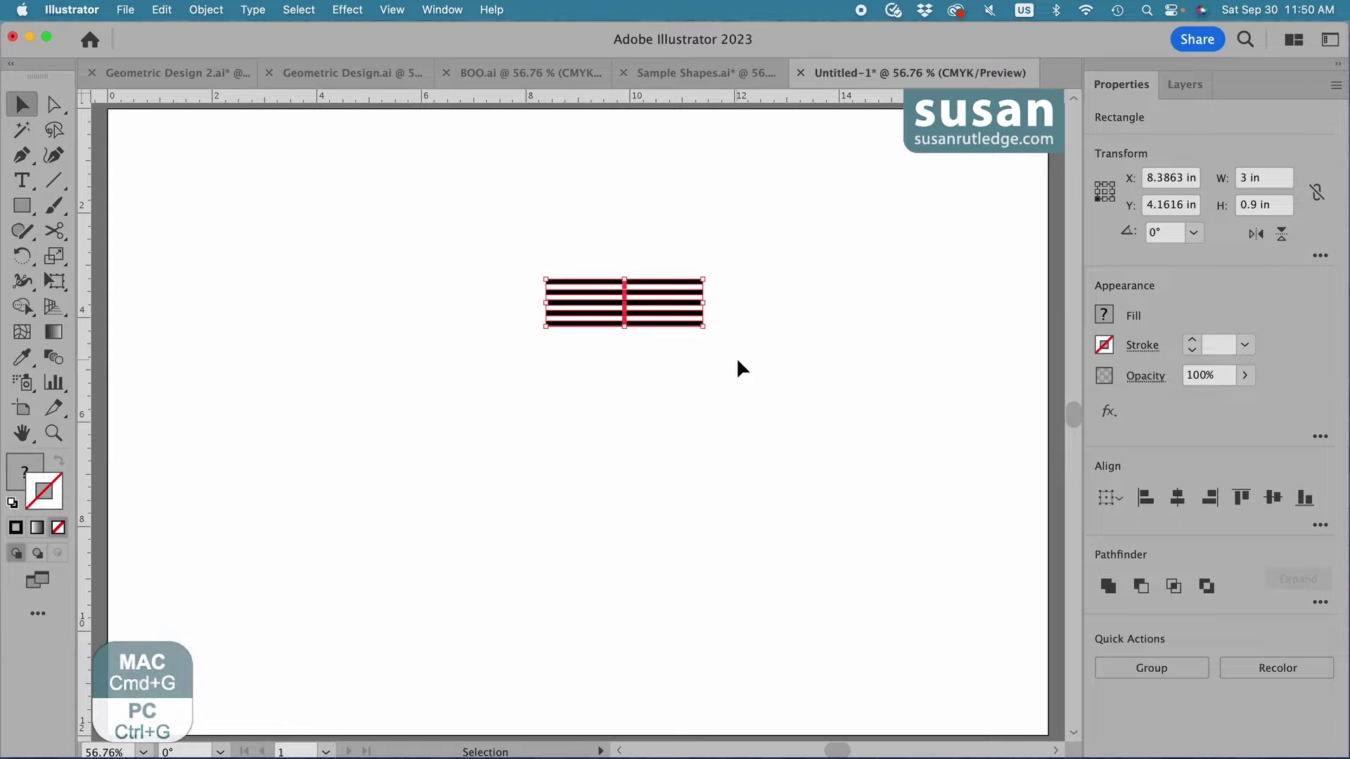
{"action": "key", "text": "super+g"}
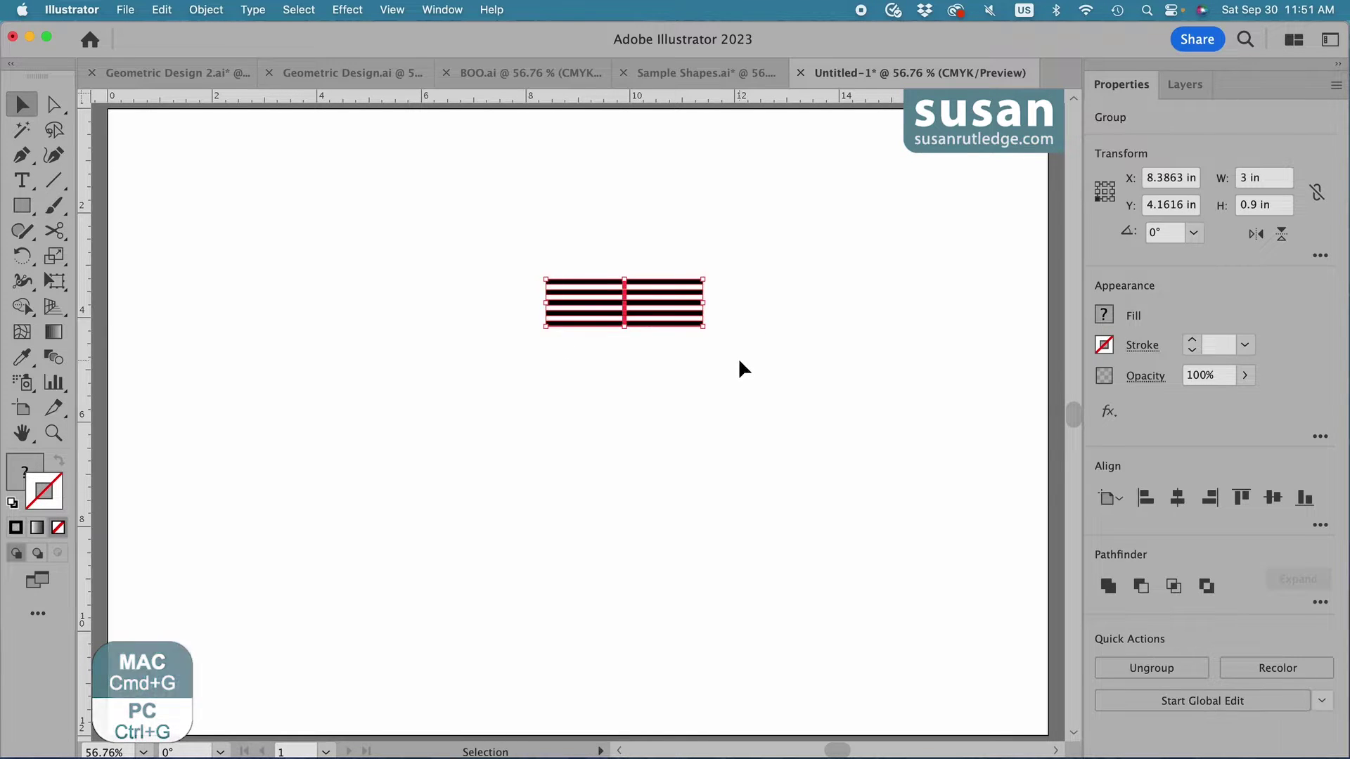
{"action": "left_click", "coordinate": [729, 363]}
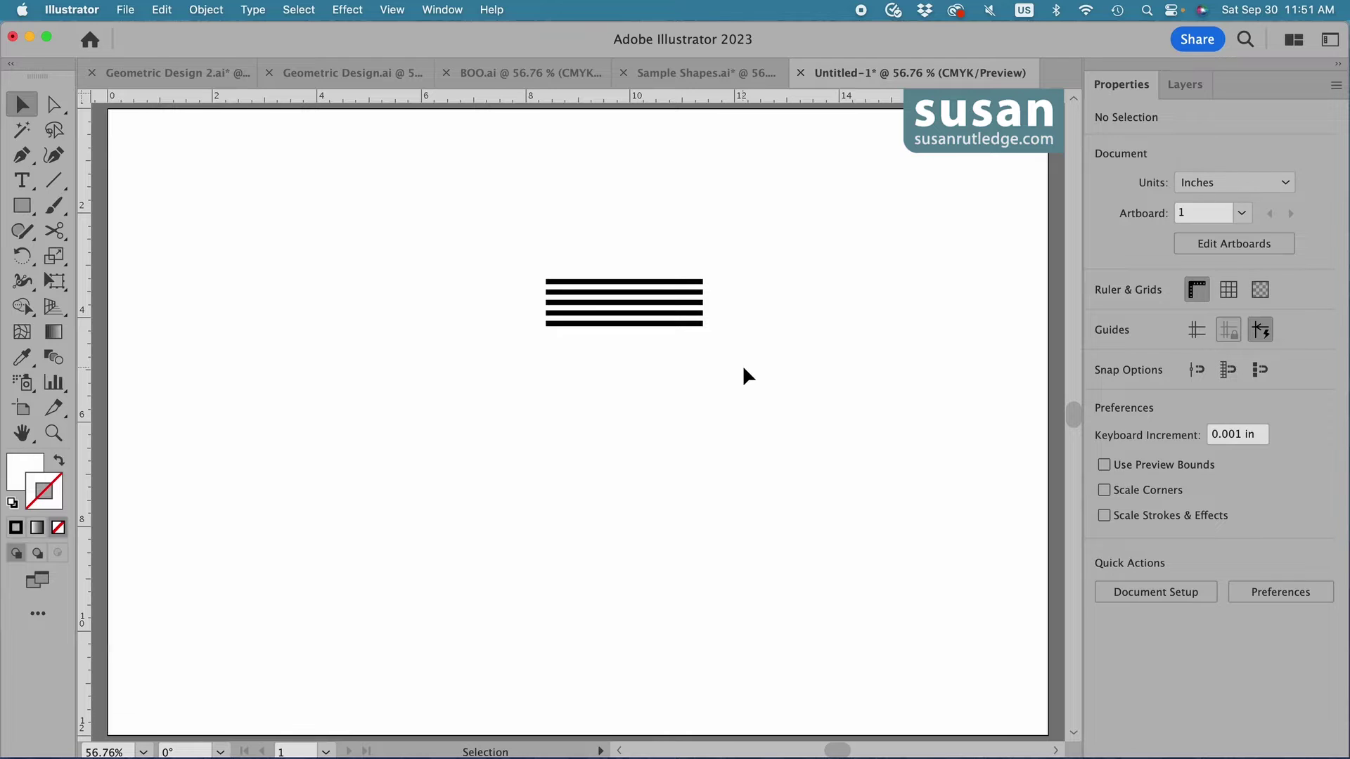
Select the striped group and show the Brushes panel, docked alongside Properties and Layers.
{"action": "left_click", "coordinate": [661, 281]}
{"action": "left_click", "coordinate": [442, 9]}
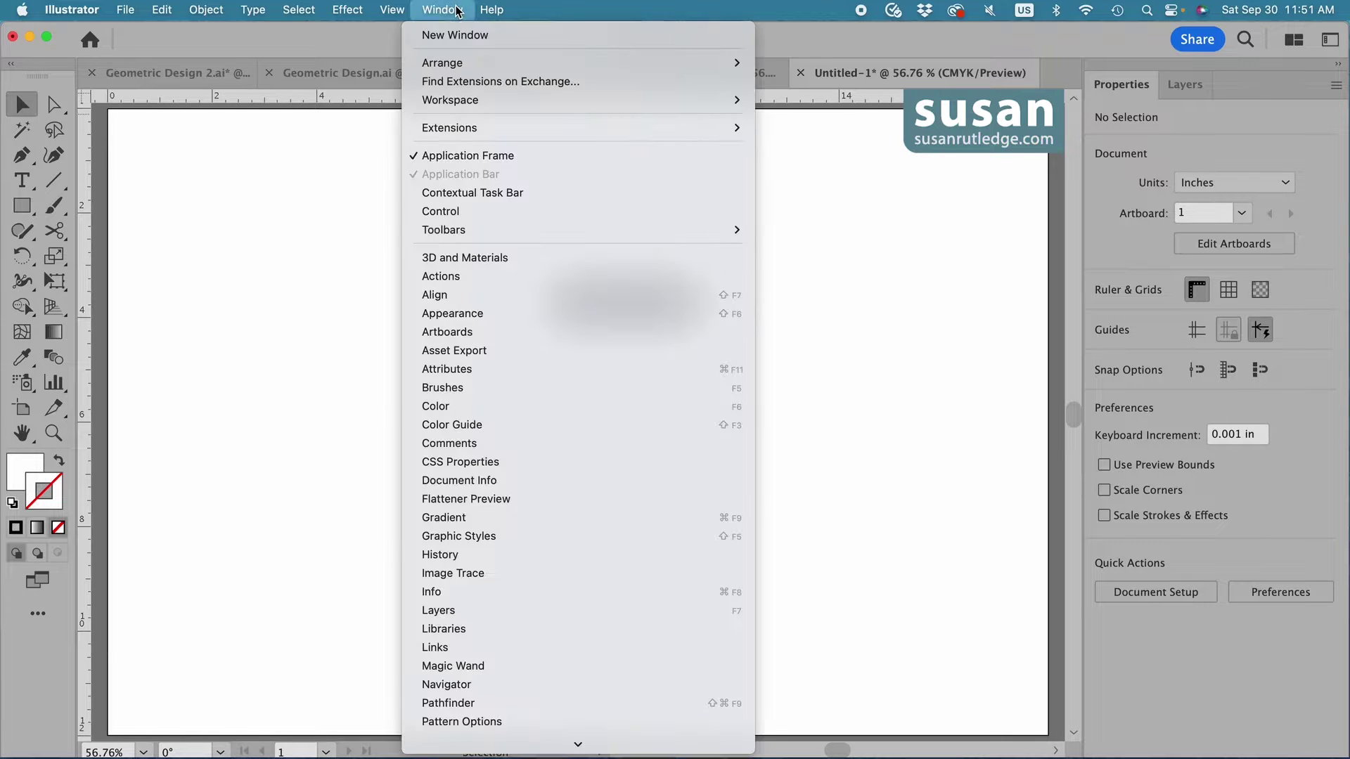
{"action": "left_click", "coordinate": [439, 387]}
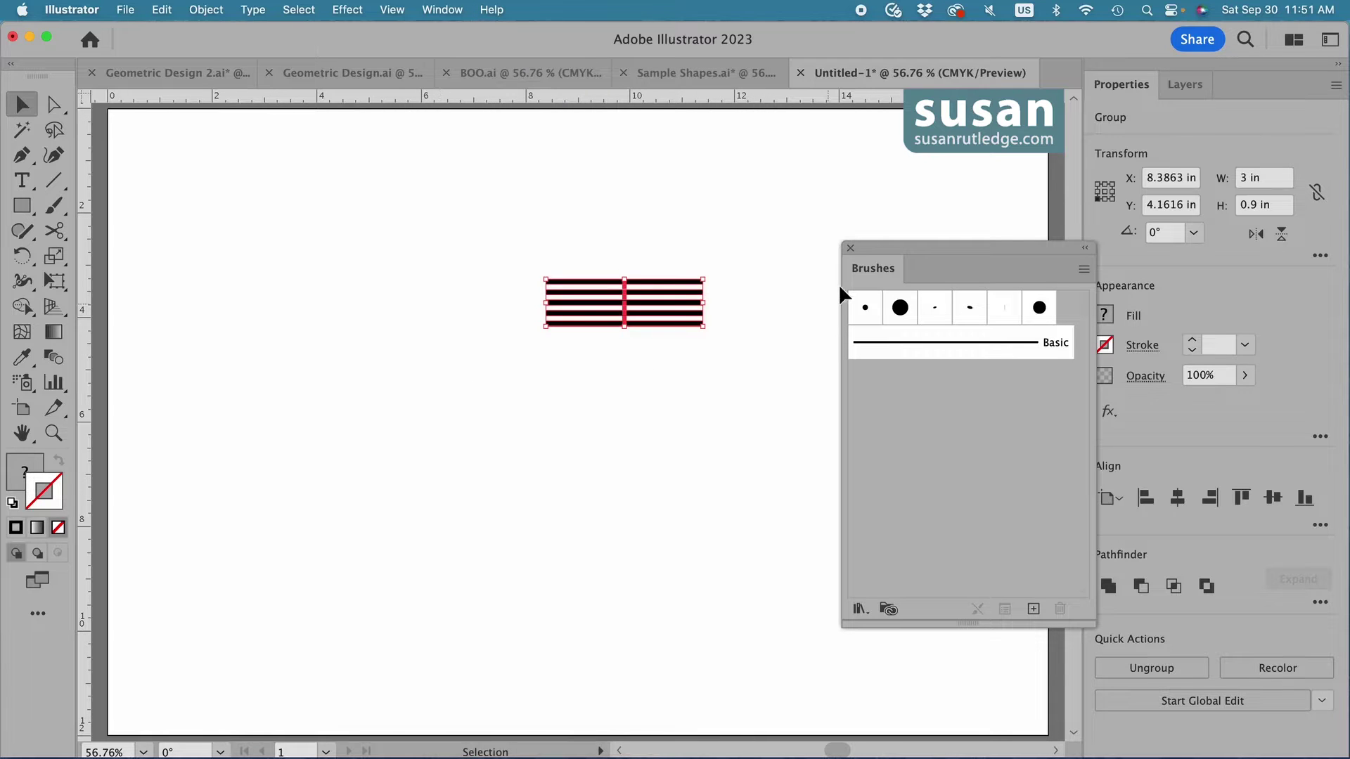
{"action": "mouse_move", "coordinate": [870, 274]}
{"action": "left_mouse_down"}
{"action": "mouse_move", "coordinate": [952, 256]}
{"action": "mouse_move", "coordinate": [1239, 138]}
{"action": "mouse_move", "coordinate": [1238, 93]}
{"action": "left_mouse_up"}
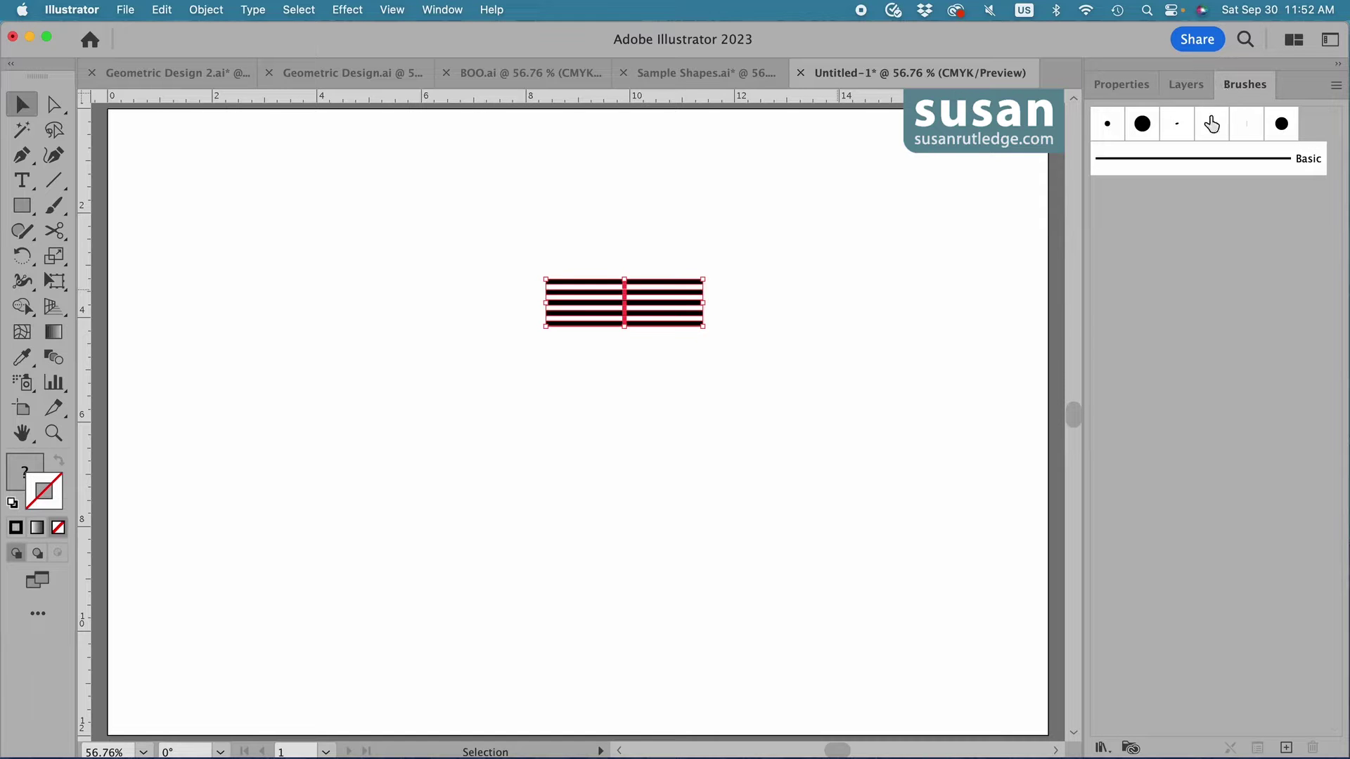
Create an art brush named Lines Art Brush from the striped group, keeping the default direction and scale options.
{"action": "left_click", "coordinate": [1287, 749]}
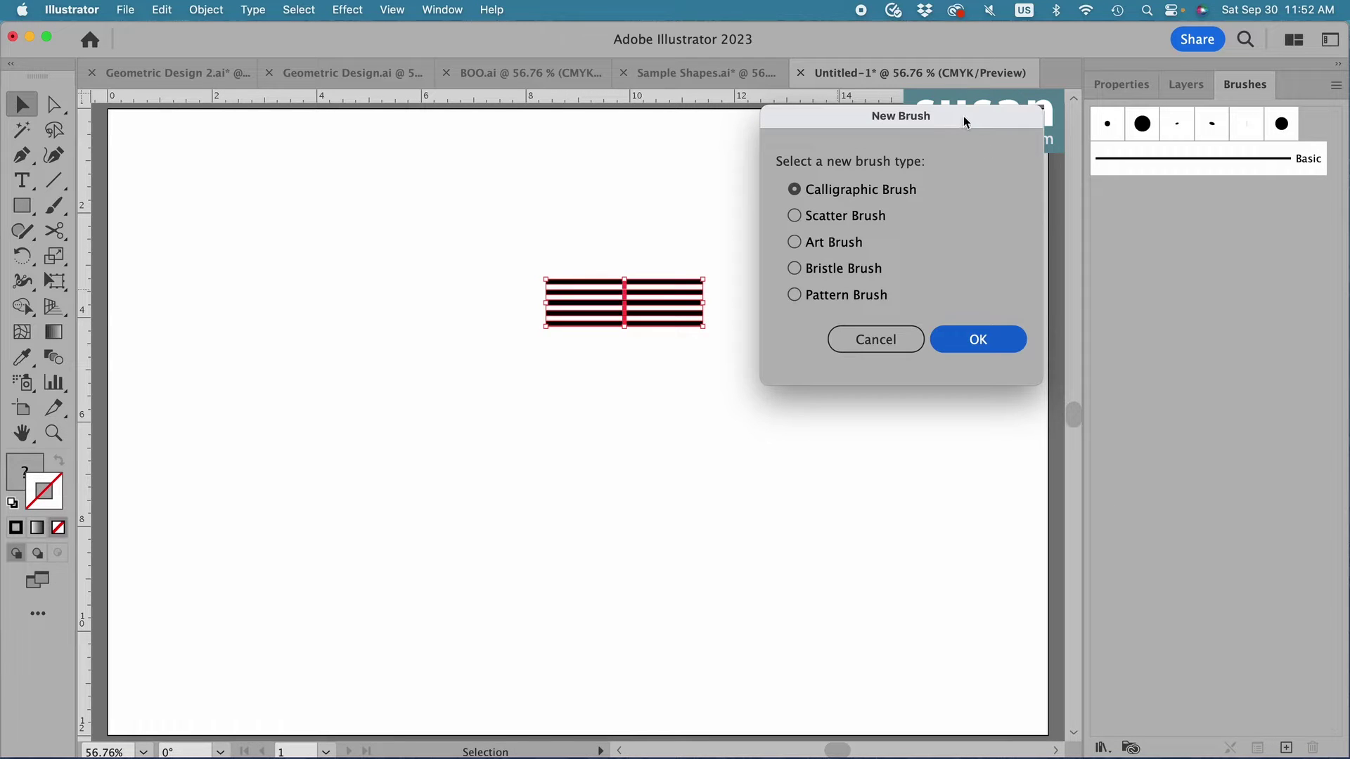
{"action": "left_click", "coordinate": [795, 243]}
{"action": "left_click", "coordinate": [974, 340]}
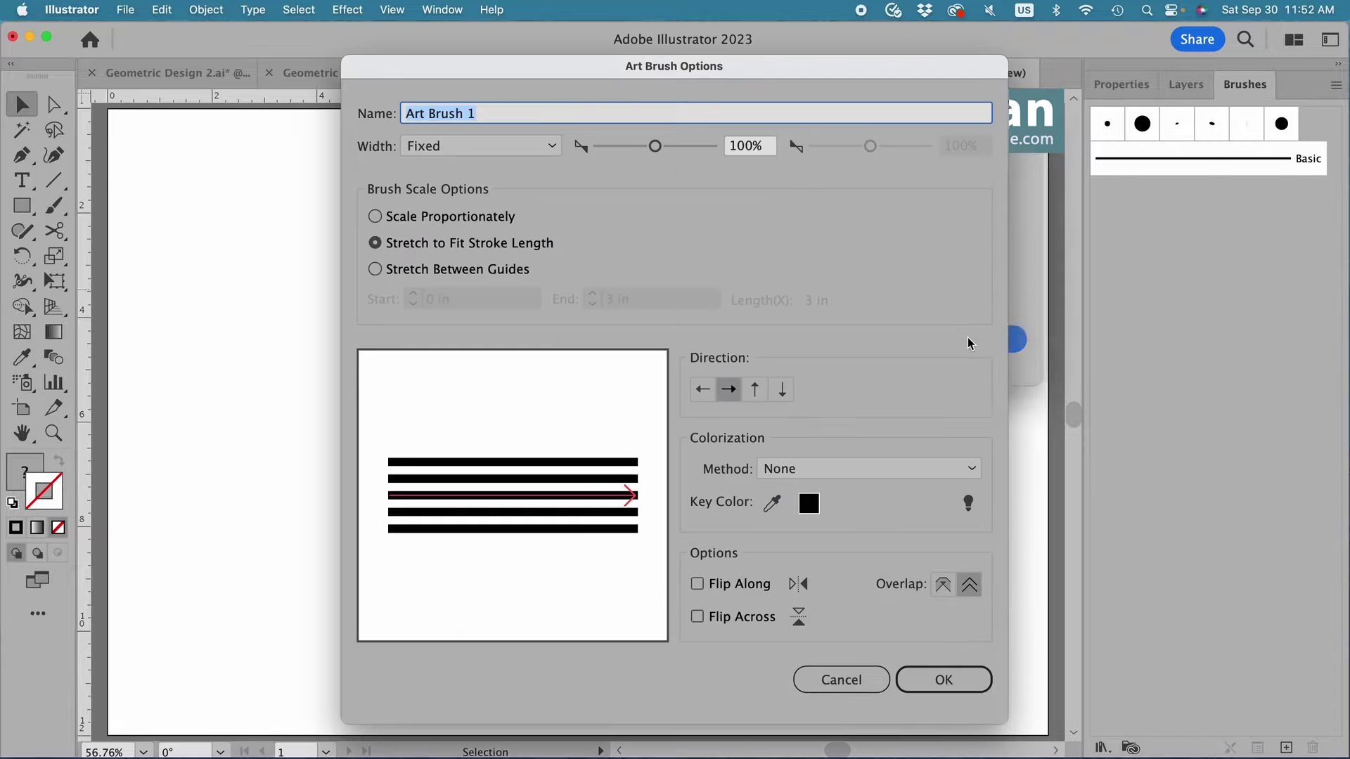
{"action": "type", "text": "Lines"}
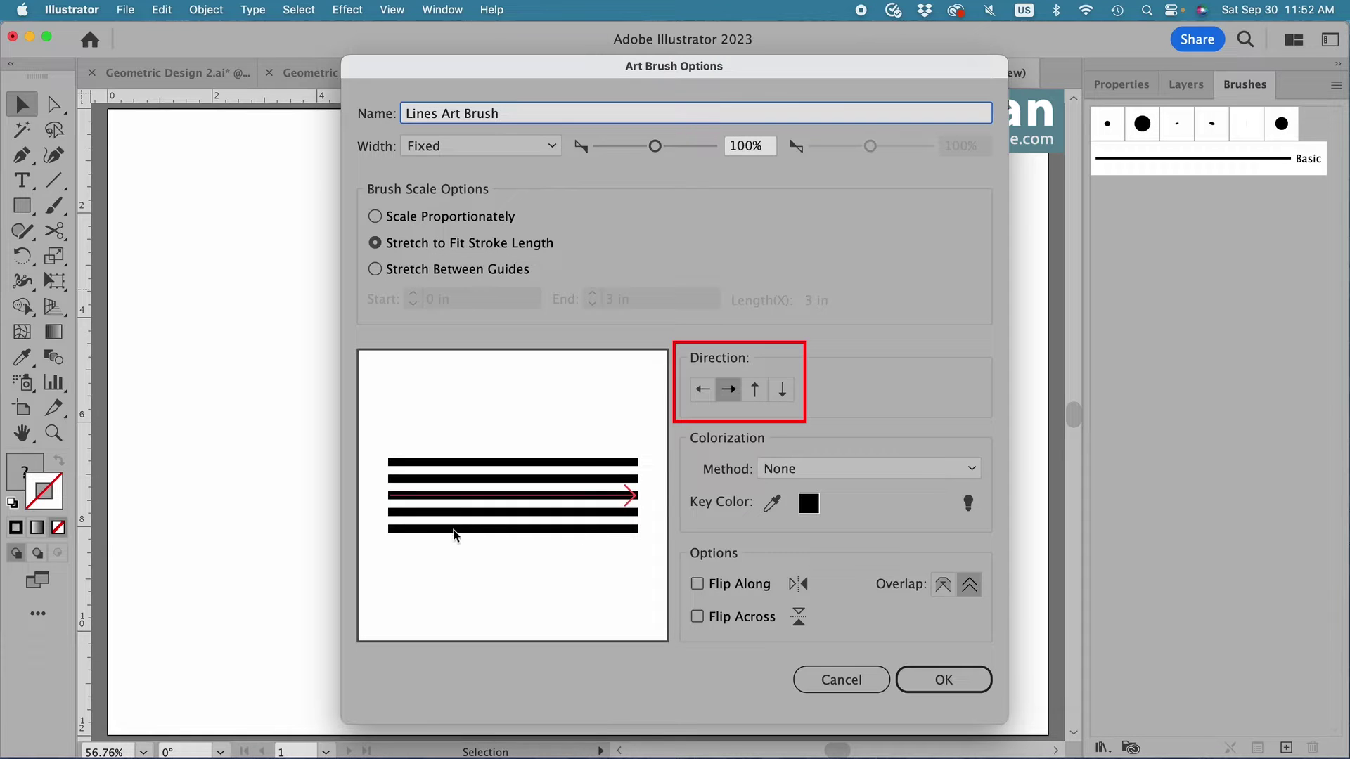
{"action": "left_click", "coordinate": [946, 680]}
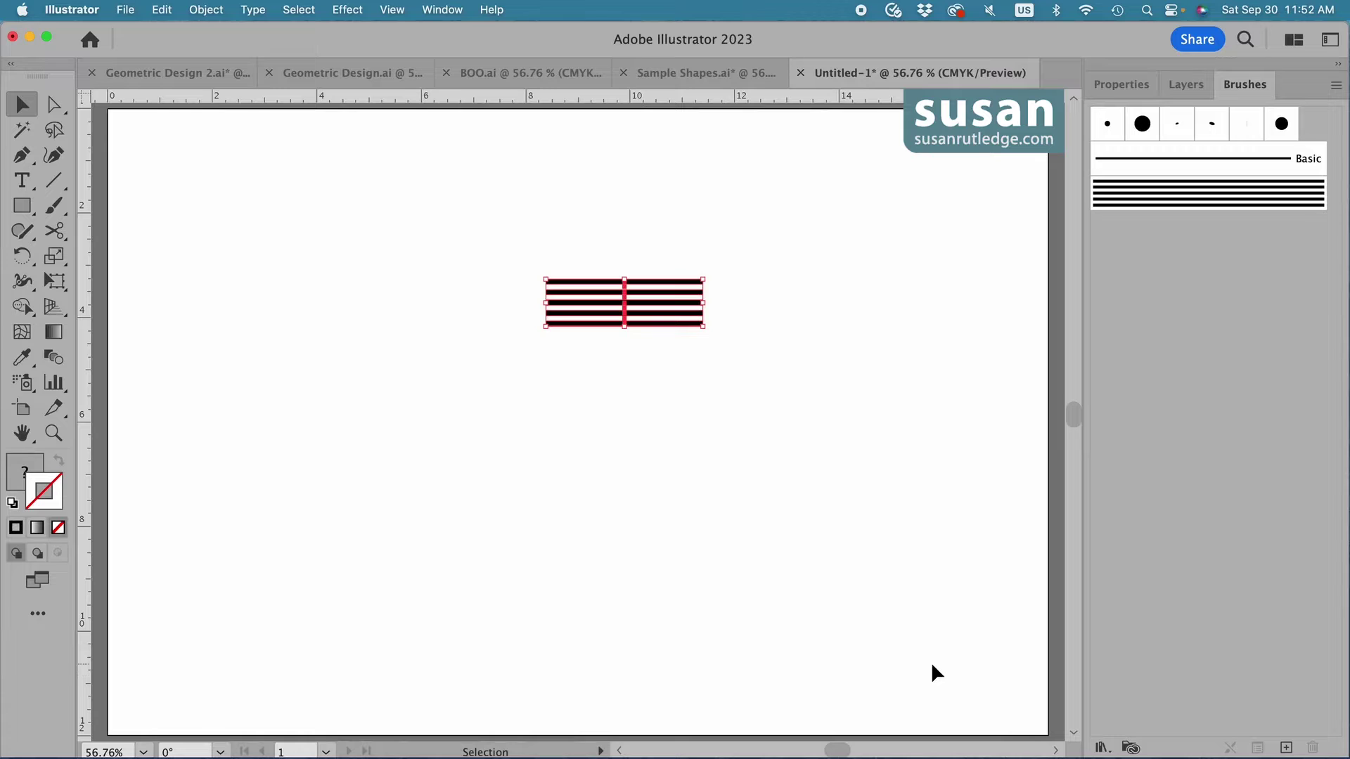
Create a pattern brush named Lines Pattern Brush from the striped group, with the Auto-Centered outer corner tile.
{"action": "left_click", "coordinate": [1286, 749]}
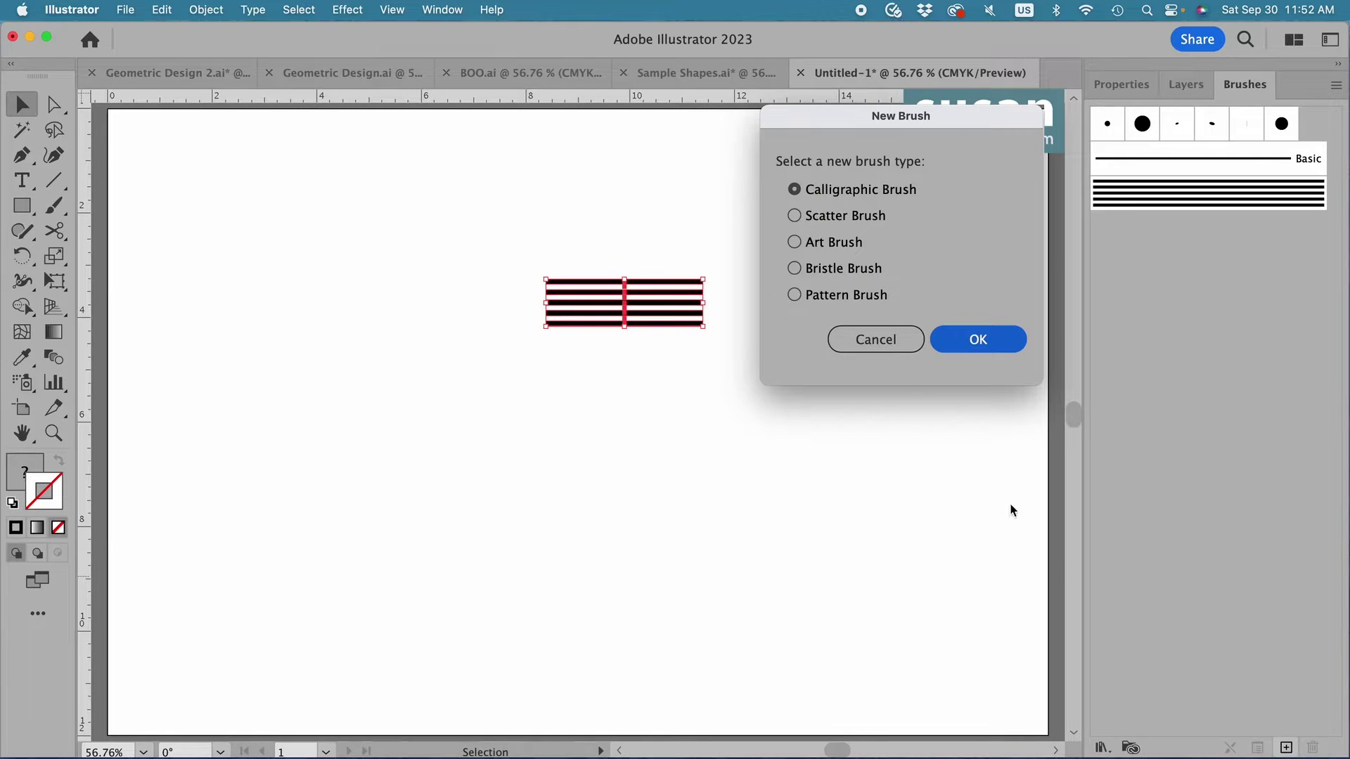
{"action": "left_click", "coordinate": [796, 296]}
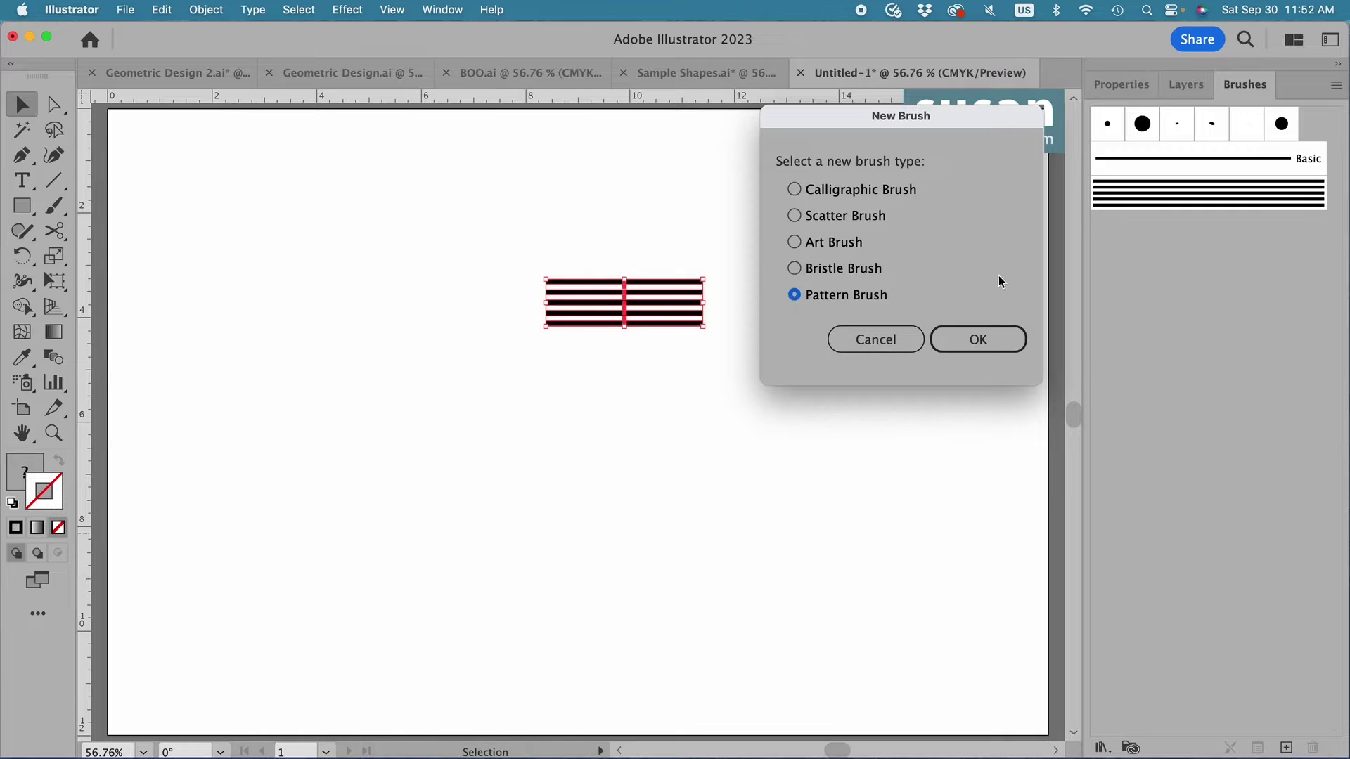
{"action": "left_click", "coordinate": [978, 339]}
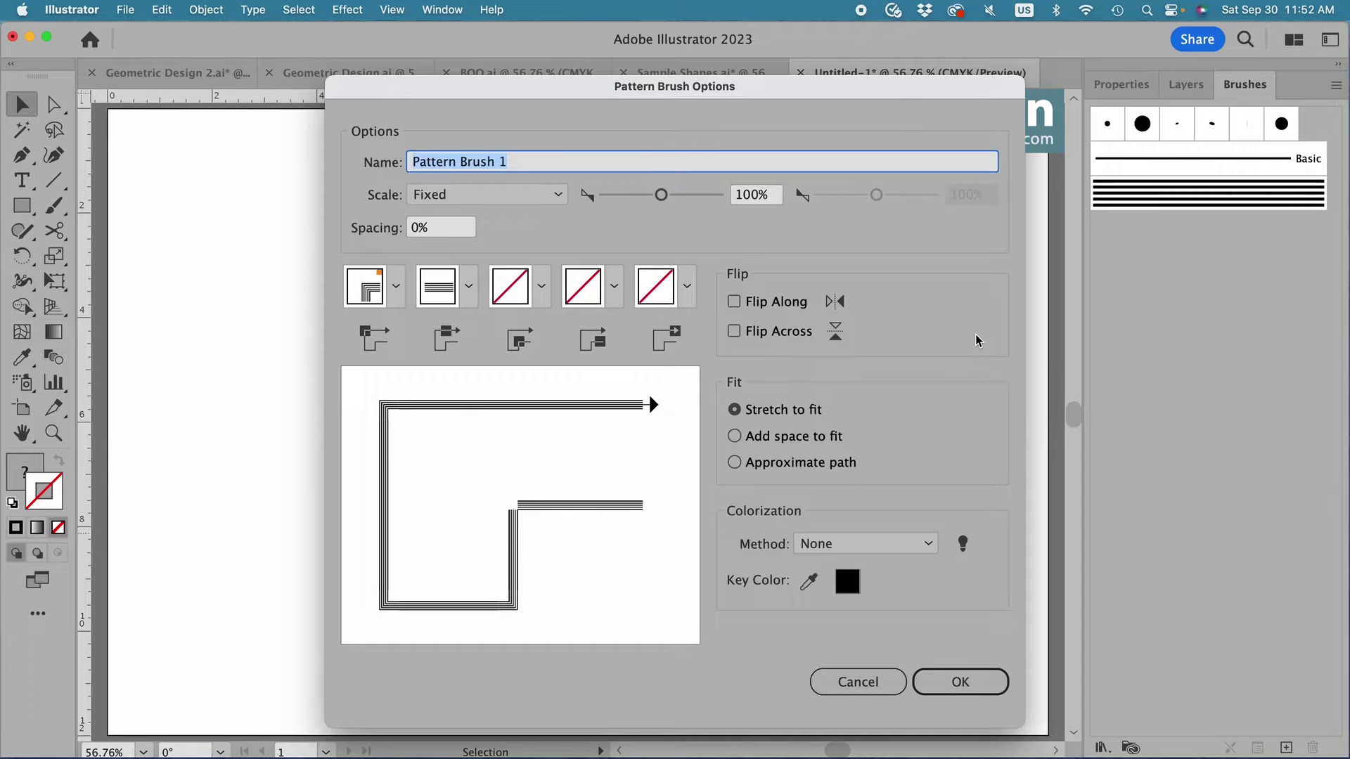
{"action": "type", "text": "Lines Pat"}
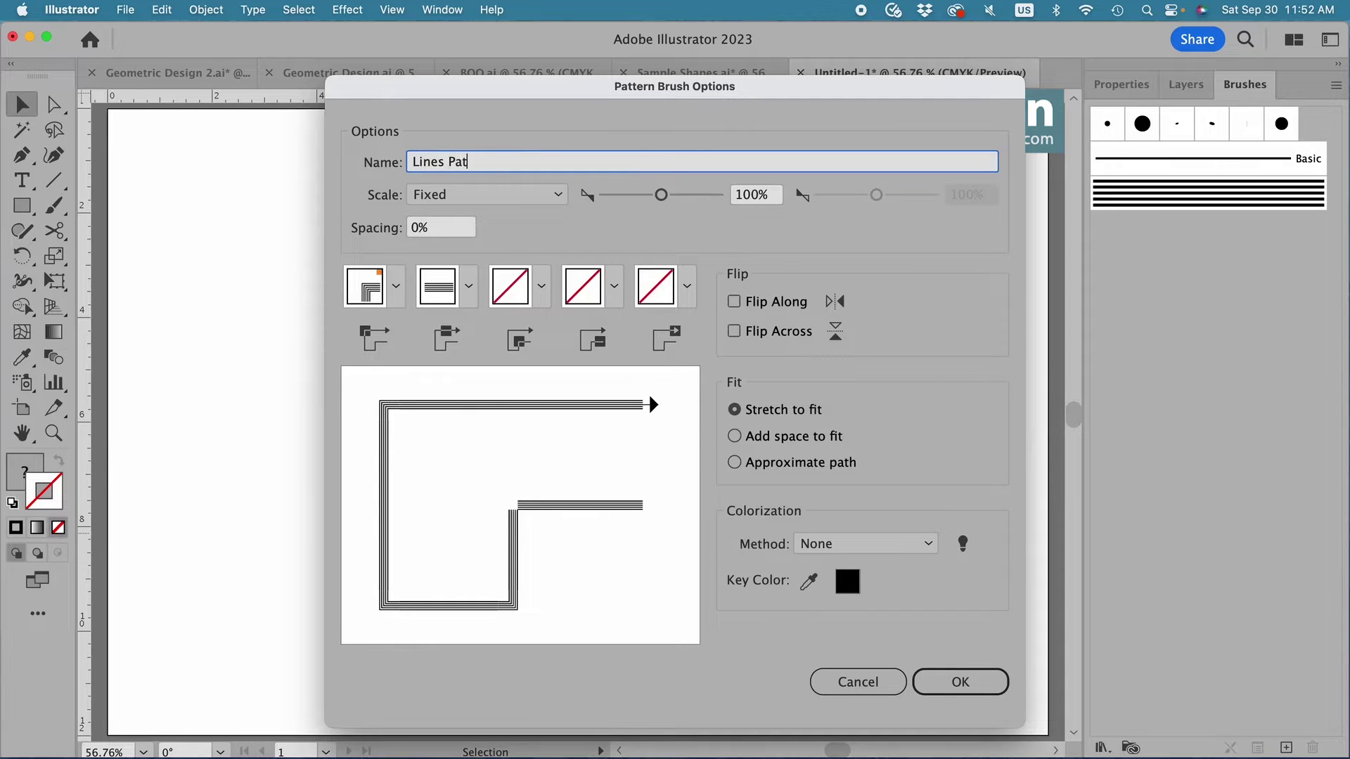
{"action": "type", "text": "tern Brush"}
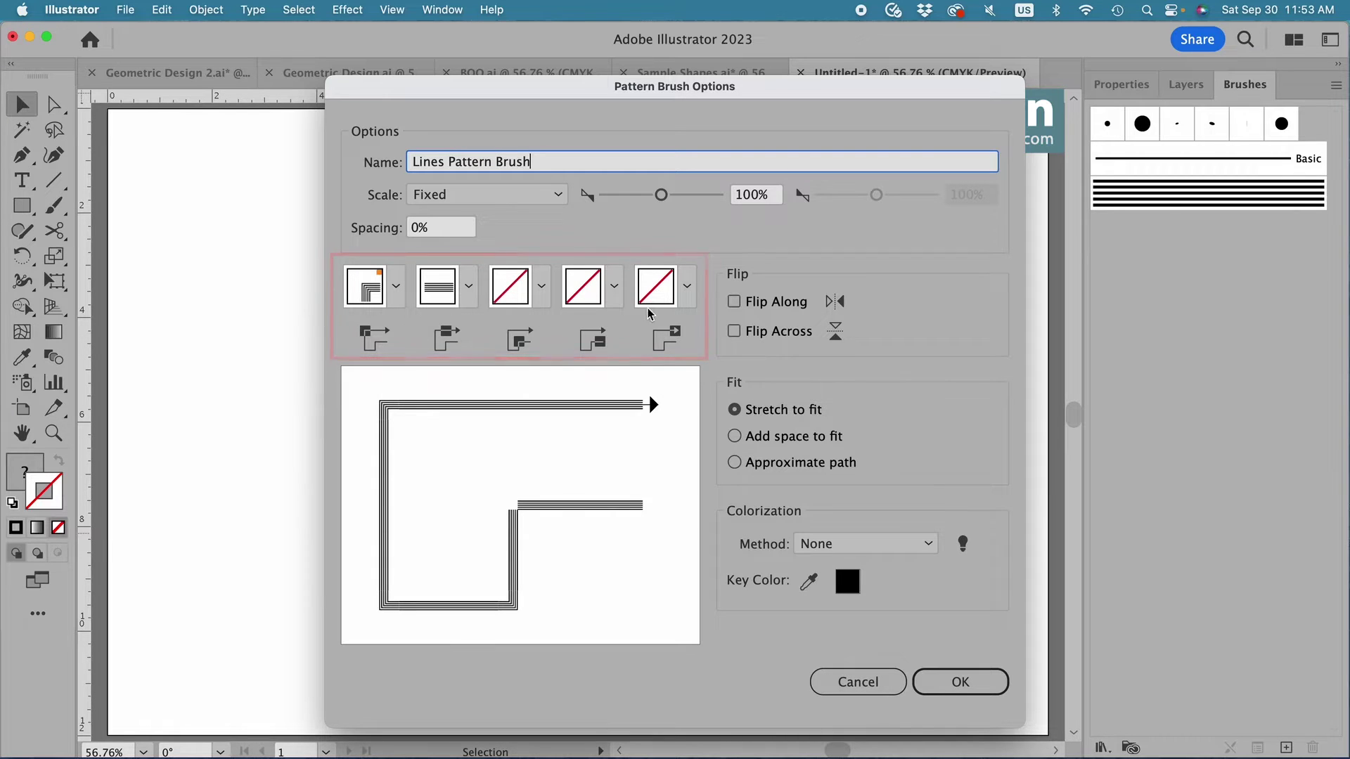
{"action": "left_click", "coordinate": [397, 287]}
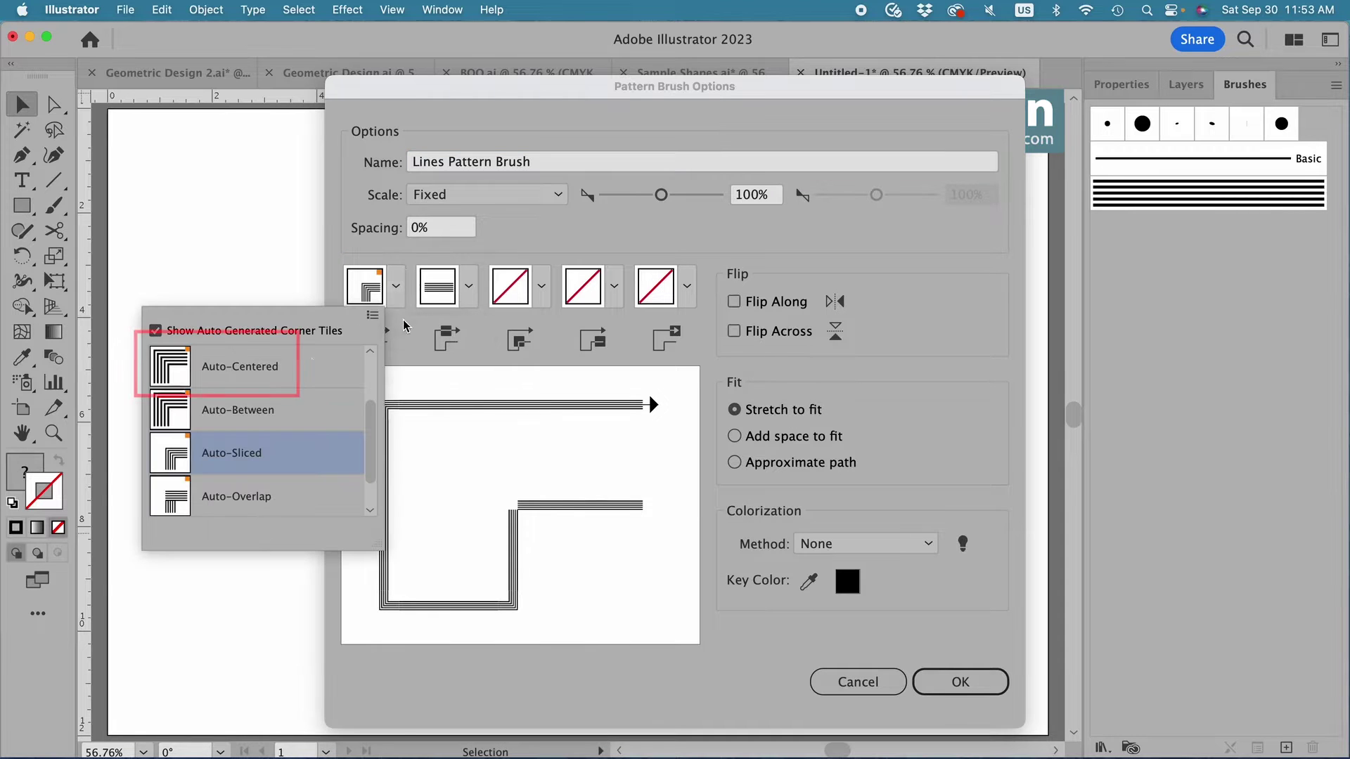
{"action": "left_click", "coordinate": [247, 373]}
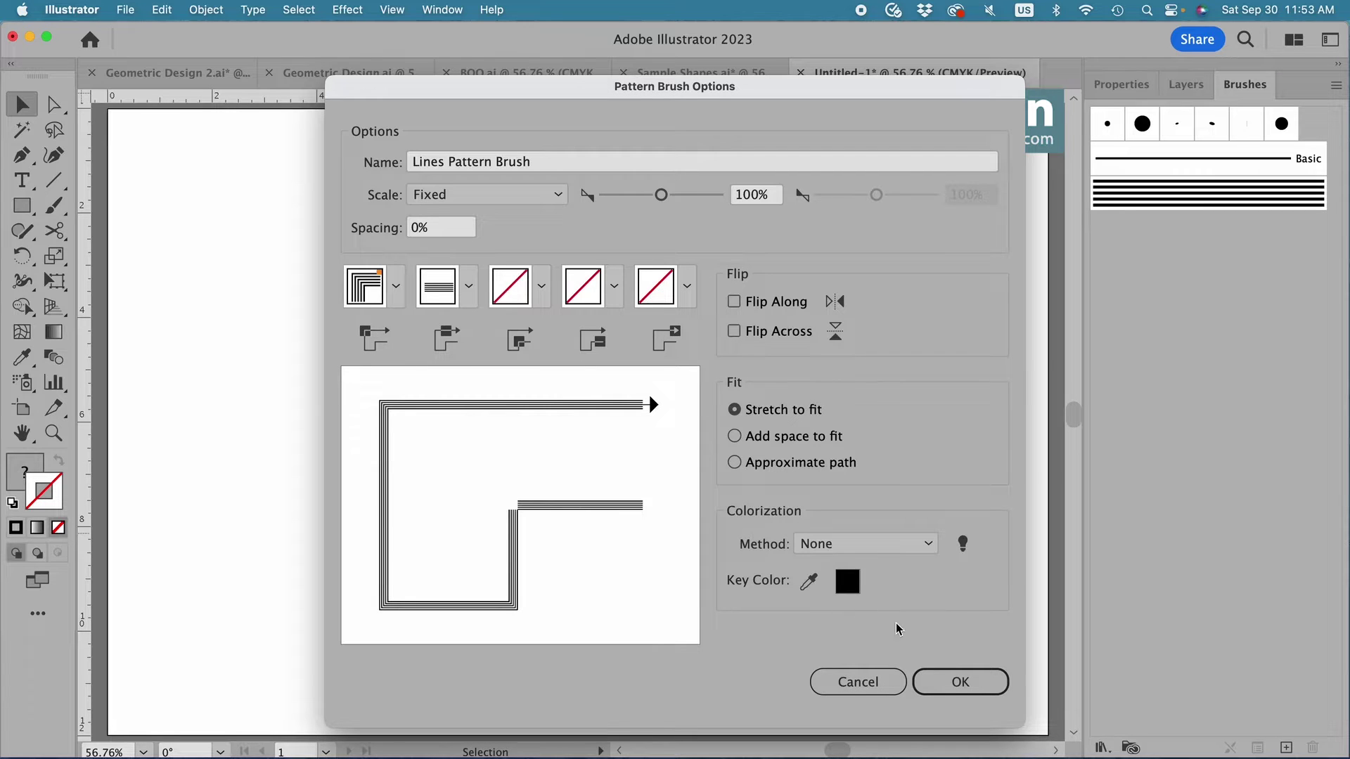
{"action": "left_click", "coordinate": [961, 682]}
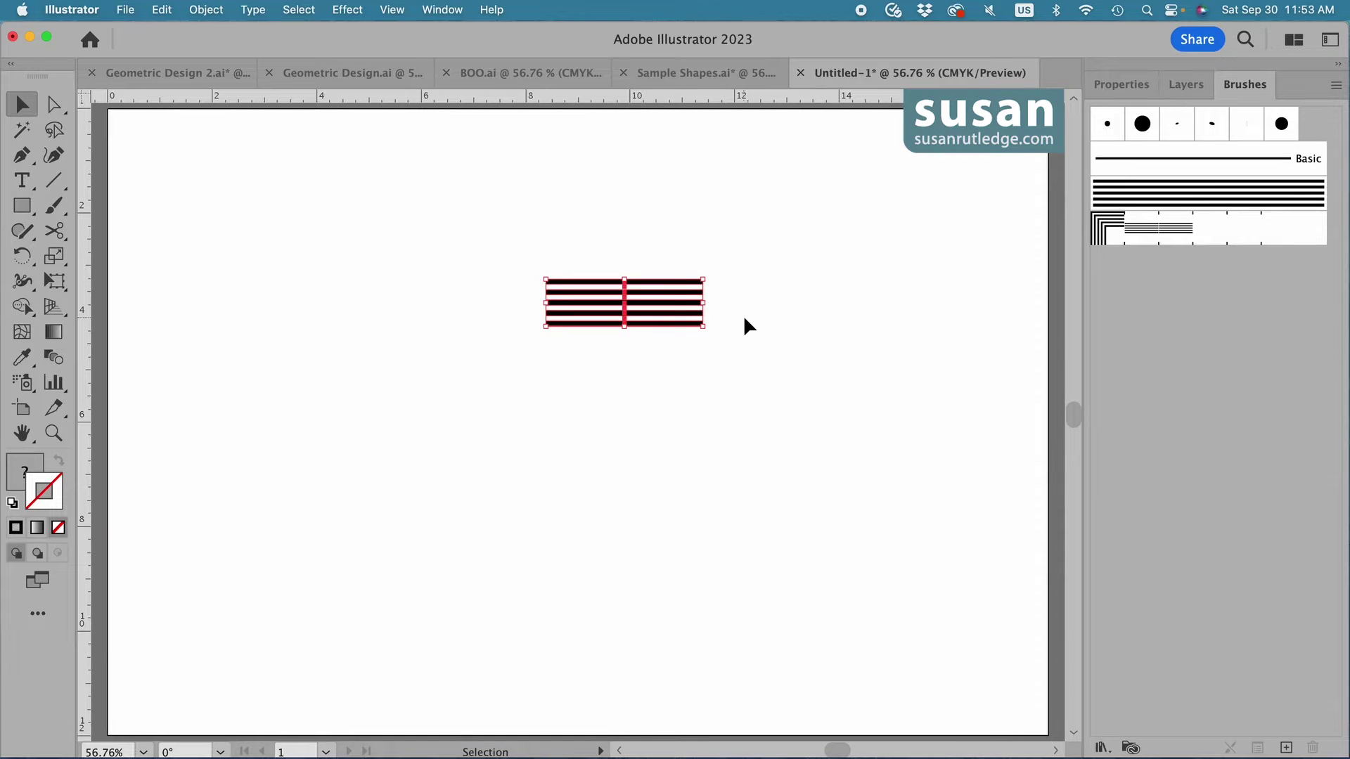
Delete the striped group from the artboard and show the document's guides.
{"action": "key", "text": "Delete"}
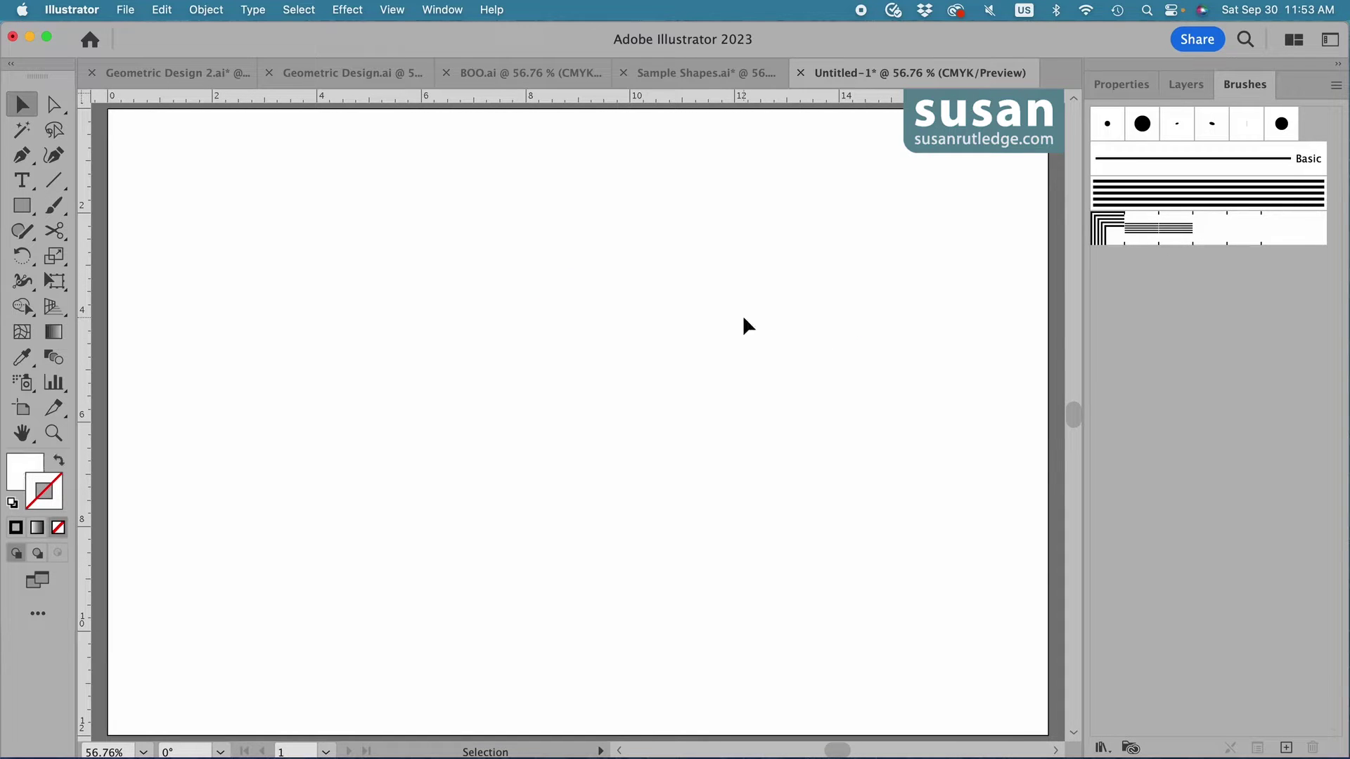
{"action": "left_click", "coordinate": [1121, 84]}
{"action": "left_click", "coordinate": [1197, 329]}
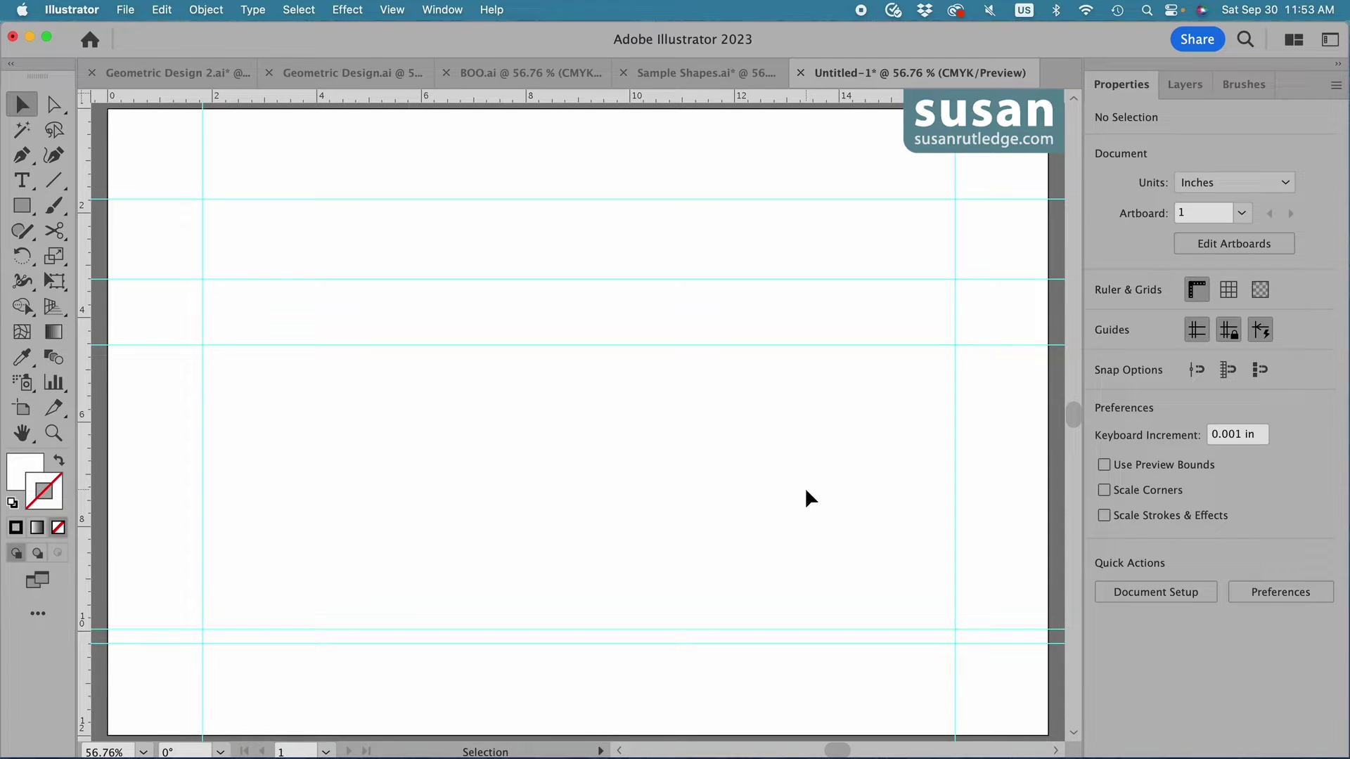
Check the finished artwork in Geometric Design 2.ai, and draw a 3 in by 3 in square in Untitled-1.
{"action": "left_click", "coordinate": [196, 71]}
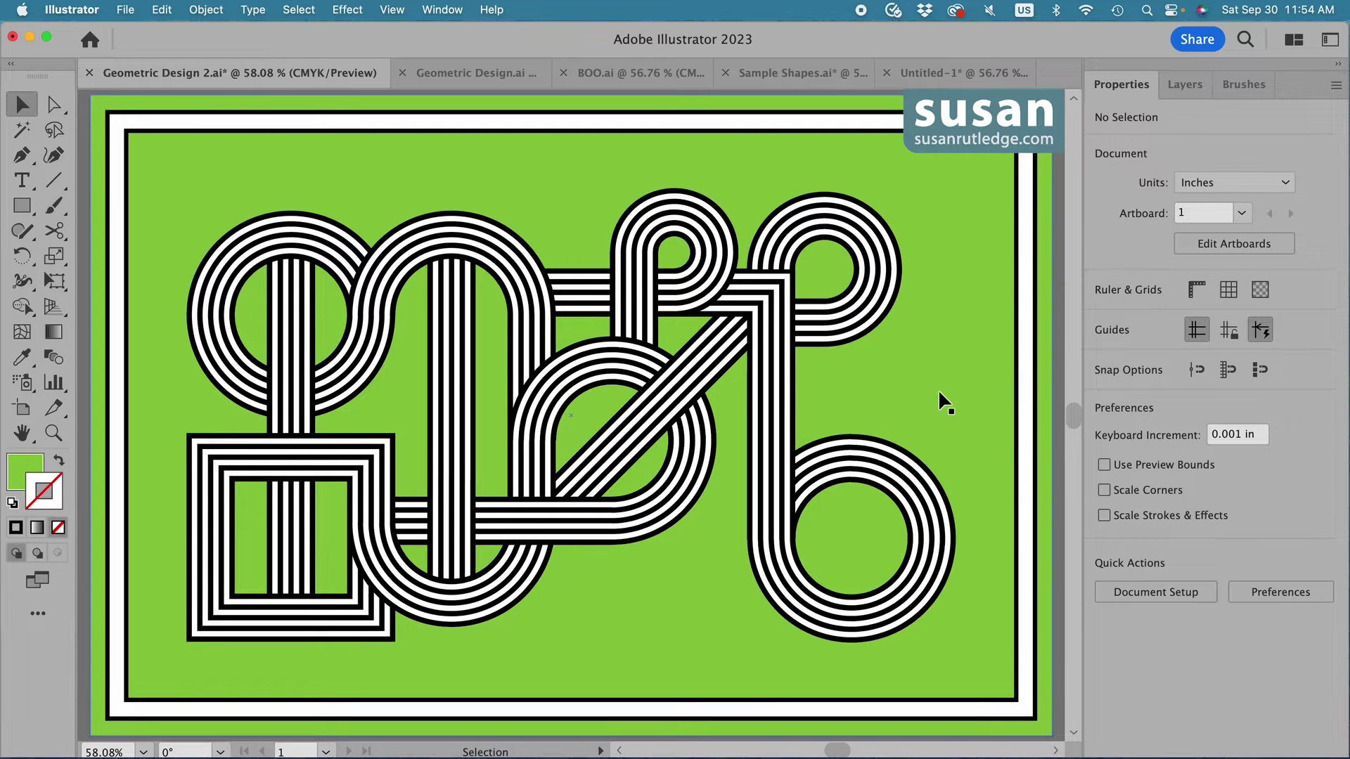
{"action": "left_click", "coordinate": [963, 72]}
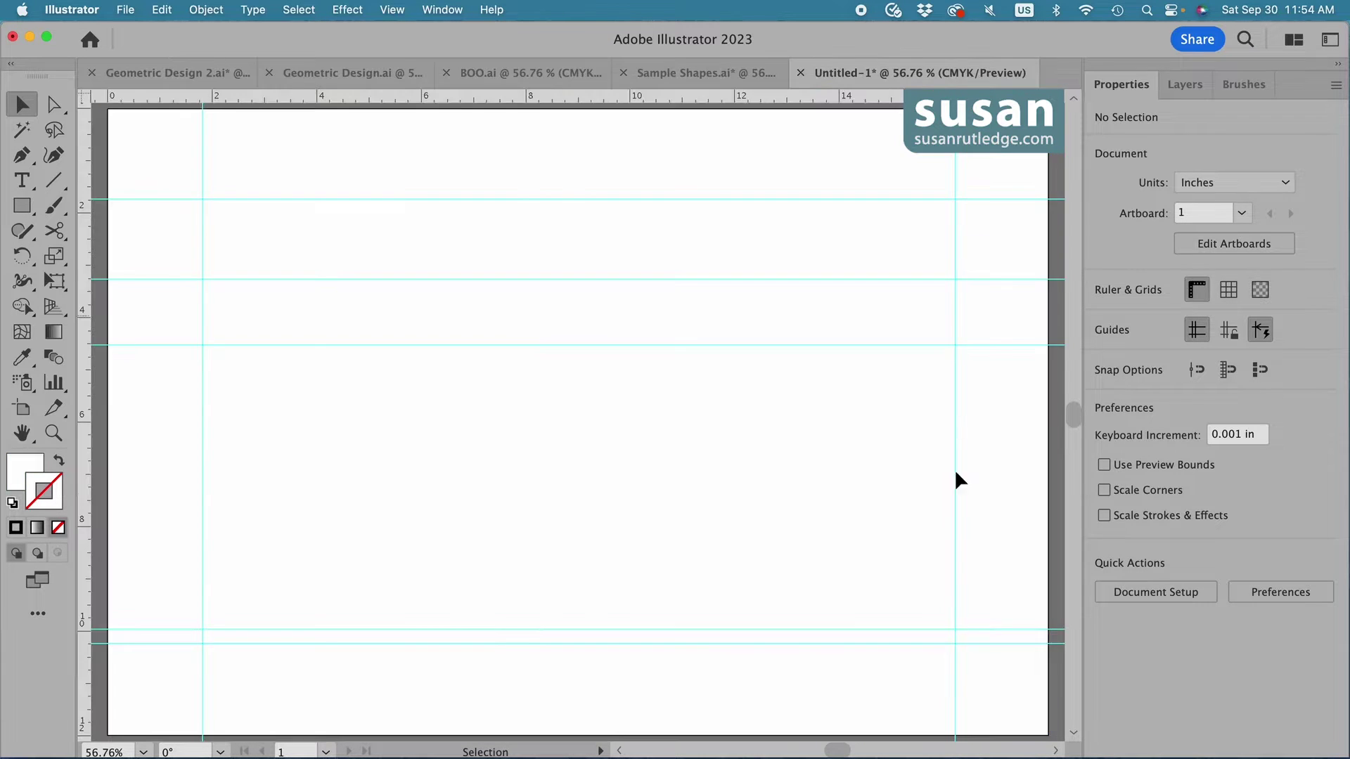
{"action": "key", "text": "m"}
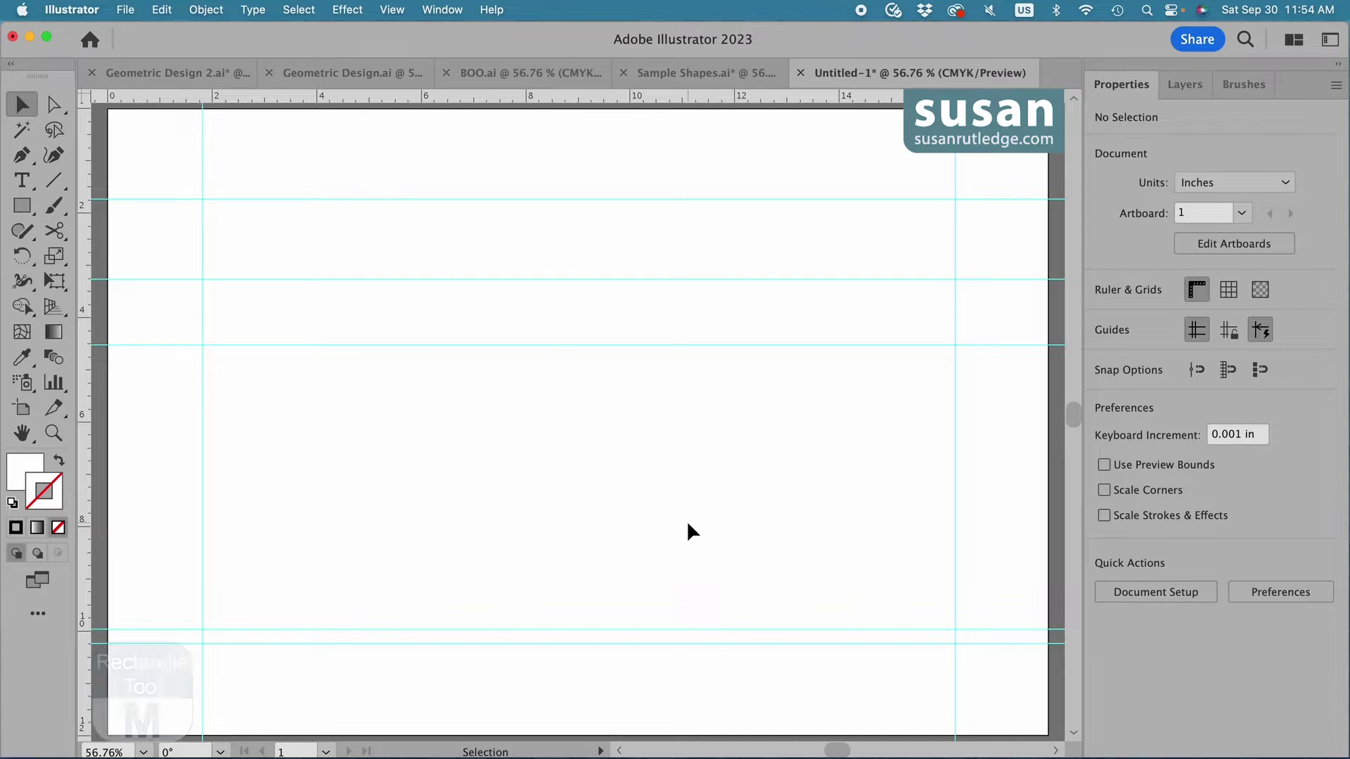
{"action": "left_click", "coordinate": [760, 393]}
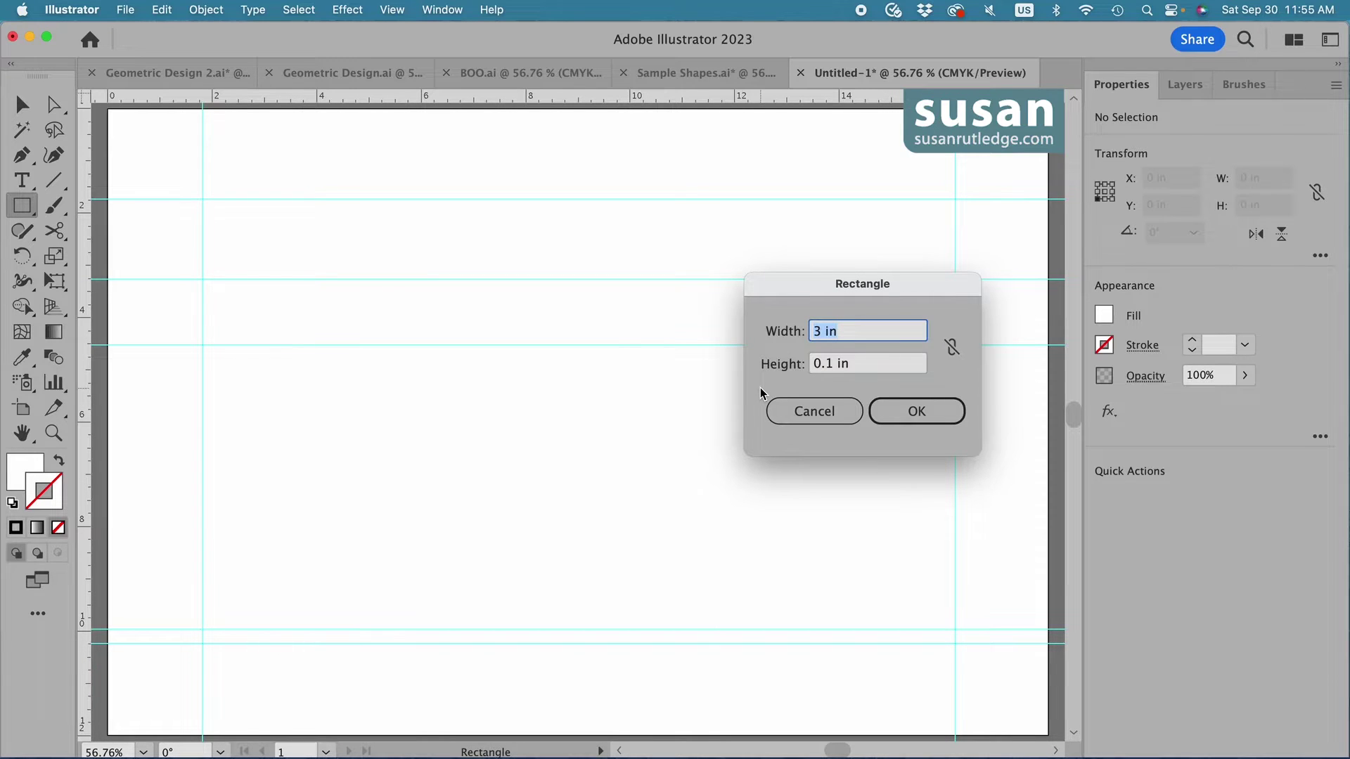
{"action": "key", "text": "Tab"}
{"action": "type", "text": "3"}
{"action": "left_click", "coordinate": [925, 420]}
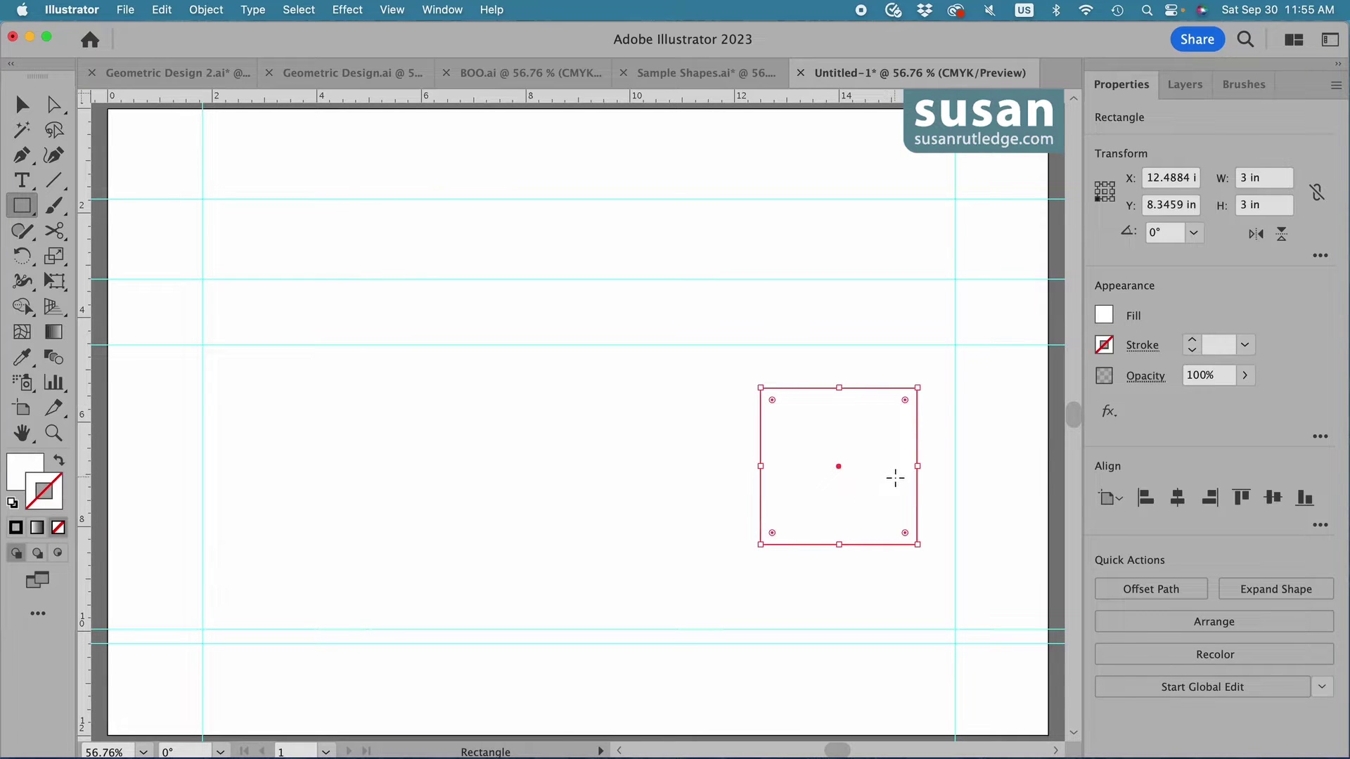
Apply the Lines Pattern Brush to the square and align its outer edges with the lower-left guide corner.
{"action": "left_click", "coordinate": [1245, 84]}
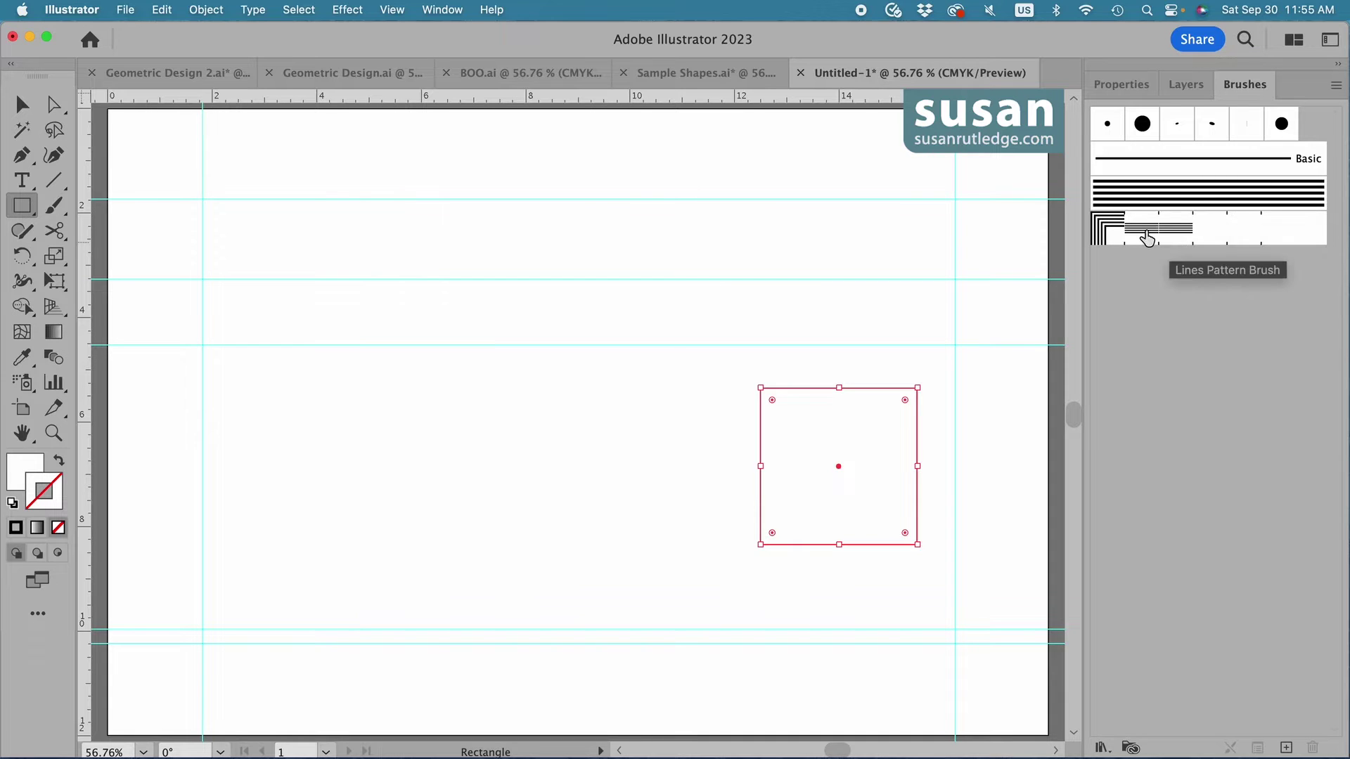
{"action": "left_click", "coordinate": [1148, 239]}
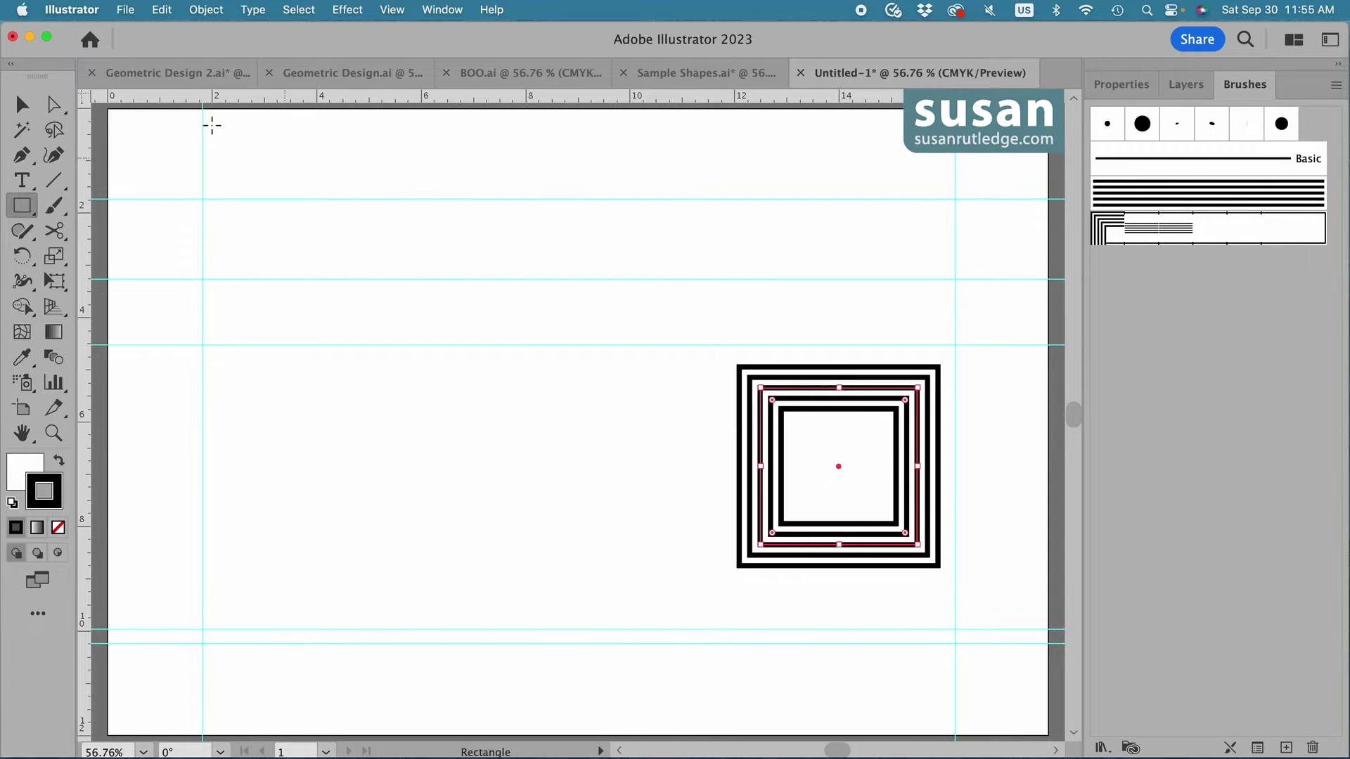
{"action": "left_click", "coordinate": [28, 108]}
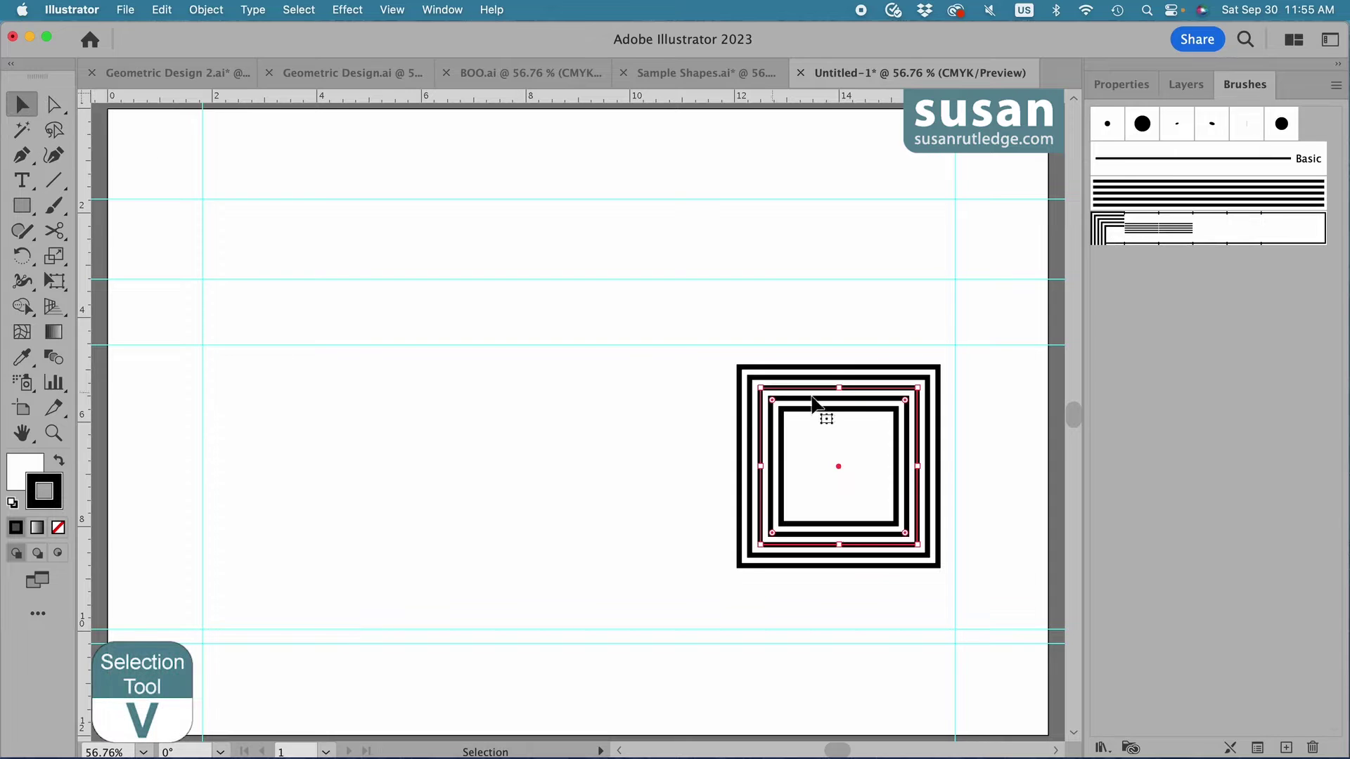
{"action": "left_click_drag", "start_coordinate": [850, 406], "coordinate": [315, 484]}
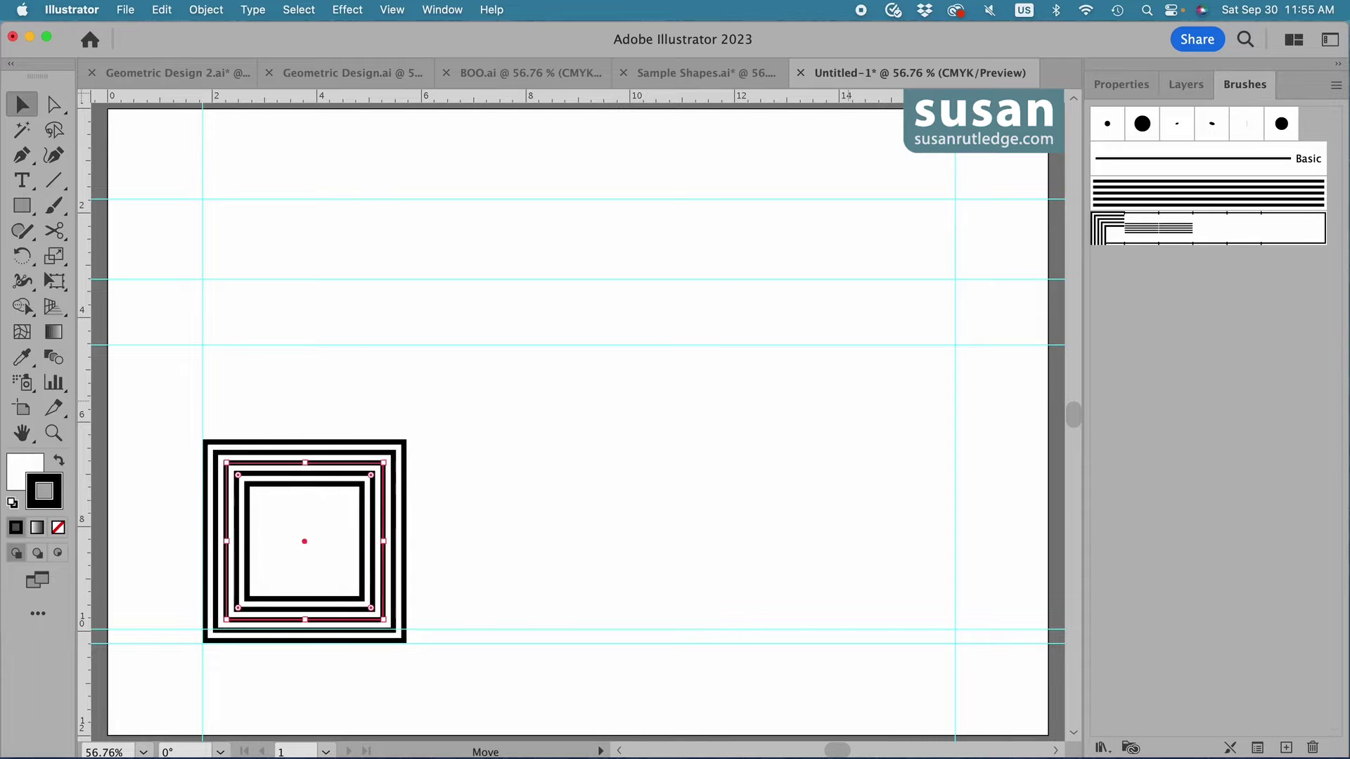
{"action": "left_click", "coordinate": [562, 441]}
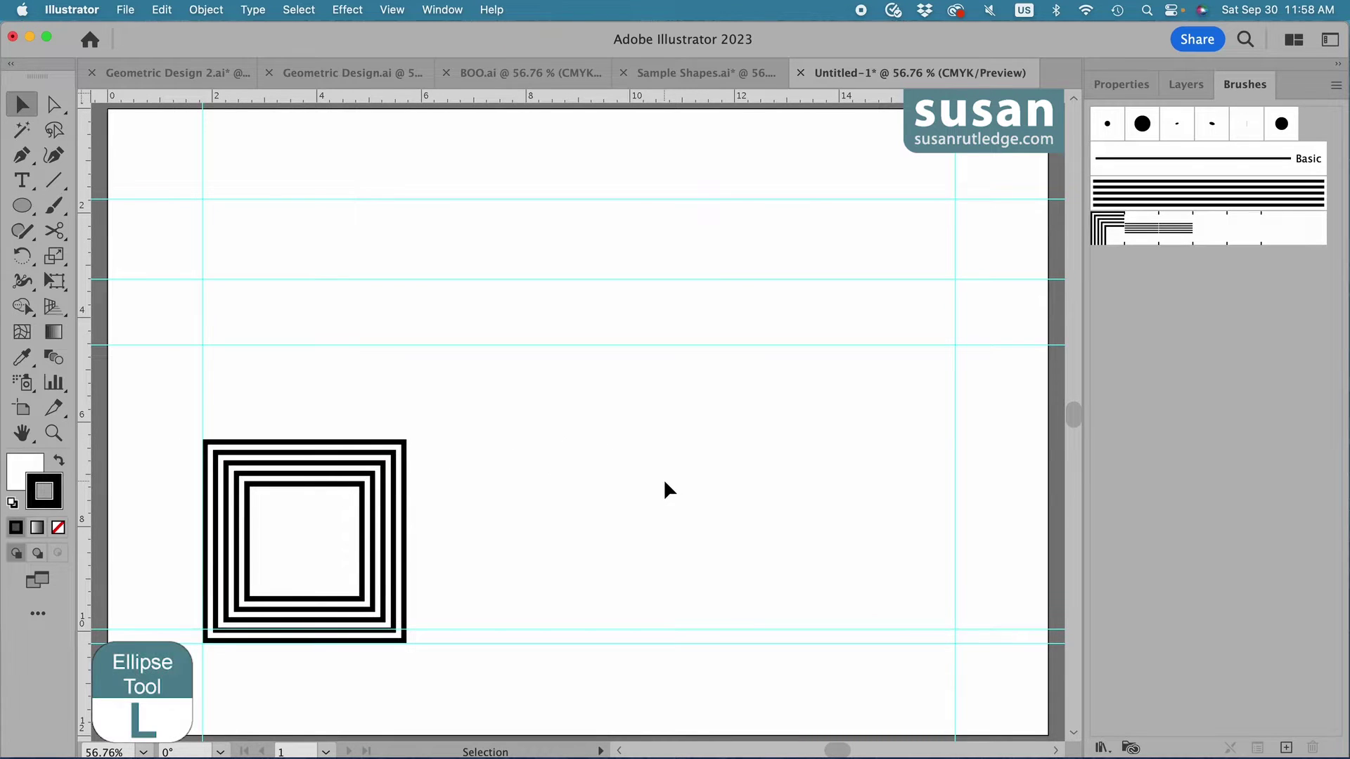
Draw a 3 in by 3 in circle beside the square and apply the Lines Art Brush to it.
{"action": "key", "text": "l"}
{"action": "left_click", "coordinate": [631, 435]}
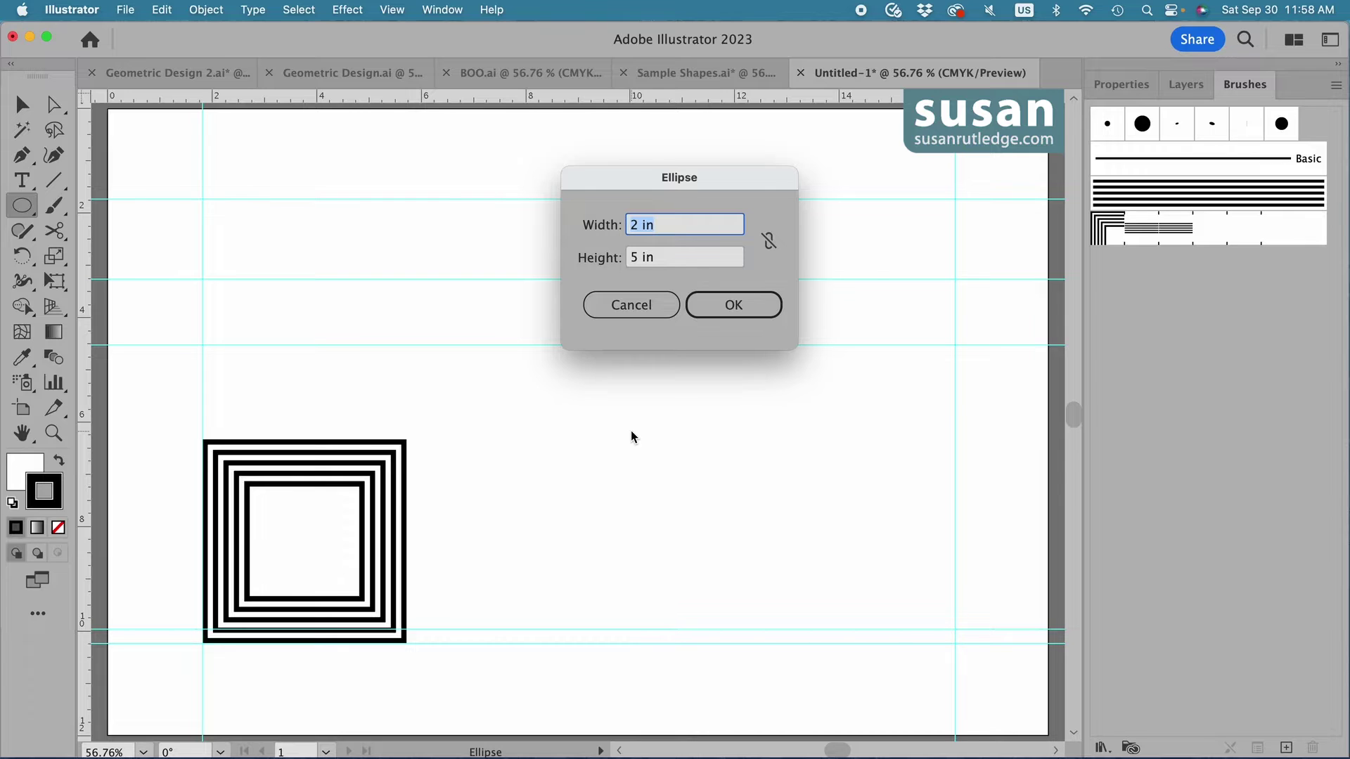
{"action": "type", "text": "3"}
{"action": "key", "text": "Tab"}
{"action": "type", "text": "3"}
{"action": "left_click", "coordinate": [735, 308]}
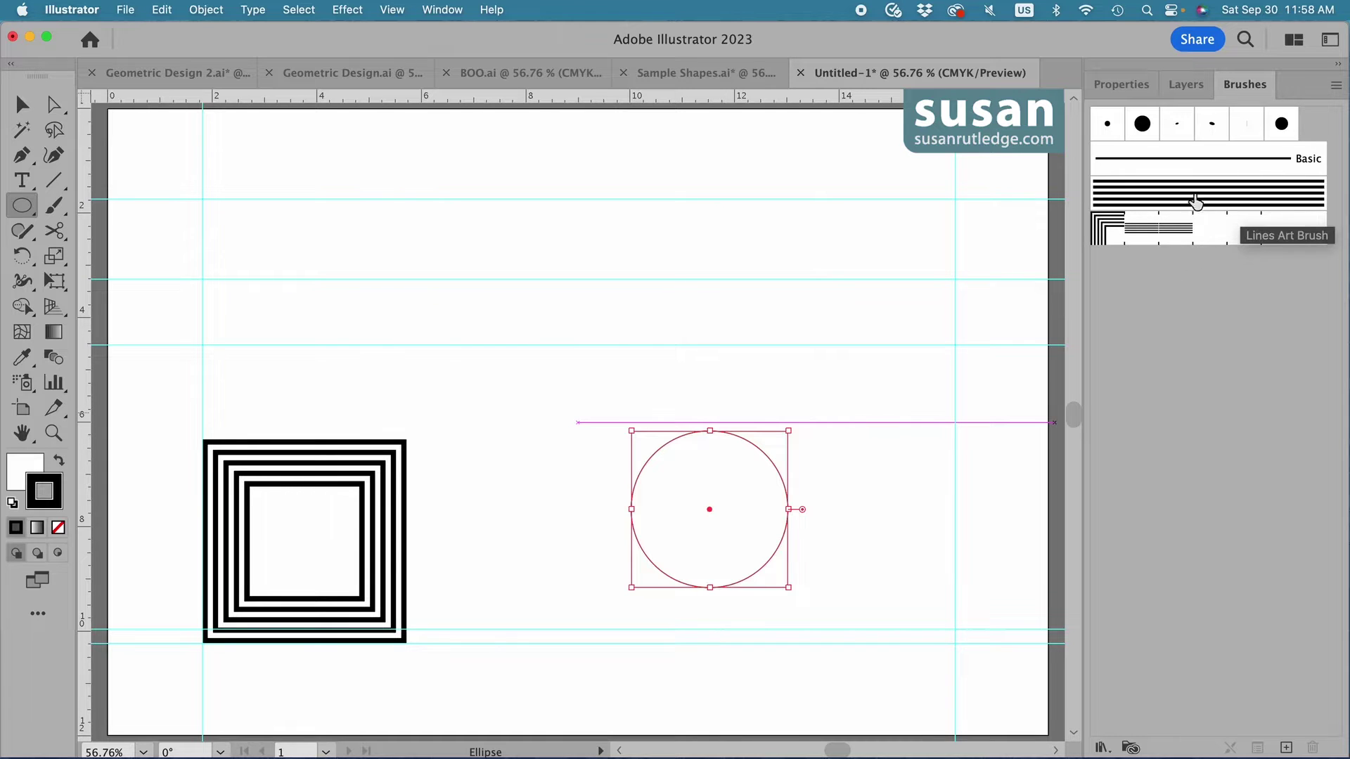
{"action": "left_click", "coordinate": [1215, 203]}
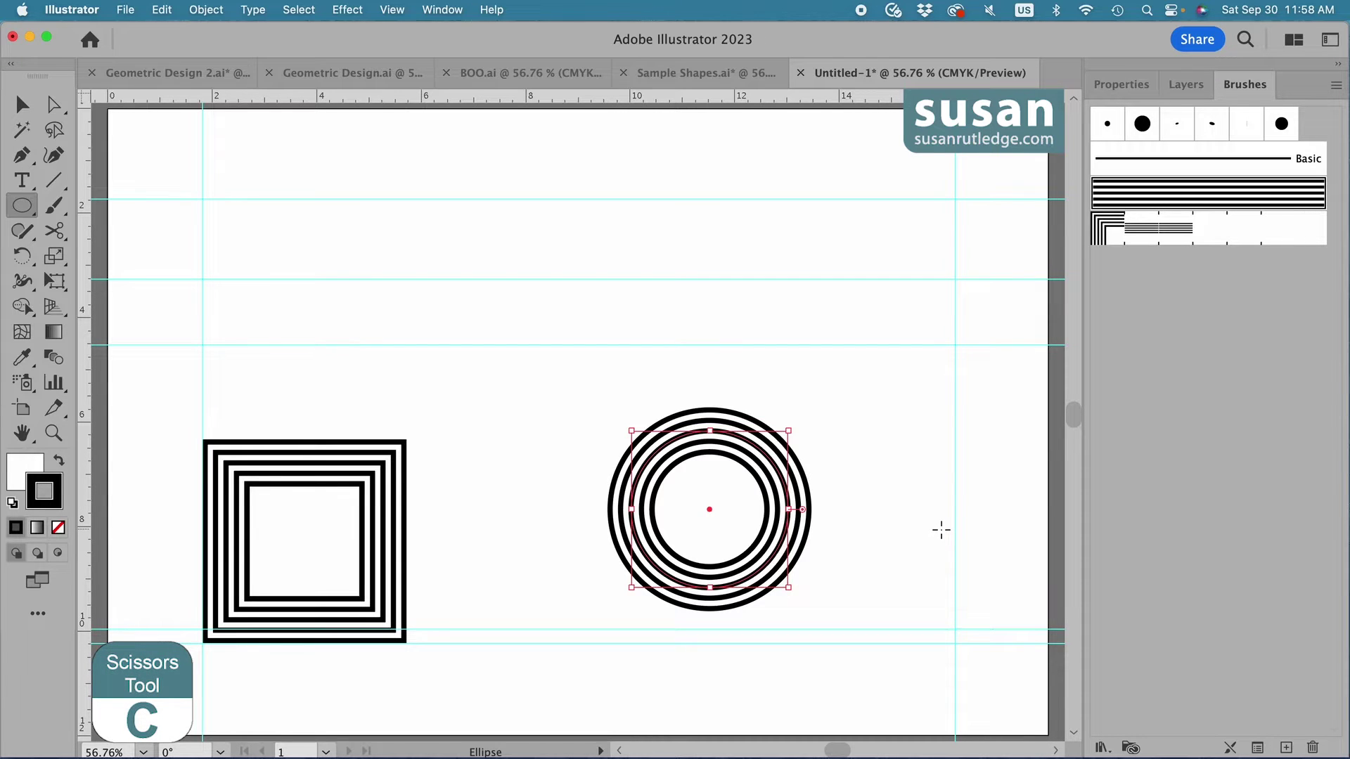
Cut the circle at its top and left anchors, moving the quarter arc to the artboard's upper left and the remainder to the lower-right guides.
{"action": "key", "text": "c"}
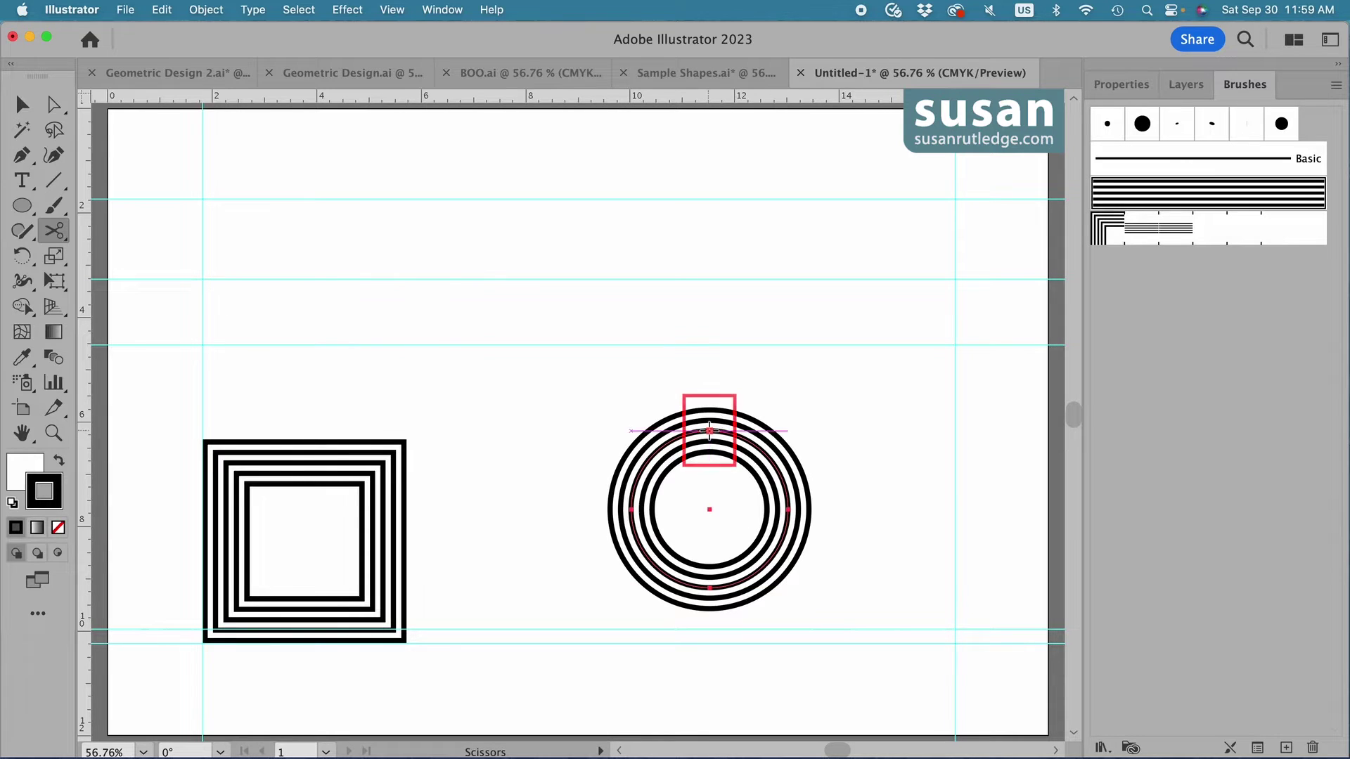
{"action": "left_click", "coordinate": [709, 431]}
{"action": "left_click", "coordinate": [631, 509]}
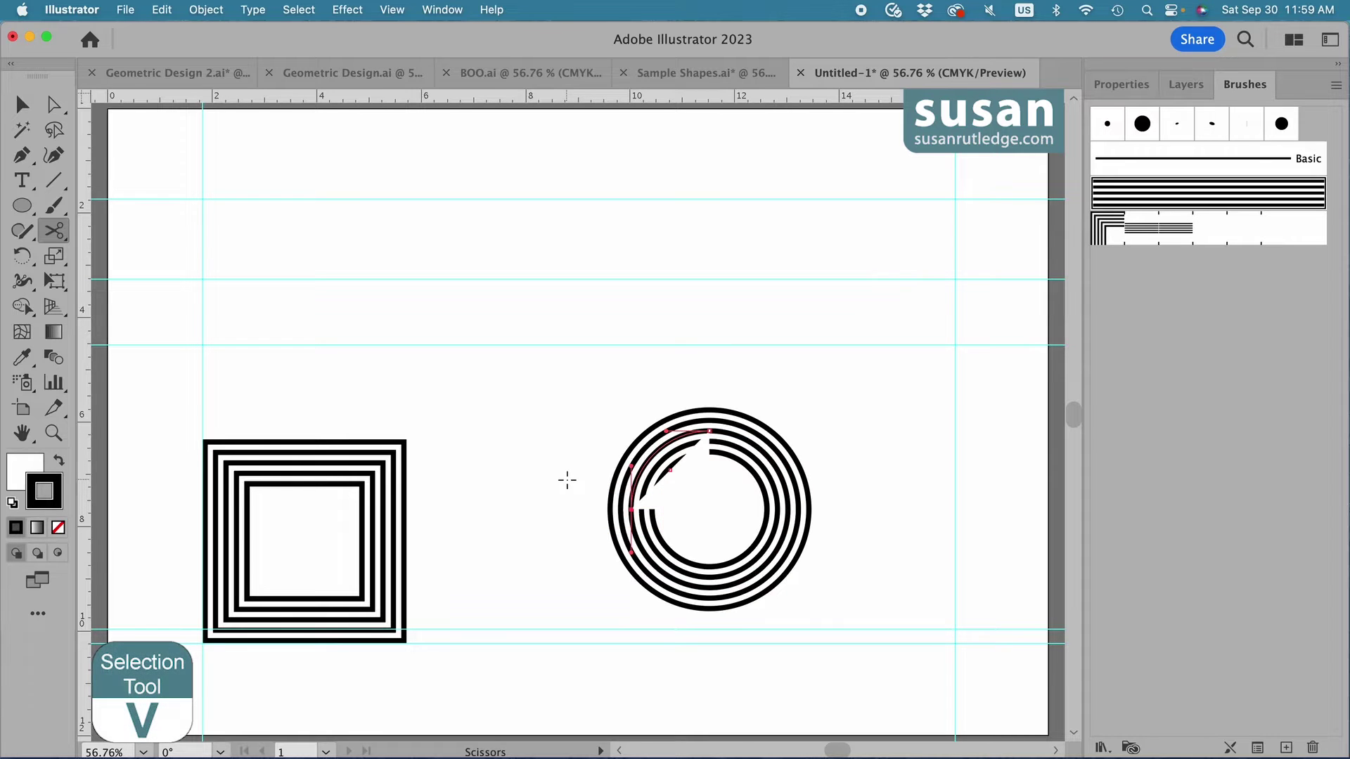
{"action": "key", "text": "v"}
{"action": "left_click_drag", "start_coordinate": [668, 464], "coordinate": [219, 218]}
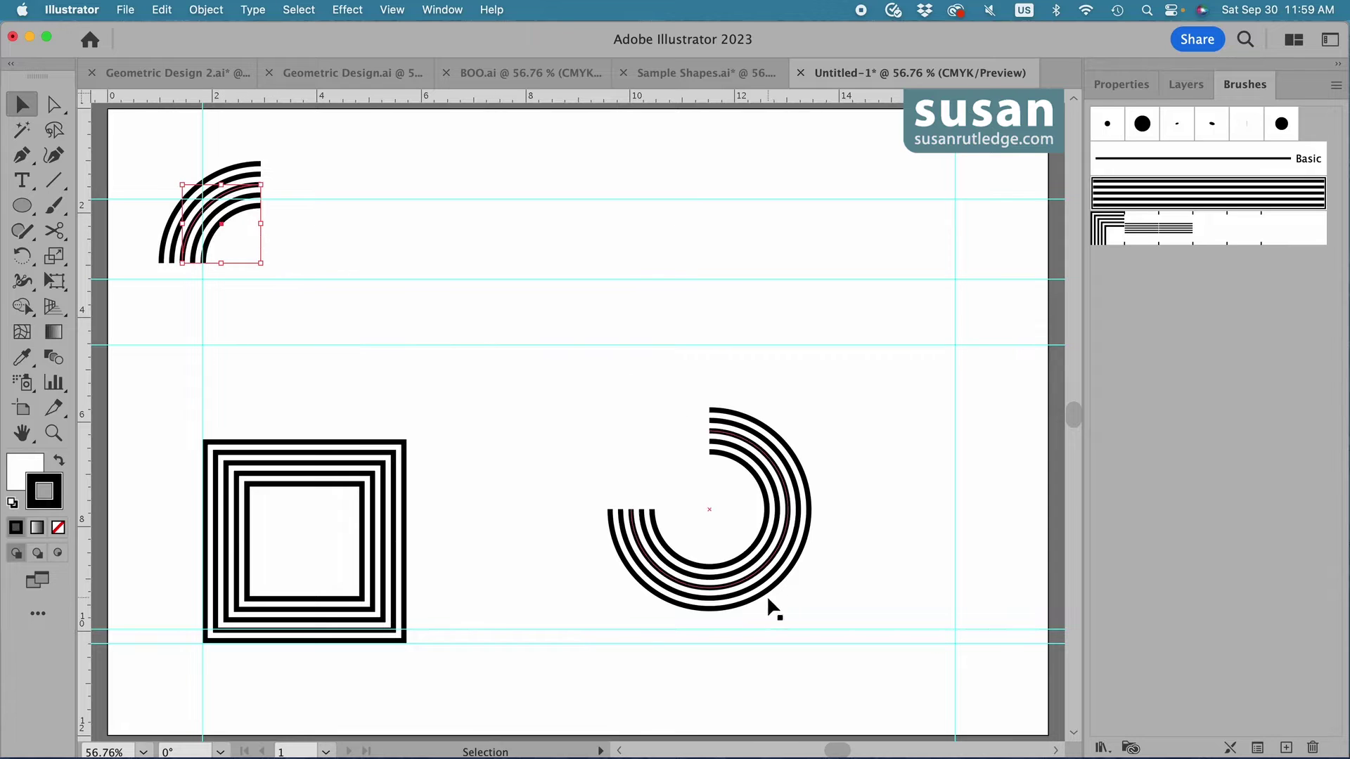
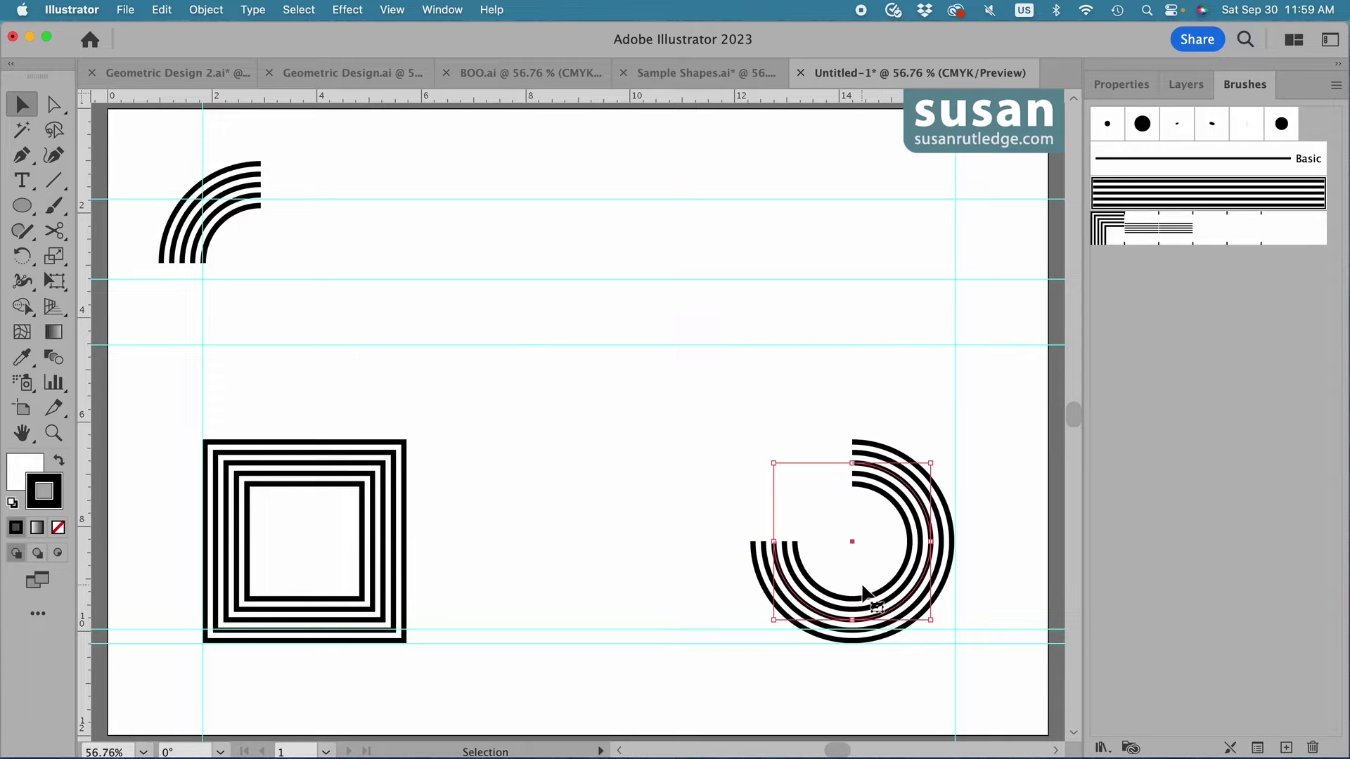
Set the fill to None on the three-quarter circle, the square and the quarter arc.
{"action": "left_click", "coordinate": [1118, 84]}
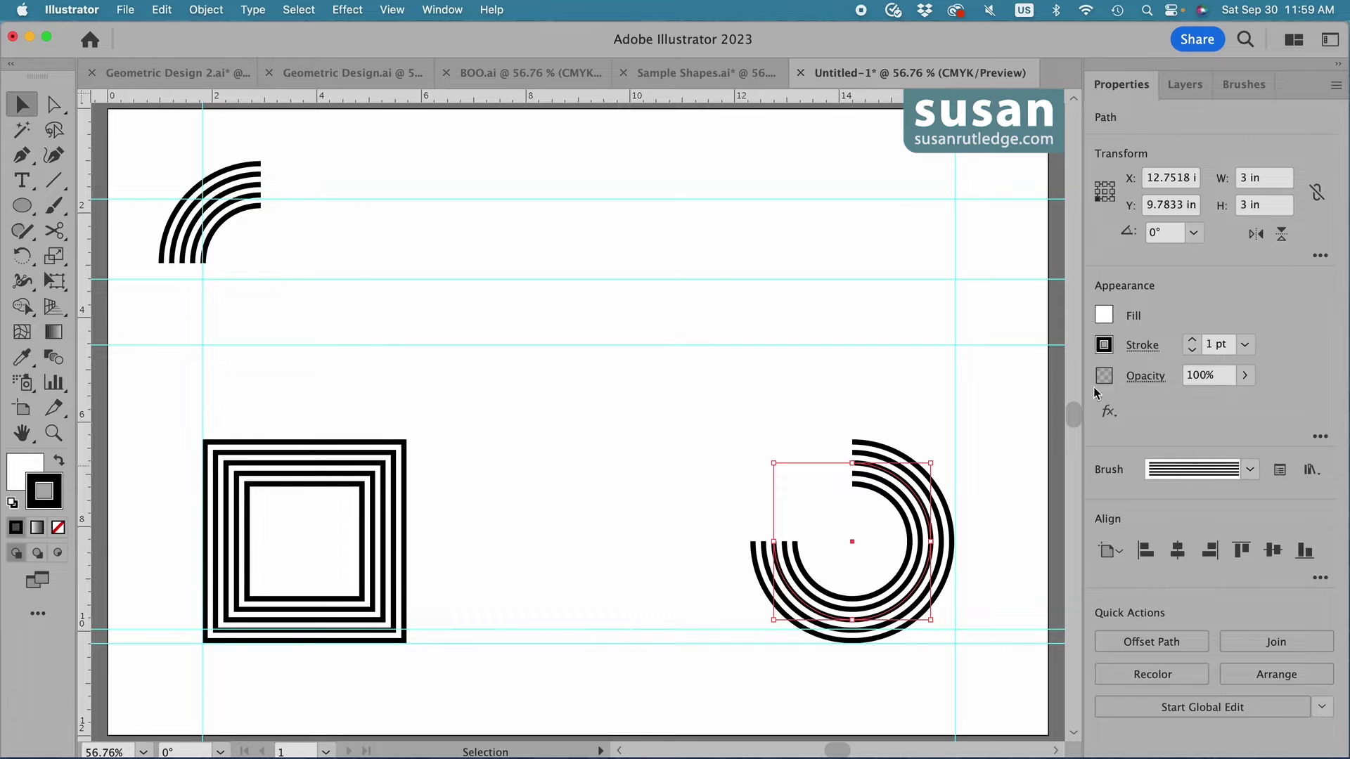
{"action": "left_click", "coordinate": [1104, 316]}
{"action": "left_click", "coordinate": [872, 390]}
{"action": "left_click", "coordinate": [350, 547]}
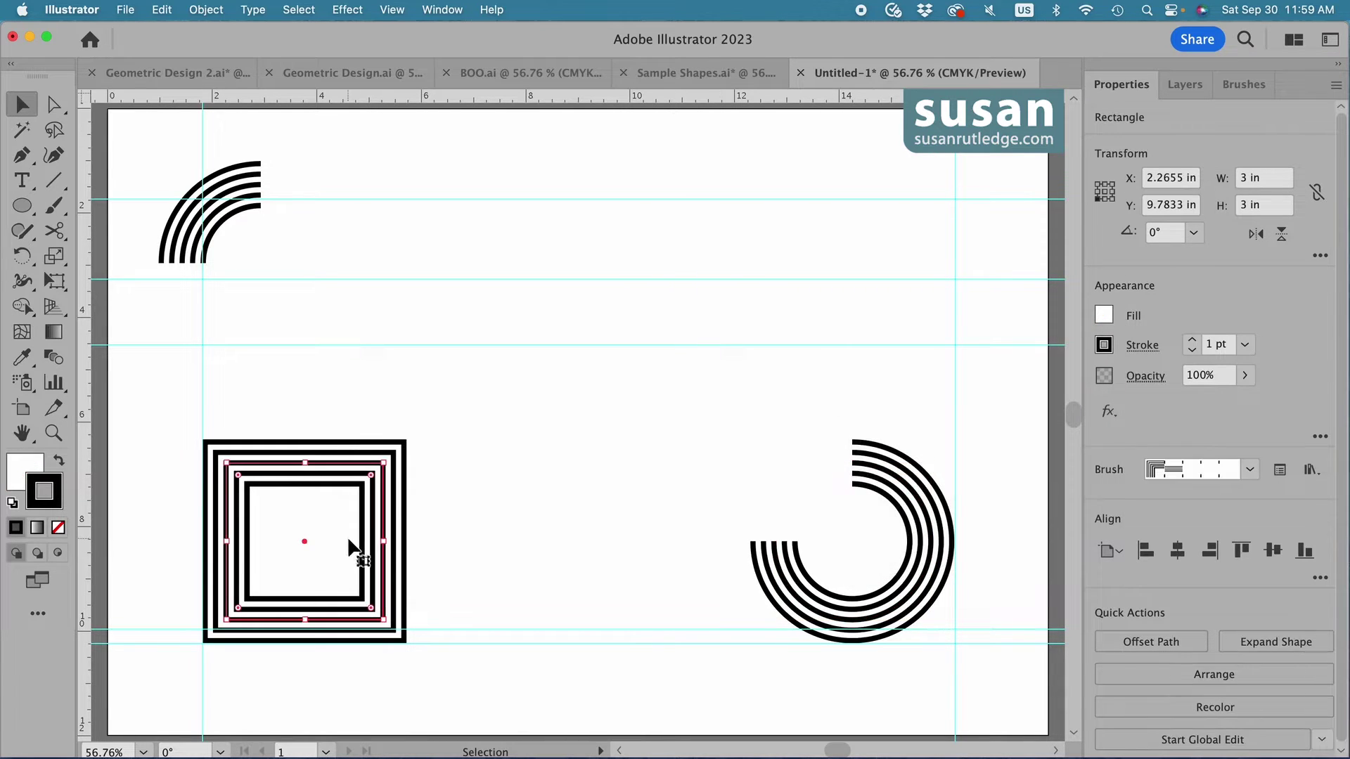
{"action": "left_click", "coordinate": [1105, 316]}
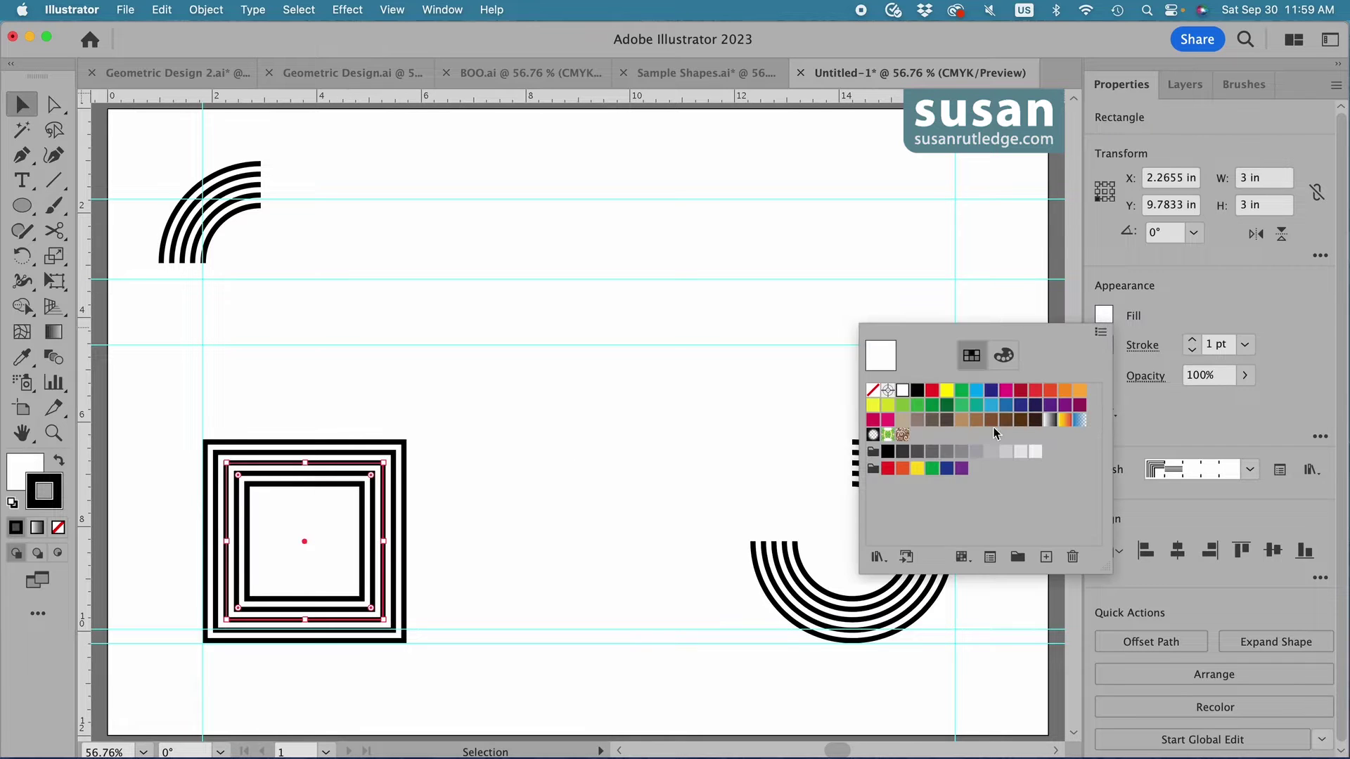
{"action": "left_click", "coordinate": [873, 390]}
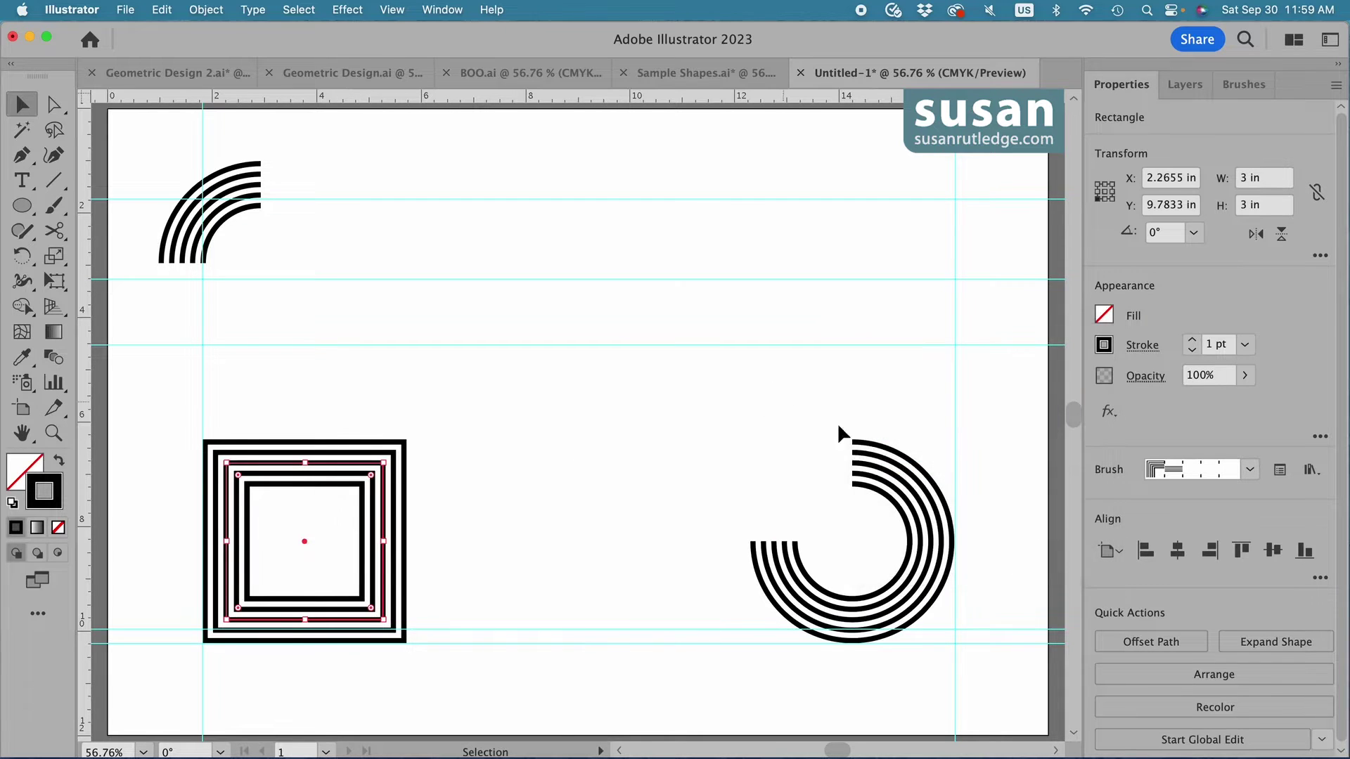
{"action": "left_click", "coordinate": [226, 167]}
{"action": "left_click", "coordinate": [1104, 315]}
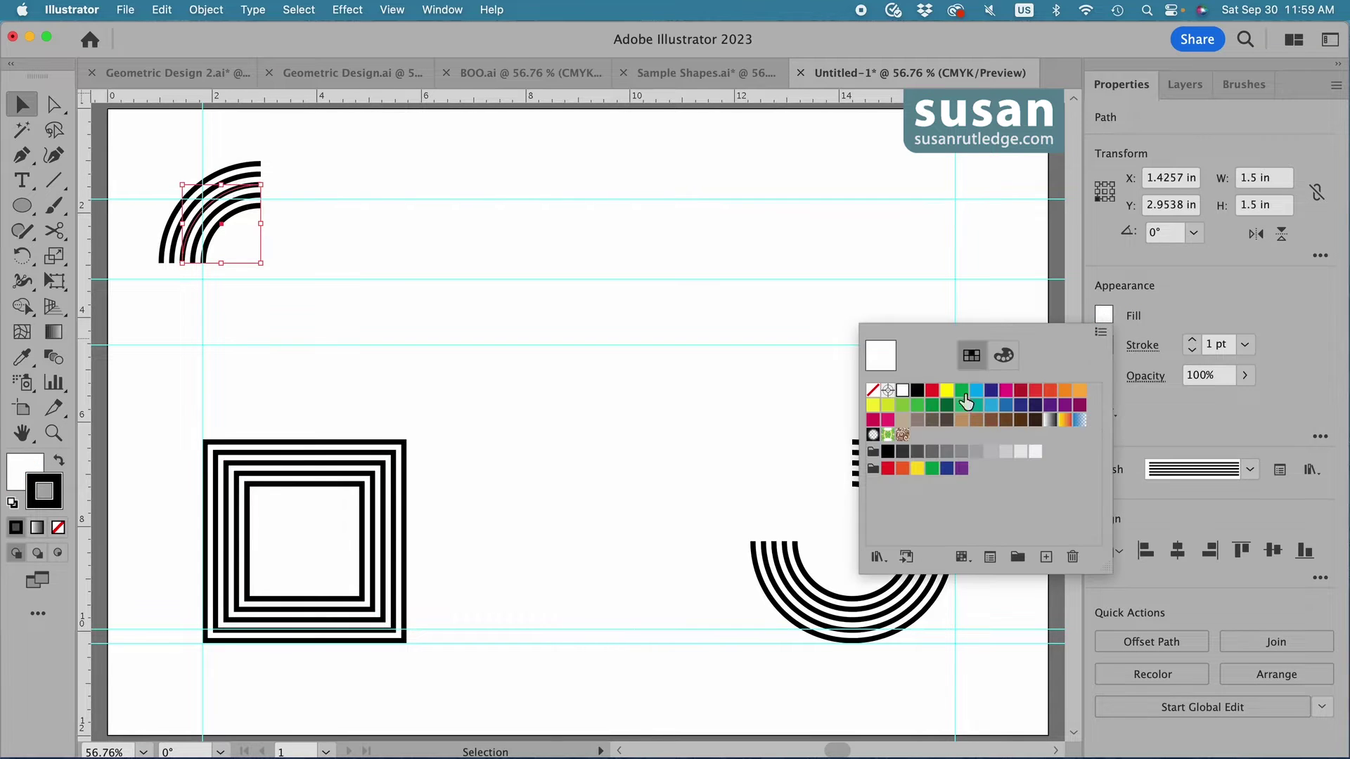
{"action": "left_click", "coordinate": [873, 390]}
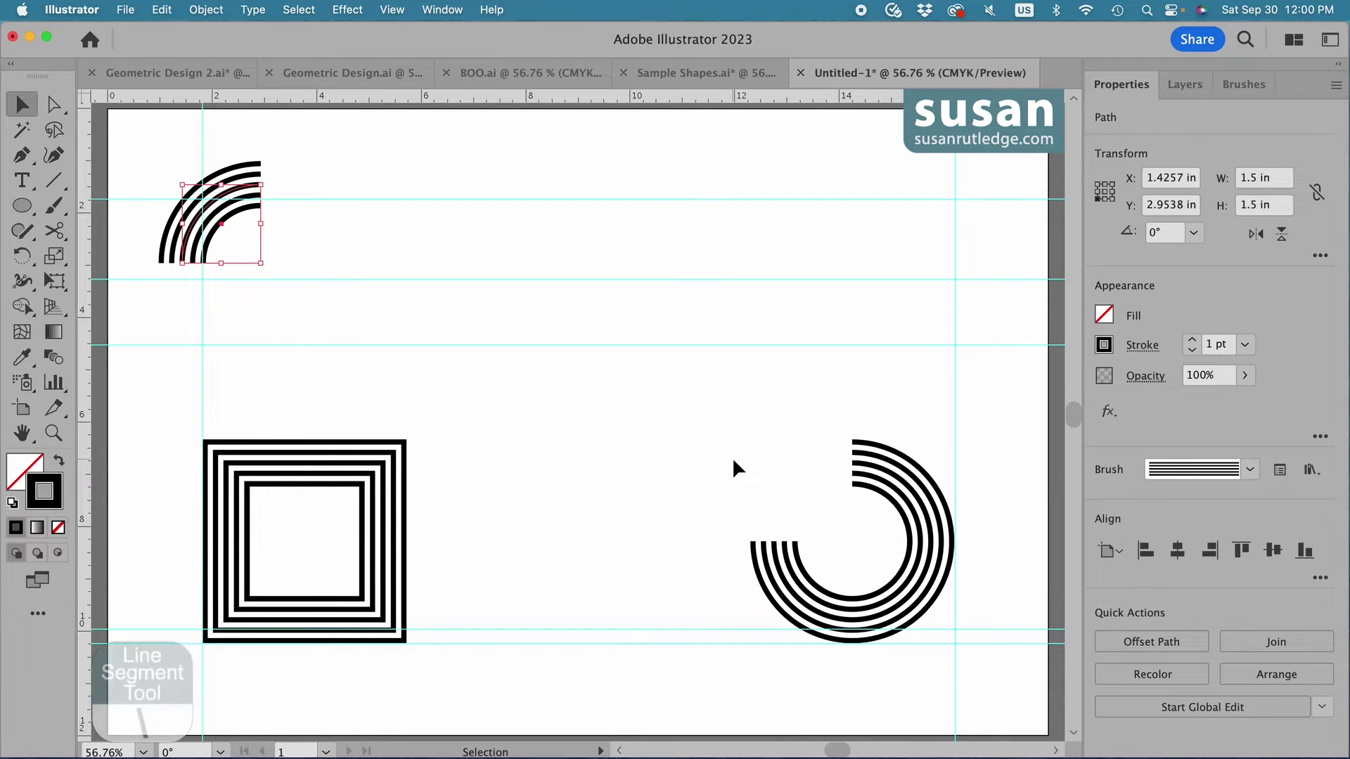
{"action": "key", "text": "backslash"}
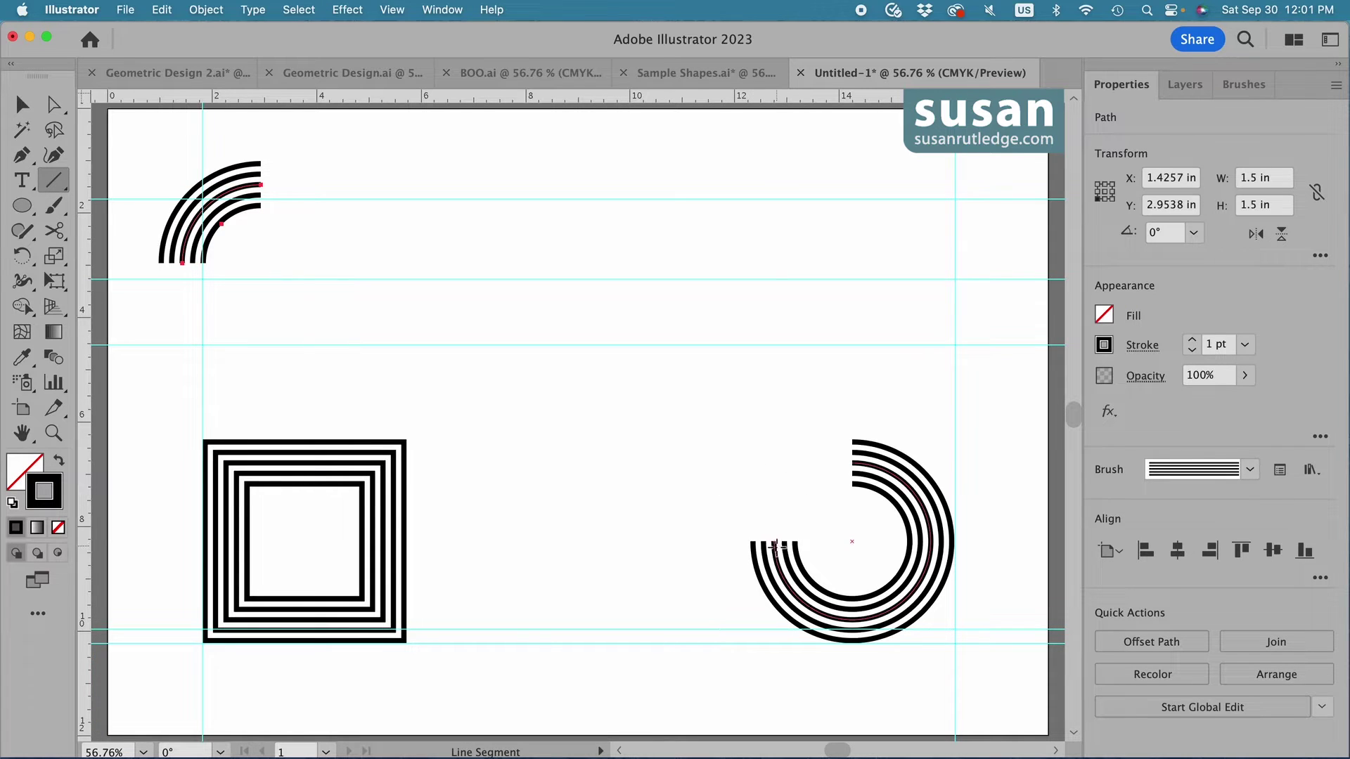
{"action": "left_click_drag", "start_coordinate": [775, 542], "coordinate": [778, 457]}
{"action": "key", "text": "super+z"}
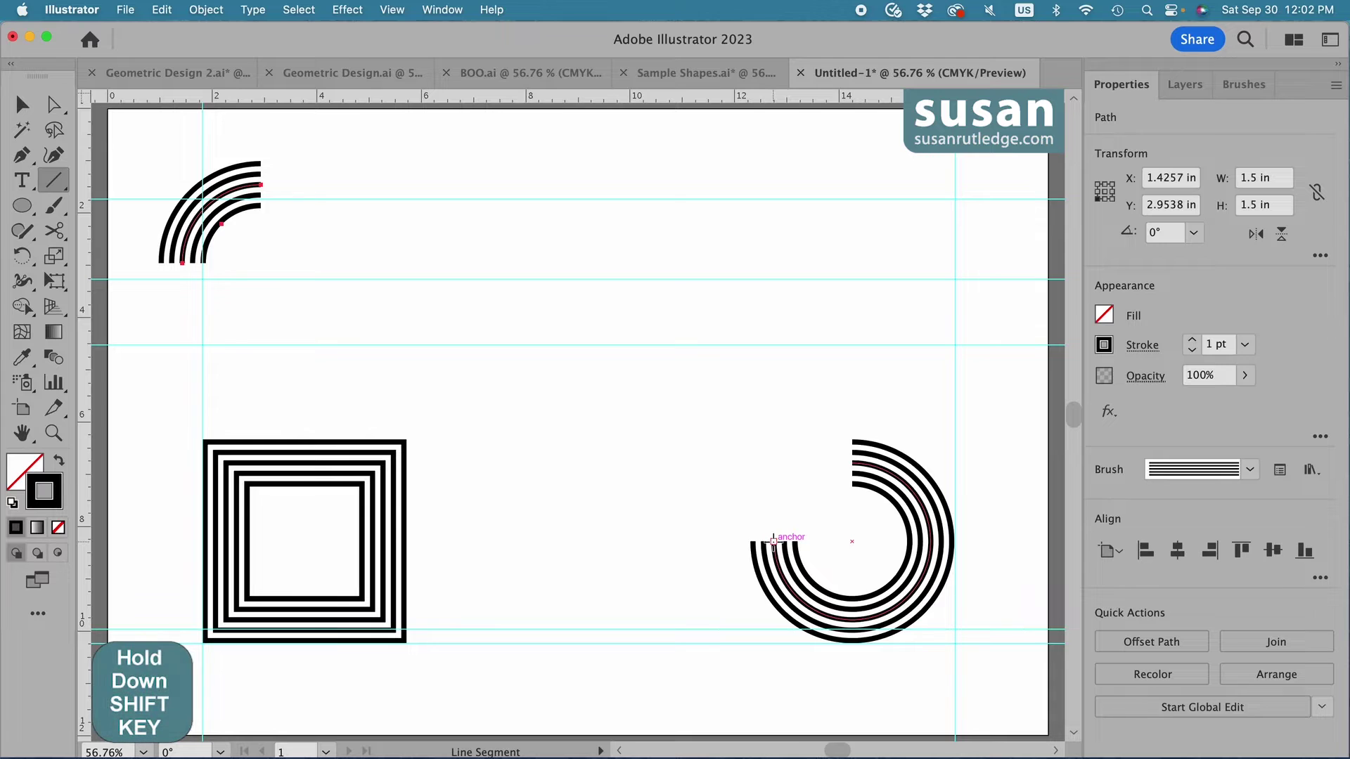
Draw a vertical line about 3.3 in long upward from the three-quarter circle's left end and apply the Lines Art Brush to it.
{"action": "left_click_drag", "start_coordinate": [774, 542], "coordinate": [777, 371]}
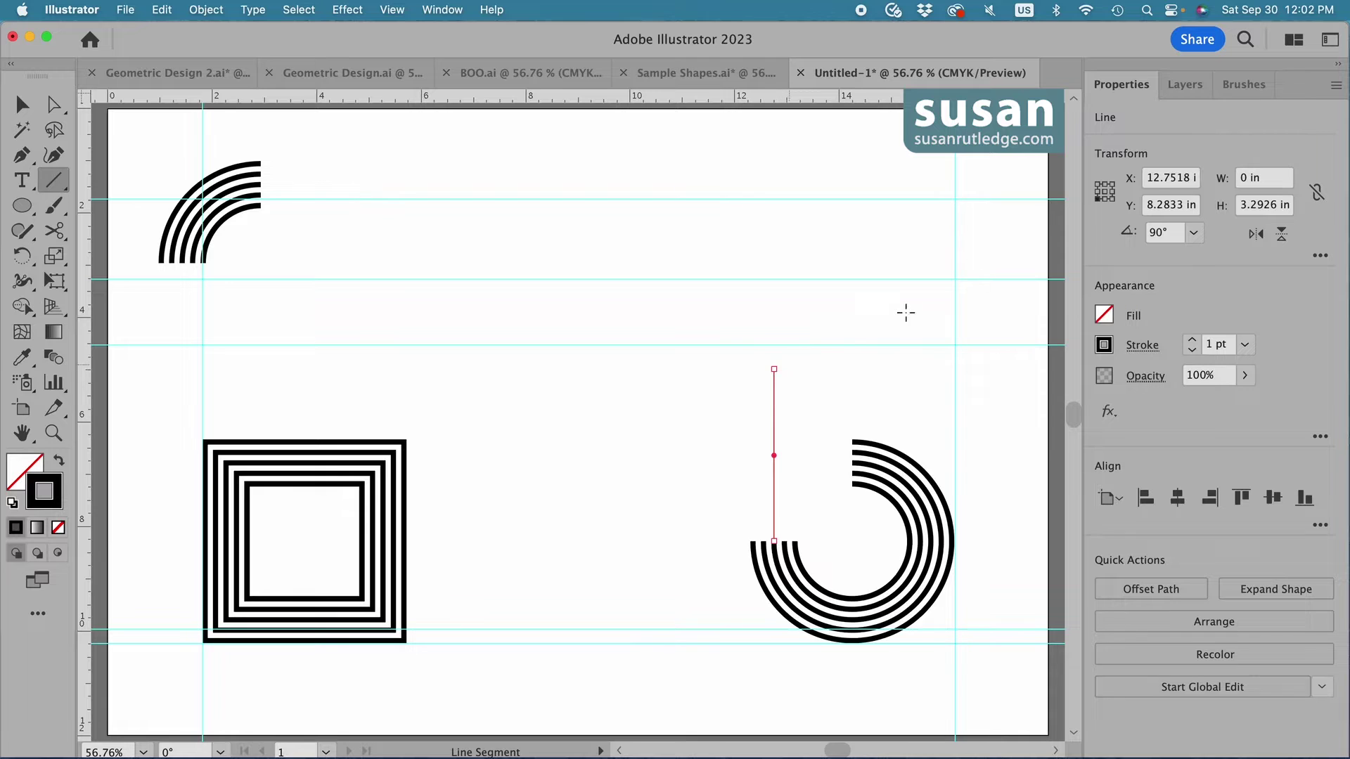
{"action": "left_click", "coordinate": [1245, 84]}
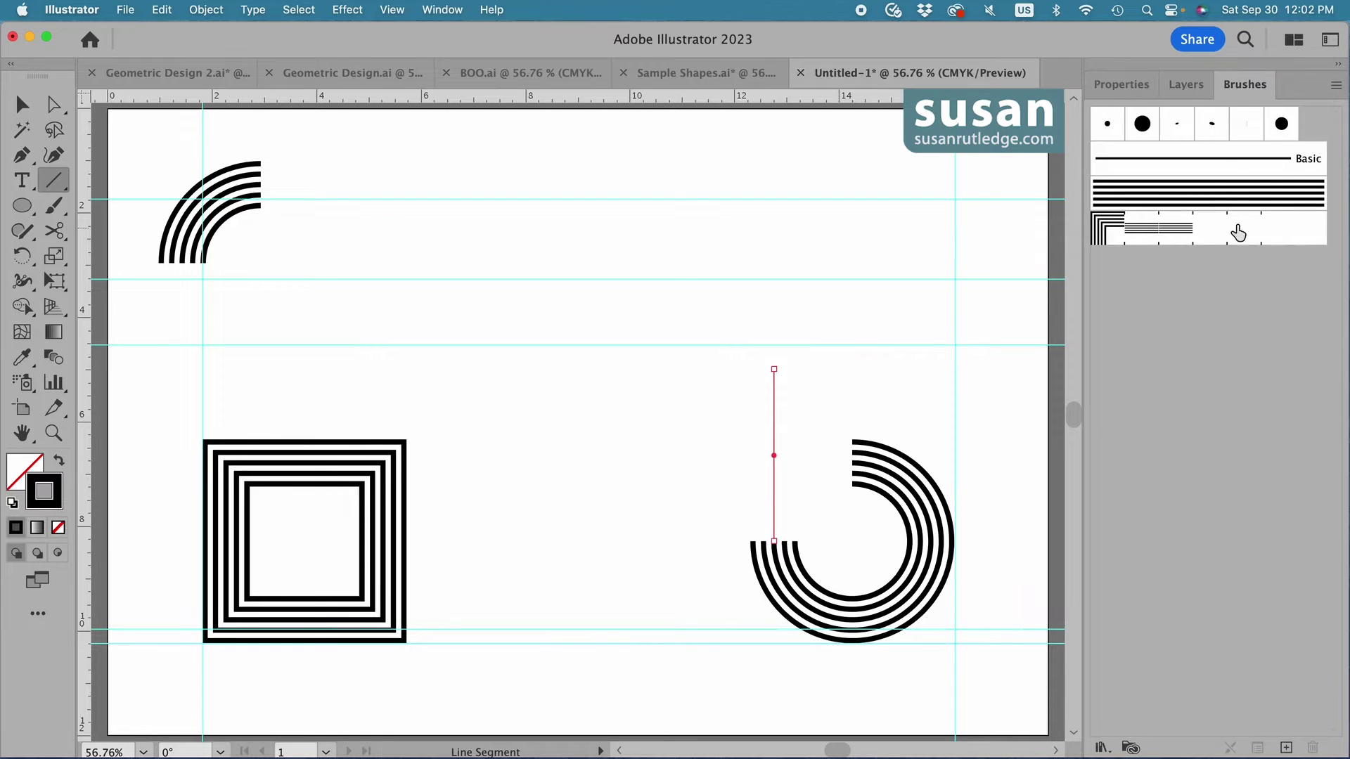
{"action": "left_click", "coordinate": [1212, 202]}
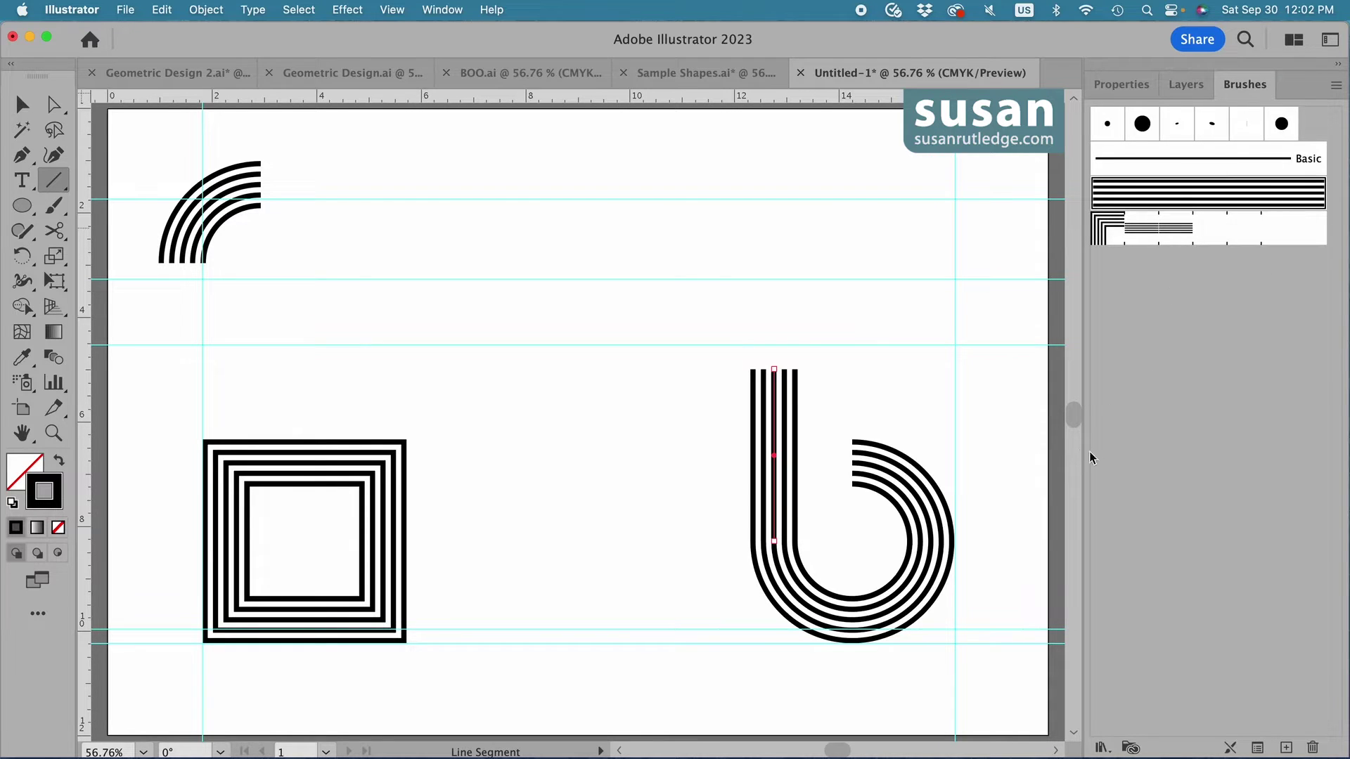
{"action": "key", "text": "v"}
{"action": "left_click", "coordinate": [849, 542]}
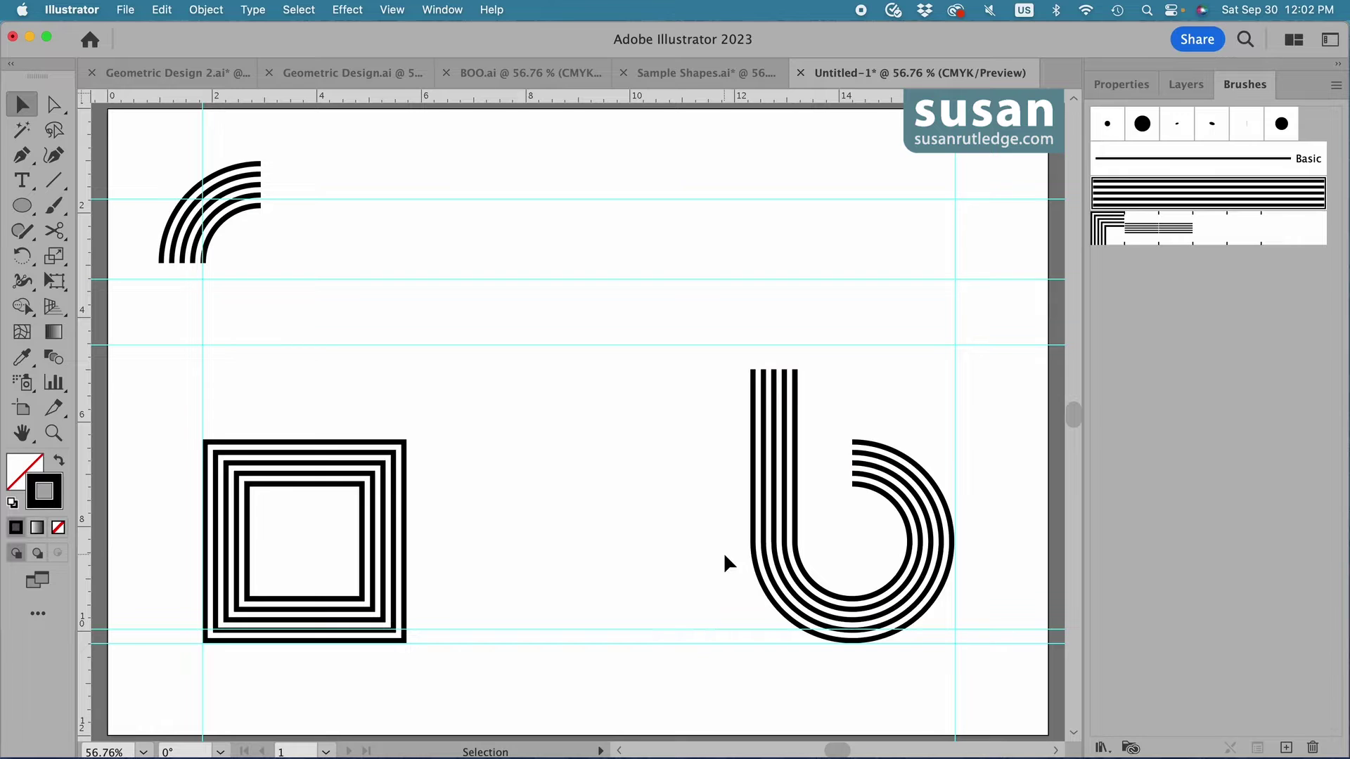
Move the quarter arc back into the circle's gap, and place a copy of the square with its right side over the vertical line.
{"action": "left_click_drag", "start_coordinate": [248, 188], "coordinate": [829, 473]}
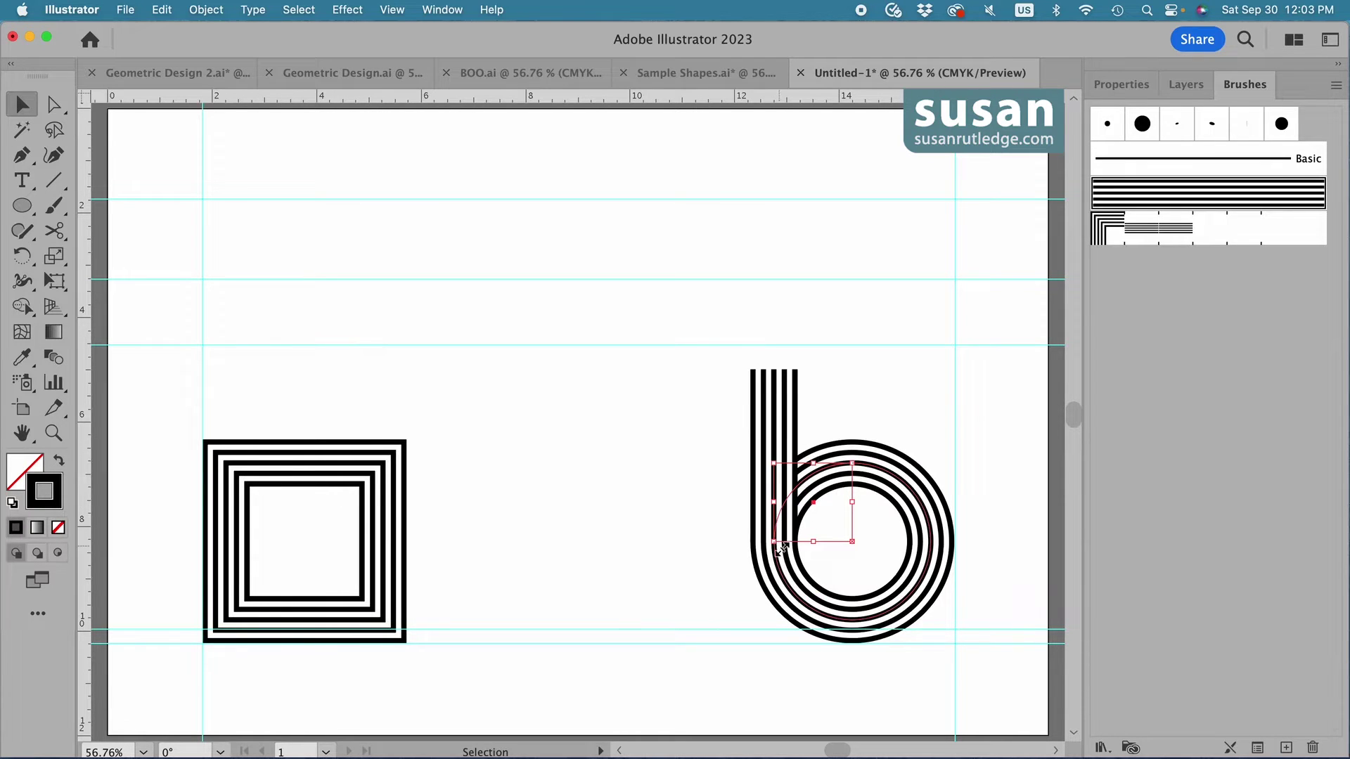
{"action": "left_click", "coordinate": [866, 543]}
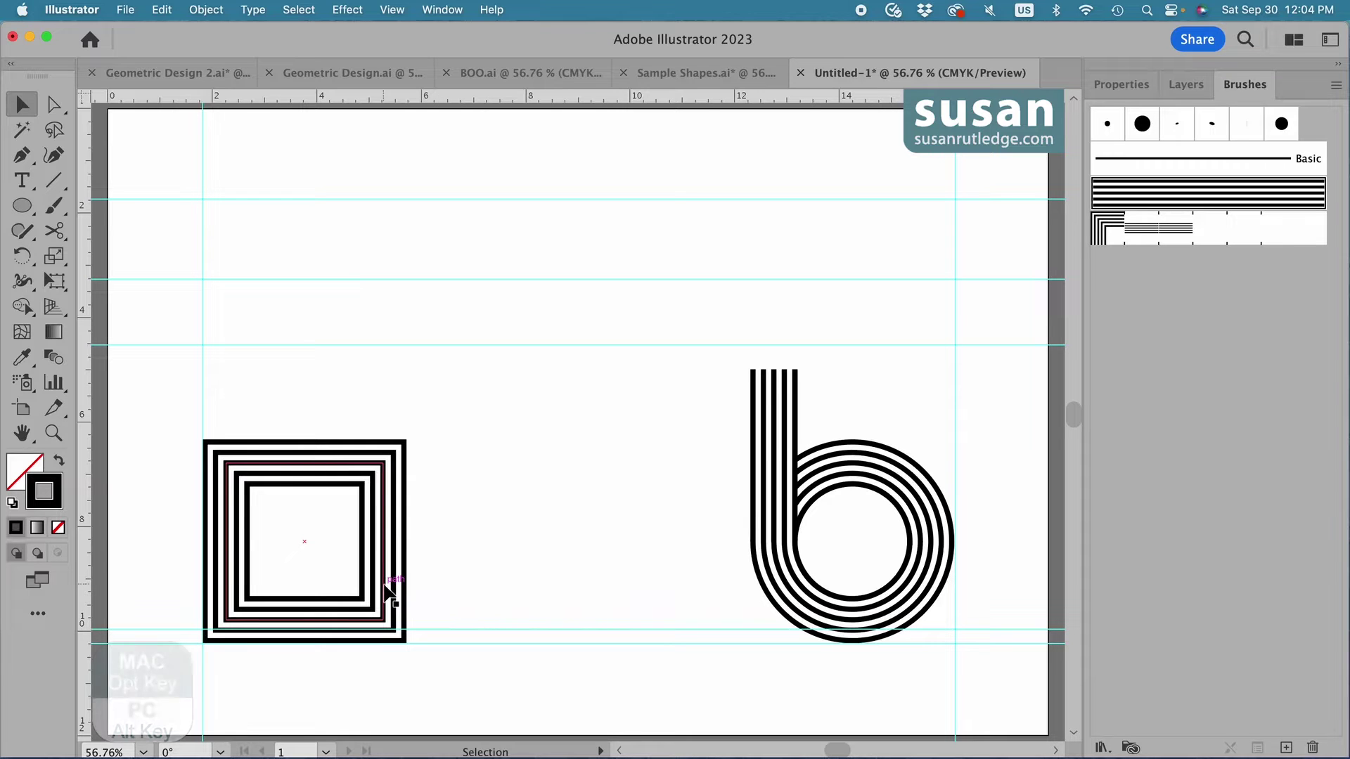
{"action": "left_click_drag", "start_coordinate": [389, 595], "coordinate": [779, 430]}
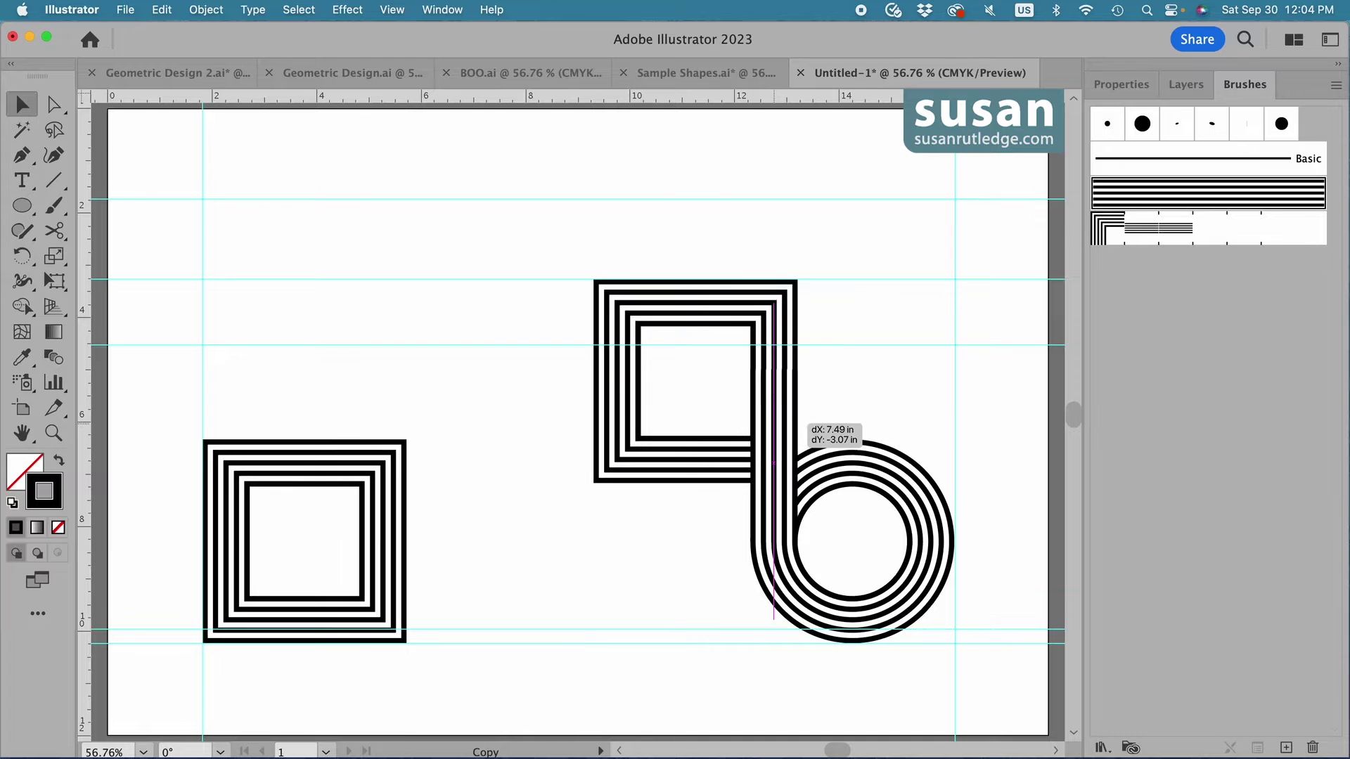
{"action": "left_click", "coordinate": [698, 520]}
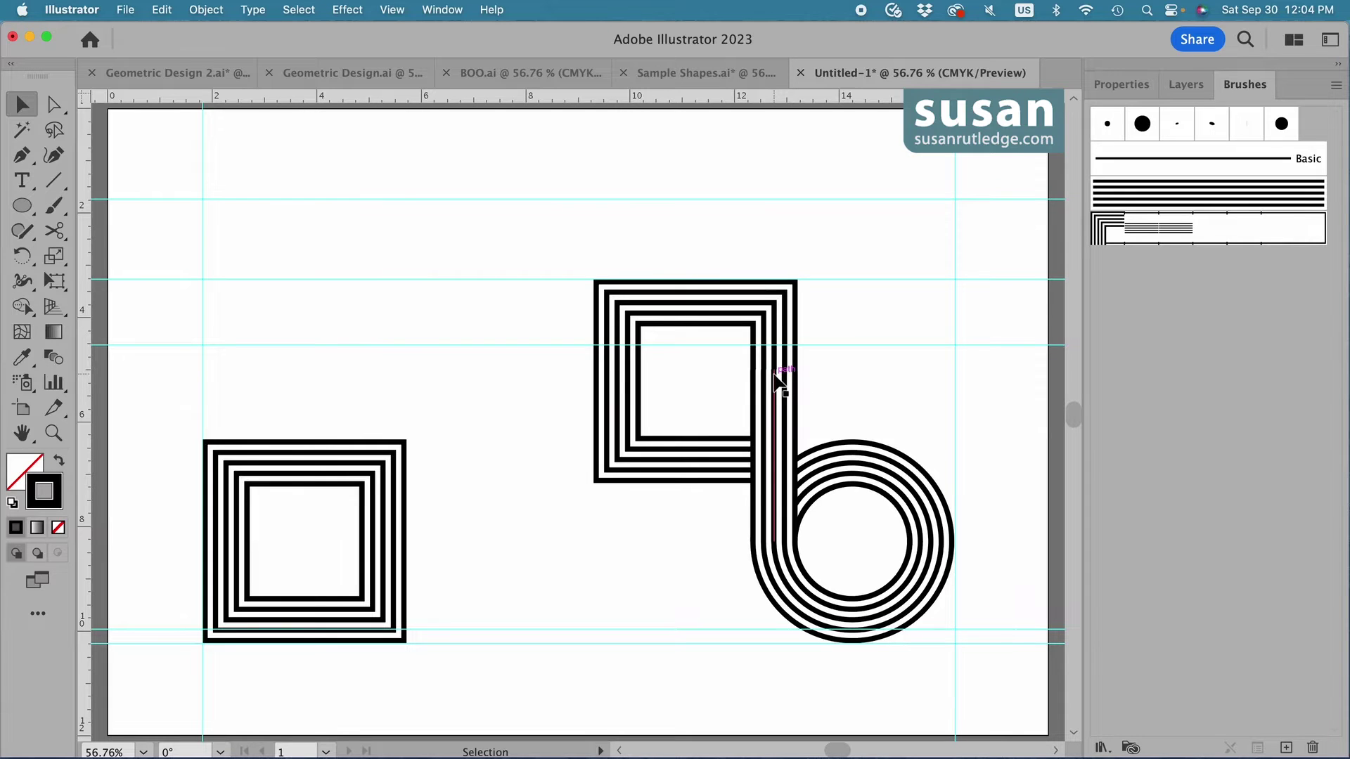
{"action": "left_click", "coordinate": [724, 310]}
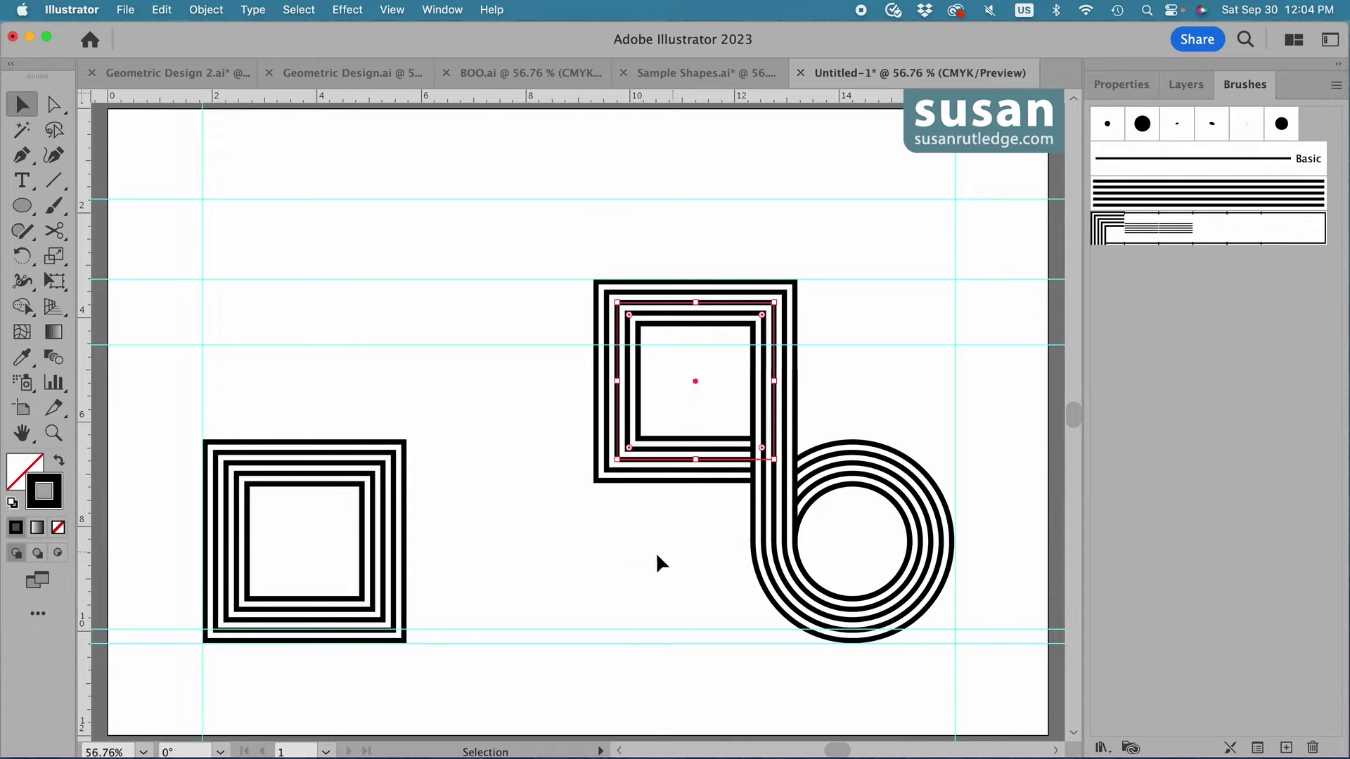
Check the Keyboard Increment in the General preferences.
{"action": "left_click", "coordinate": [73, 8]}
{"action": "mouse_move", "coordinate": [83, 64]}
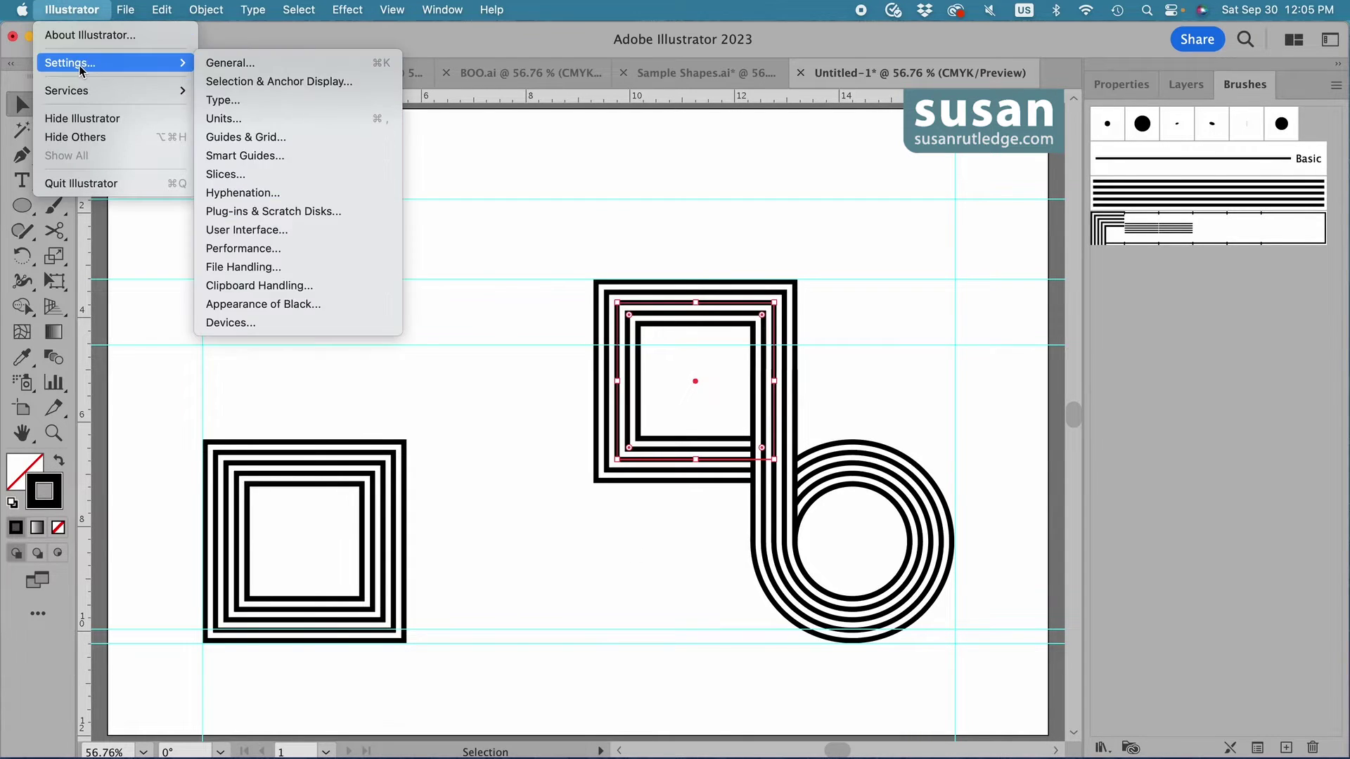
{"action": "left_click", "coordinate": [233, 65]}
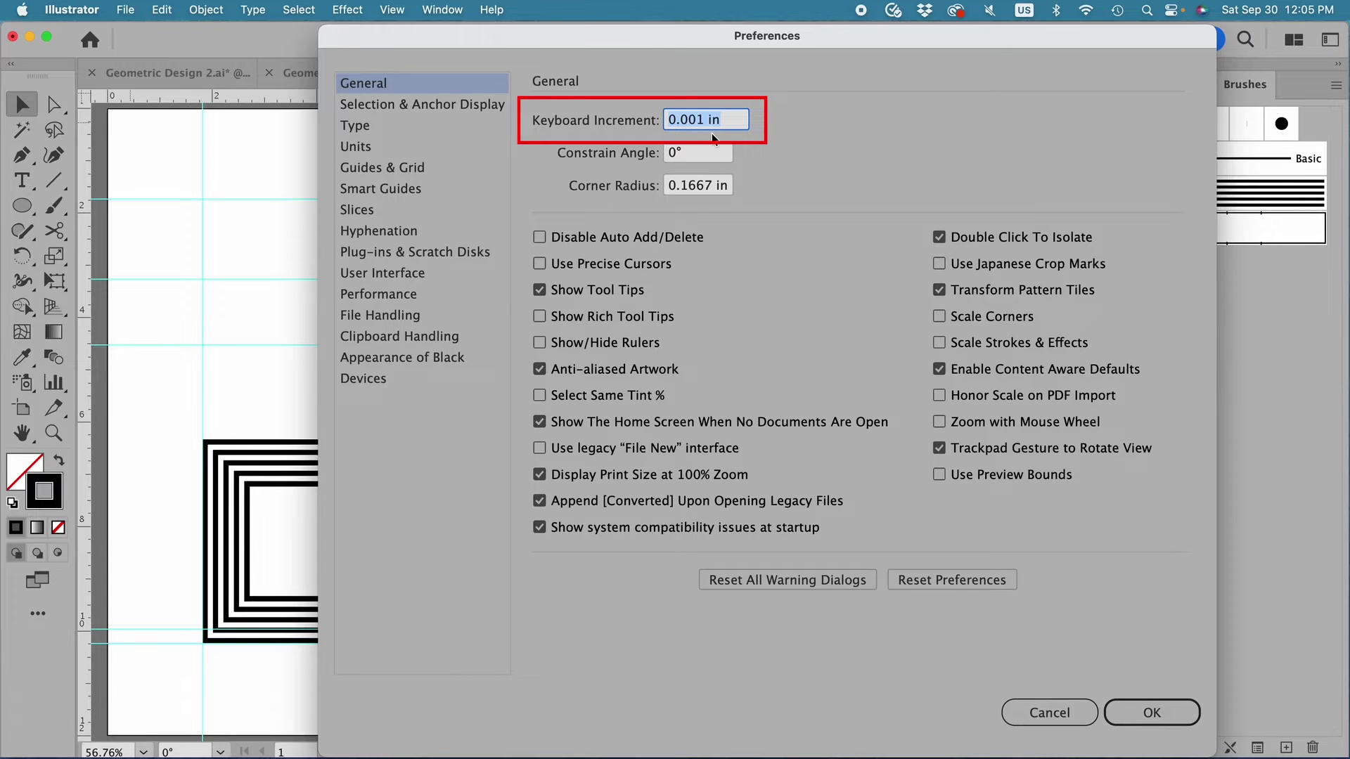
{"action": "left_click", "coordinate": [1135, 715]}
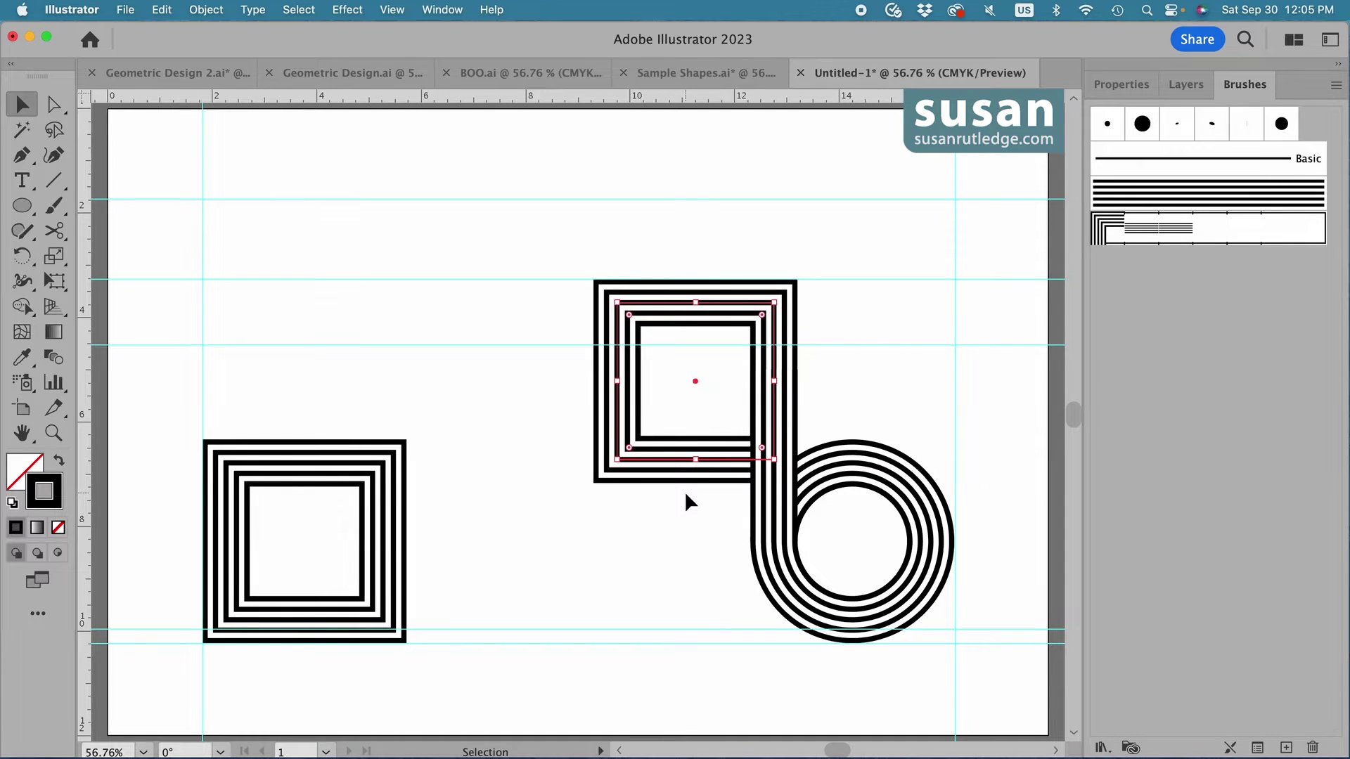
Cut the copied square at its lower-right and upper-left anchors with the Scissors tool and delete its lower-left half.
{"action": "key", "text": "c"}
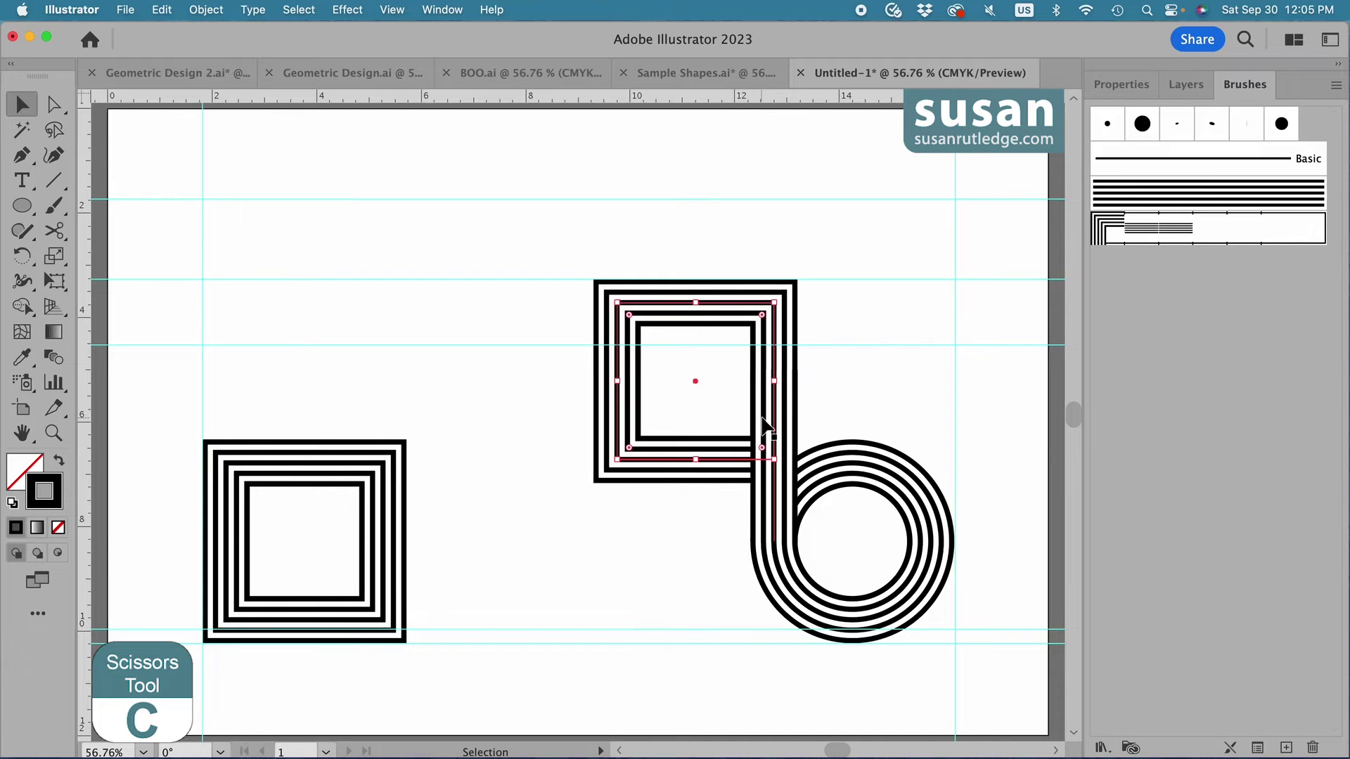
{"action": "left_click", "coordinate": [774, 459]}
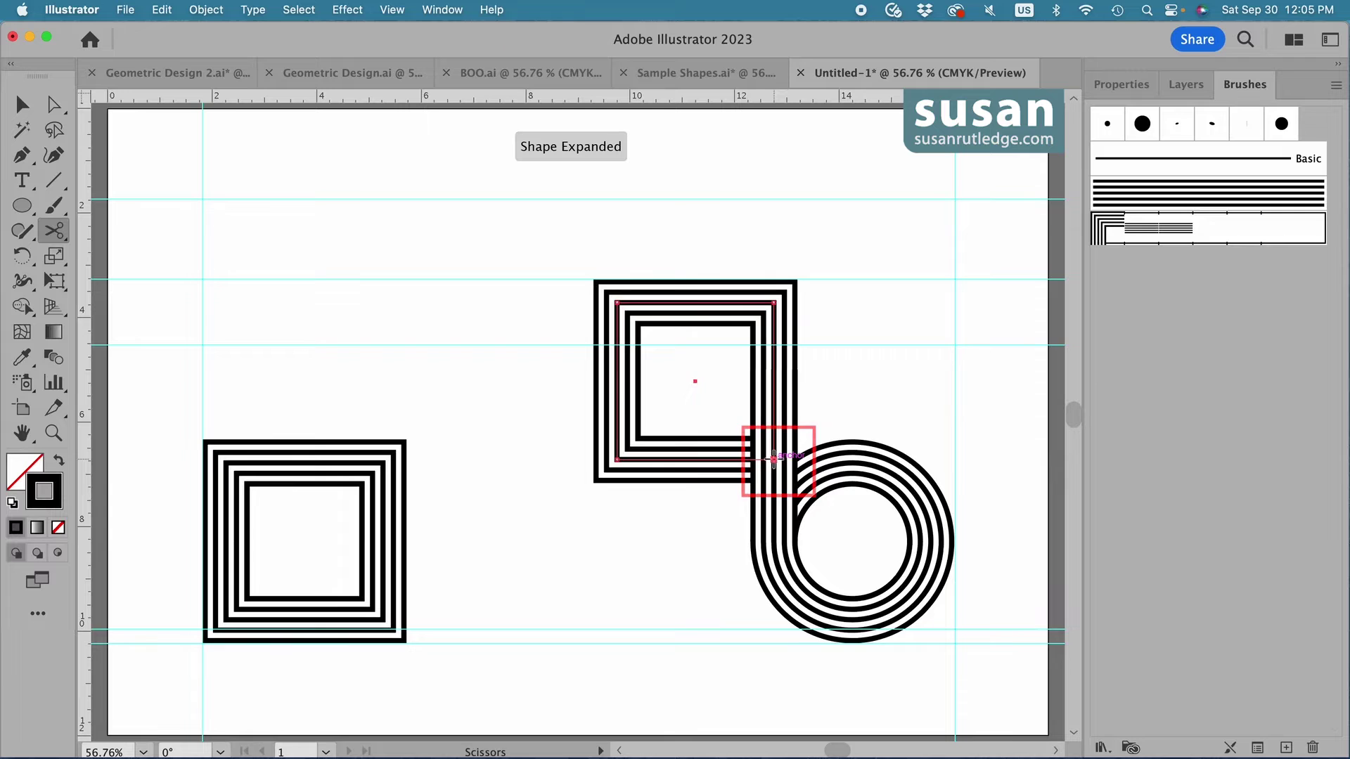
{"action": "left_click", "coordinate": [617, 303]}
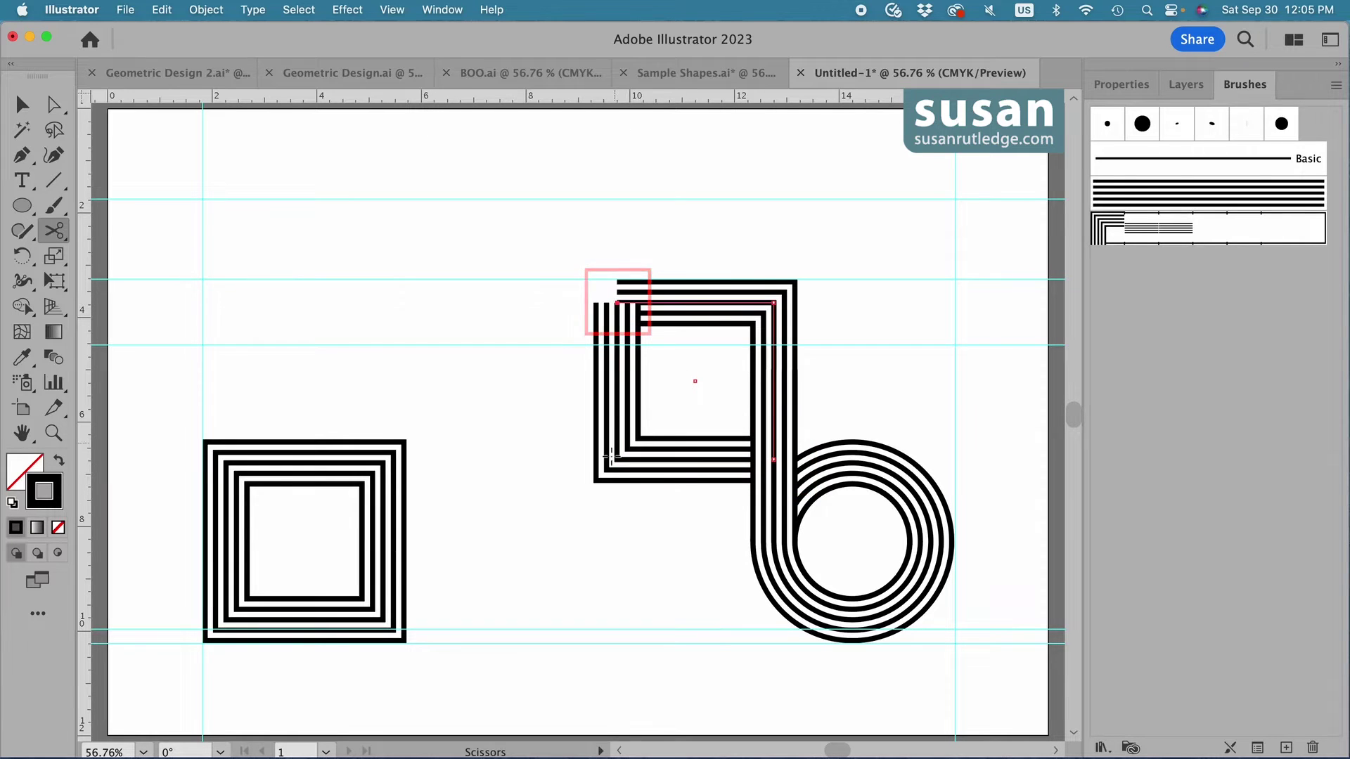
{"action": "key", "text": "v"}
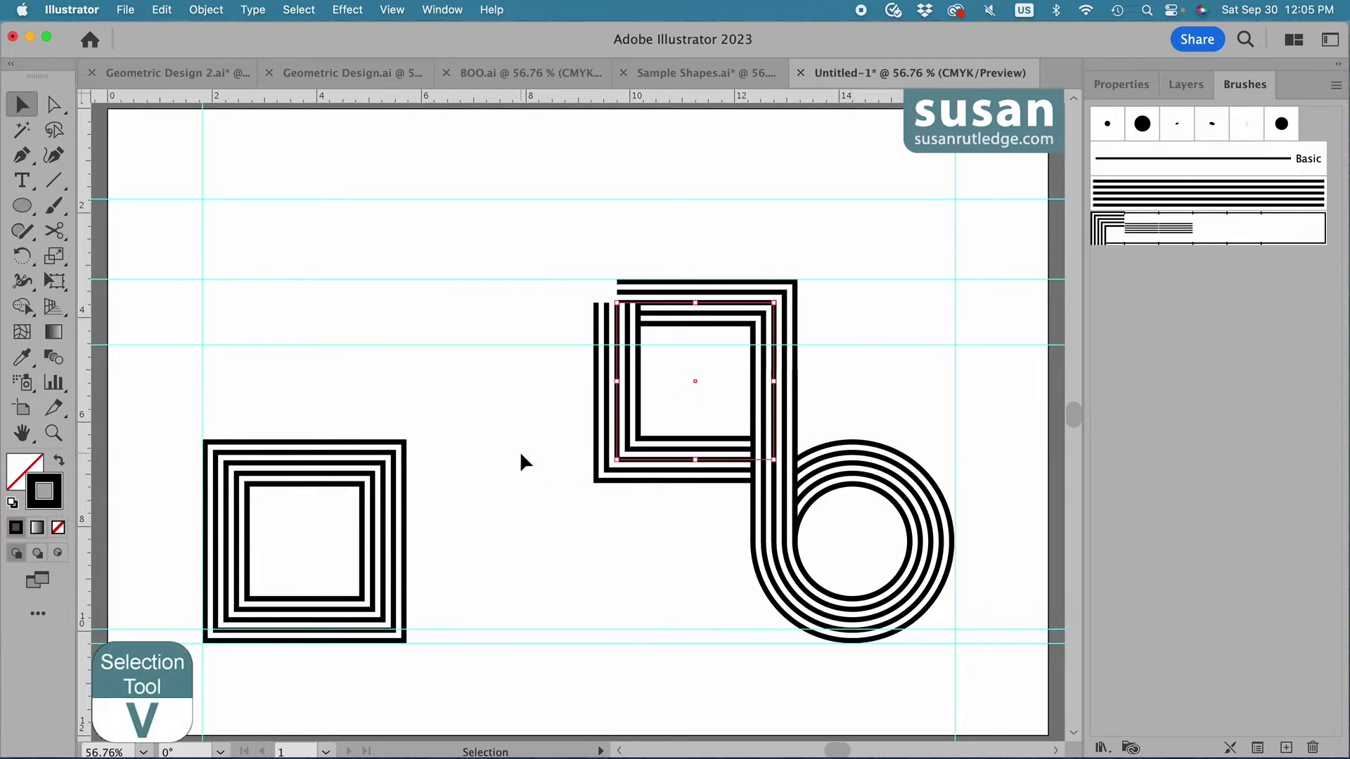
{"action": "left_click_drag", "start_coordinate": [673, 480], "coordinate": [589, 498]}
{"action": "key", "text": "Delete"}
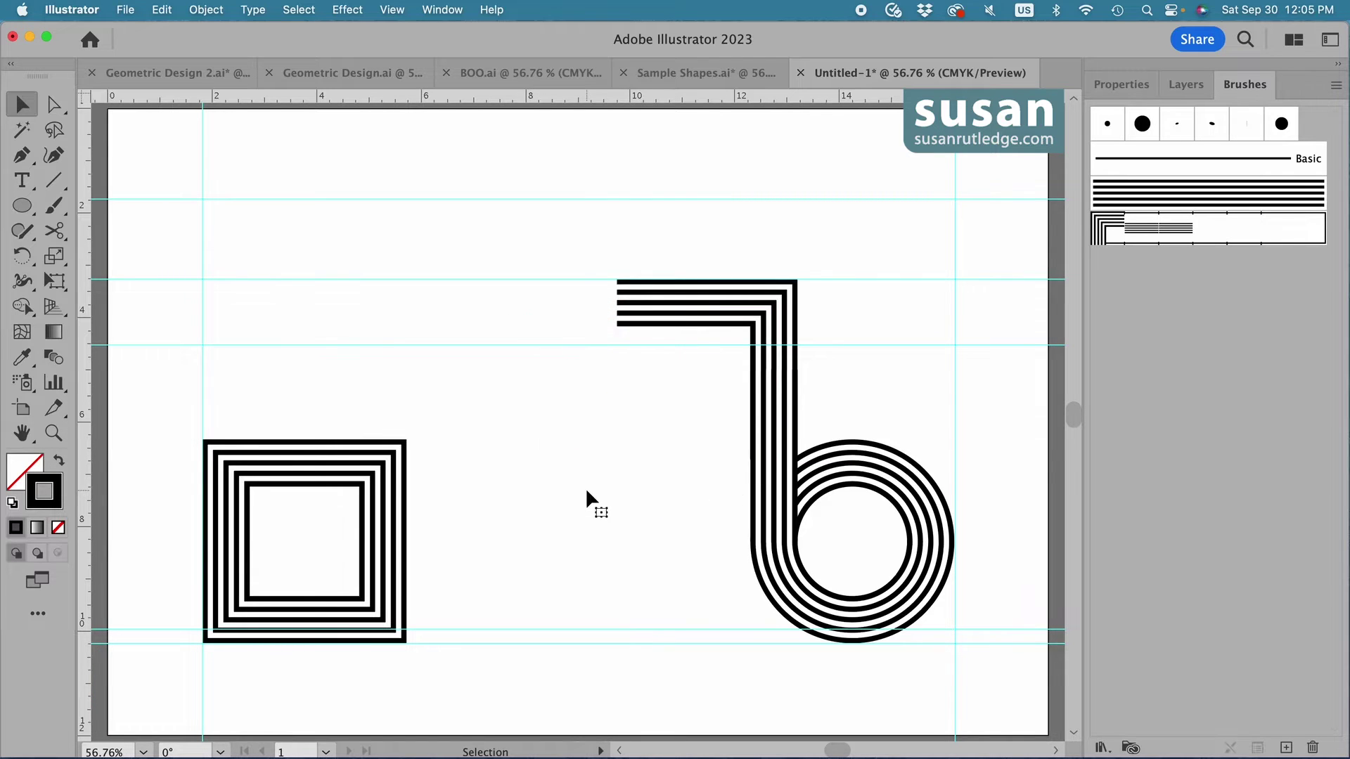
Draw a 2 in by 2 in circle, apply the Lines Art Brush to it and place it in the empty area below the horizontal stripes.
{"action": "key", "text": "l"}
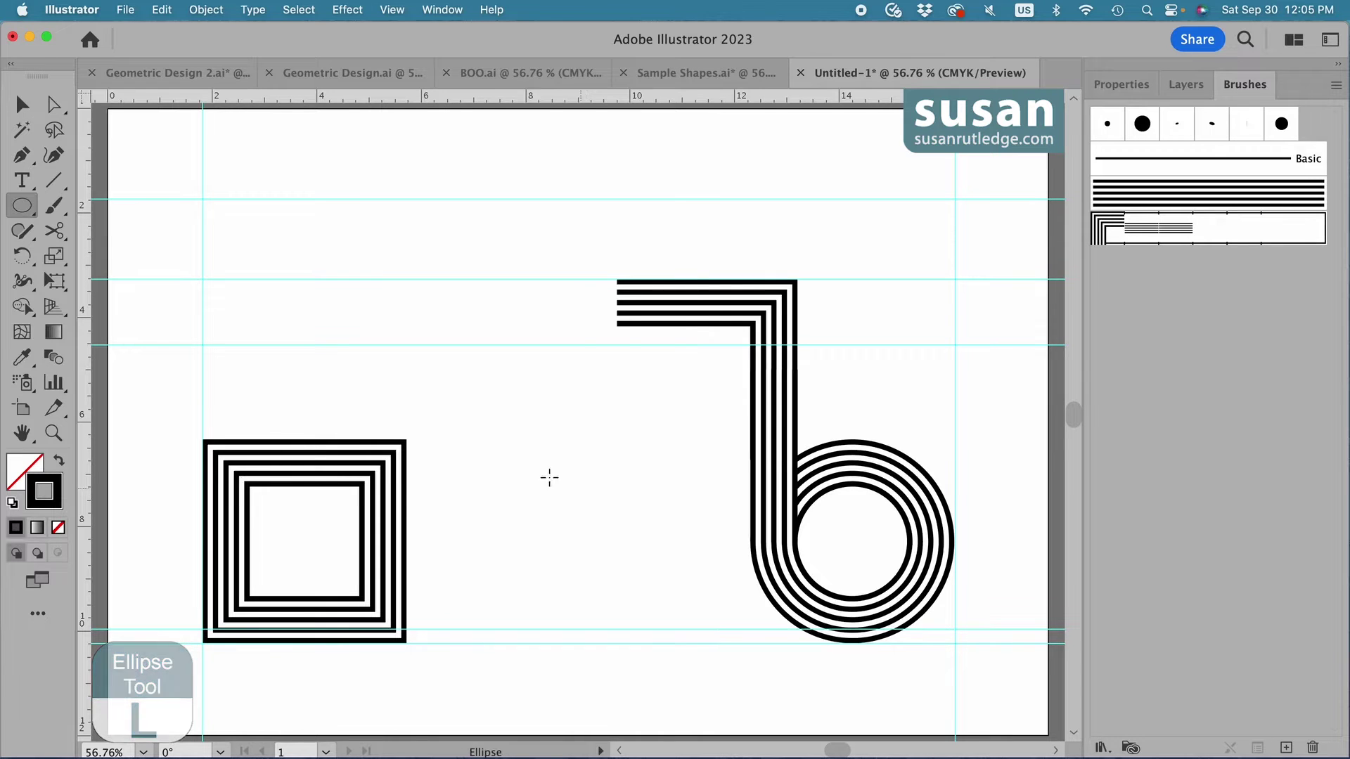
{"action": "left_click", "coordinate": [553, 281]}
{"action": "type", "text": "2"}
{"action": "key", "text": "Tab"}
{"action": "type", "text": "2"}
{"action": "key", "text": "Return"}
{"action": "left_click", "coordinate": [1177, 202]}
{"action": "key", "text": "v"}
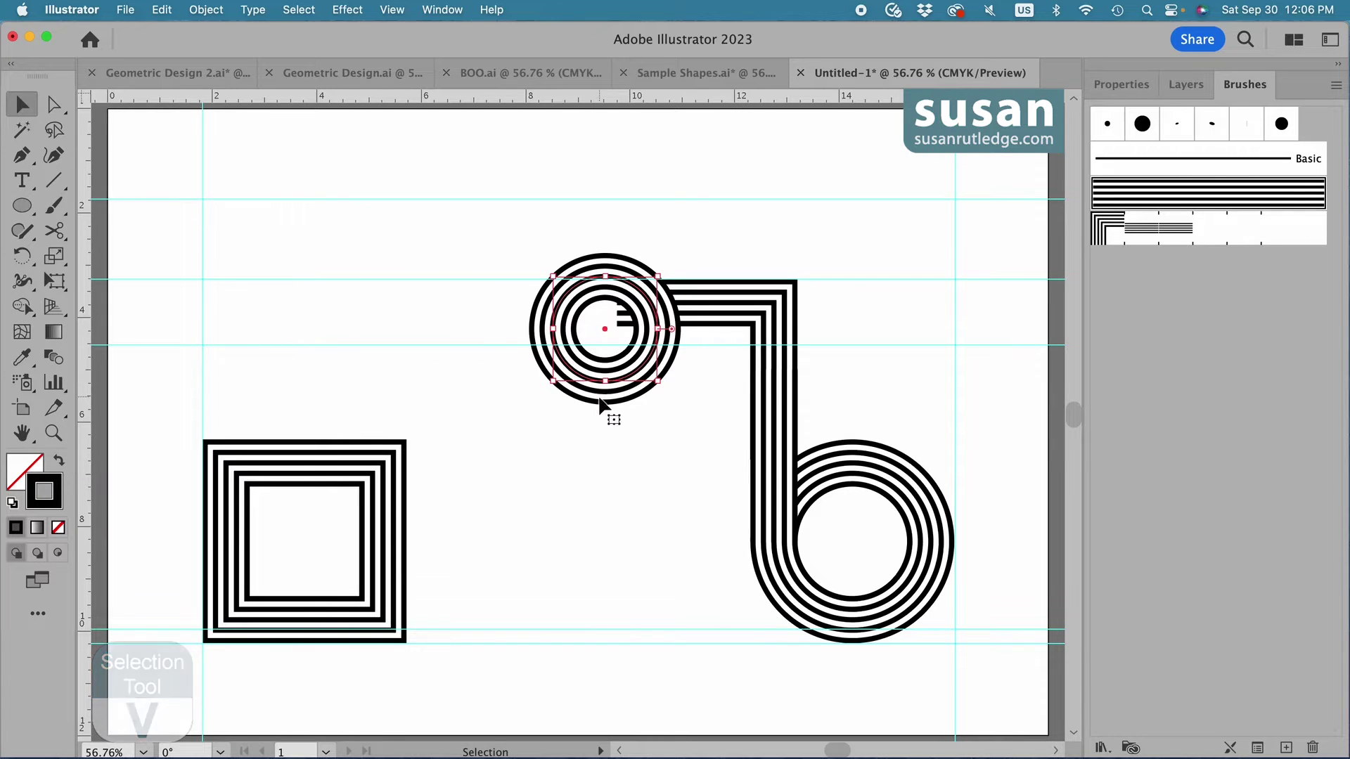
{"action": "left_click_drag", "start_coordinate": [600, 401], "coordinate": [579, 498]}
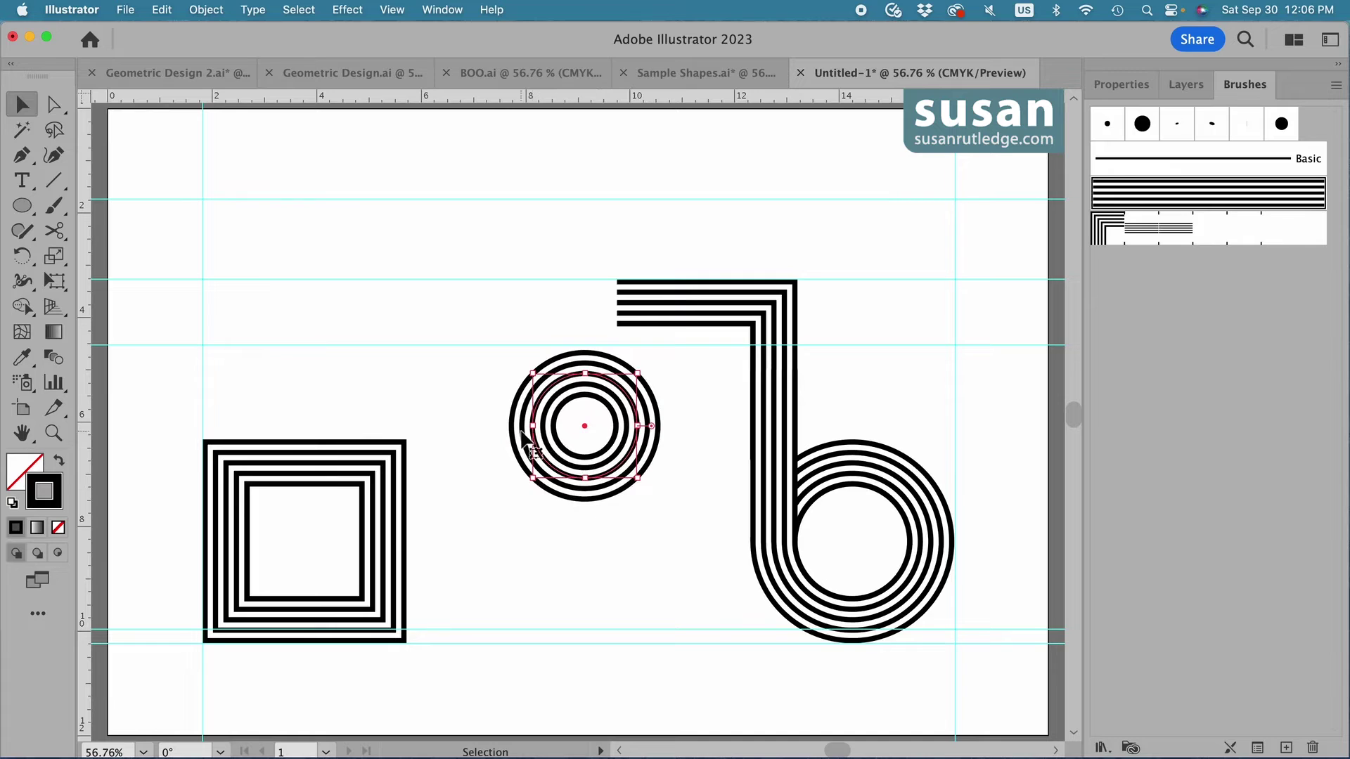
Cut away and delete the small circle's lower-left quarter, then snap the remaining arc's left end in line with the vertical stripes at the corner.
{"action": "key", "text": "c"}
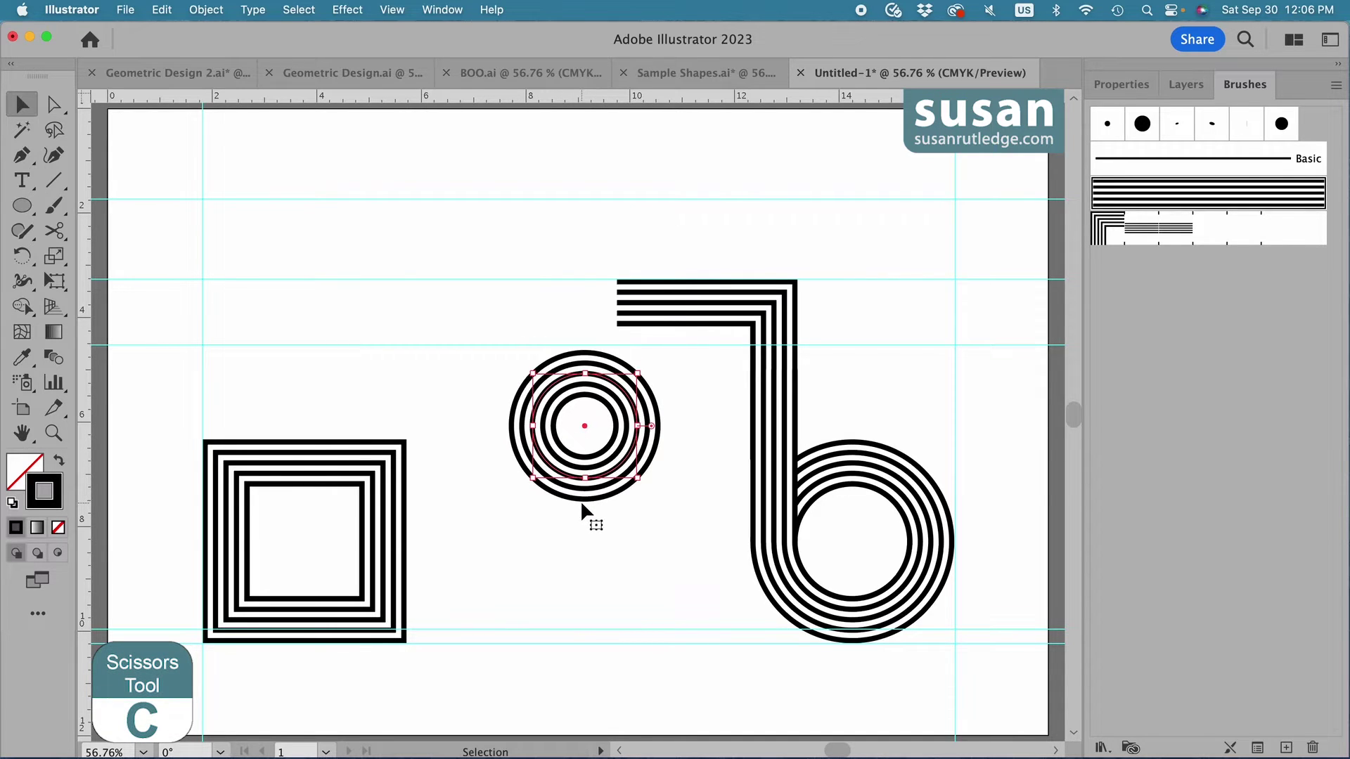
{"action": "left_click", "coordinate": [585, 478]}
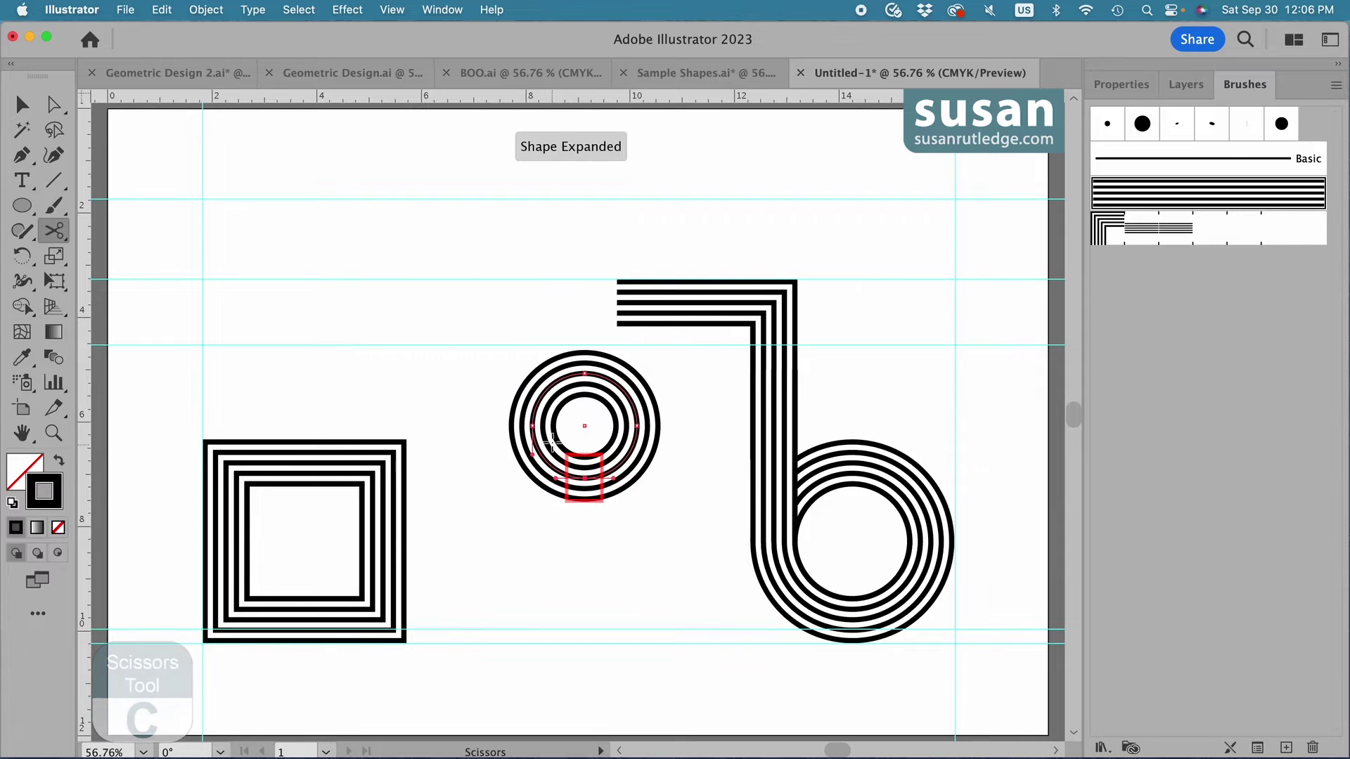
{"action": "key", "text": "v"}
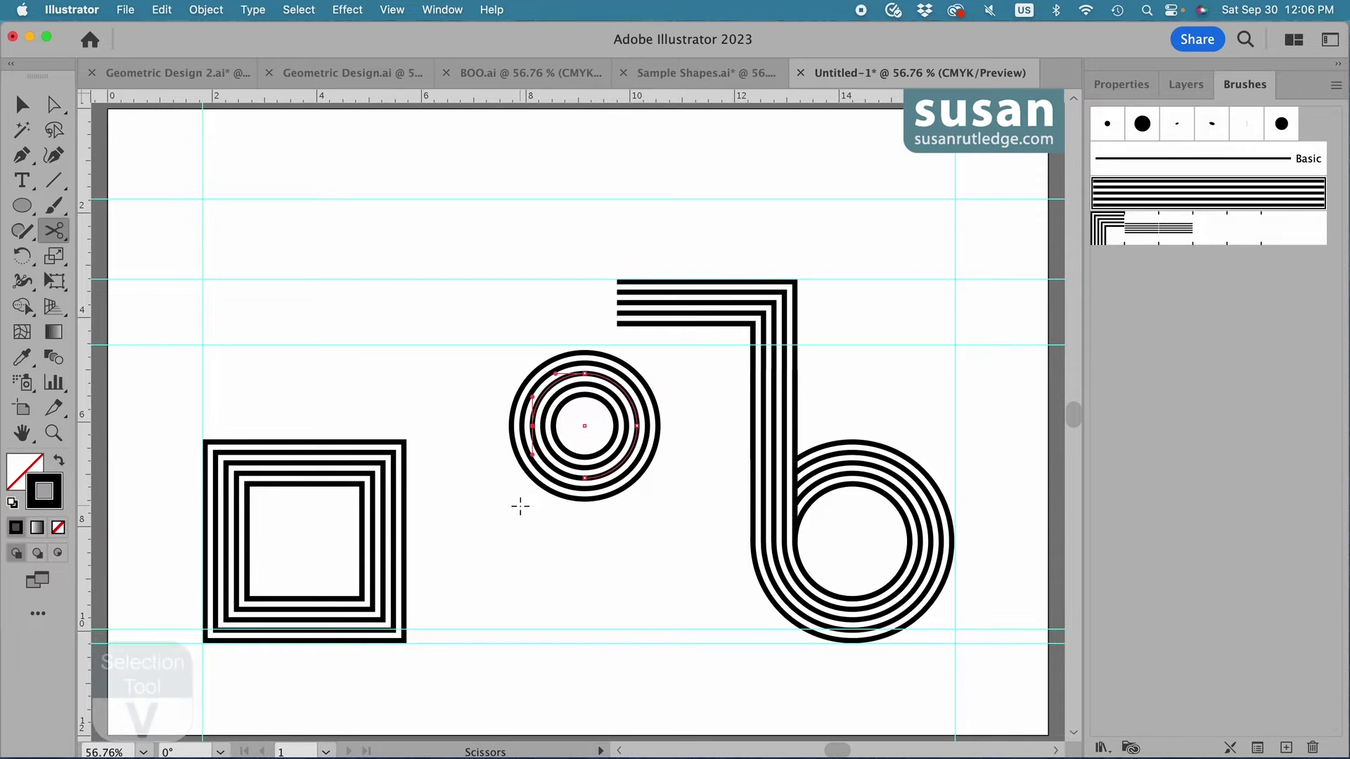
{"action": "left_click", "coordinate": [544, 473]}
{"action": "left_click_drag", "start_coordinate": [543, 474], "coordinate": [495, 577]}
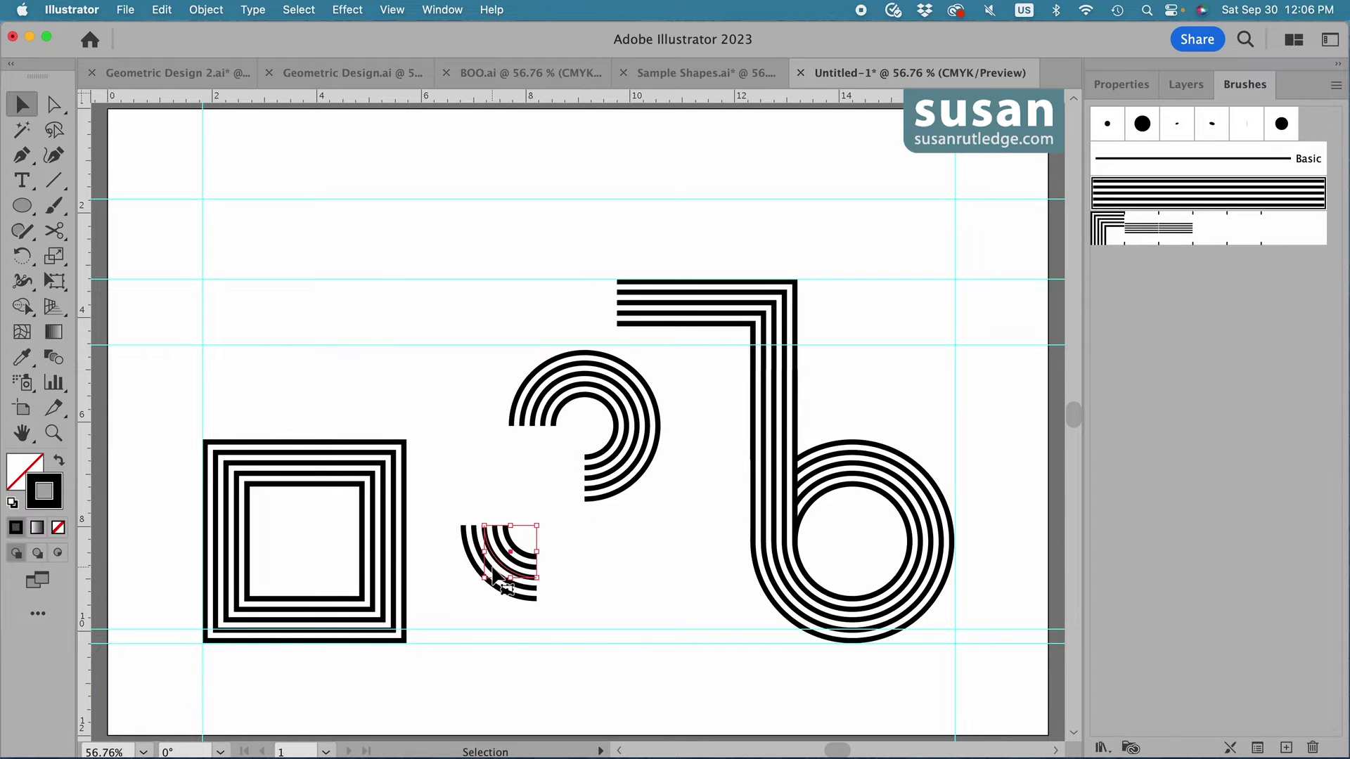
{"action": "key", "text": "Delete"}
{"action": "left_click_drag", "start_coordinate": [642, 425], "coordinate": [880, 280]}
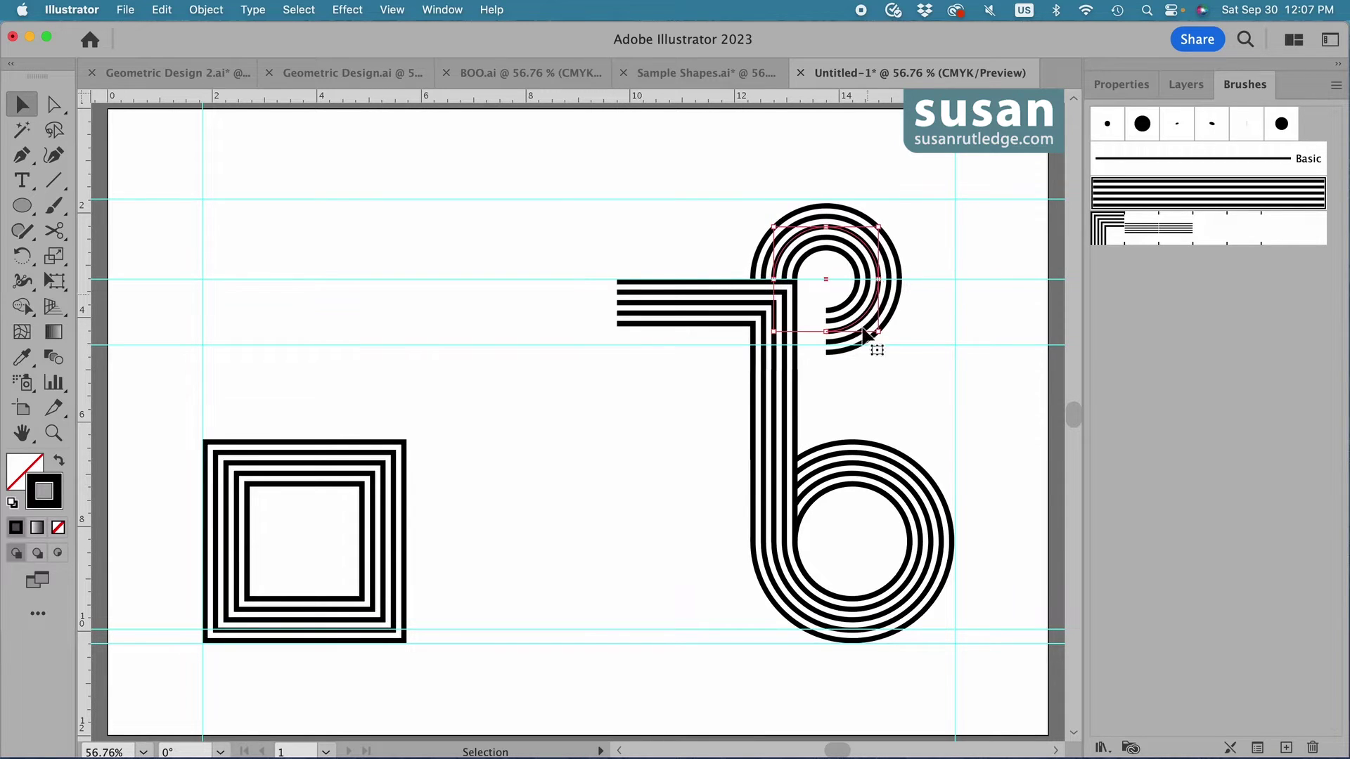
{"action": "left_click", "coordinate": [729, 433]}
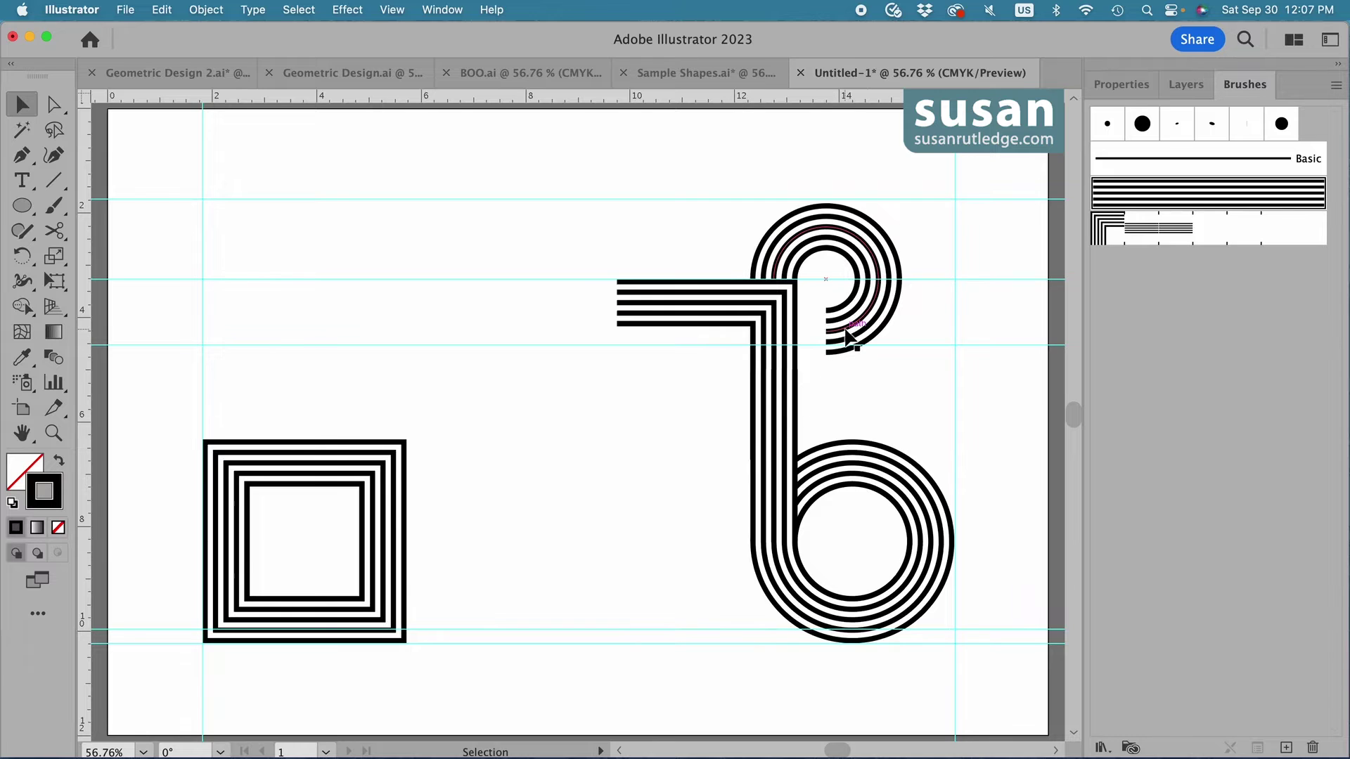
Draw a short horizontal line from the small arc's lower end to the vertical stripes and apply the Lines Art Brush to it.
{"action": "key", "text": "backslash"}
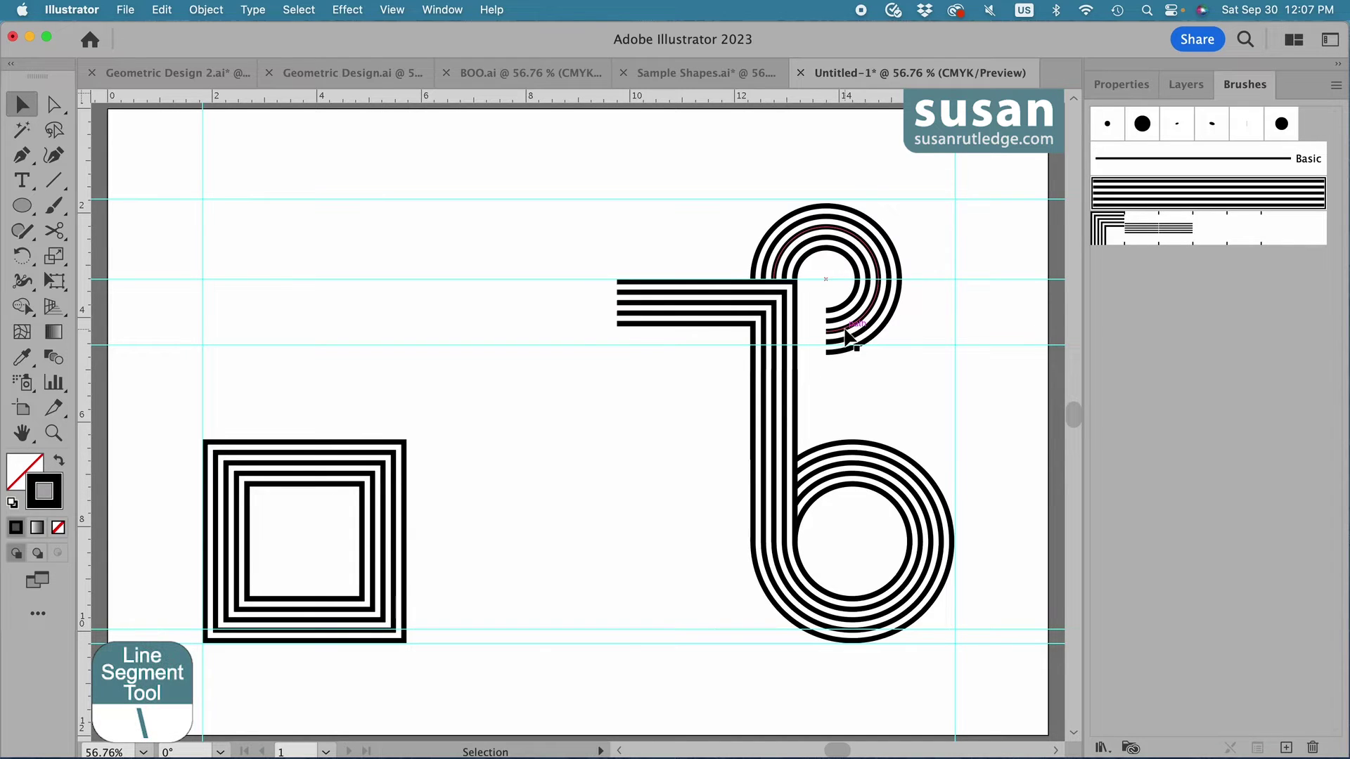
{"action": "key", "text": "backslash"}
{"action": "left_click_drag", "start_coordinate": [826, 280], "coordinate": [781, 331]}
{"action": "left_click", "coordinate": [1221, 205]}
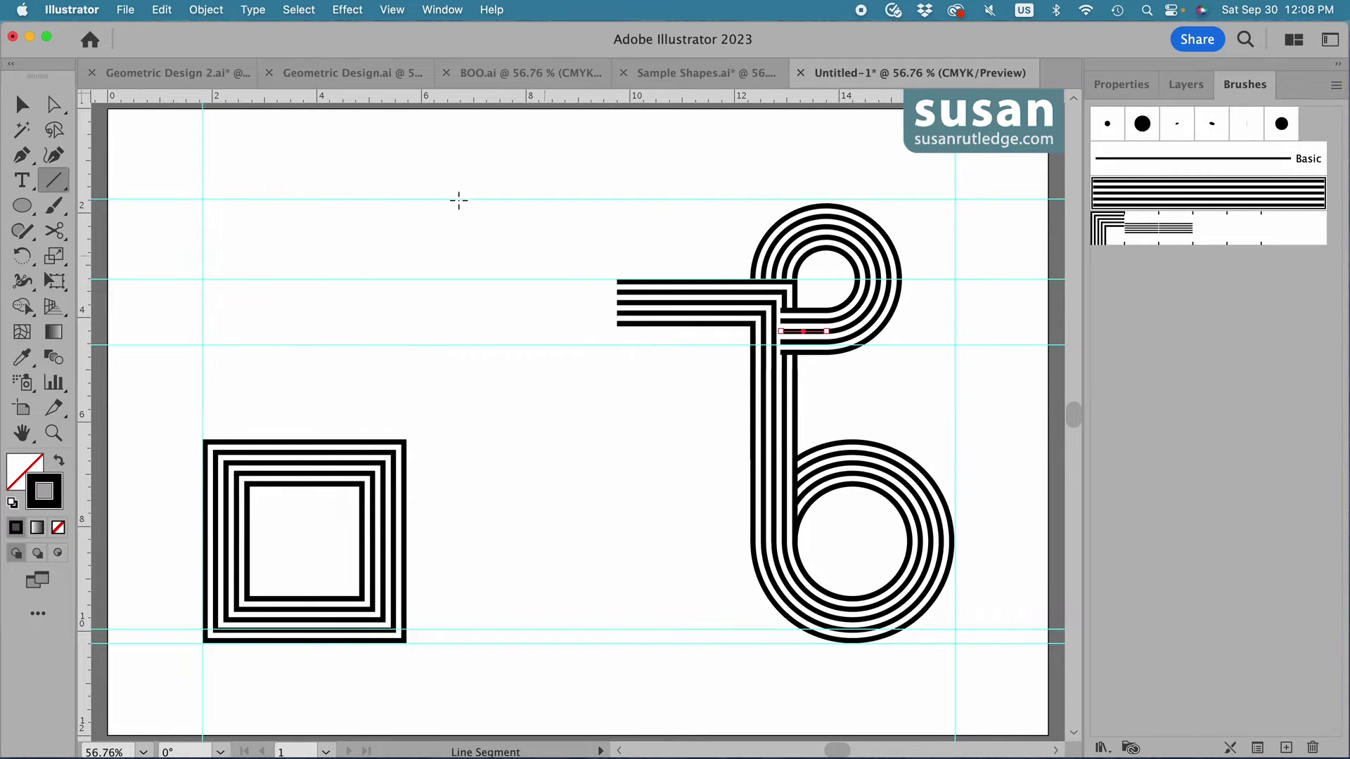
Send the short horizontal line to the back, behind the vertical stripes, and deselect it.
{"action": "left_click", "coordinate": [207, 10]}
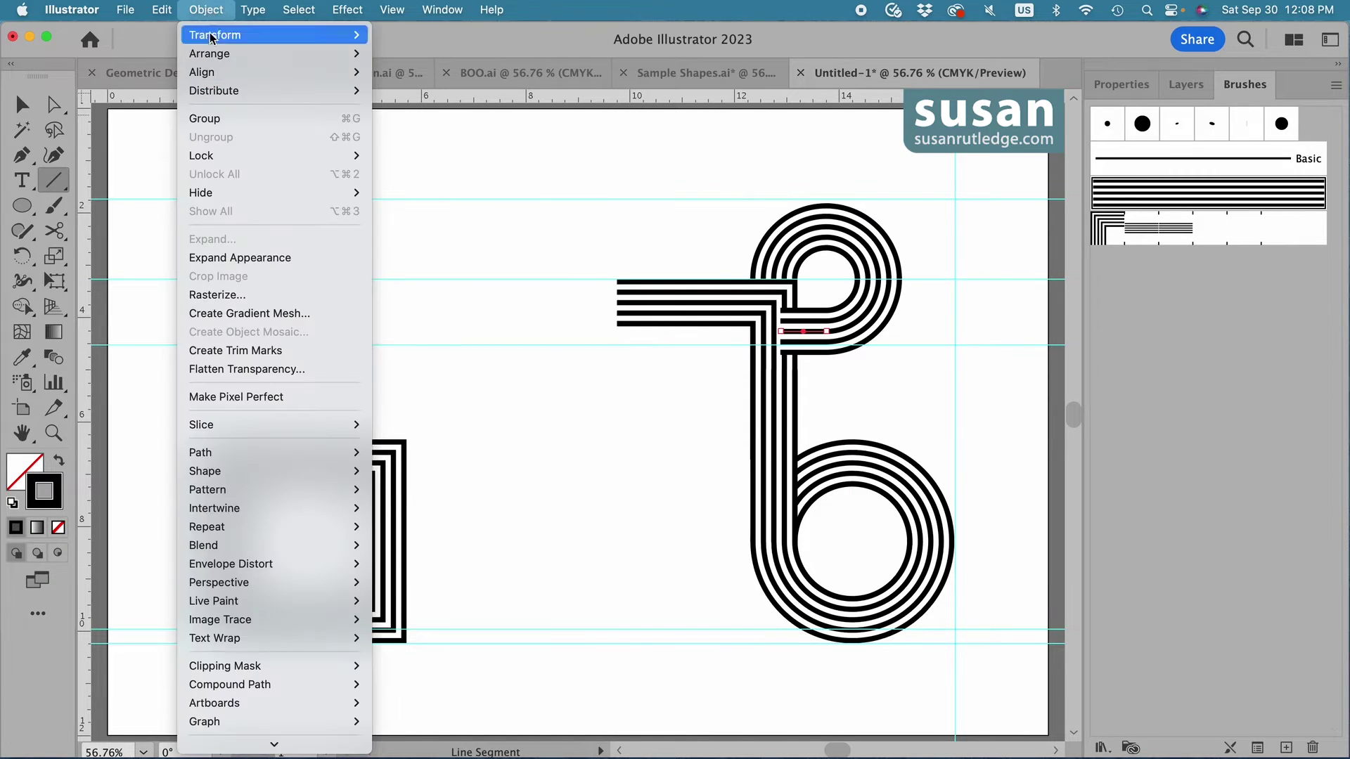
{"action": "mouse_move", "coordinate": [213, 59]}
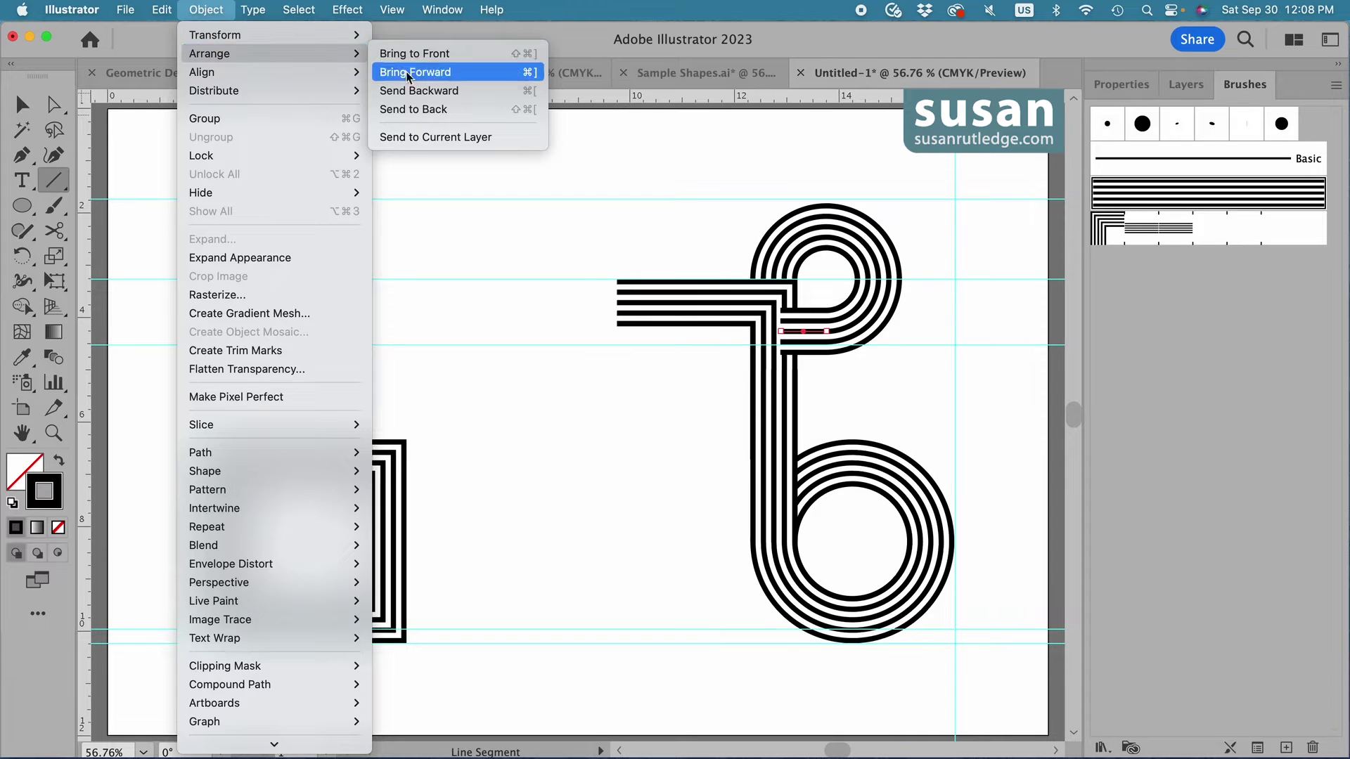
{"action": "left_click", "coordinate": [421, 111]}
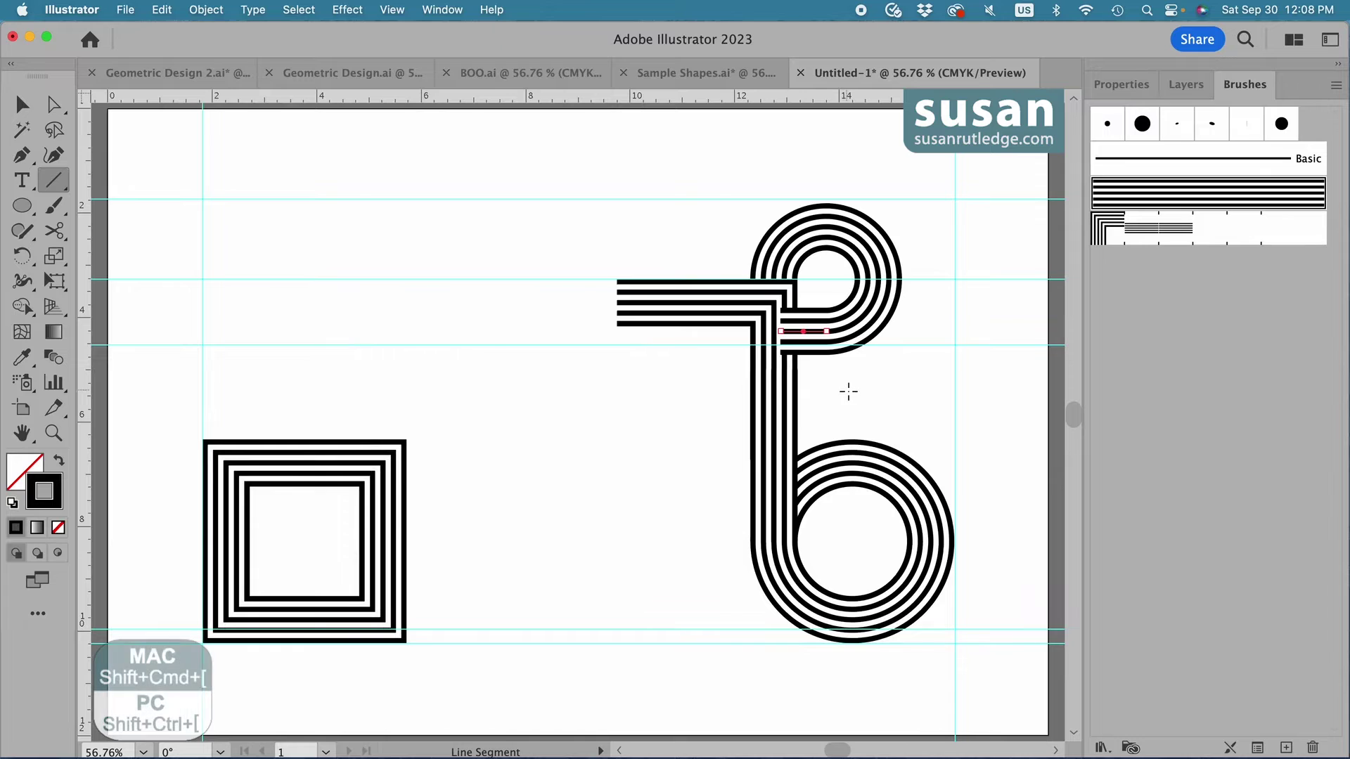
{"action": "key", "text": "shift+super+bracketleft"}
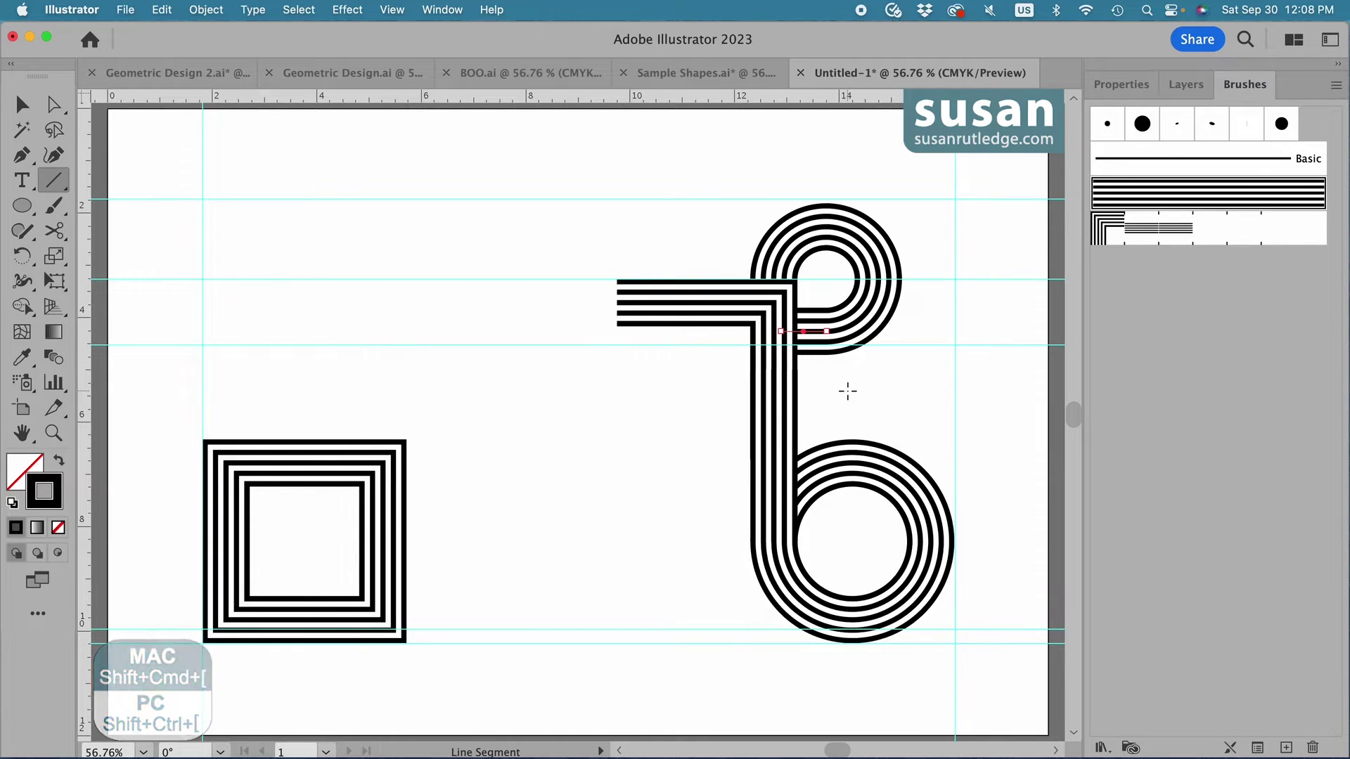
{"action": "key", "text": "v"}
{"action": "left_click", "coordinate": [837, 391]}
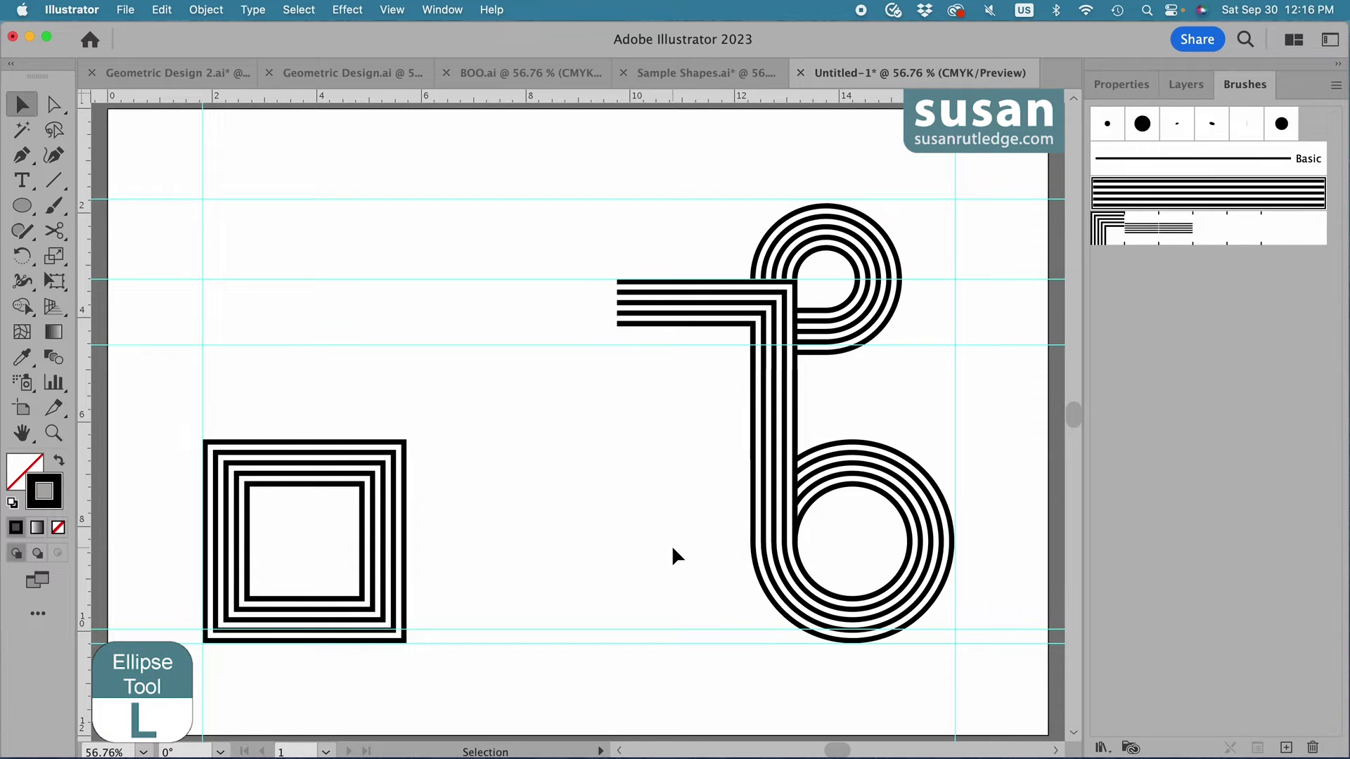
Draw a 3 in by 3 in circle between the striped square and the large striped circle.
{"action": "key", "text": "l"}
{"action": "left_click", "coordinate": [546, 445]}
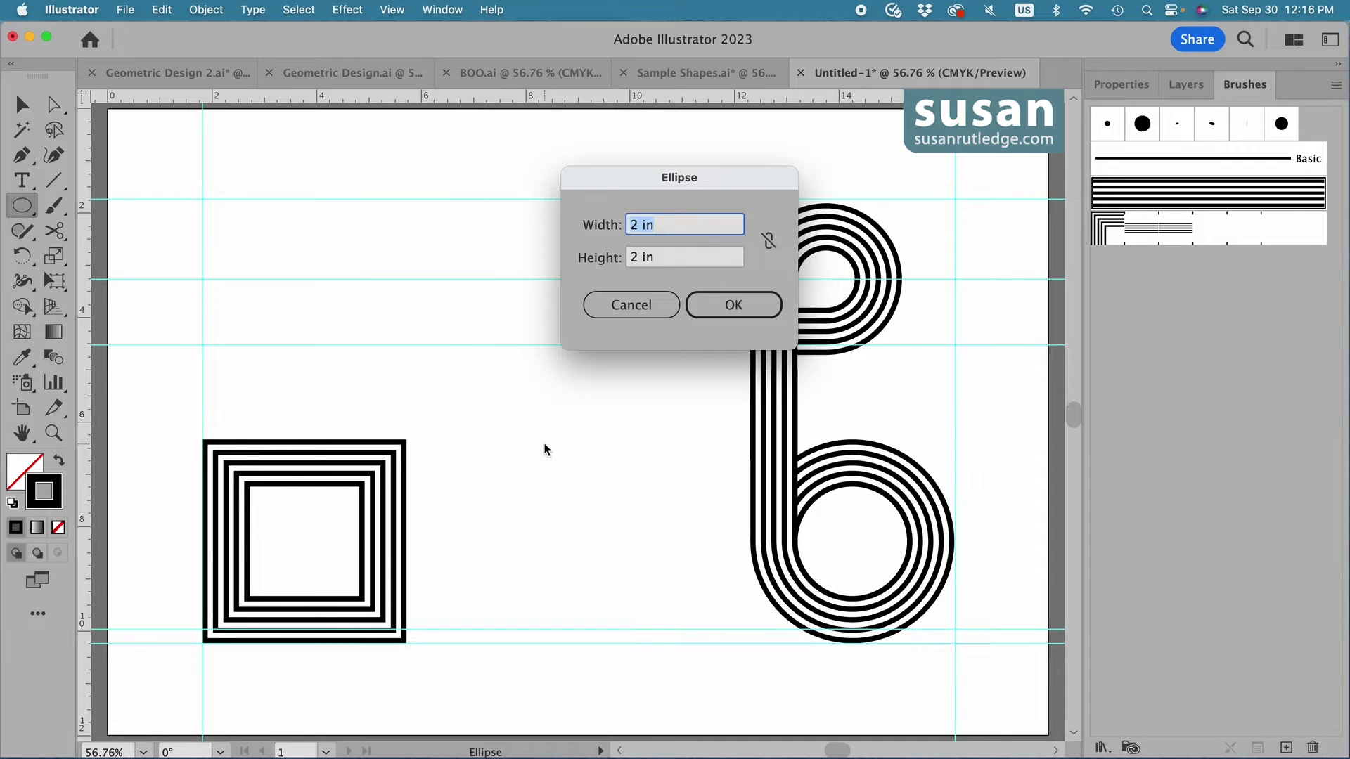
{"action": "type", "text": "3"}
{"action": "key", "text": "Tab"}
{"action": "type", "text": "3"}
{"action": "left_click", "coordinate": [733, 304]}
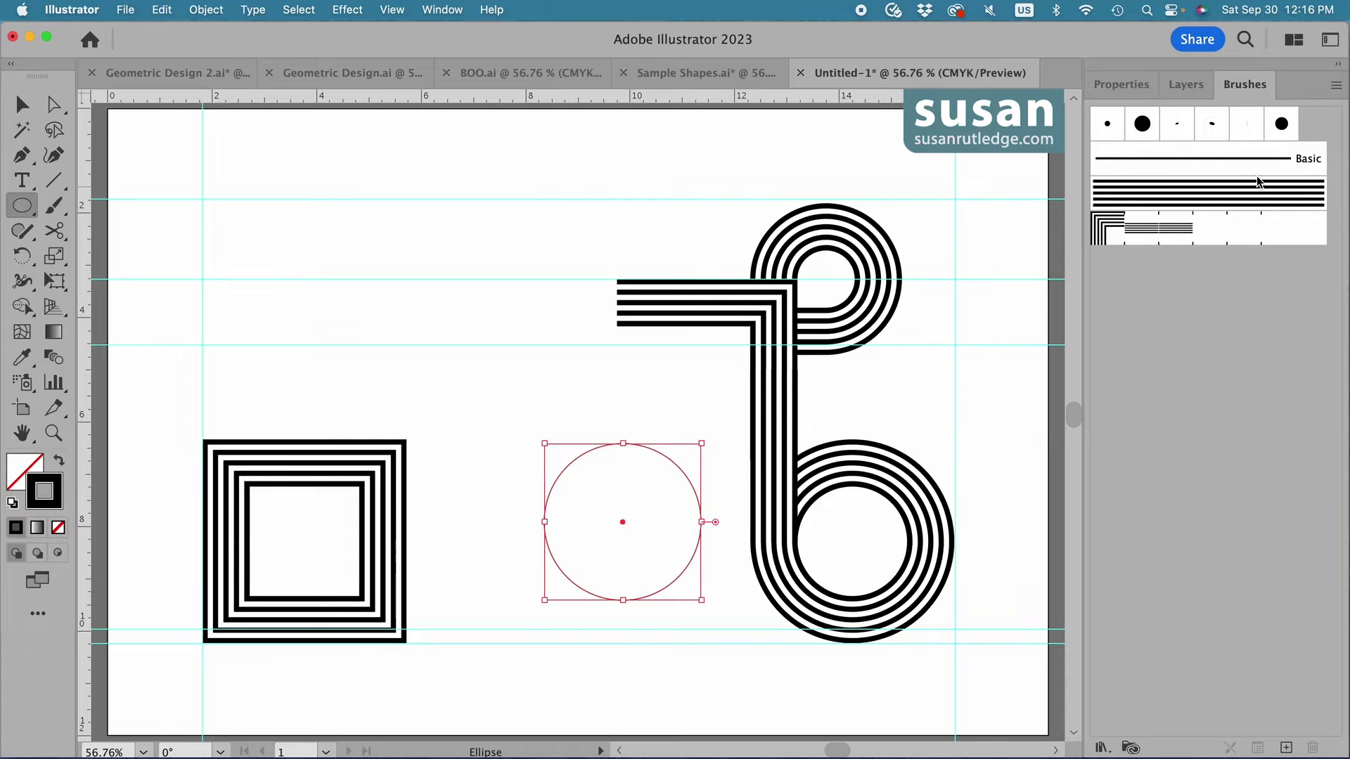
Apply the Lines Art Brush to the new circle and place it above the striped square, inside the left and top guides.
{"action": "left_click", "coordinate": [1208, 204]}
{"action": "key", "text": "v"}
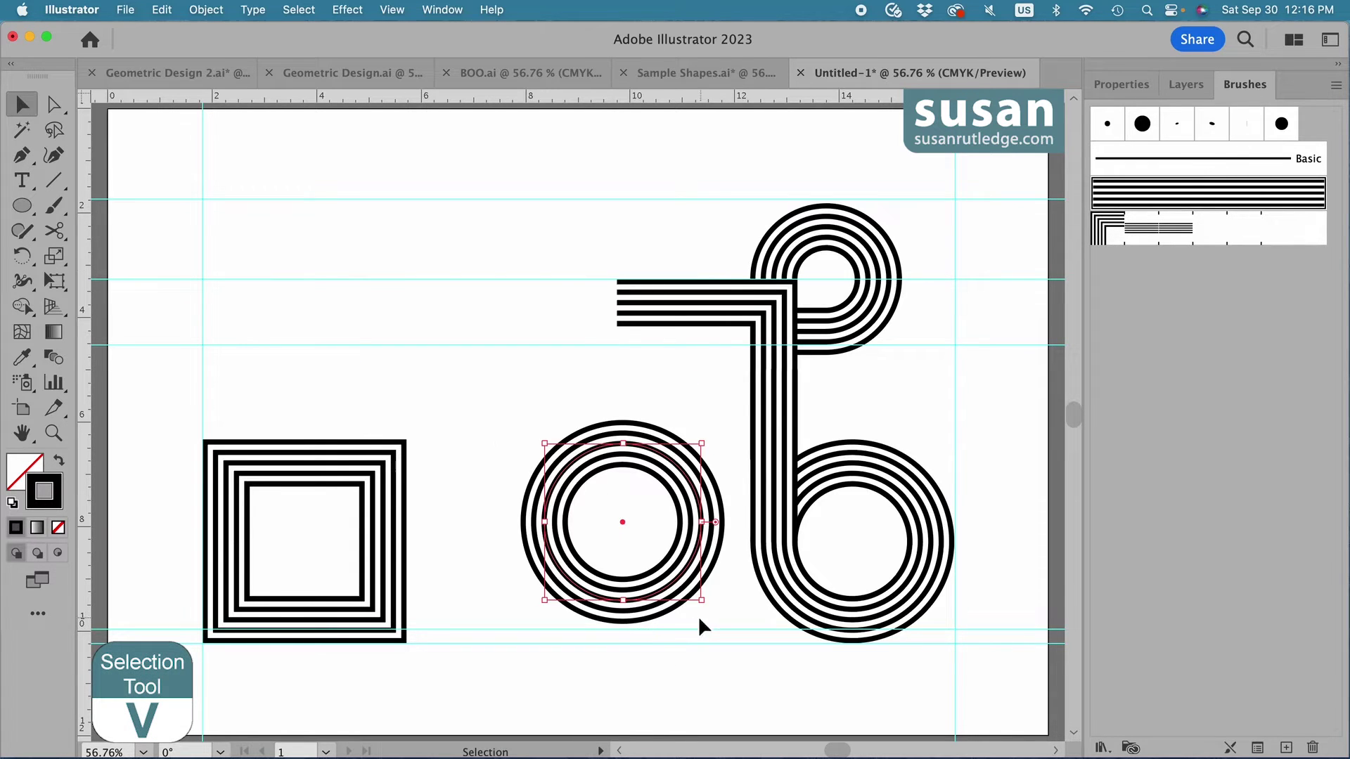
{"action": "left_click_drag", "start_coordinate": [666, 556], "coordinate": [363, 351]}
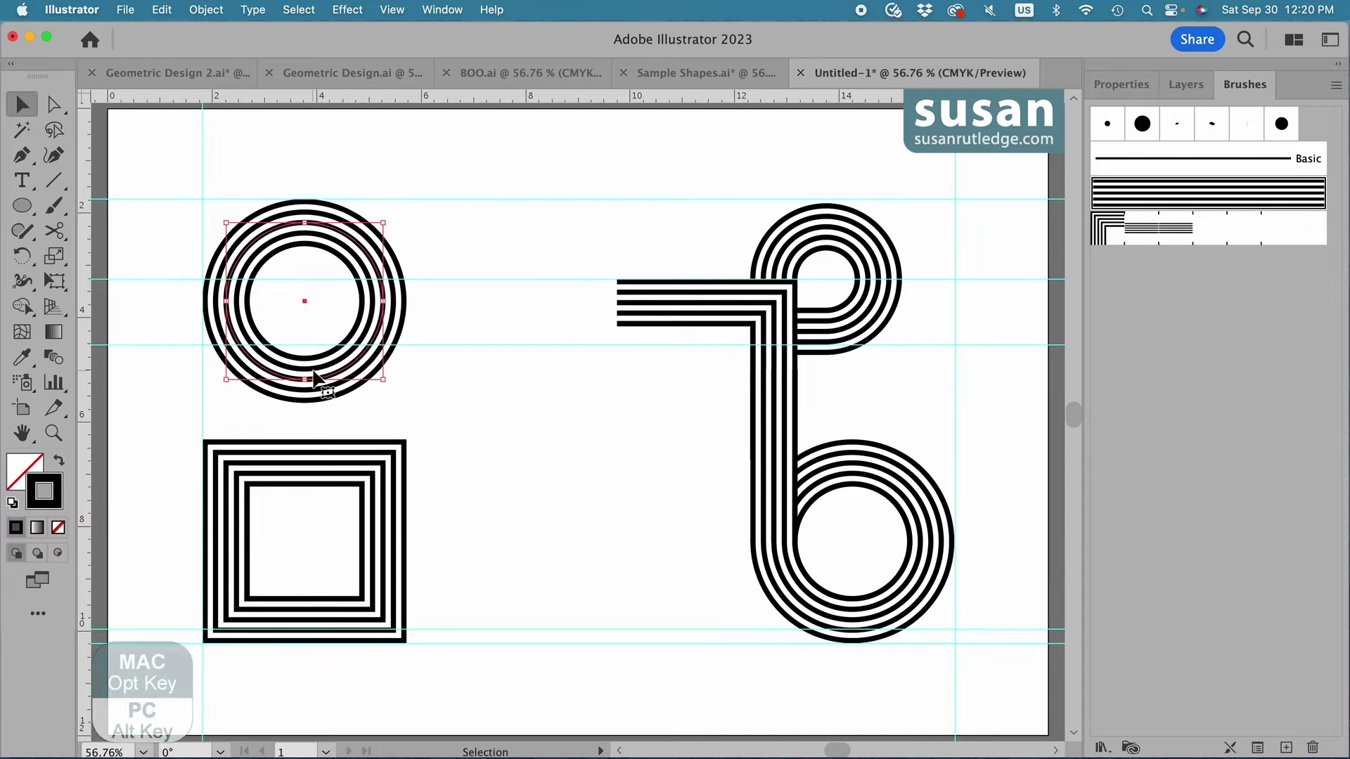
Place a copy of the striped circle in the middle, split it into upper and lower halves, and move the halves apart.
{"action": "left_click_drag", "start_coordinate": [311, 380], "coordinate": [567, 542]}
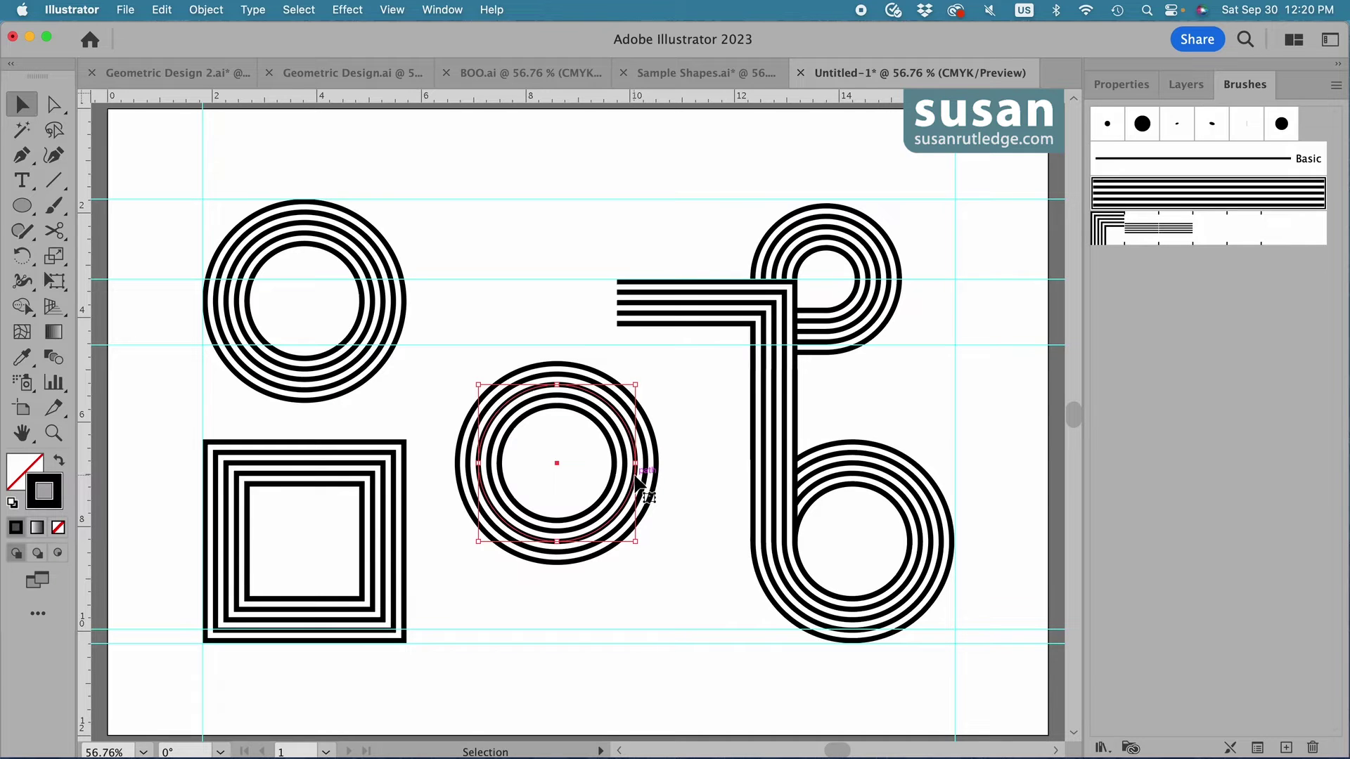
{"action": "key", "text": "c"}
{"action": "left_click", "coordinate": [479, 464]}
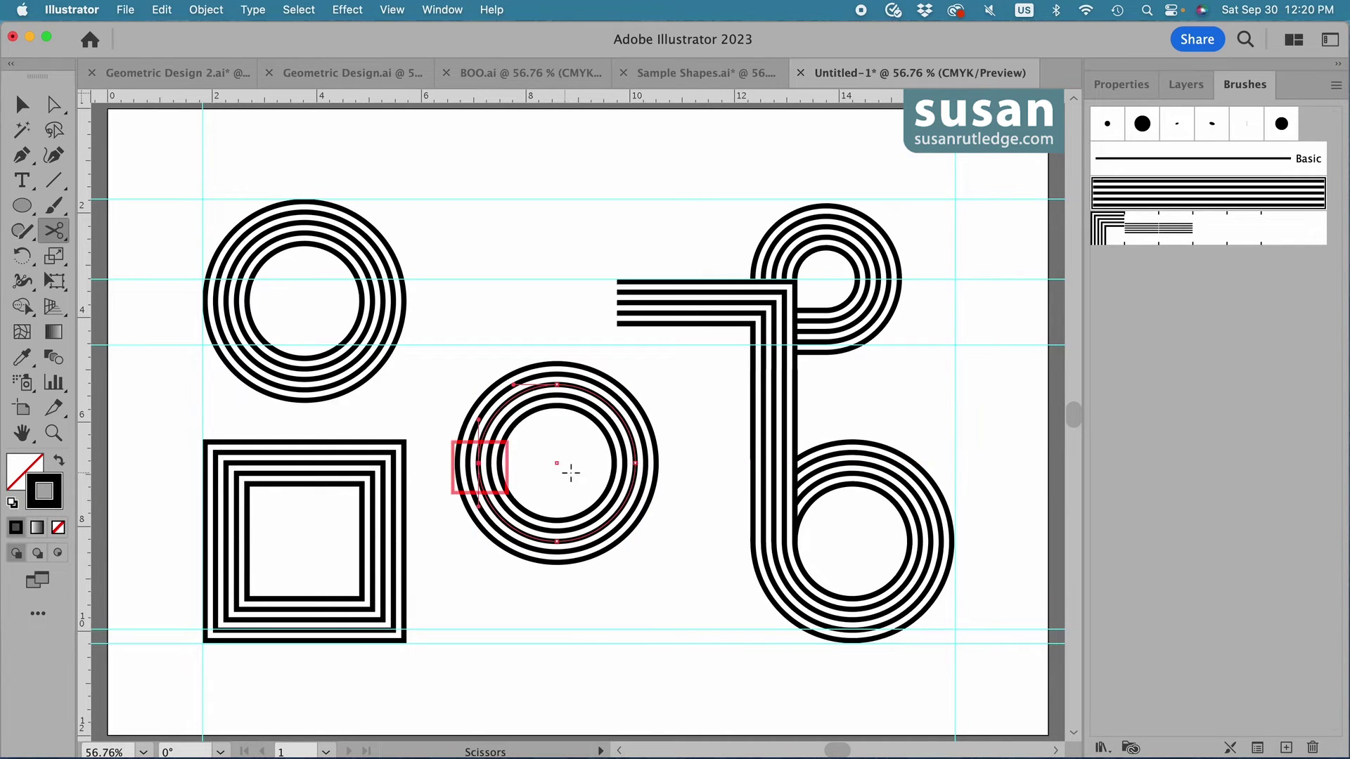
{"action": "left_click", "coordinate": [636, 464]}
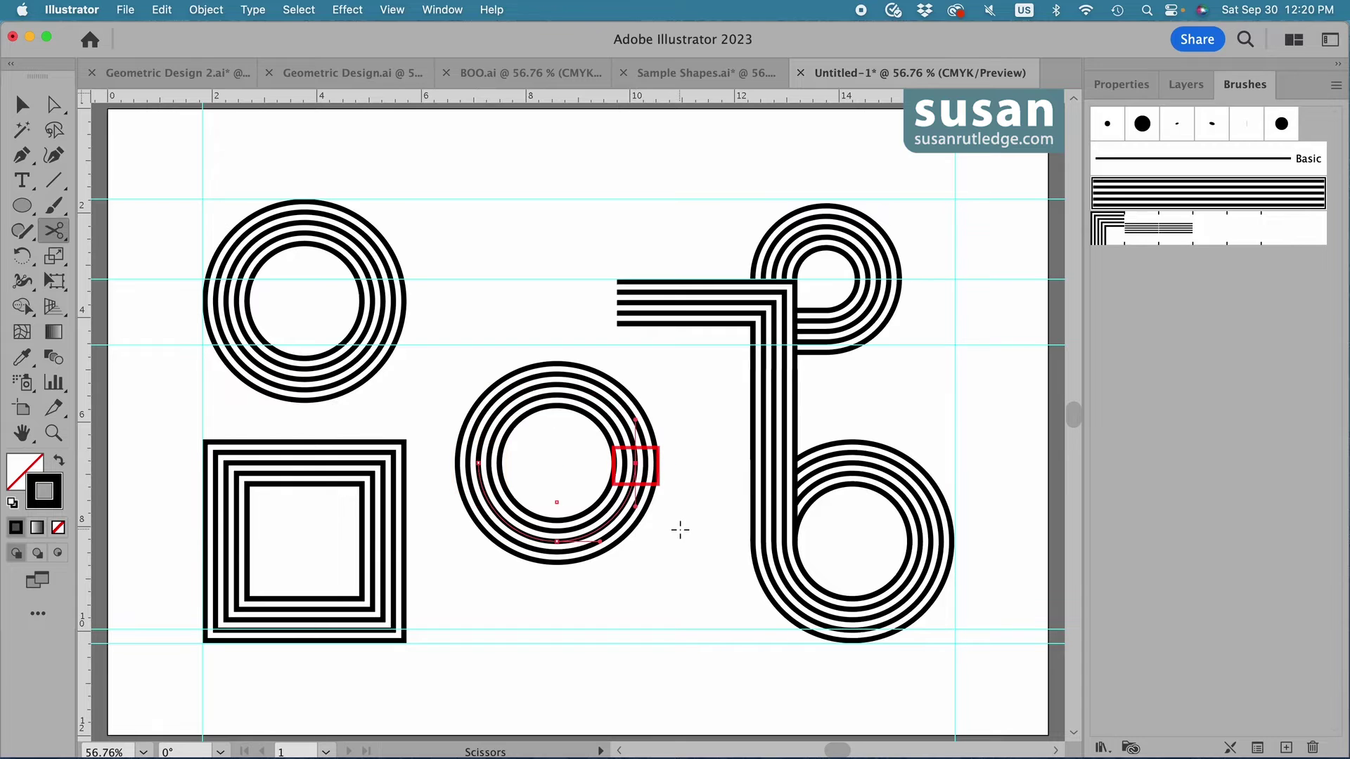
{"action": "key", "text": "v"}
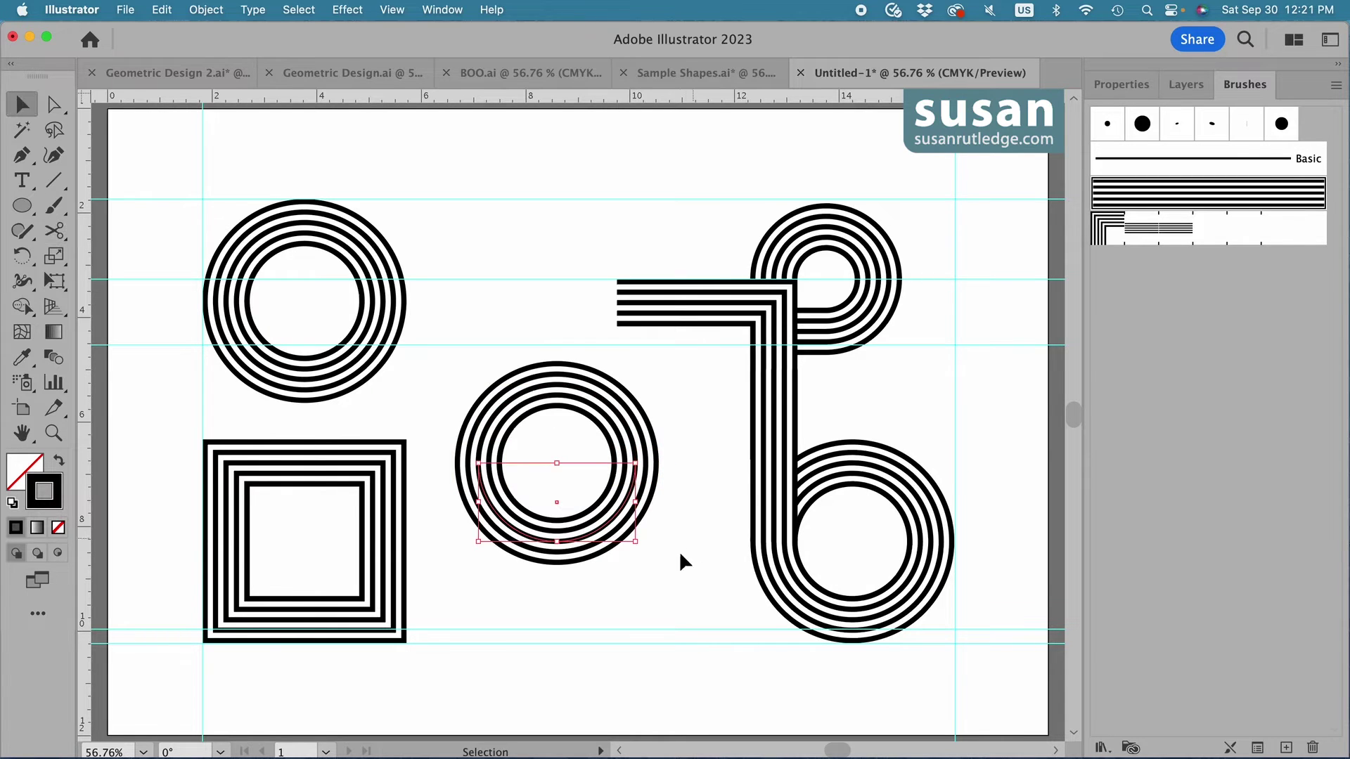
{"action": "left_click_drag", "start_coordinate": [563, 536], "coordinate": [609, 575]}
{"action": "left_click_drag", "start_coordinate": [557, 406], "coordinate": [520, 192]}
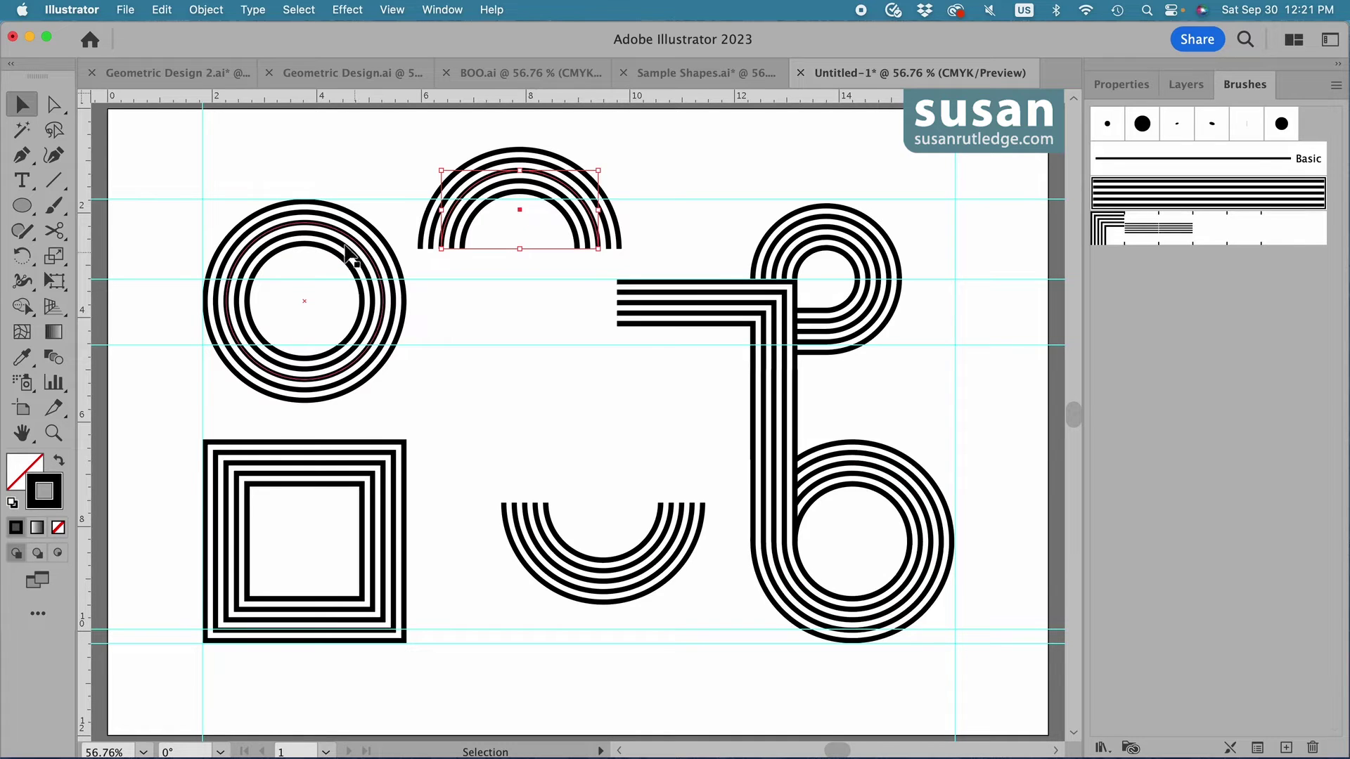
Cut the upper-right quarter out of the circle above the square and move that arc upward, clear of the circle.
{"action": "left_click", "coordinate": [384, 313]}
{"action": "key", "text": "c"}
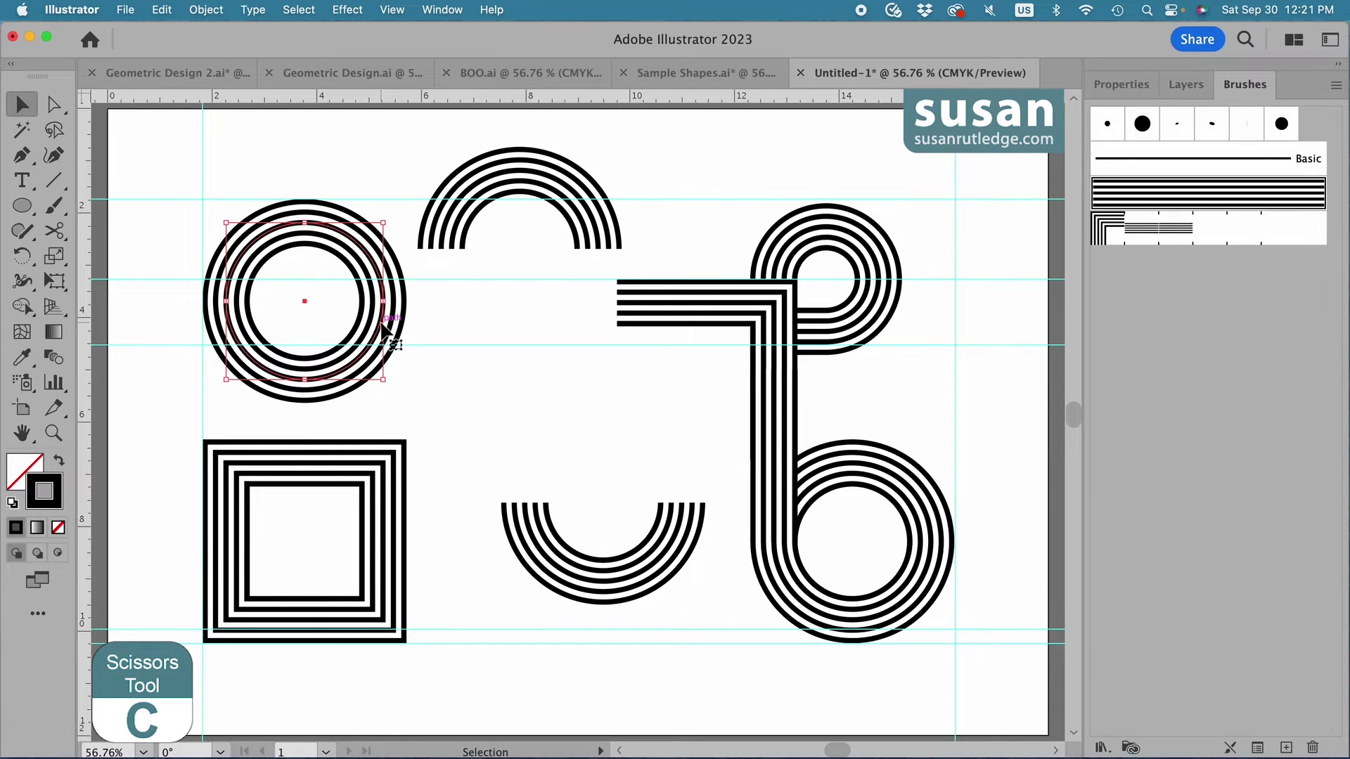
{"action": "left_click", "coordinate": [383, 301]}
{"action": "left_click", "coordinate": [304, 224]}
{"action": "key", "text": "v"}
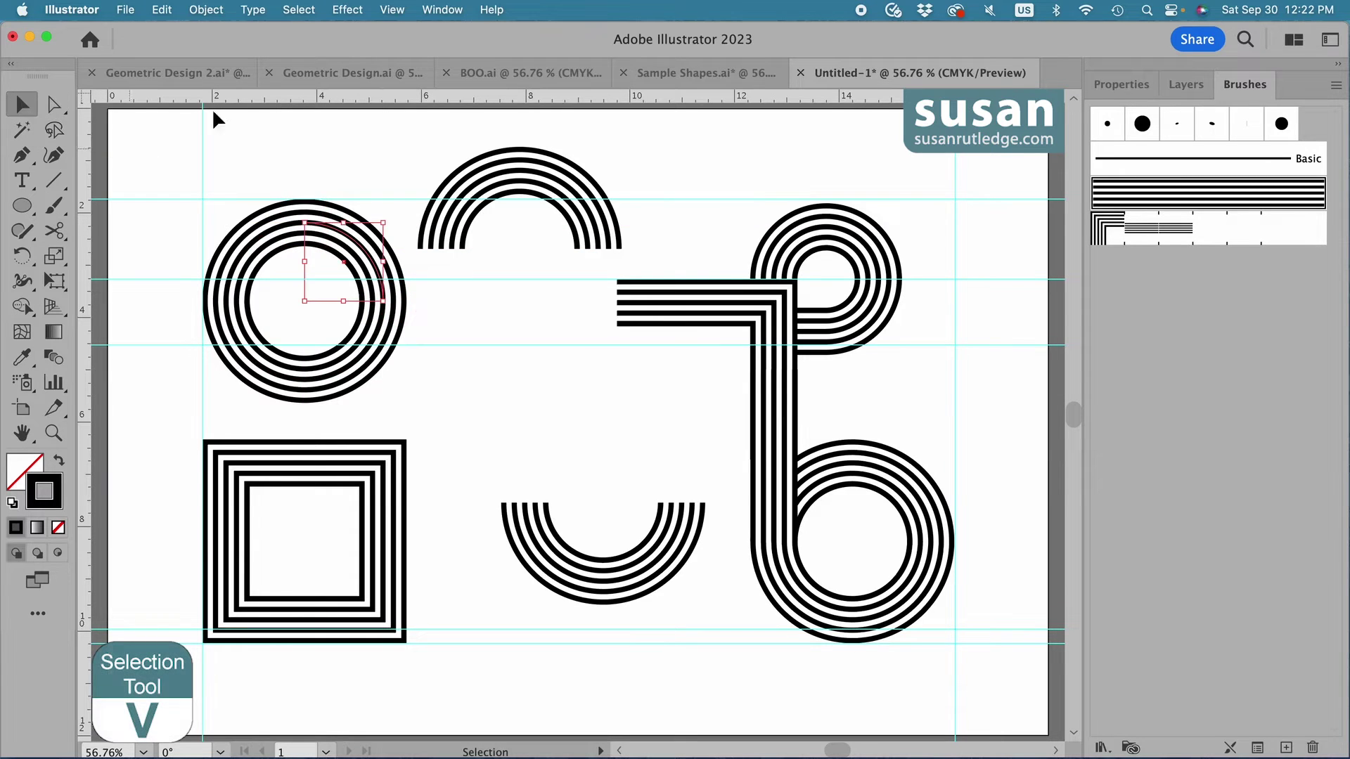
{"action": "left_click_drag", "start_coordinate": [337, 248], "coordinate": [332, 184]}
Join the upper half circle to the ring's right side with the quarter arc back in place, and the lower half circle to the square's right side.
{"action": "left_click_drag", "start_coordinate": [548, 184], "coordinate": [491, 236]}
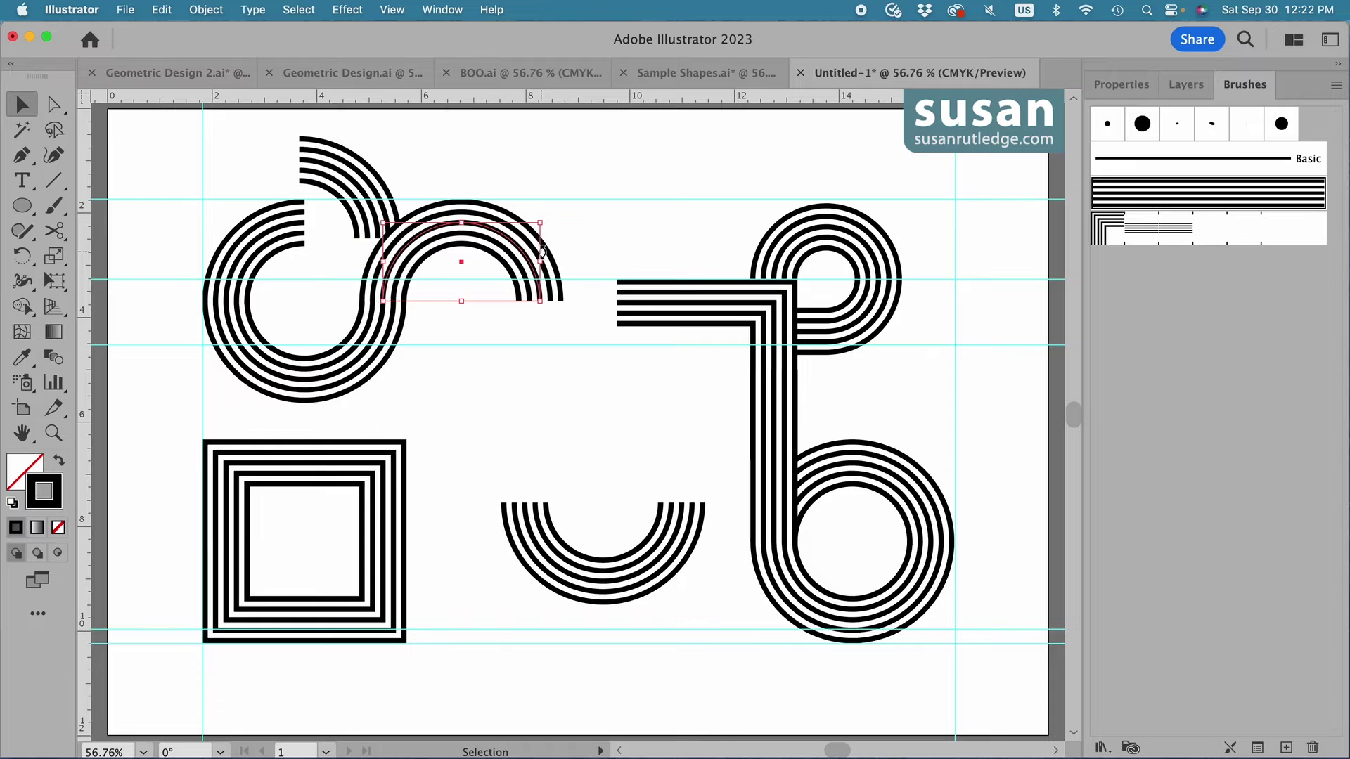
{"action": "left_click", "coordinate": [453, 166]}
{"action": "left_click_drag", "start_coordinate": [347, 184], "coordinate": [355, 247]}
{"action": "left_click", "coordinate": [446, 326]}
{"action": "left_click_drag", "start_coordinate": [603, 583], "coordinate": [464, 628]}
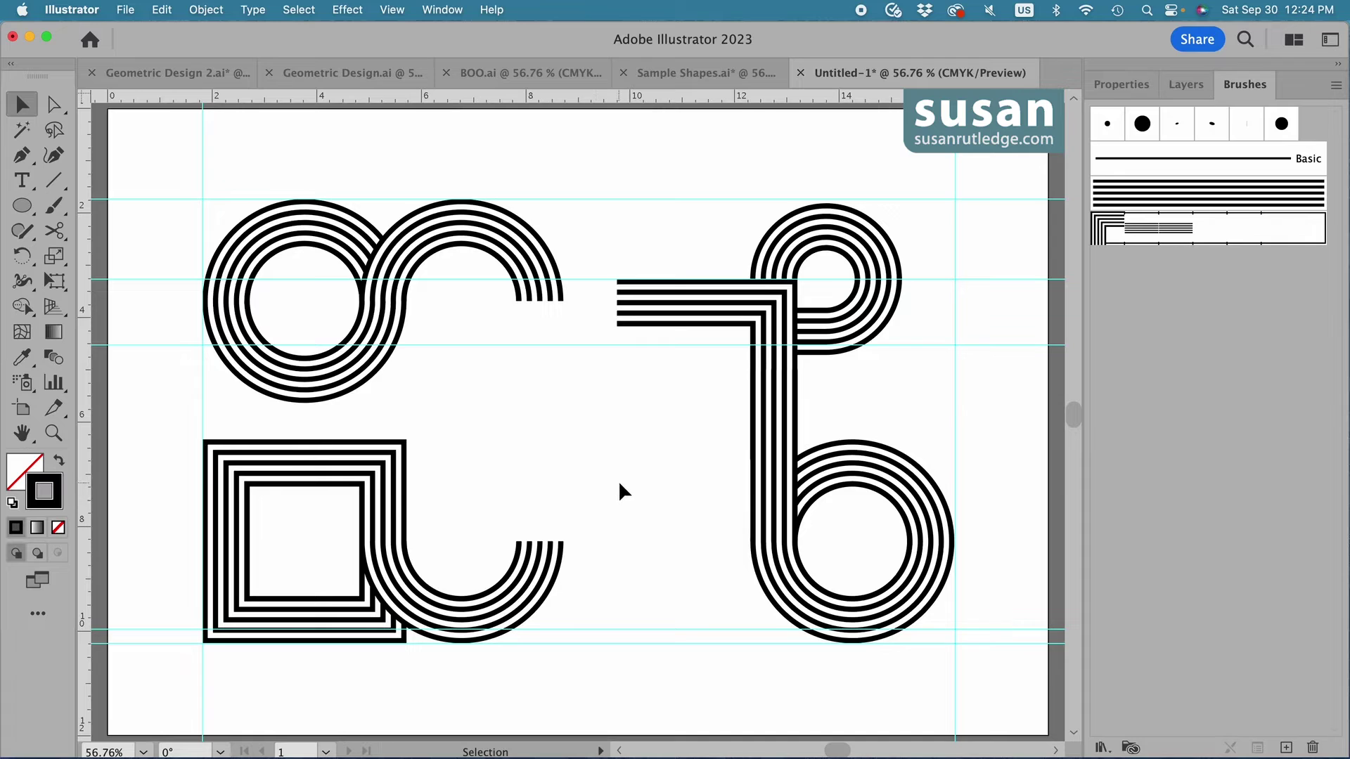
Connect the right ends of the two half circles with a vertical line in the Lines Art Brush and deselect it.
{"action": "key", "text": "backslash"}
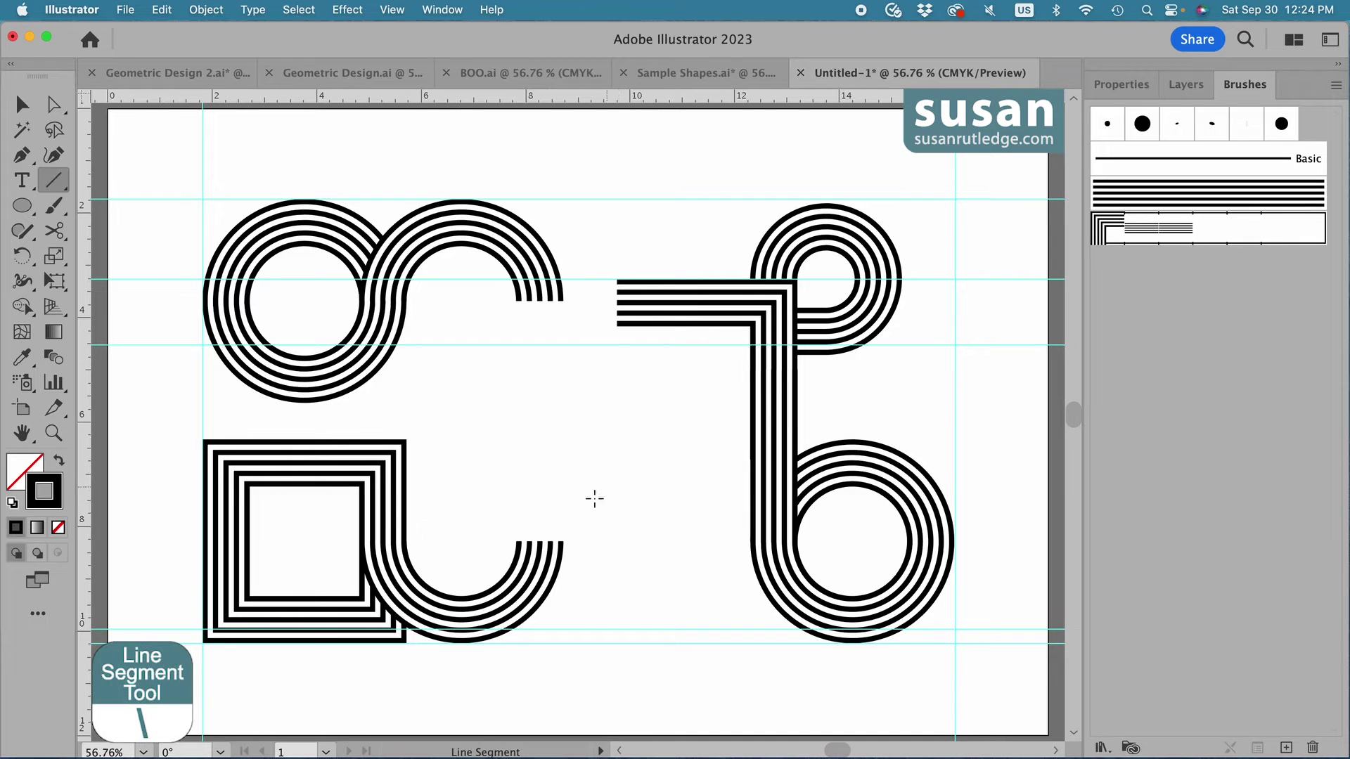
{"action": "left_click", "coordinate": [541, 538]}
{"action": "mouse_move", "coordinate": [540, 538]}
{"action": "left_mouse_down"}
{"action": "mouse_move", "coordinate": [519, 344]}
{"action": "mouse_move", "coordinate": [539, 299]}
{"action": "left_mouse_up"}
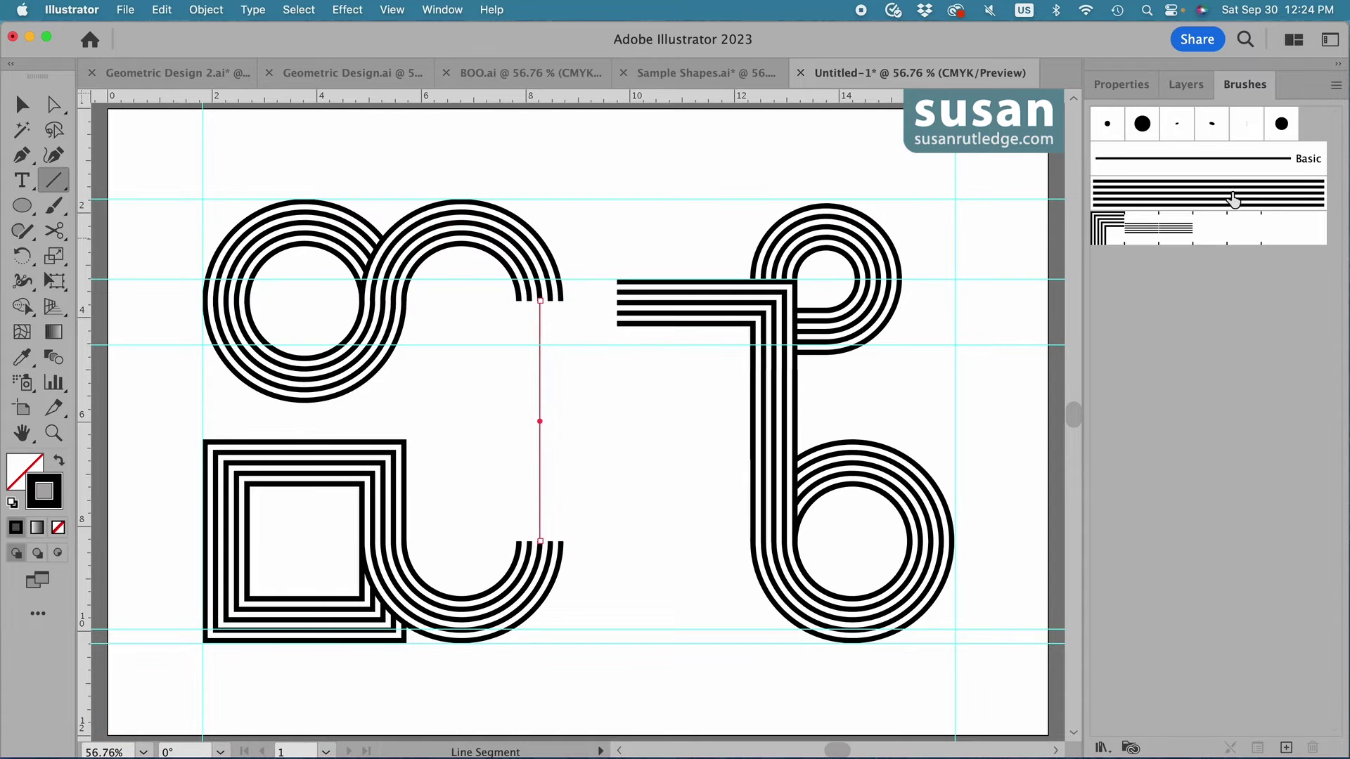
{"action": "left_click", "coordinate": [1230, 197]}
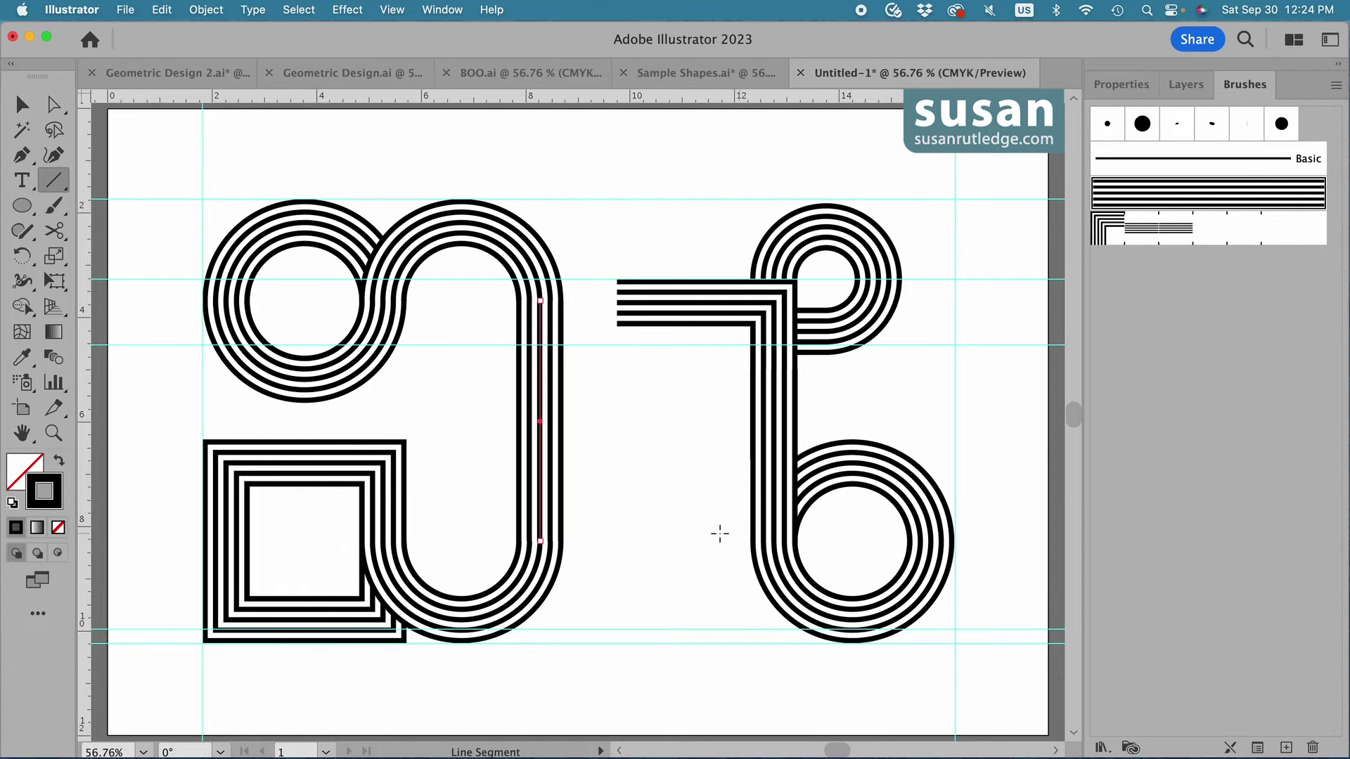
{"action": "key", "text": "v"}
{"action": "left_click", "coordinate": [591, 467]}
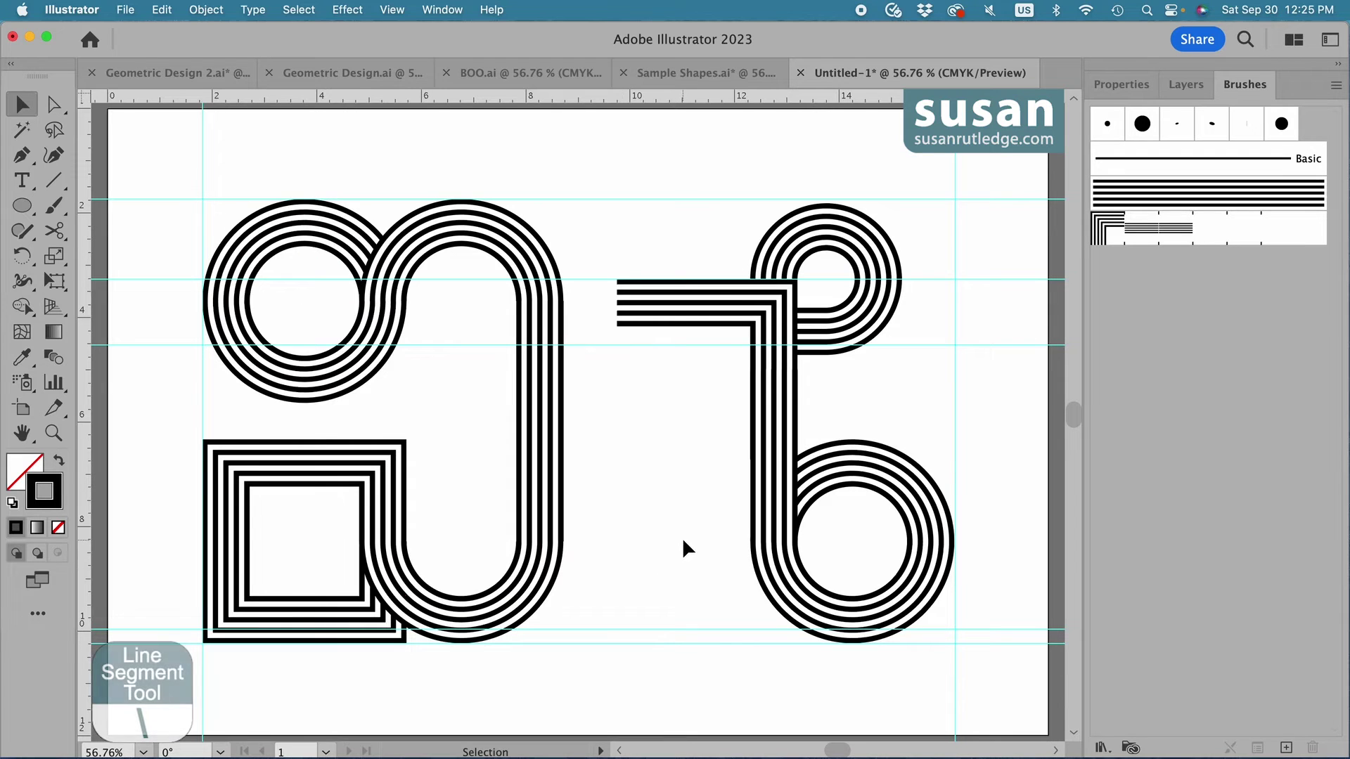
Draw a vertical Lines Art Brush line from the ring's top band to the square's bottom band and send it to the back.
{"action": "key", "text": "backslash"}
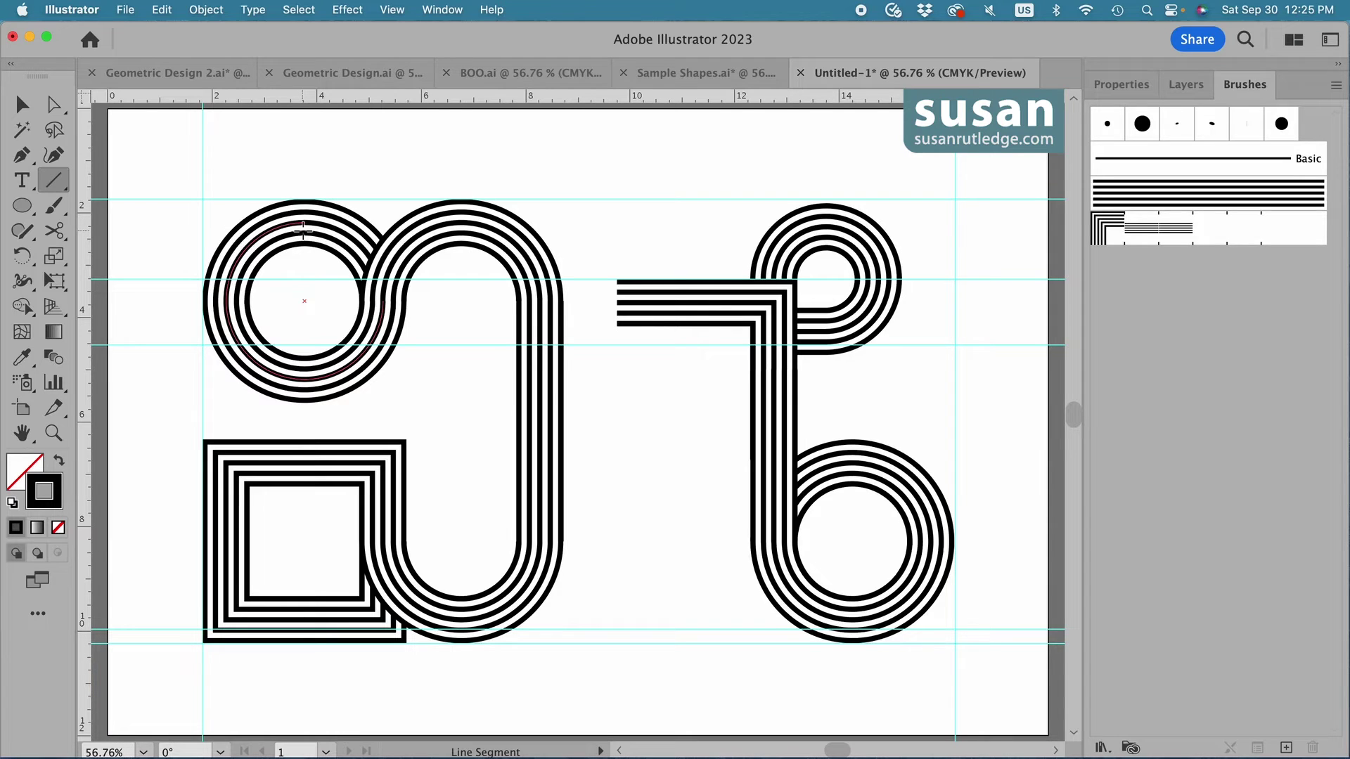
{"action": "left_click_drag", "start_coordinate": [303, 228], "coordinate": [277, 619]}
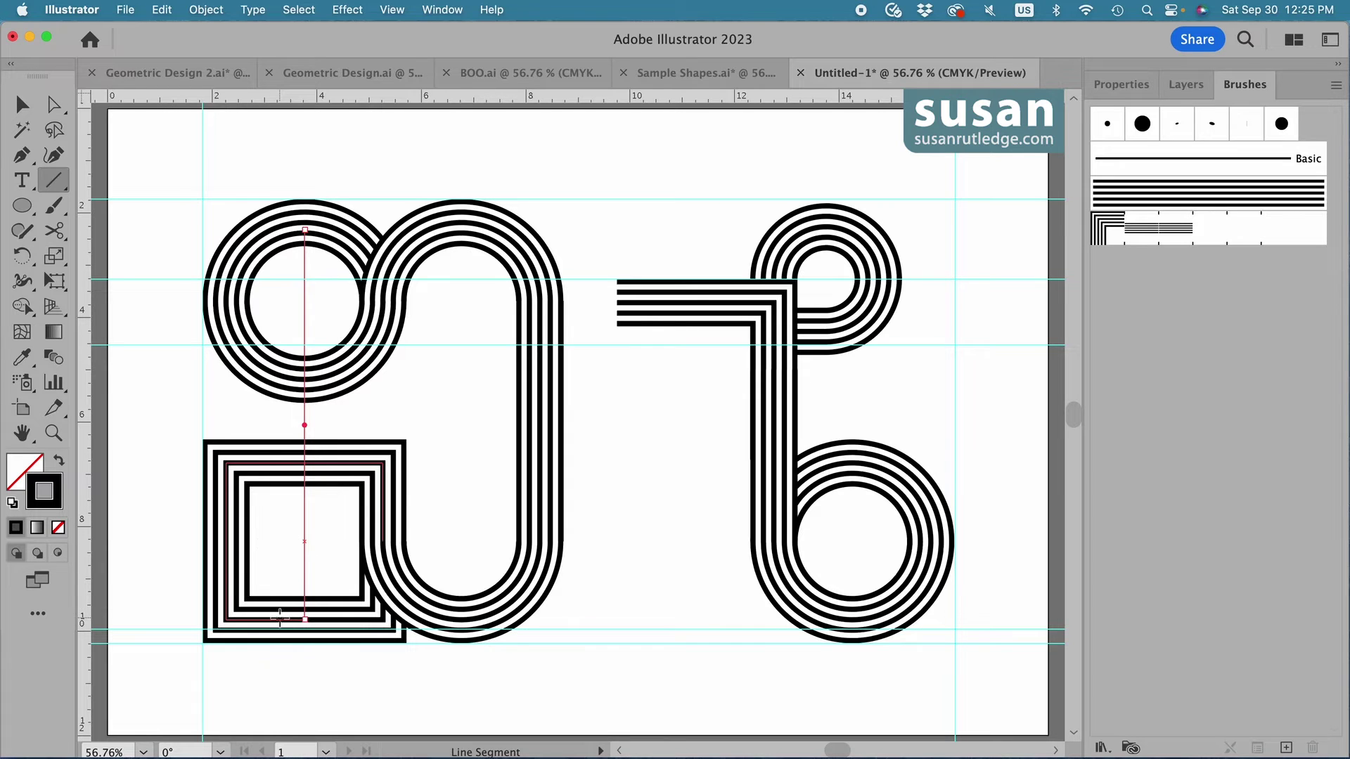
{"action": "left_click", "coordinate": [1244, 200]}
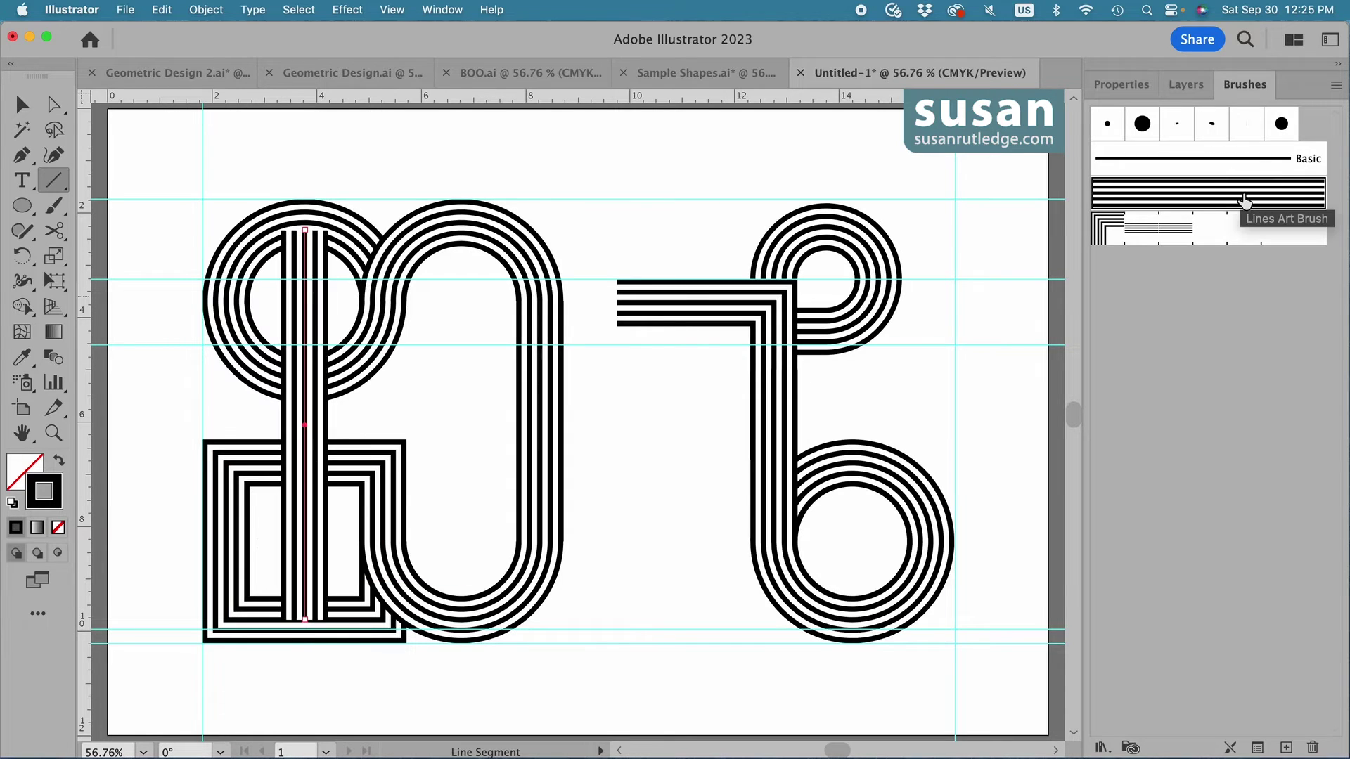
{"action": "key", "text": "v"}
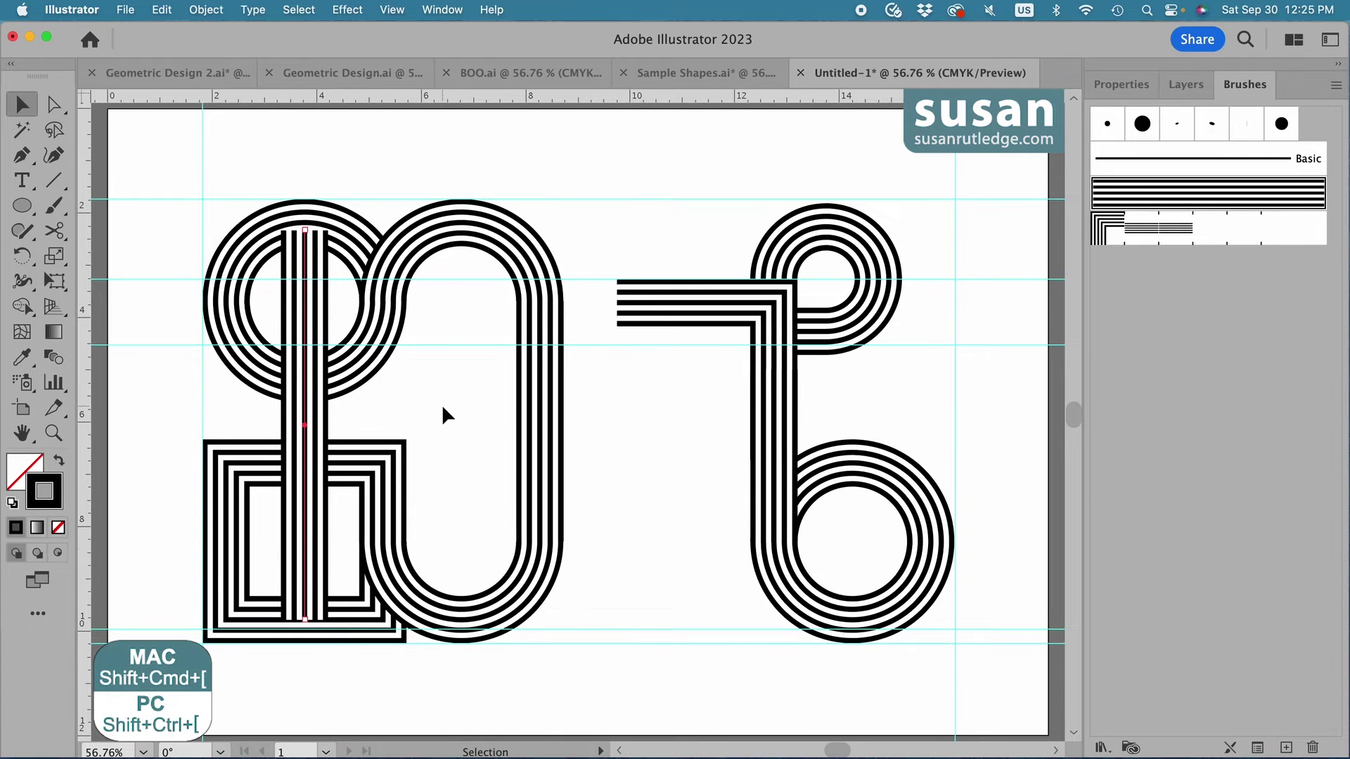
{"action": "key", "text": "super+shift+bracketleft"}
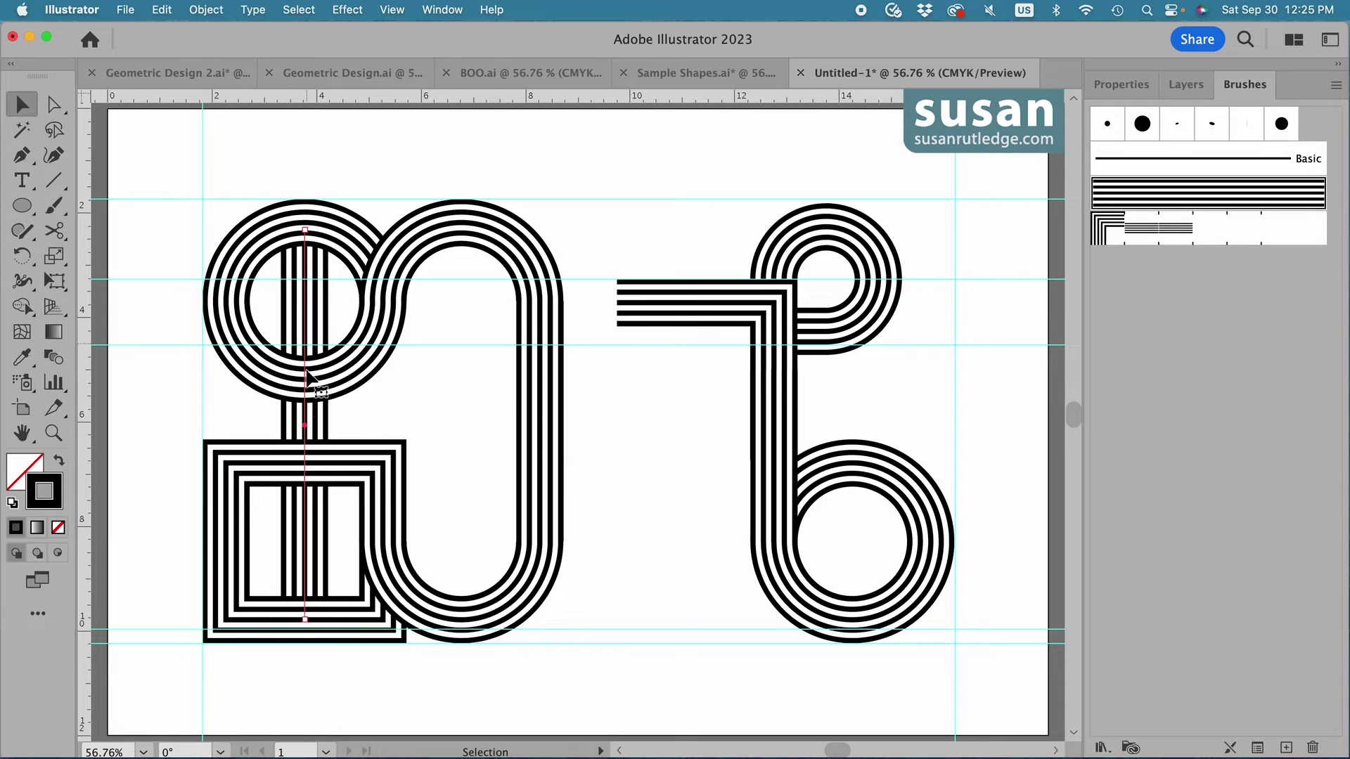
Cut the vertical line inside the ring and again between the ring and the square.
{"action": "key", "text": "c"}
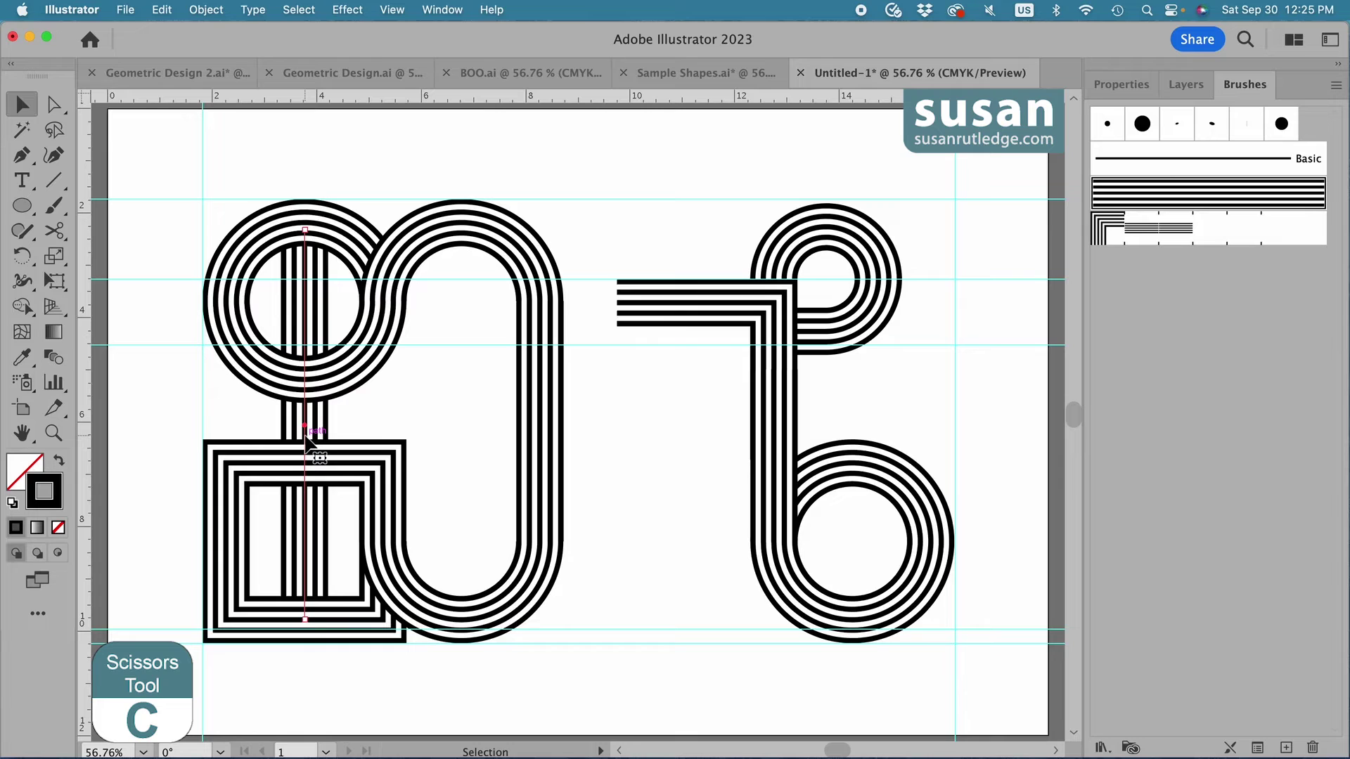
{"action": "key", "text": "c"}
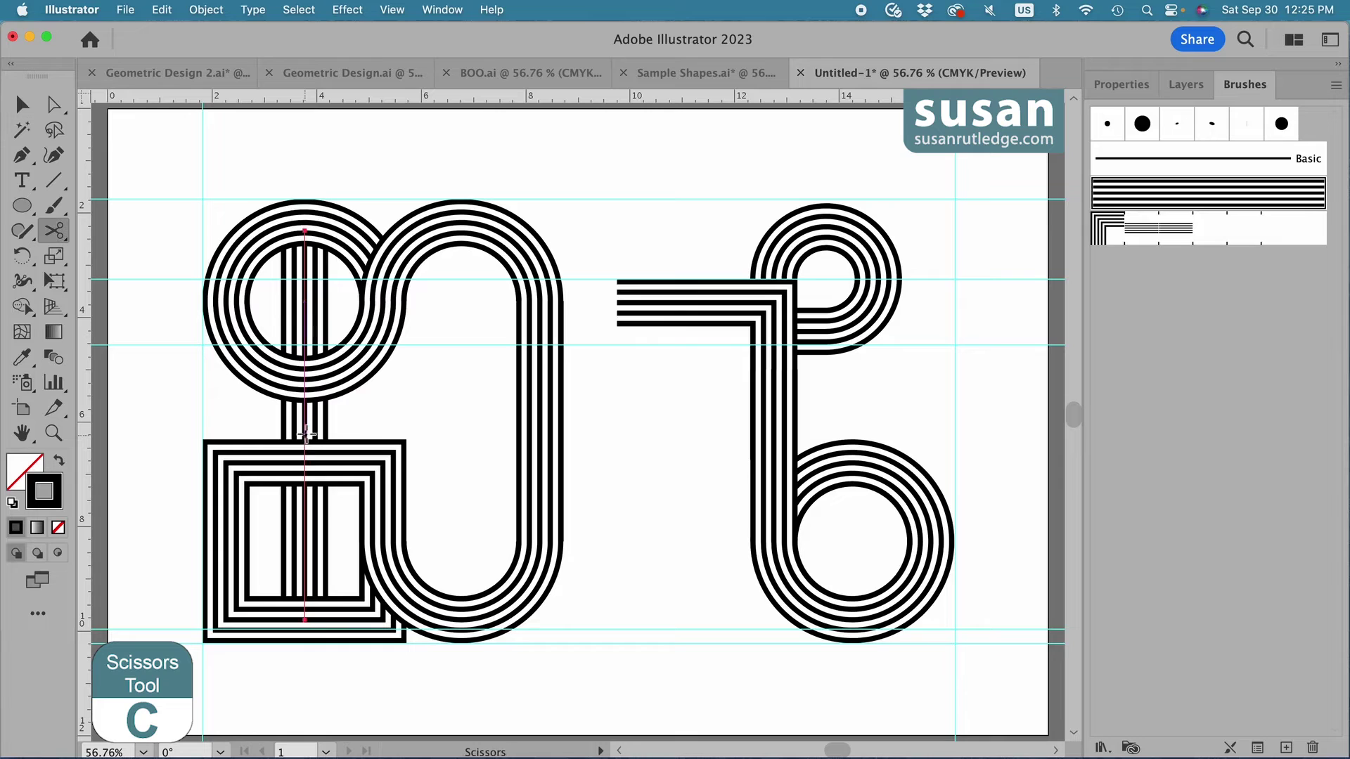
{"action": "left_click", "coordinate": [304, 328]}
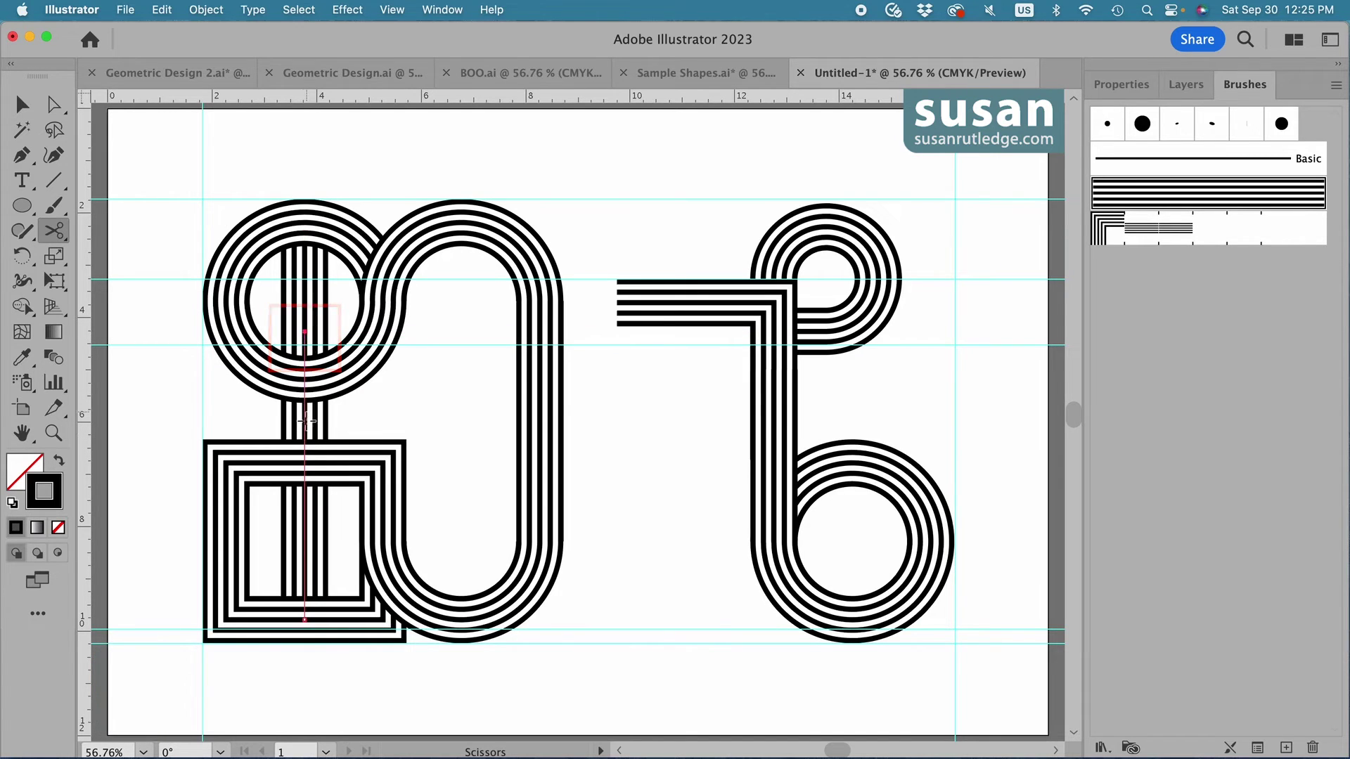
{"action": "left_click", "coordinate": [304, 421]}
{"action": "key", "text": "v"}
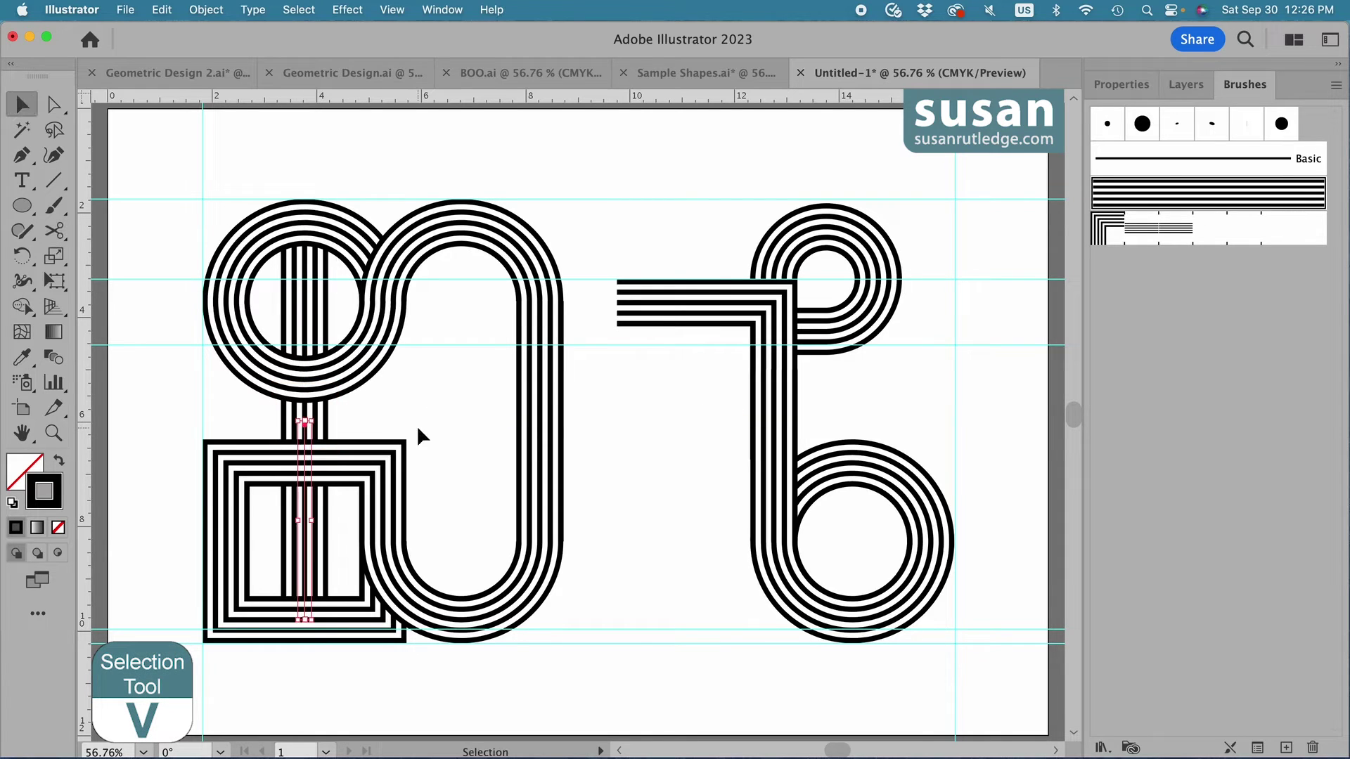
Bring the middle piece of the cut vertical line to the front so it crosses over the ring's lower band.
{"action": "left_click", "coordinate": [305, 373]}
{"action": "key", "text": "shift+super+bracketright"}
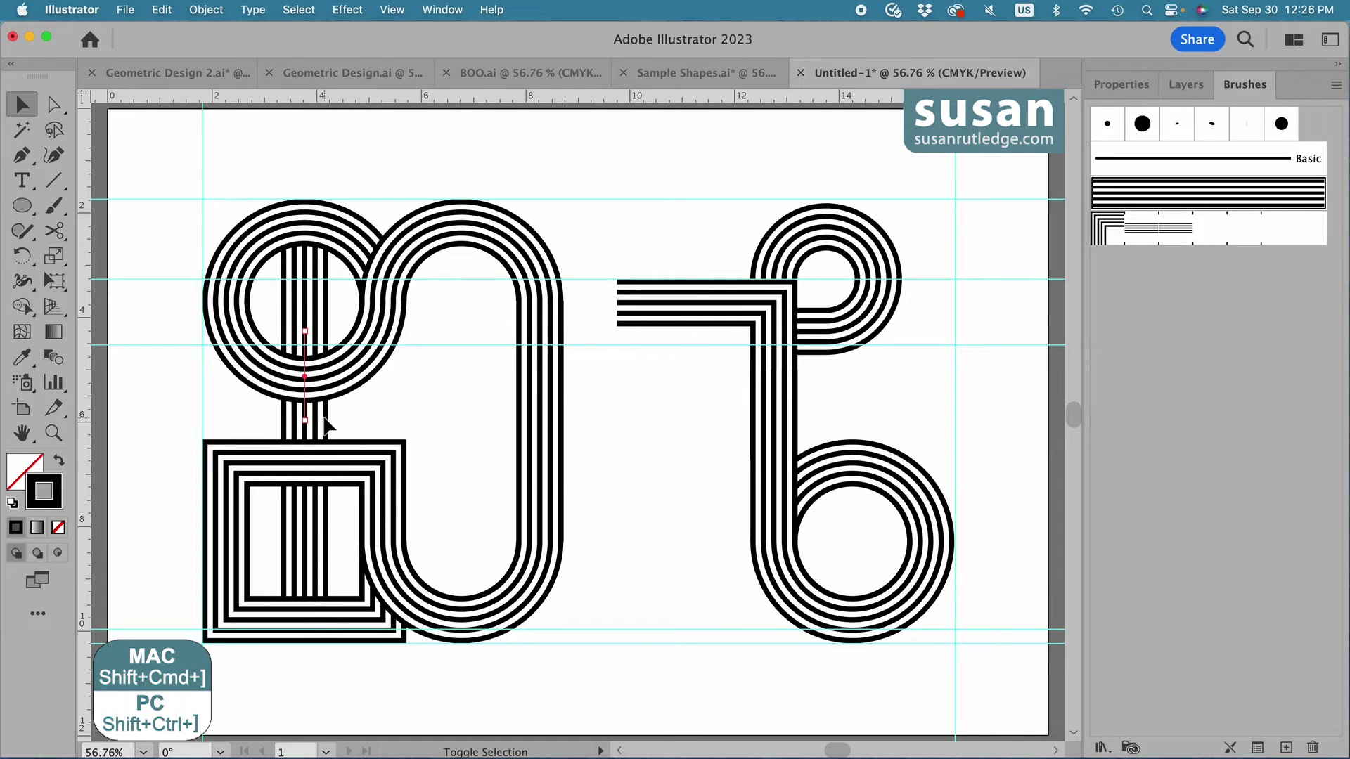
{"action": "key", "text": "super"}
{"action": "key", "text": "shift+super+bracketleft"}
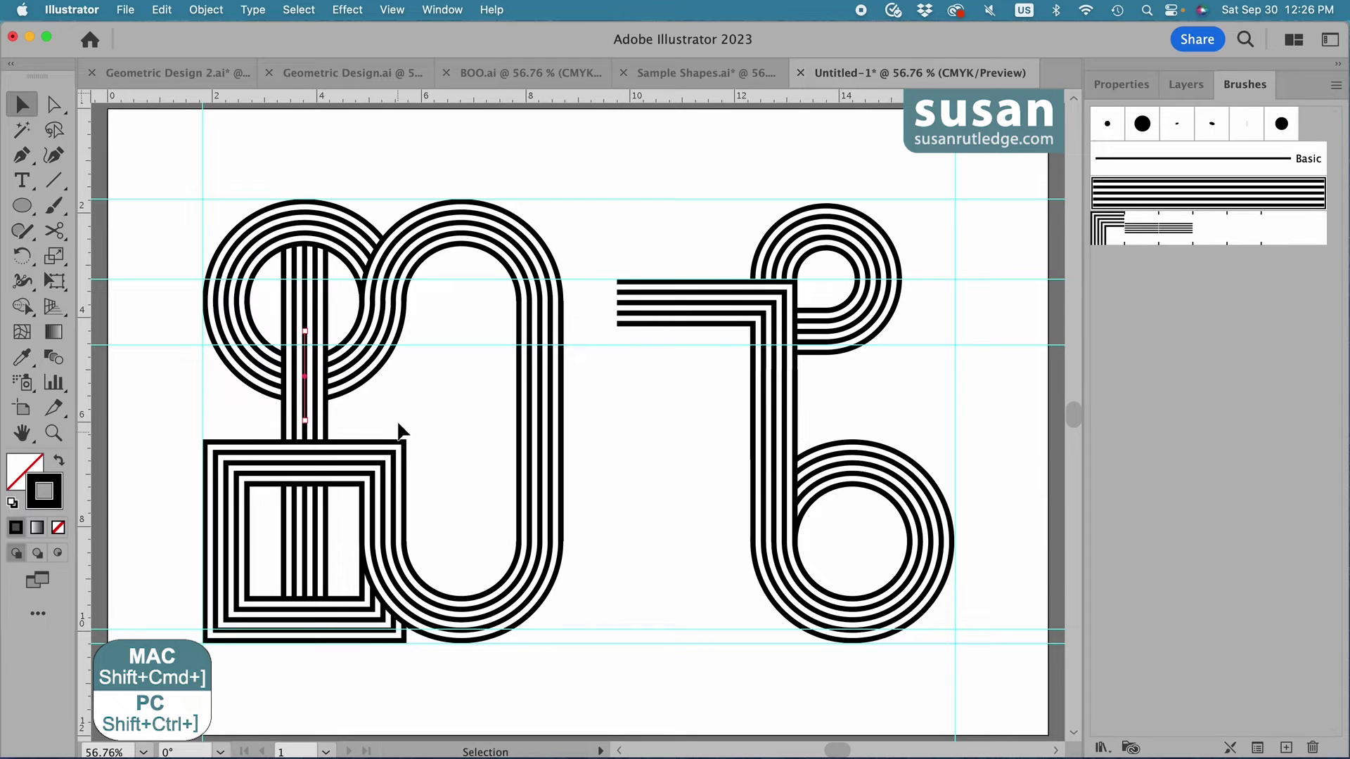
{"action": "left_click", "coordinate": [400, 411]}
{"action": "left_click", "coordinate": [357, 391]}
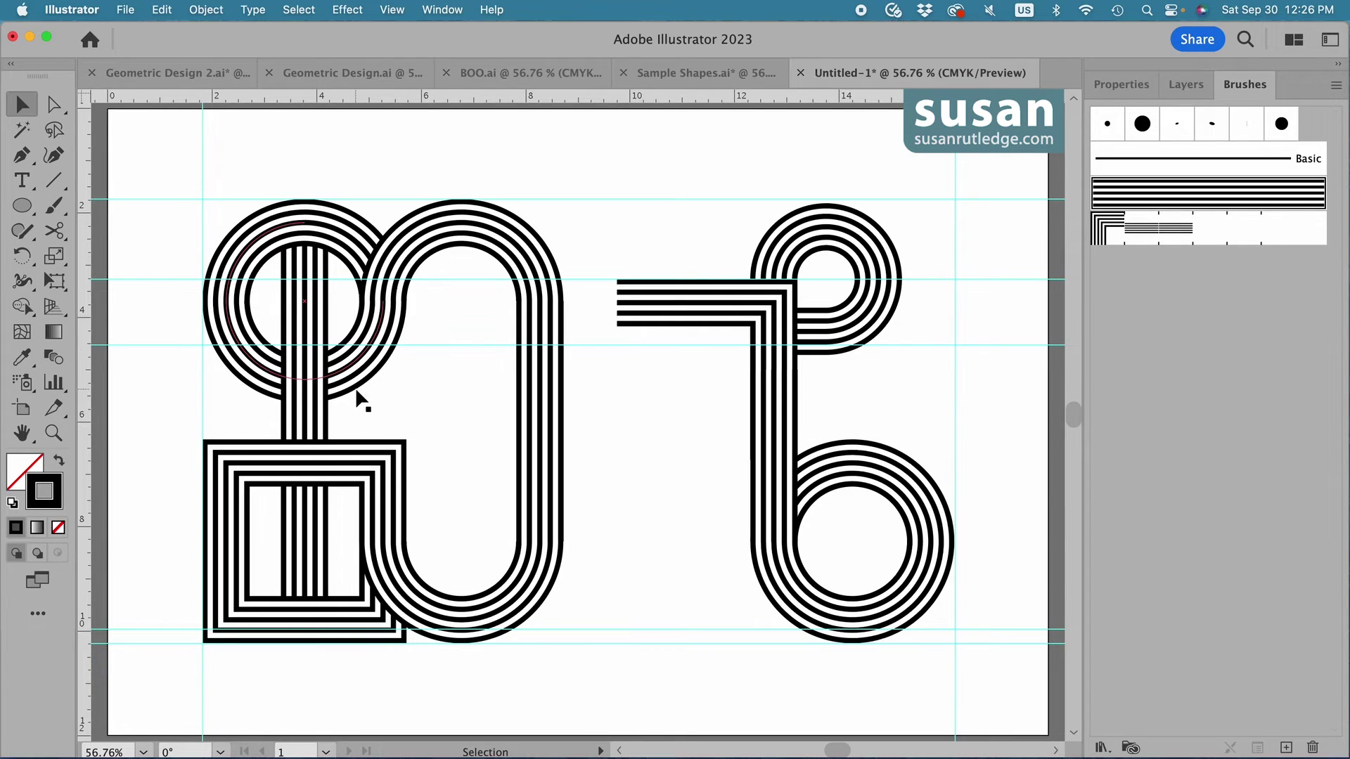
{"action": "left_click", "coordinate": [304, 424]}
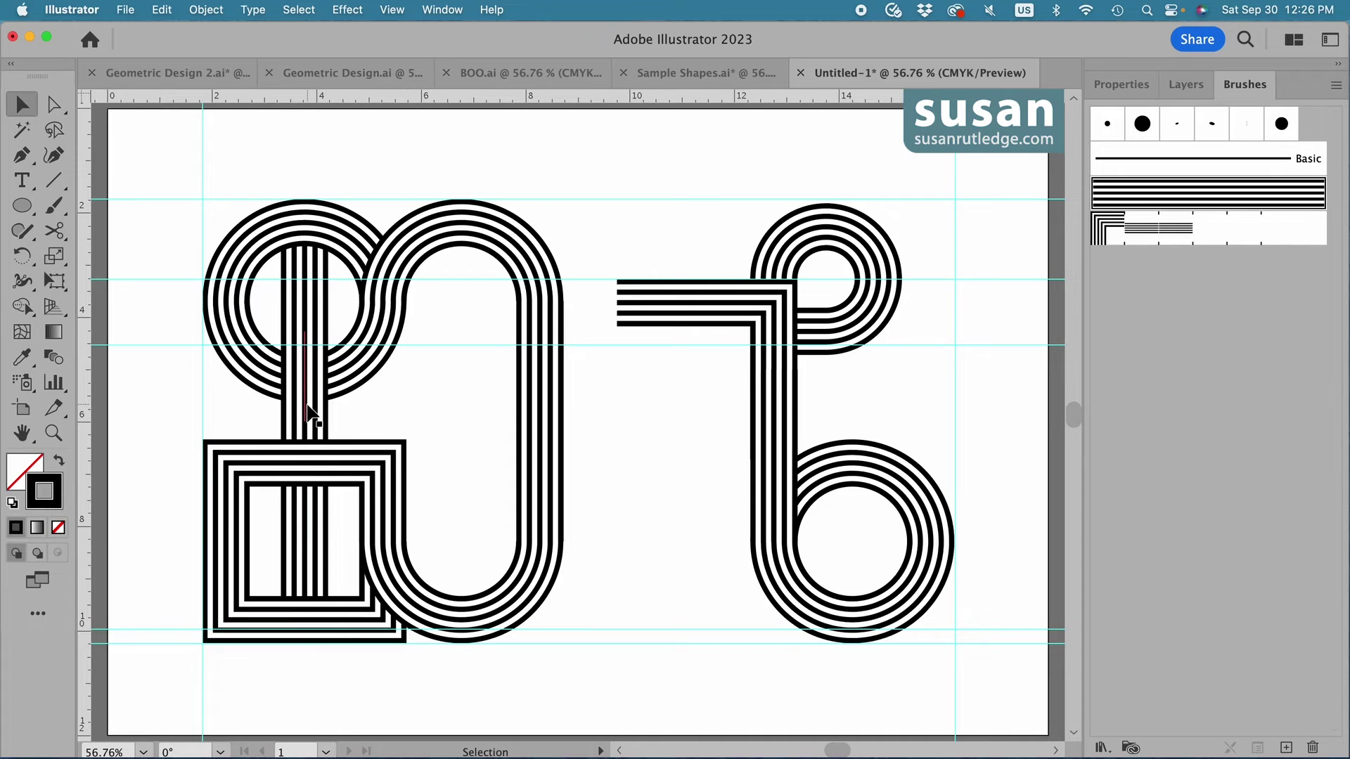
Extend the left end of the horizontal corner stripes to the vertical stripes joining the two half circles, and deselect.
{"action": "left_click", "coordinate": [769, 332]}
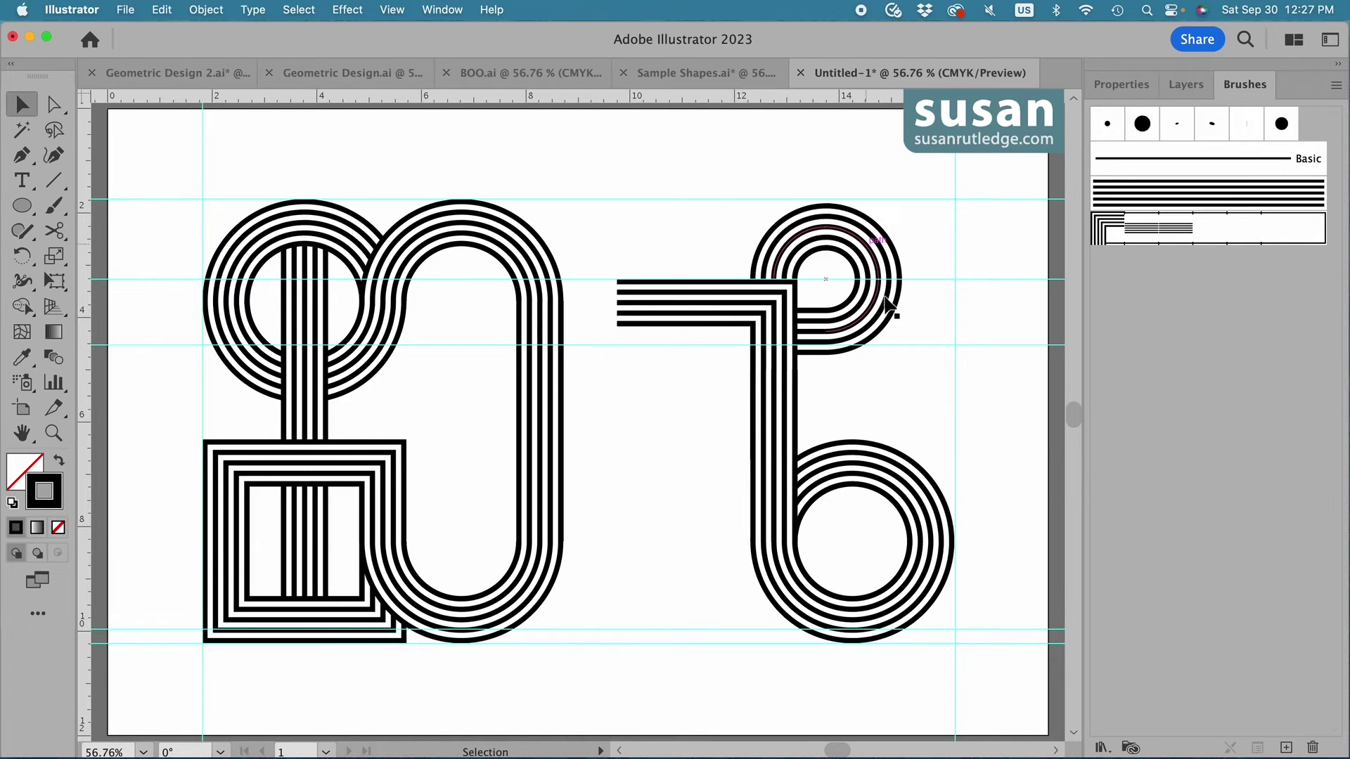
{"action": "left_click", "coordinate": [628, 313]}
{"action": "left_click_drag", "start_coordinate": [617, 382], "coordinate": [549, 382]}
{"action": "left_click", "coordinate": [621, 527]}
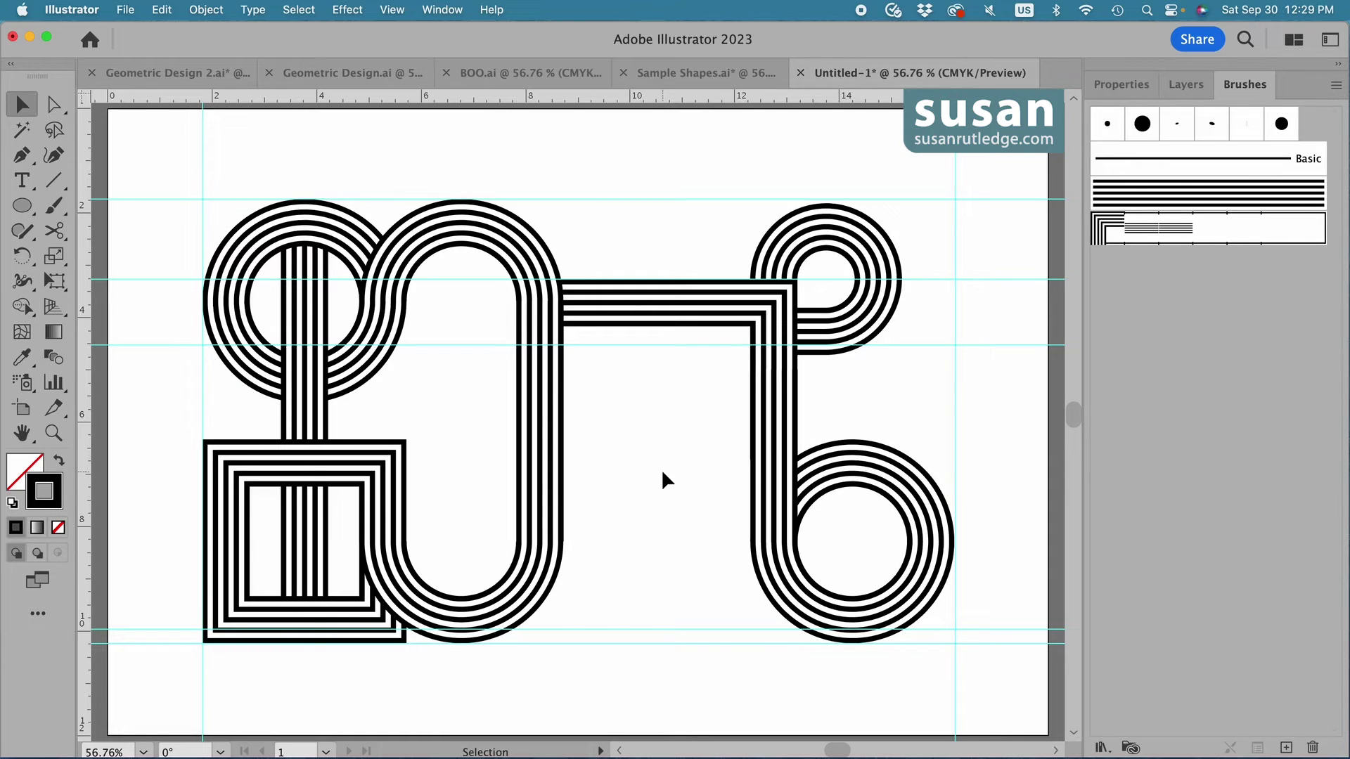
Place a three-quarter copy of the large striped circle, open at the lower left, against the central vertical stripes and bring it to the front.
{"action": "left_click_drag", "start_coordinate": [934, 534], "coordinate": [634, 412]}
{"action": "left_click", "coordinate": [206, 9]}
{"action": "mouse_move", "coordinate": [226, 51]}
{"action": "left_click", "coordinate": [401, 49]}
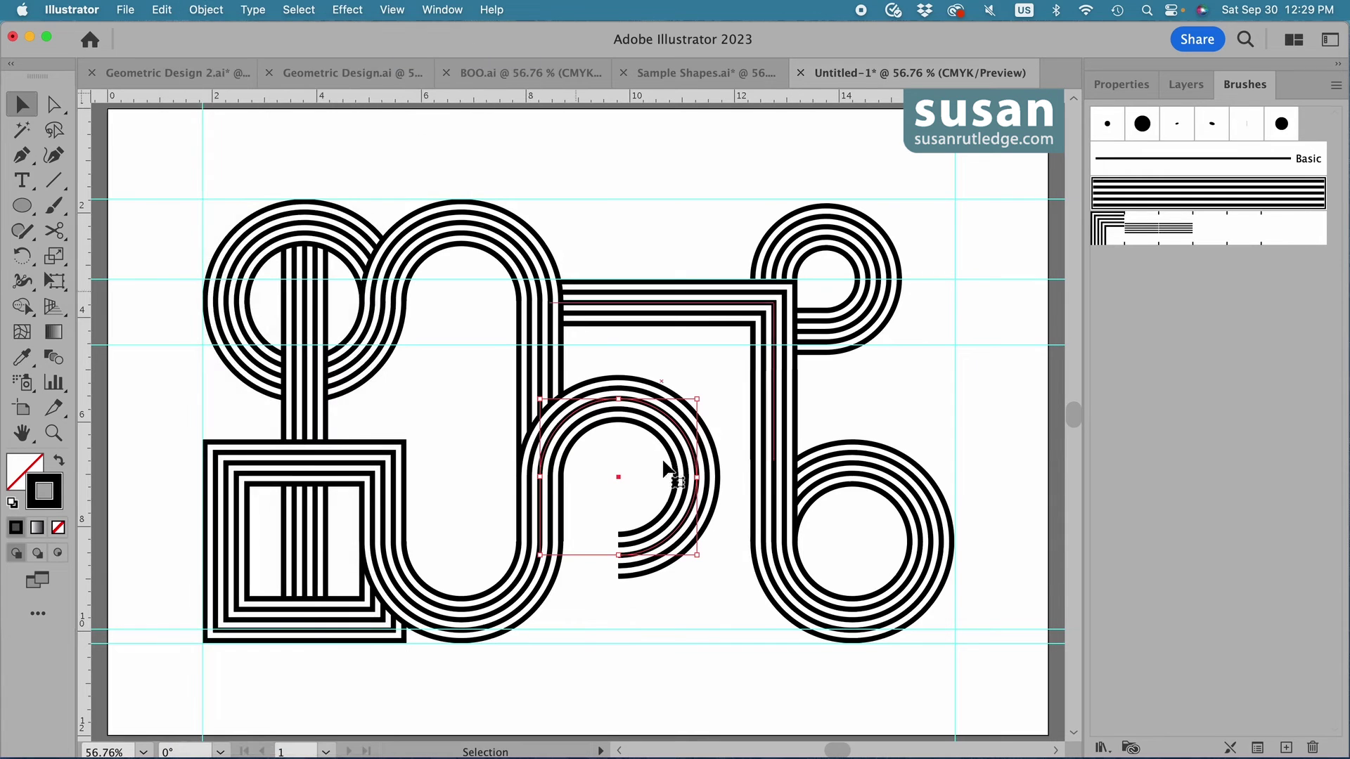
Draw a horizontal Lines Art Brush line from the three-quarter circle's lower end to the central vertical stripes and send it to the back.
{"action": "key", "text": "backslash"}
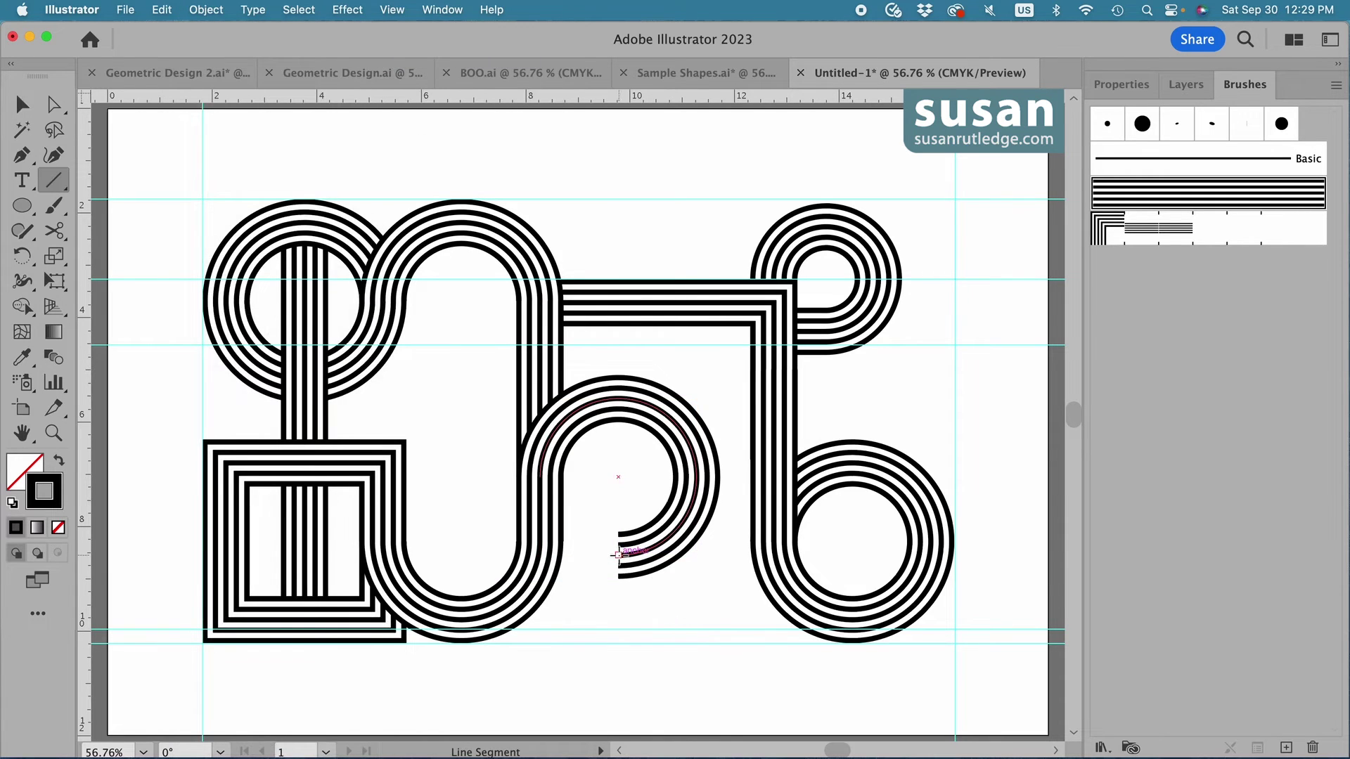
{"action": "left_click_drag", "start_coordinate": [618, 555], "coordinate": [544, 555]}
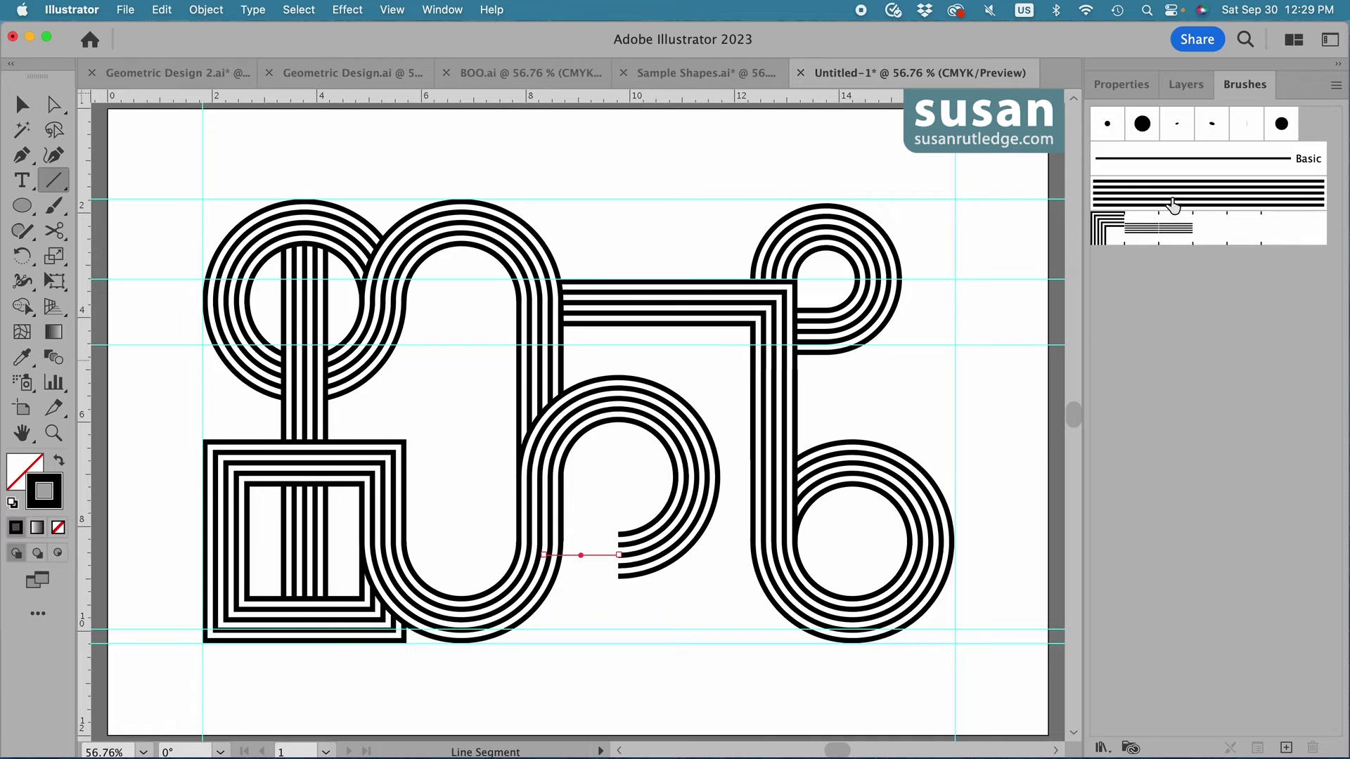
{"action": "left_click", "coordinate": [206, 9]}
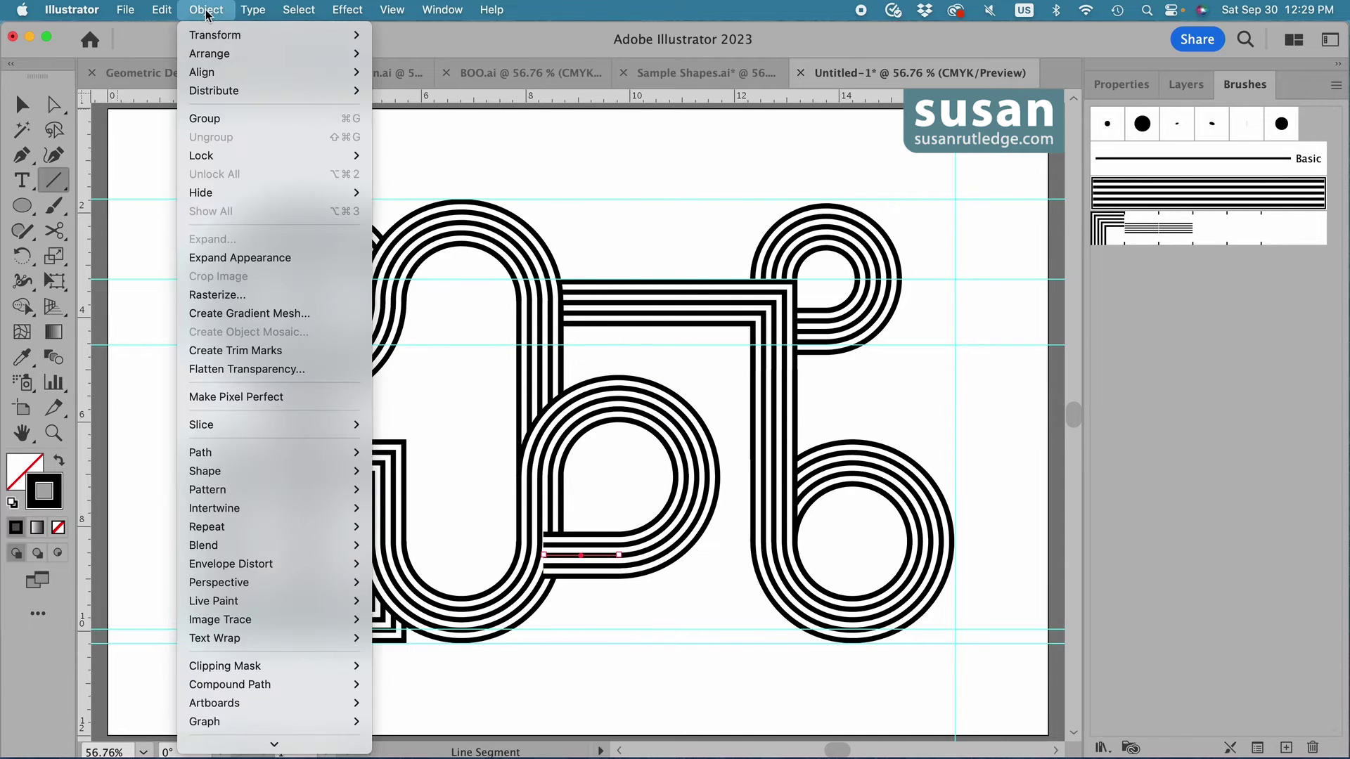
{"action": "mouse_move", "coordinate": [320, 53]}
{"action": "left_click", "coordinate": [413, 109]}
{"action": "key", "text": "v"}
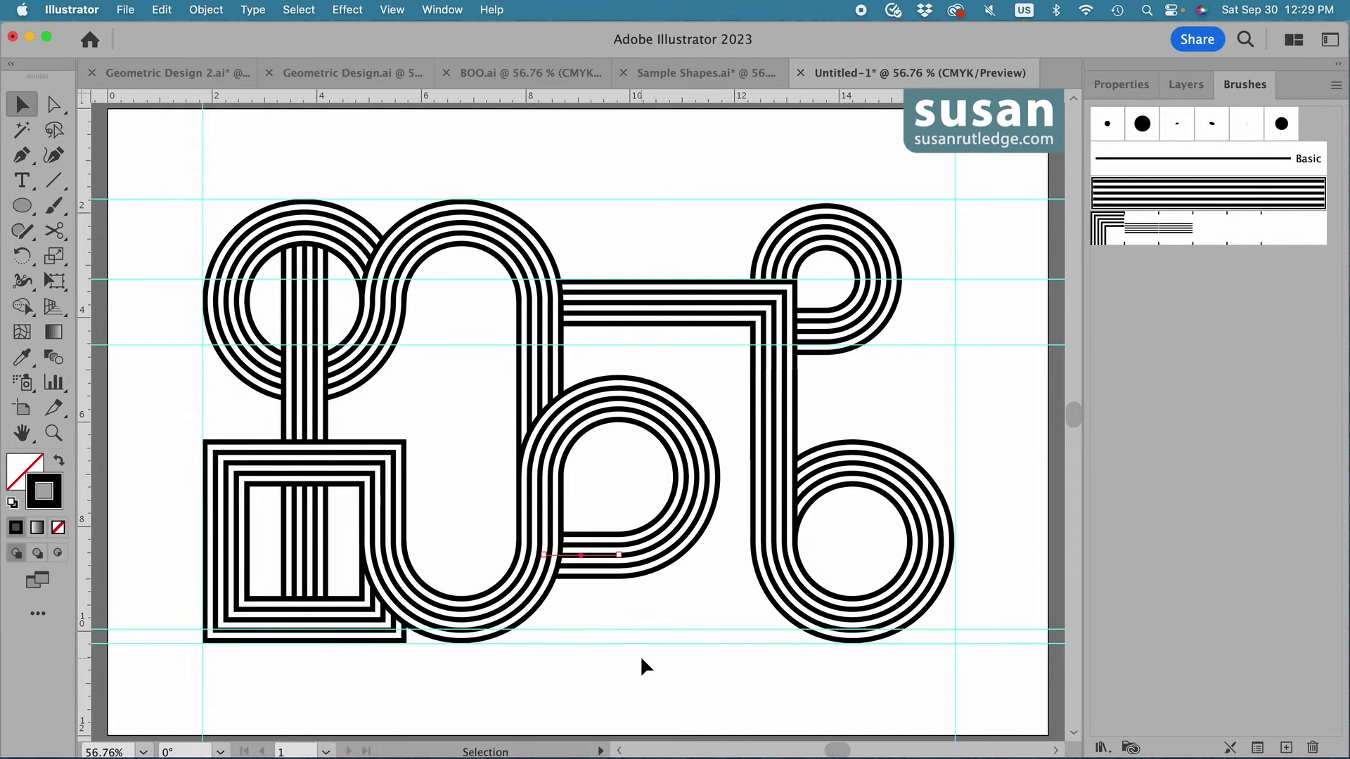
Draw a vertical Lines Art Brush line through the middle of the tall striped oval and send it to the back.
{"action": "key", "text": "backslash"}
{"action": "mouse_move", "coordinate": [461, 227]}
{"action": "left_mouse_down"}
{"action": "mouse_move", "coordinate": [448, 587]}
{"action": "mouse_move", "coordinate": [462, 613]}
{"action": "left_mouse_up"}
{"action": "left_click", "coordinate": [1159, 226]}
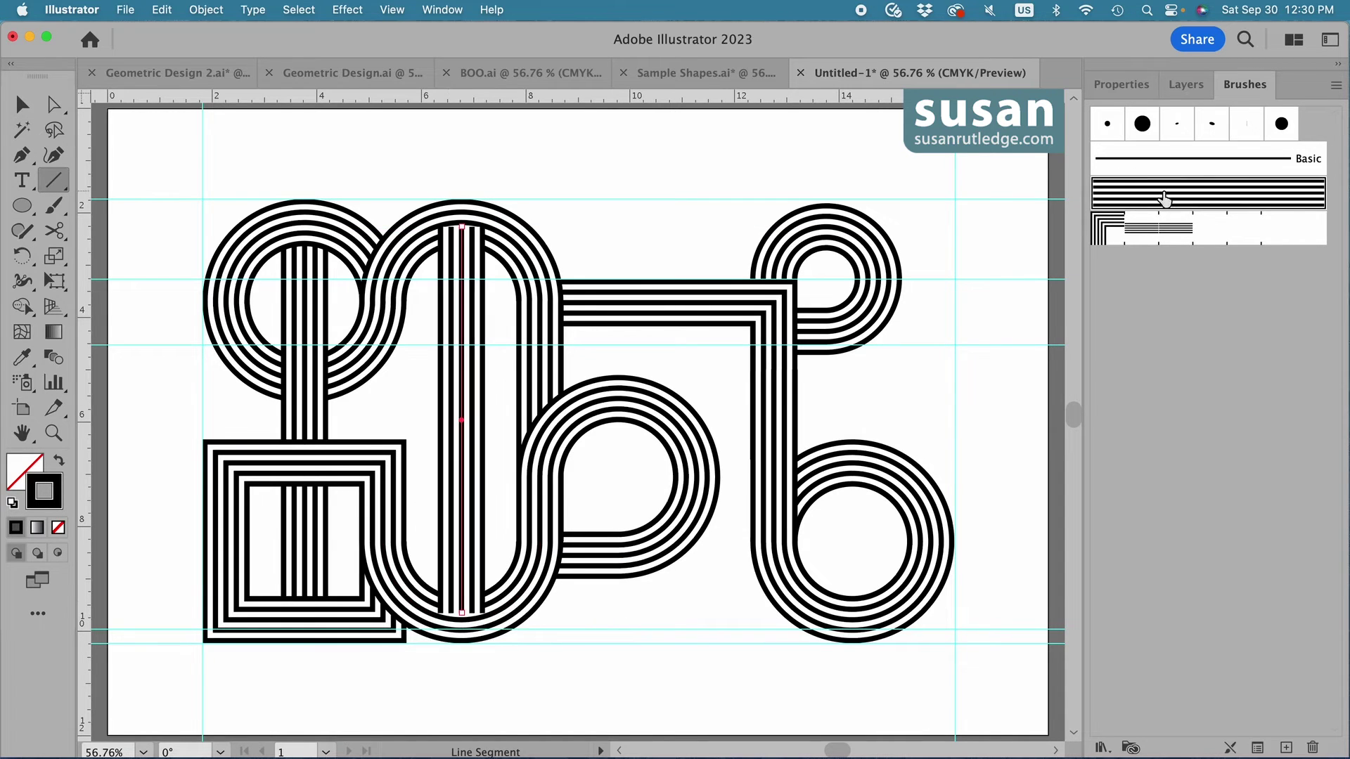
{"action": "left_click", "coordinate": [206, 9]}
{"action": "mouse_move", "coordinate": [222, 55]}
{"action": "left_click", "coordinate": [433, 109]}
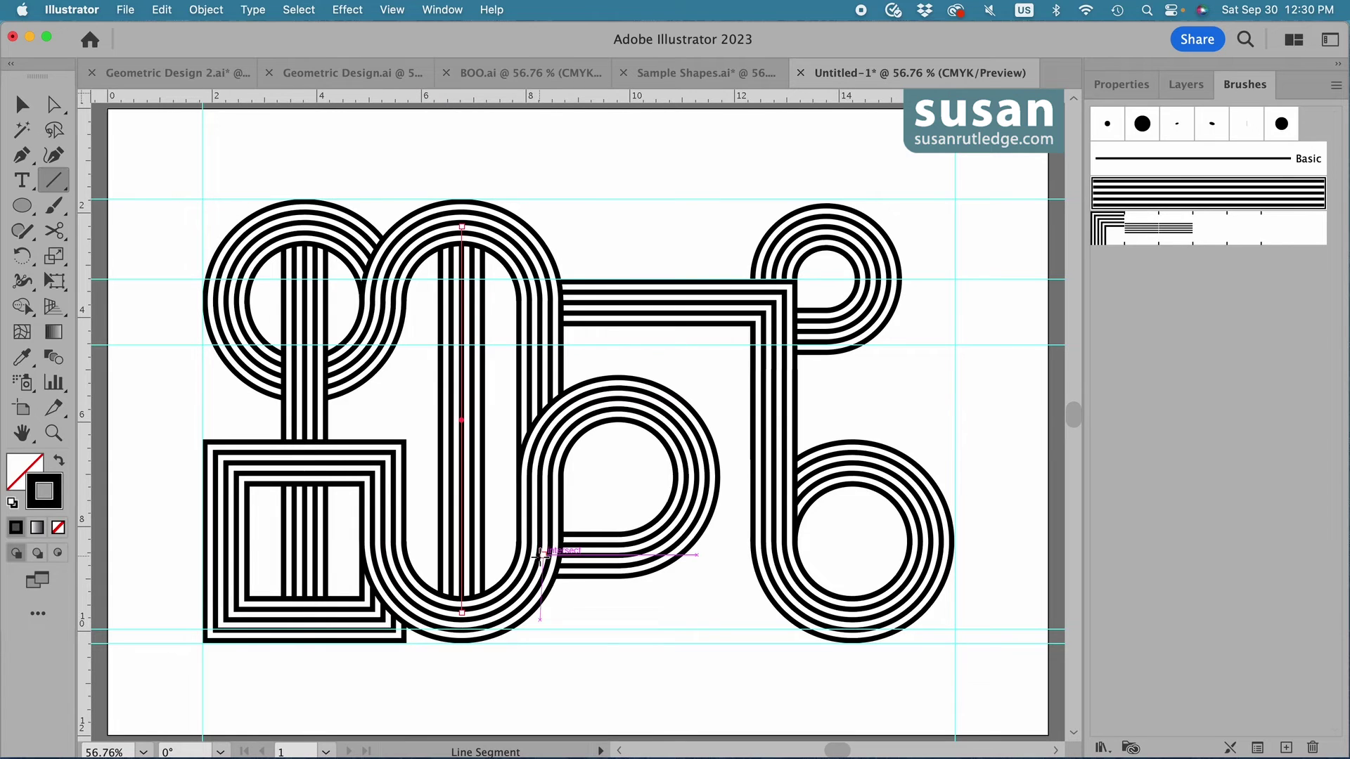
Draw a horizontal Lines Art Brush line across the lower part of the tall oval and send it to the back.
{"action": "left_click_drag", "start_coordinate": [540, 553], "coordinate": [373, 554]}
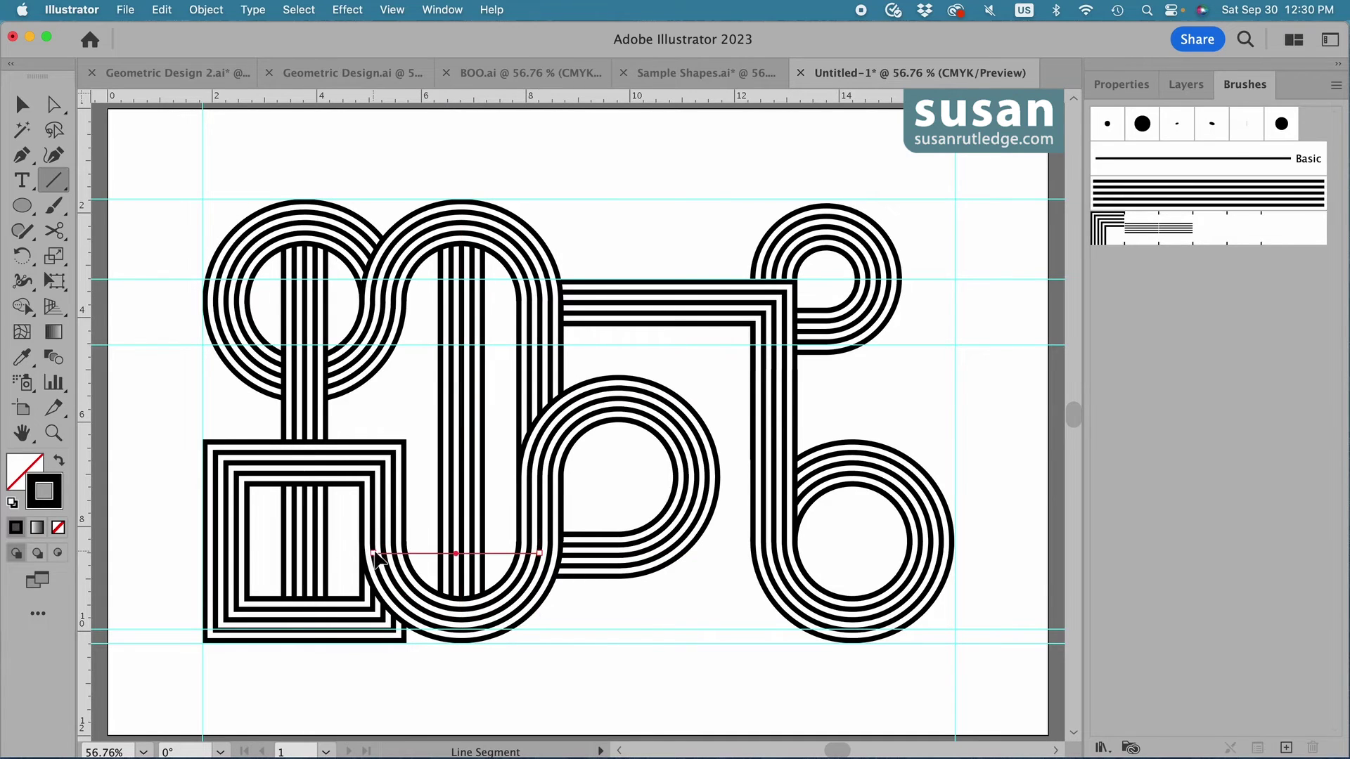
{"action": "left_click", "coordinate": [1173, 202]}
{"action": "key", "text": "v"}
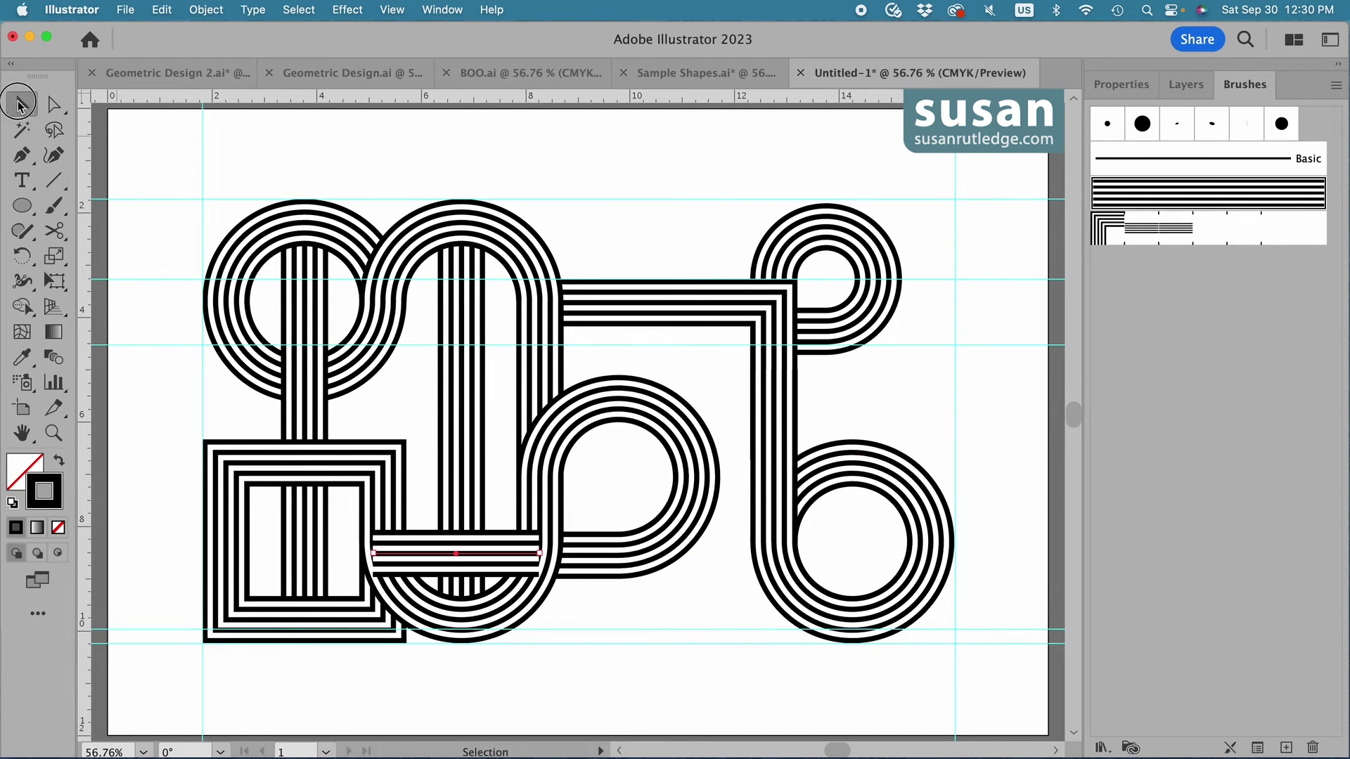
{"action": "left_click", "coordinate": [206, 10]}
{"action": "mouse_move", "coordinate": [232, 52]}
{"action": "left_click", "coordinate": [416, 106]}
Cut the oval's horizontal line on both sides of the vertical stripes, bring the middle piece to the front, and deselect.
{"action": "key", "text": "c"}
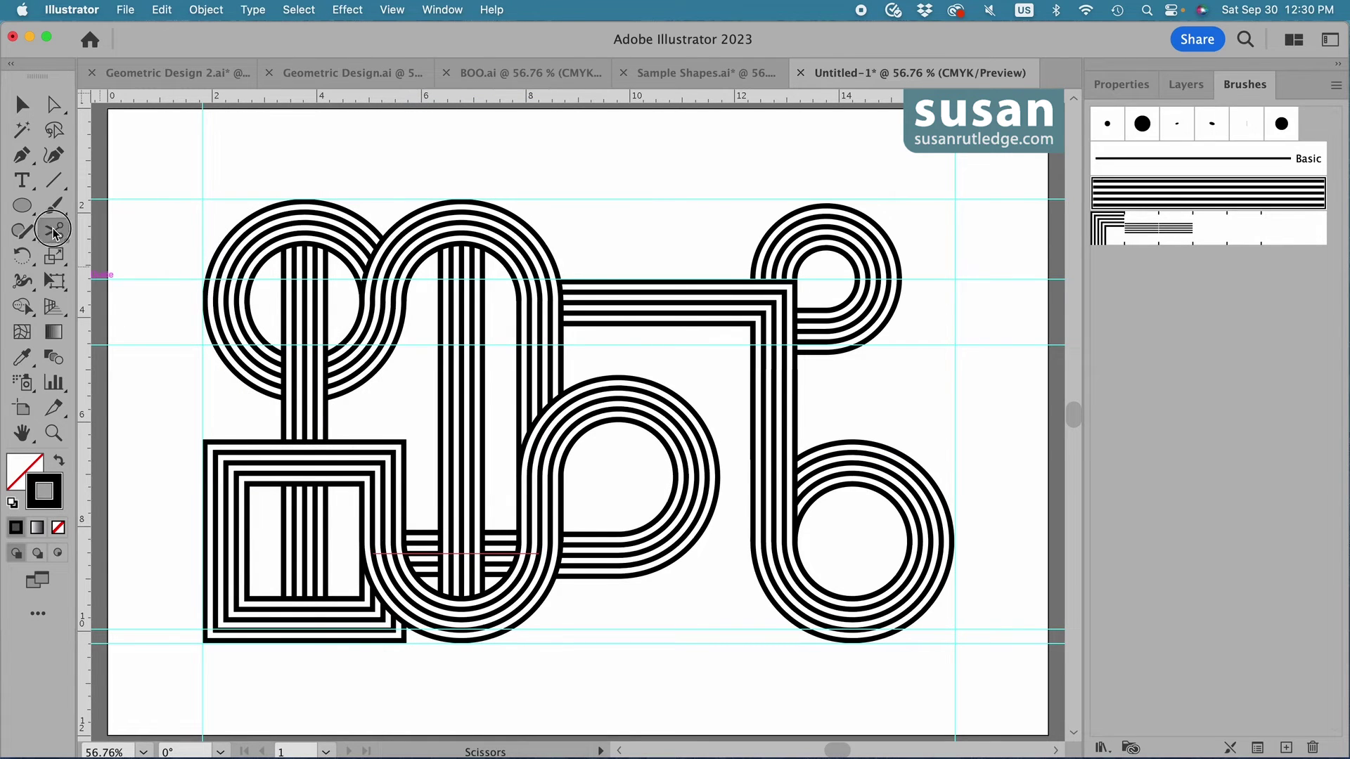
{"action": "left_click", "coordinate": [503, 555]}
{"action": "key", "text": "v"}
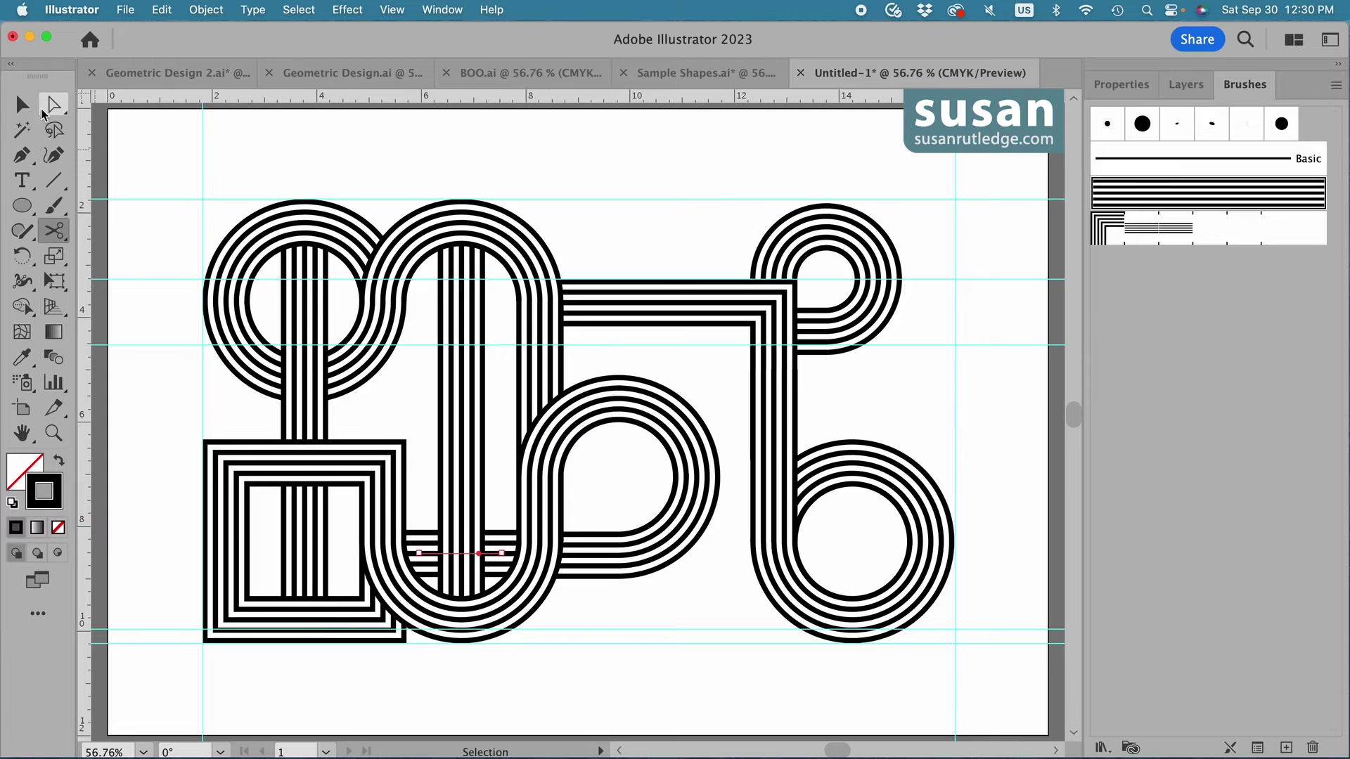
{"action": "left_click", "coordinate": [206, 10]}
{"action": "mouse_move", "coordinate": [338, 54]}
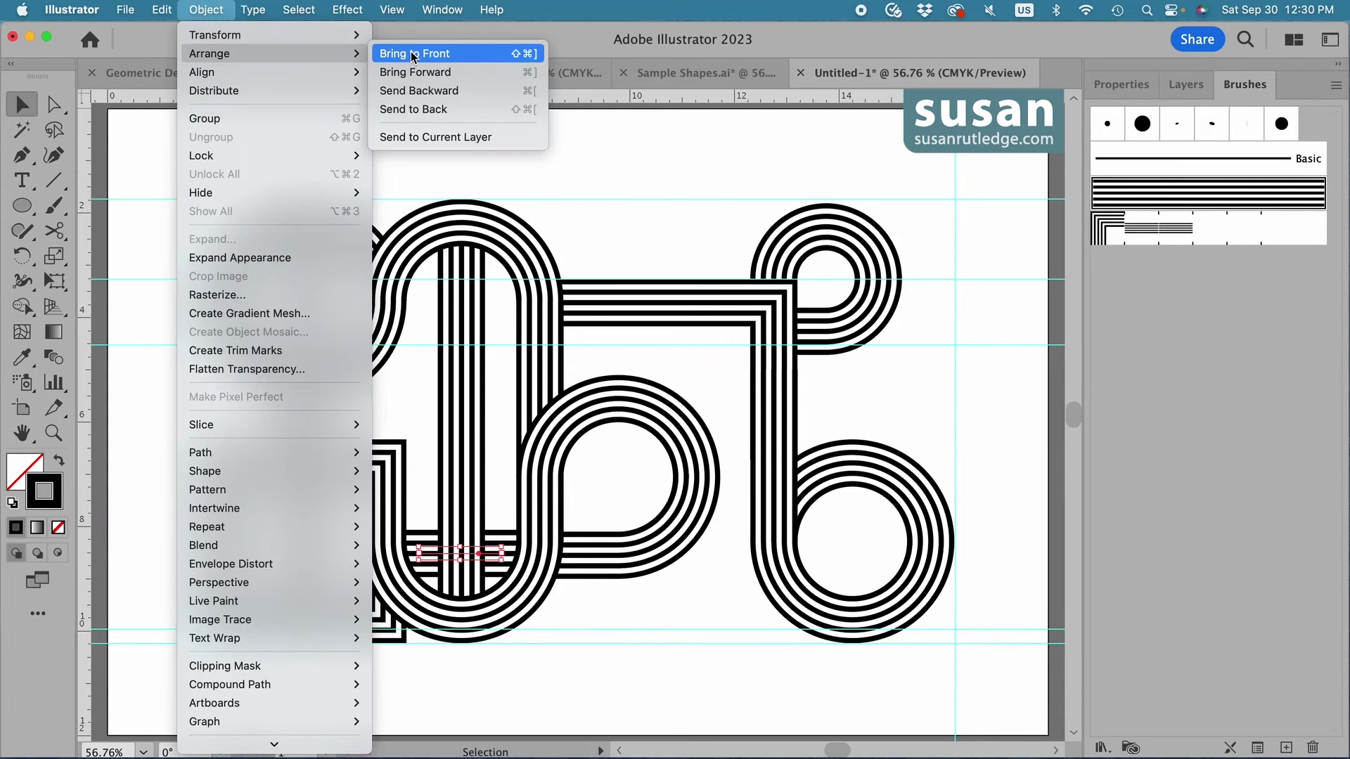
{"action": "left_click", "coordinate": [415, 52]}
{"action": "left_click", "coordinate": [630, 234]}
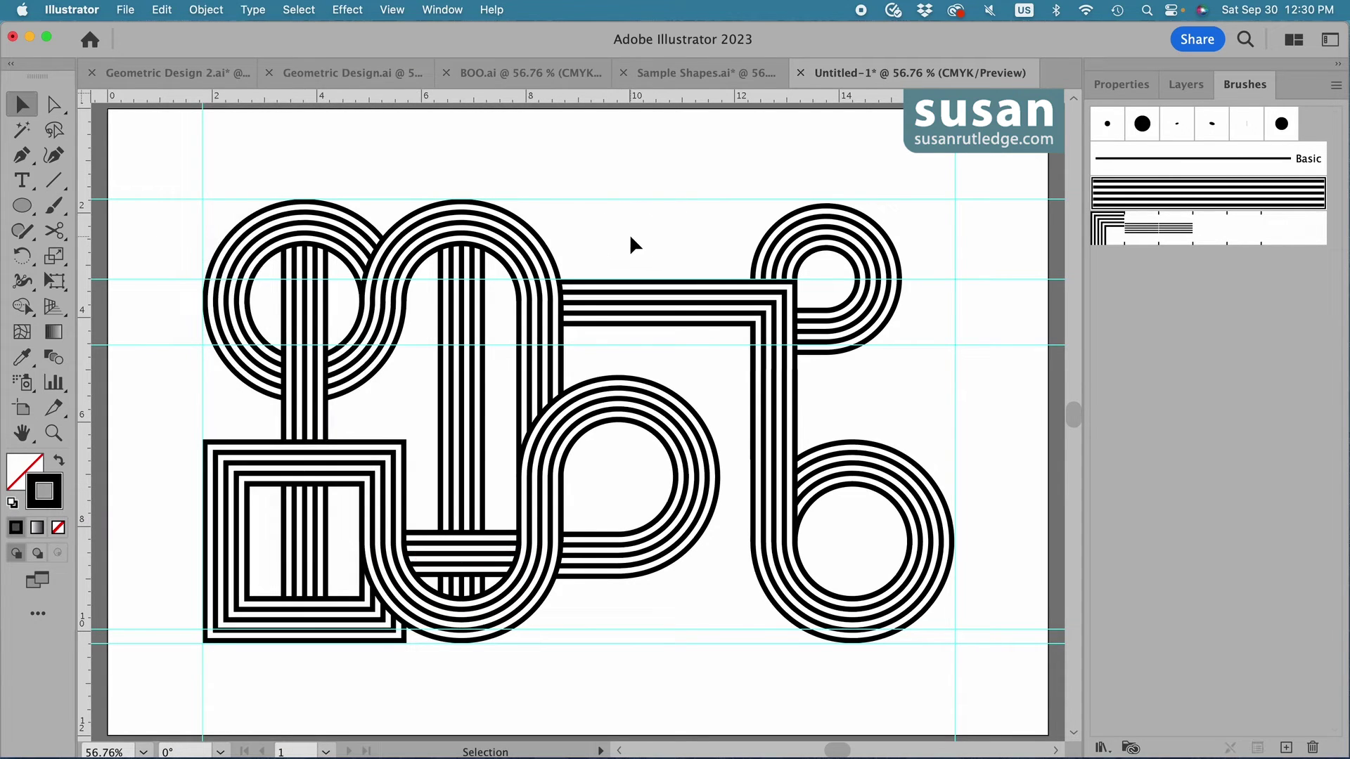
Create a 1.5 by 1.5 in circle over the upper horizontal stripes and apply the Lines Art Brush to it.
{"action": "key", "text": "l"}
{"action": "left_click", "coordinate": [636, 237]}
{"action": "type", "text": "1.5"}
{"action": "key", "text": "Tab"}
{"action": "type", "text": "1.5"}
{"action": "left_click", "coordinate": [747, 309]}
{"action": "left_click", "coordinate": [1108, 201]}
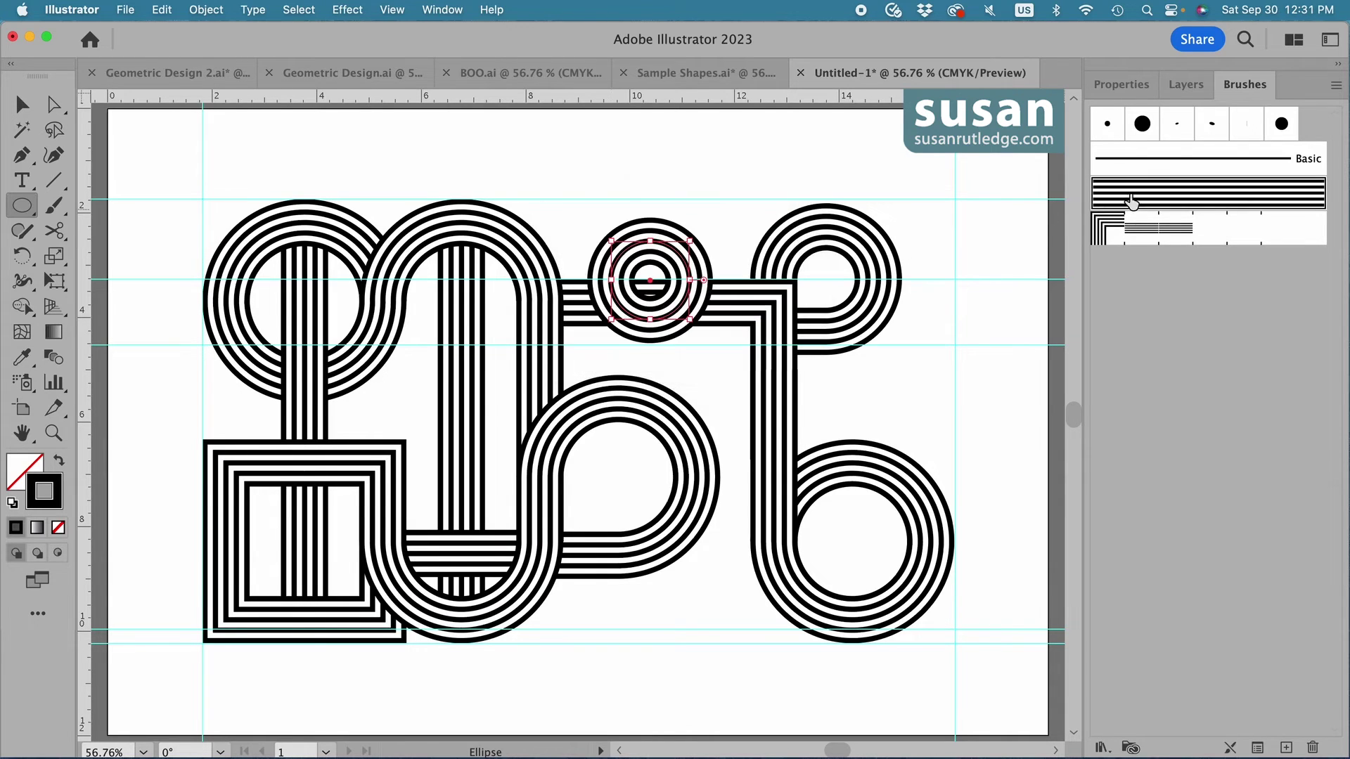
Cut out and delete the small circle's lower-left quarter, and align the remaining arc's lower end with the horizontal stripes.
{"action": "left_click", "coordinate": [53, 230]}
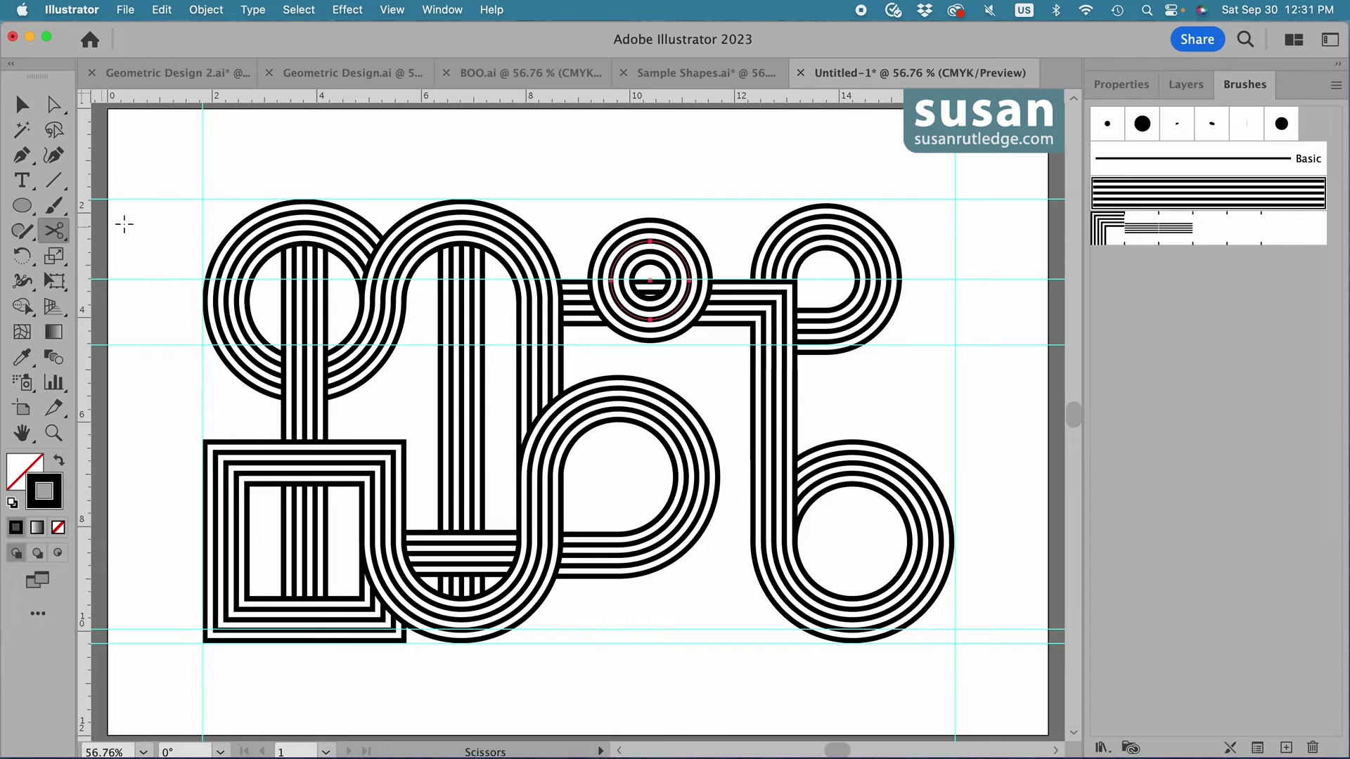
{"action": "left_click", "coordinate": [611, 280]}
{"action": "left_click", "coordinate": [651, 320]}
{"action": "key", "text": "v"}
{"action": "left_click_drag", "start_coordinate": [619, 313], "coordinate": [921, 173]}
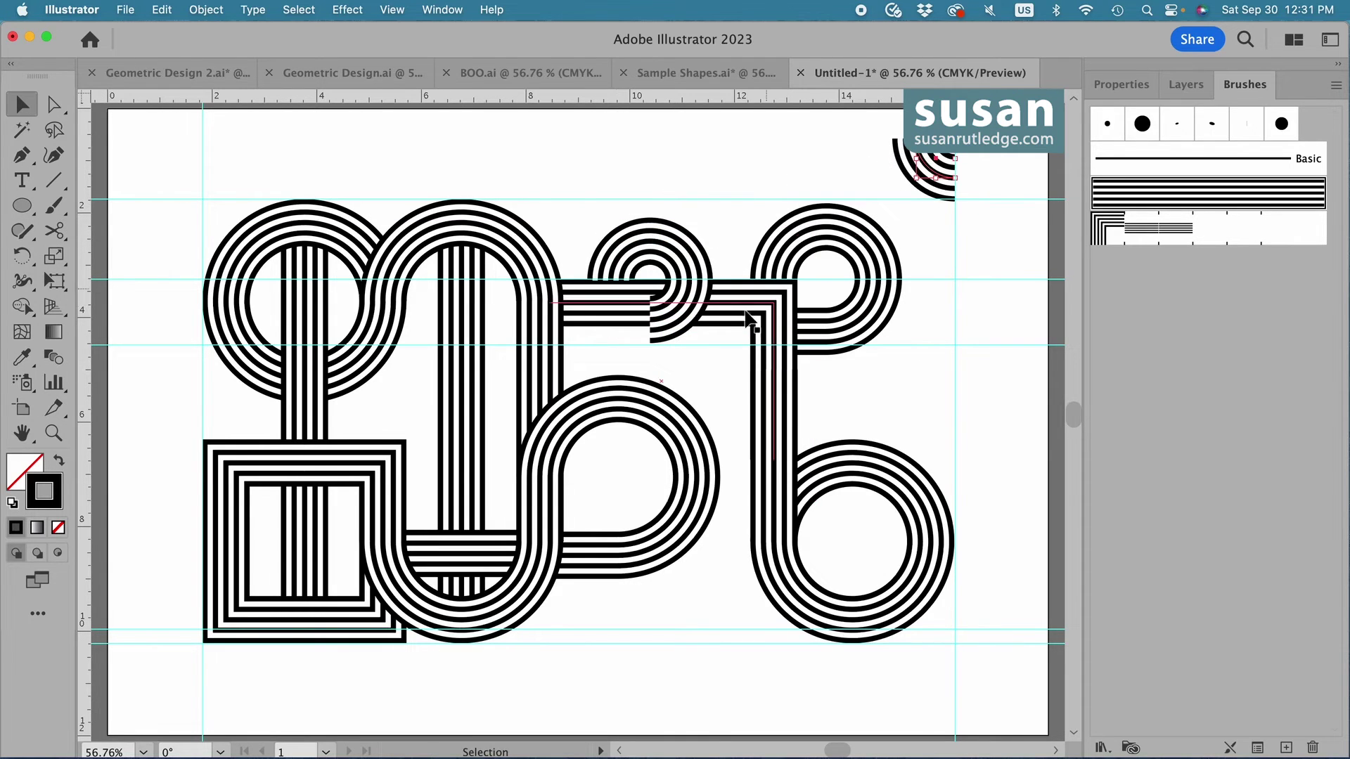
{"action": "left_click_drag", "start_coordinate": [679, 331], "coordinate": [687, 310]}
{"action": "left_click", "coordinate": [923, 185]}
{"action": "key", "text": "Delete"}
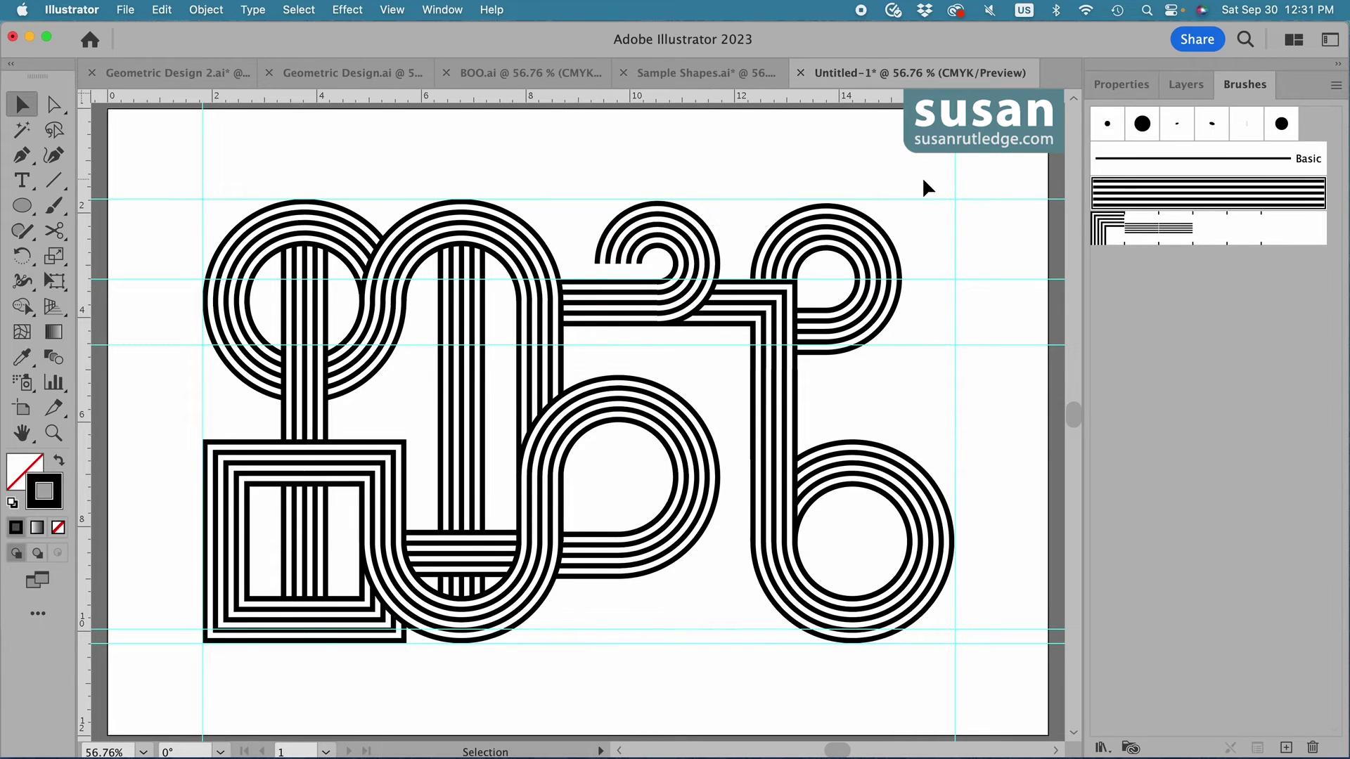
Draw a short vertical Lines Art Brush line from the small arc's open left end down to the horizontal stripes and send it to the back.
{"action": "key", "text": "backslash"}
{"action": "left_click_drag", "start_coordinate": [619, 262], "coordinate": [619, 304]}
{"action": "left_click", "coordinate": [1126, 197]}
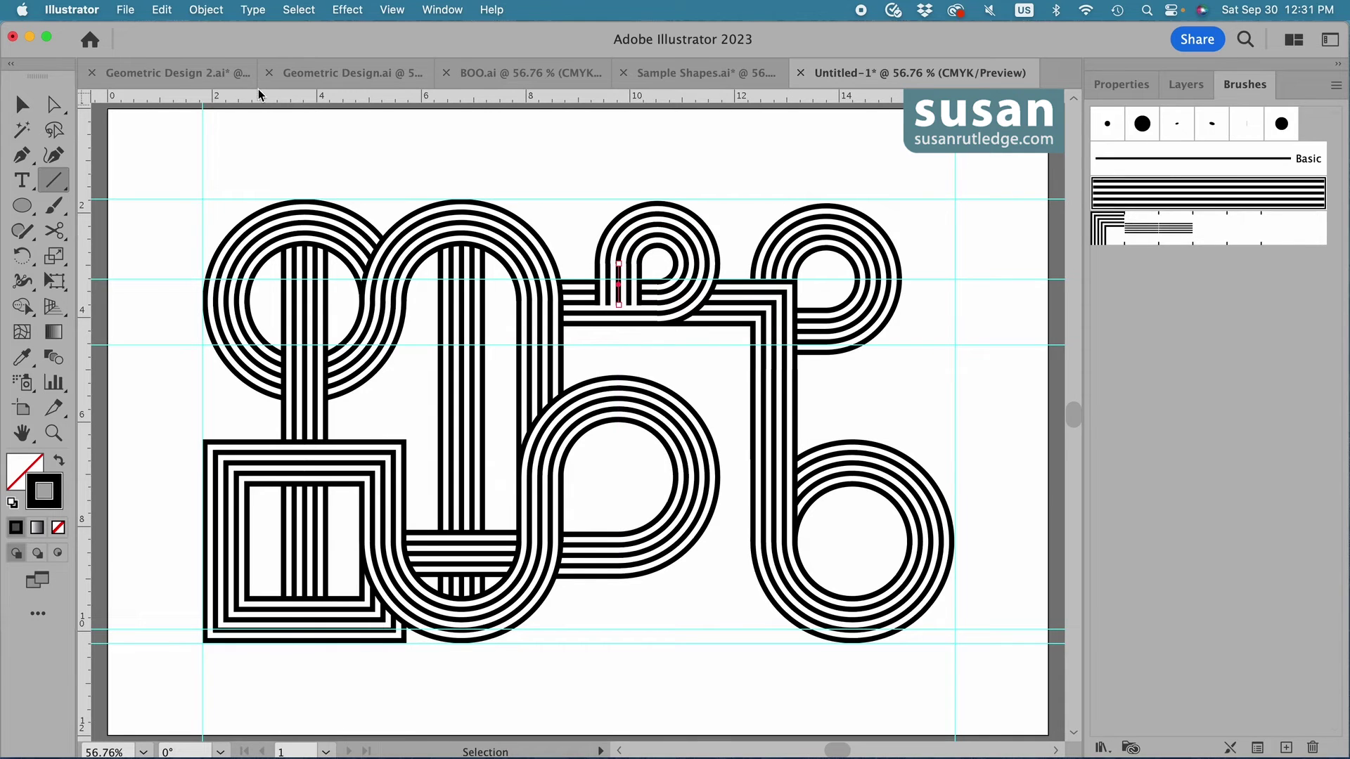
{"action": "left_click", "coordinate": [206, 9]}
{"action": "mouse_move", "coordinate": [211, 54]}
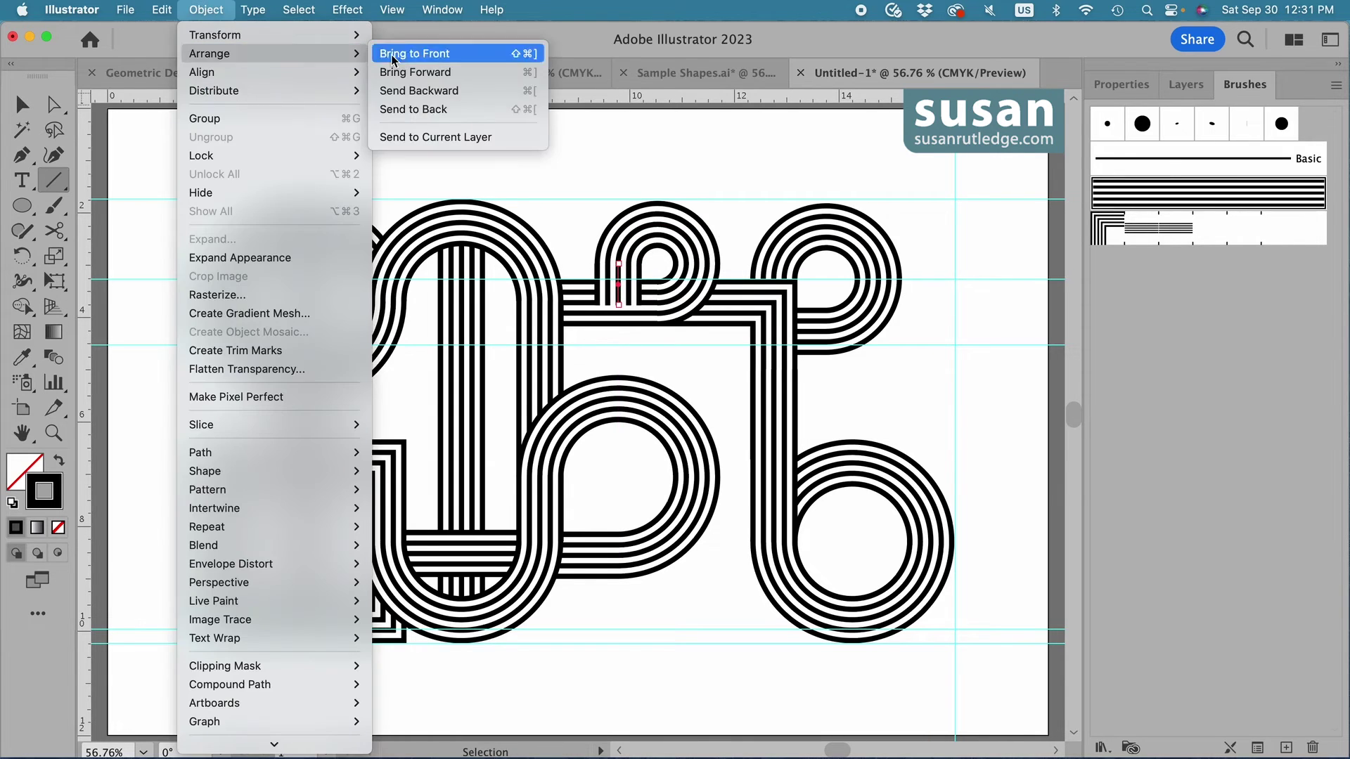
{"action": "left_click", "coordinate": [429, 115]}
{"action": "key", "text": "v"}
Draw a striped line, rotate it to a diagonal between the upper-right corner and the central vertical stripes, and send it to the back.
{"action": "left_click_drag", "start_coordinate": [331, 163], "coordinate": [652, 163]}
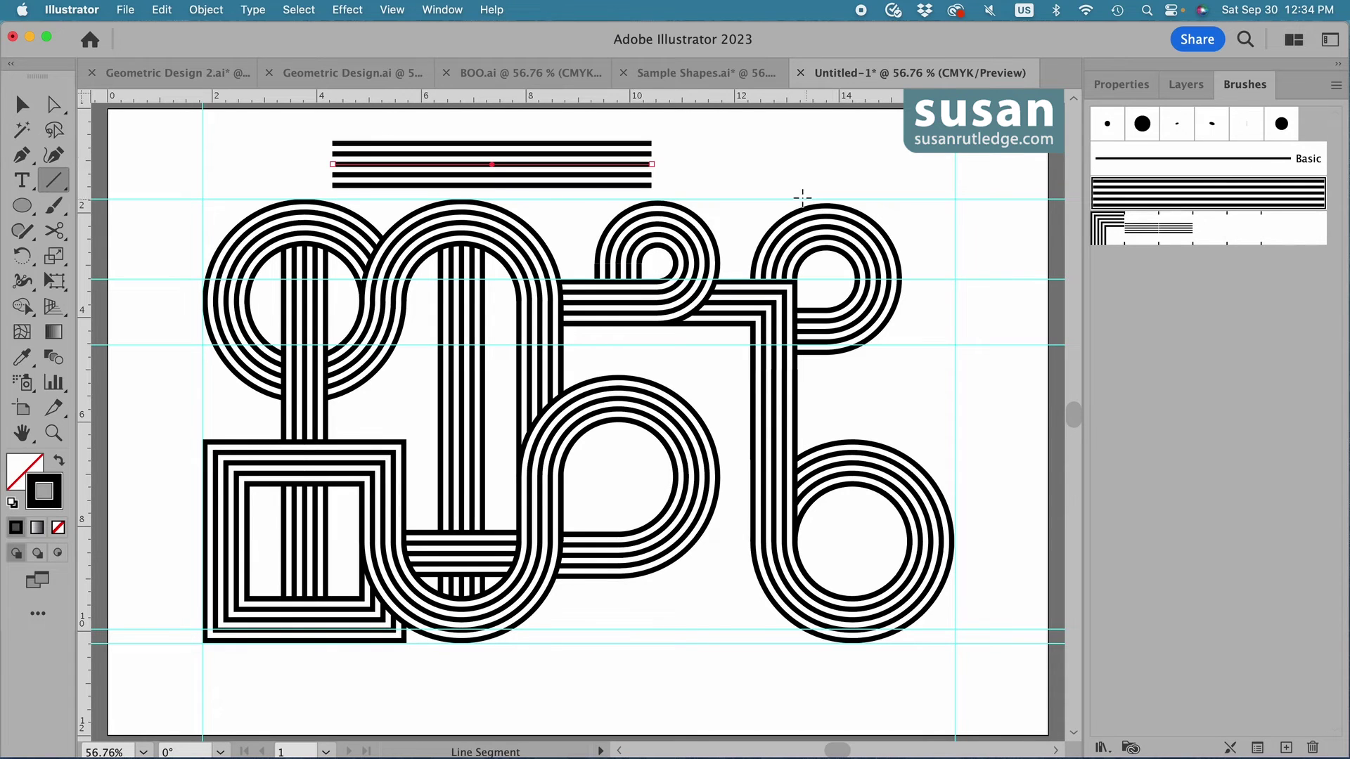
{"action": "key", "text": "r"}
{"action": "left_click_drag", "start_coordinate": [355, 176], "coordinate": [431, 217]}
{"action": "key", "text": "v"}
{"action": "left_click_drag", "start_coordinate": [516, 155], "coordinate": [672, 414]}
{"action": "left_click", "coordinate": [206, 10]}
{"action": "mouse_move", "coordinate": [225, 52]}
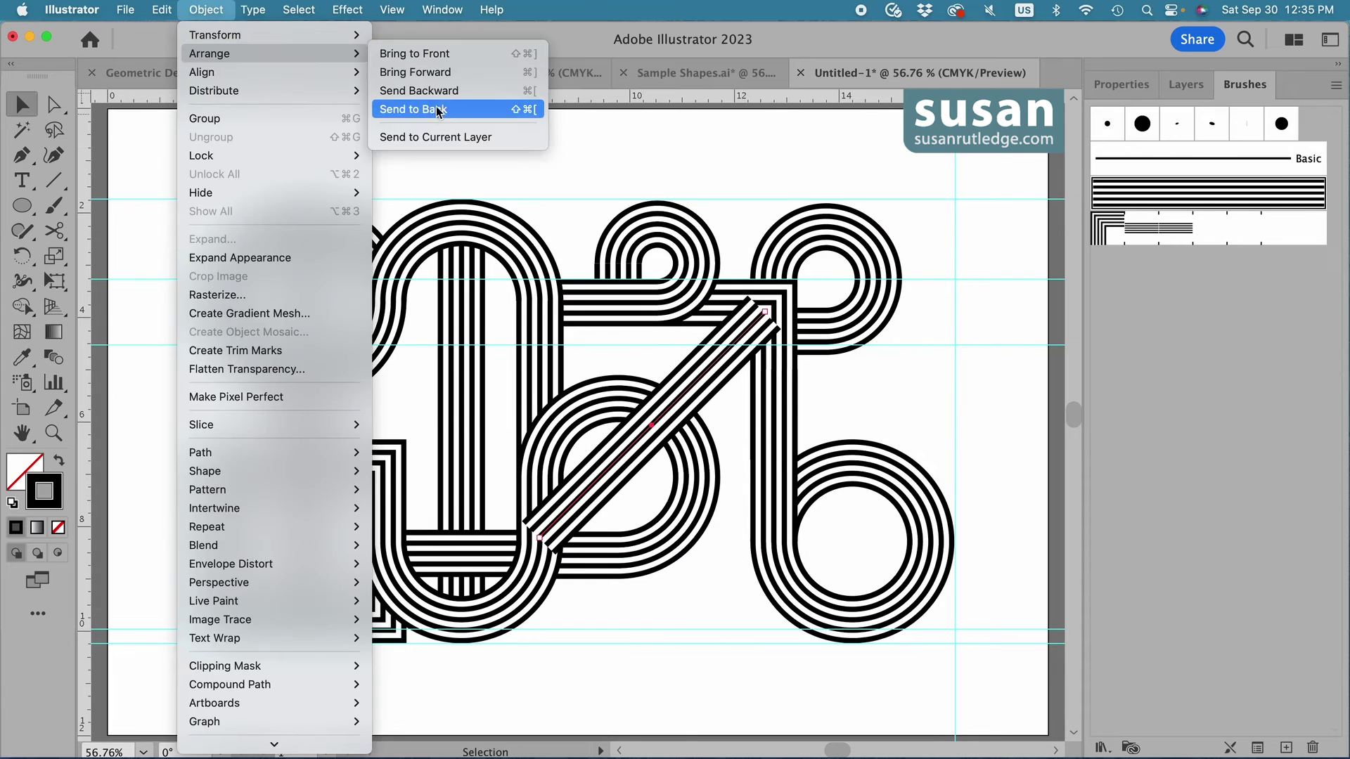
{"action": "left_click", "coordinate": [478, 112]}
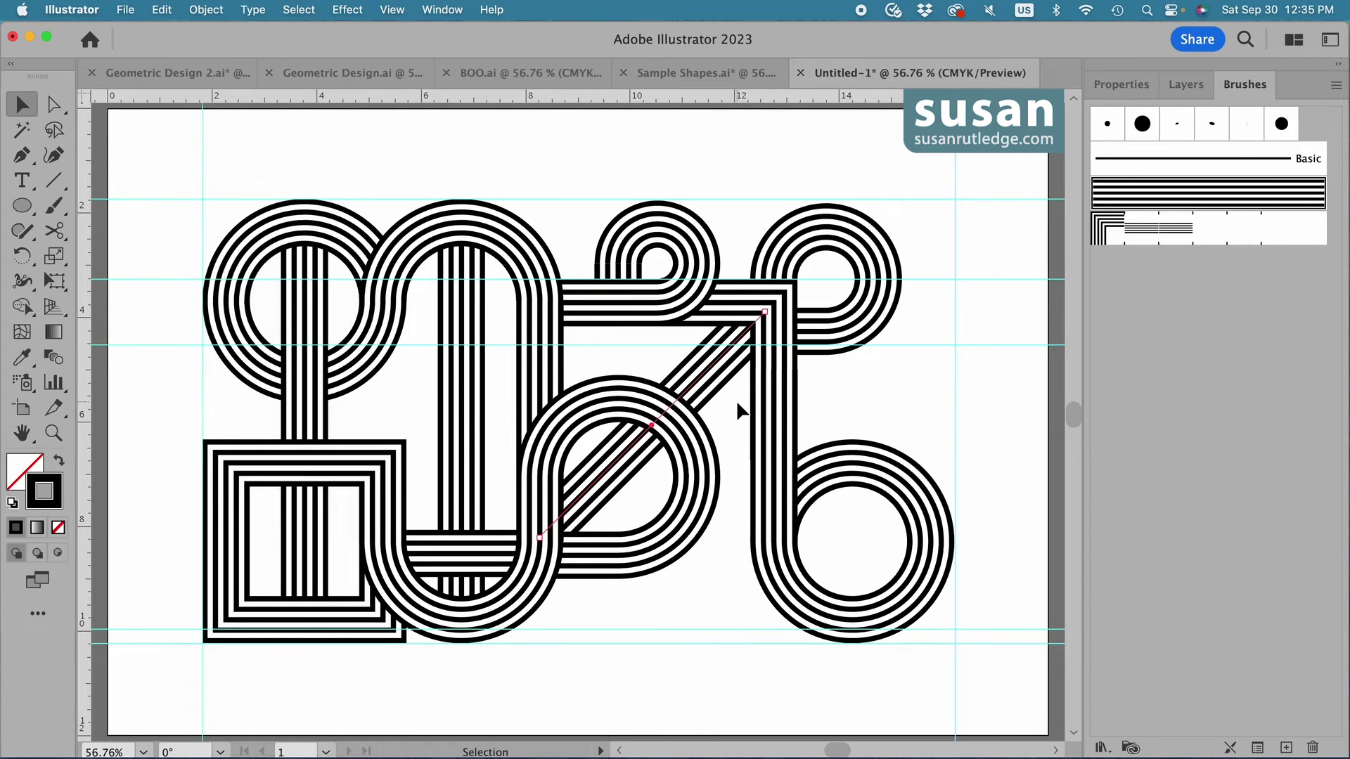
Cut the diagonal line on both sides of the three-quarter circle's upper band and bring the middle piece to the front.
{"action": "key", "text": "c"}
{"action": "left_click", "coordinate": [632, 444]}
{"action": "left_click", "coordinate": [691, 386]}
{"action": "key", "text": "v"}
{"action": "left_click", "coordinate": [206, 10]}
{"action": "mouse_move", "coordinate": [296, 59]}
{"action": "left_click", "coordinate": [414, 54]}
{"action": "left_click", "coordinate": [817, 146]}
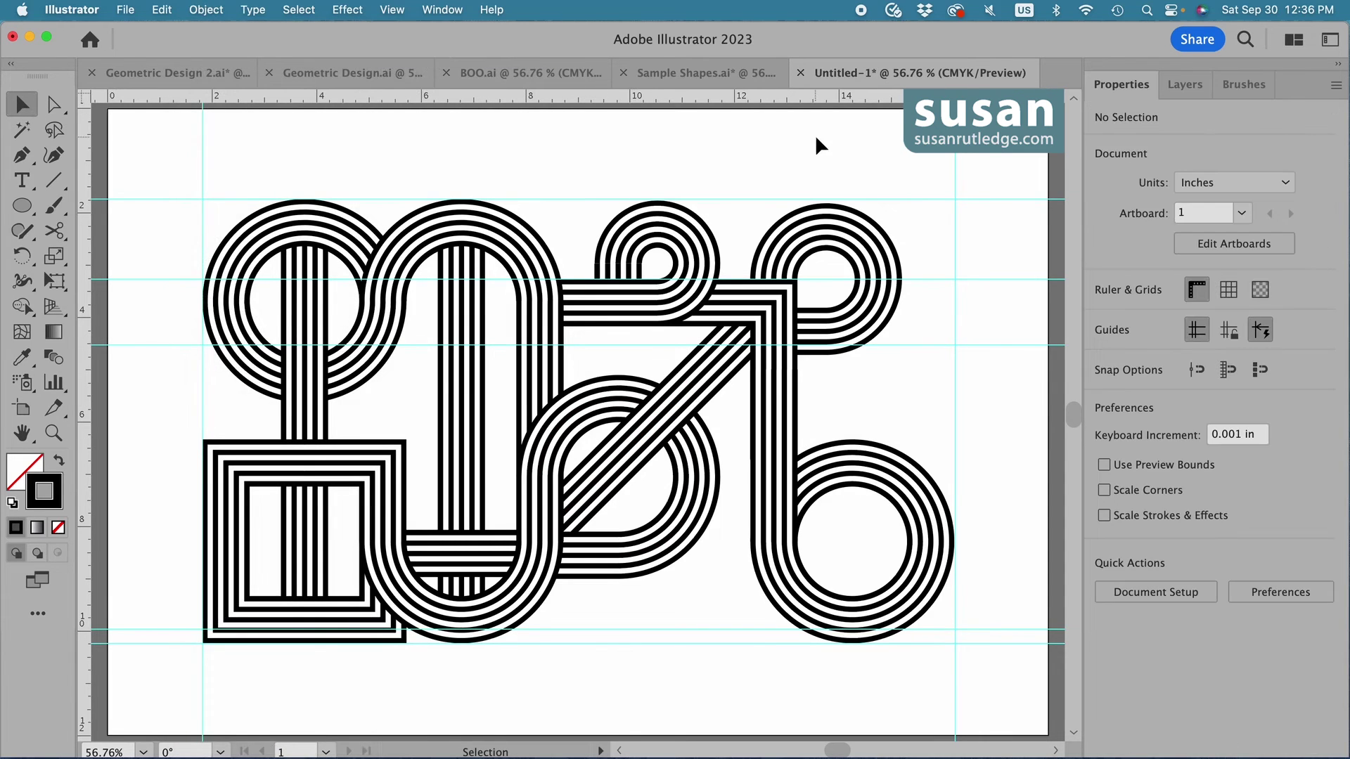
Cut the tall oval's vertical line above and below the horizontal stripes, bring the middle piece to the front, and deselect.
{"action": "left_click", "coordinate": [478, 415]}
{"action": "key", "text": "c"}
{"action": "left_click", "coordinate": [461, 515]}
{"action": "left_click", "coordinate": [461, 589]}
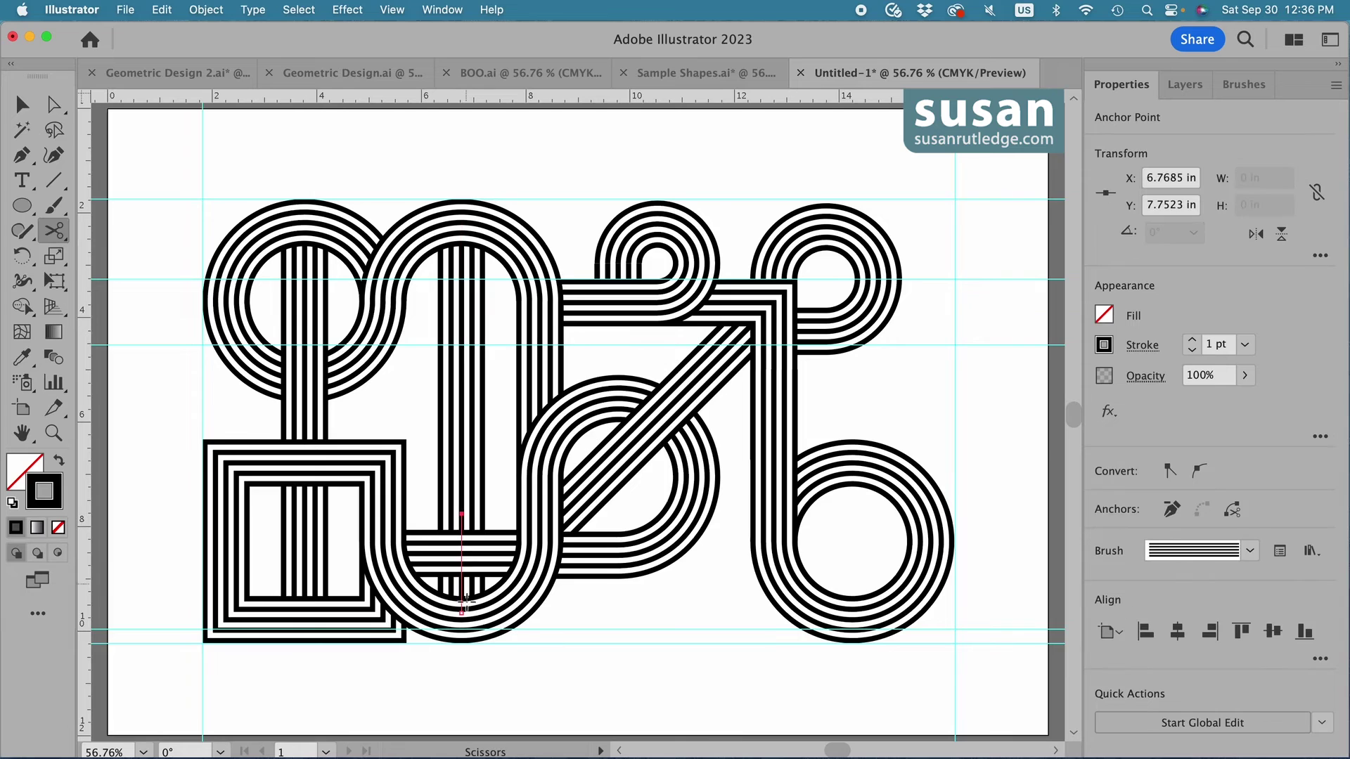
{"action": "key", "text": "v"}
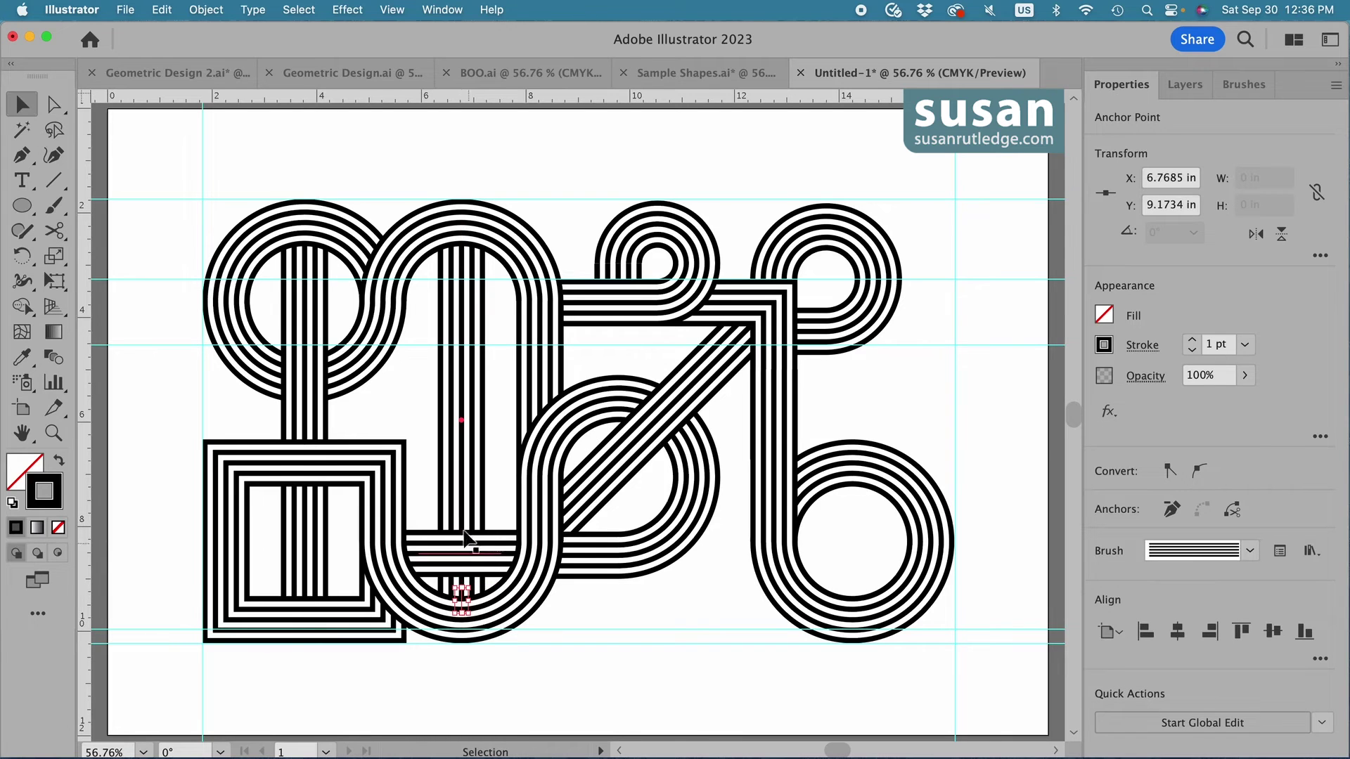
{"action": "left_click", "coordinate": [470, 552]}
{"action": "left_click", "coordinate": [206, 9]}
{"action": "mouse_move", "coordinate": [281, 54]}
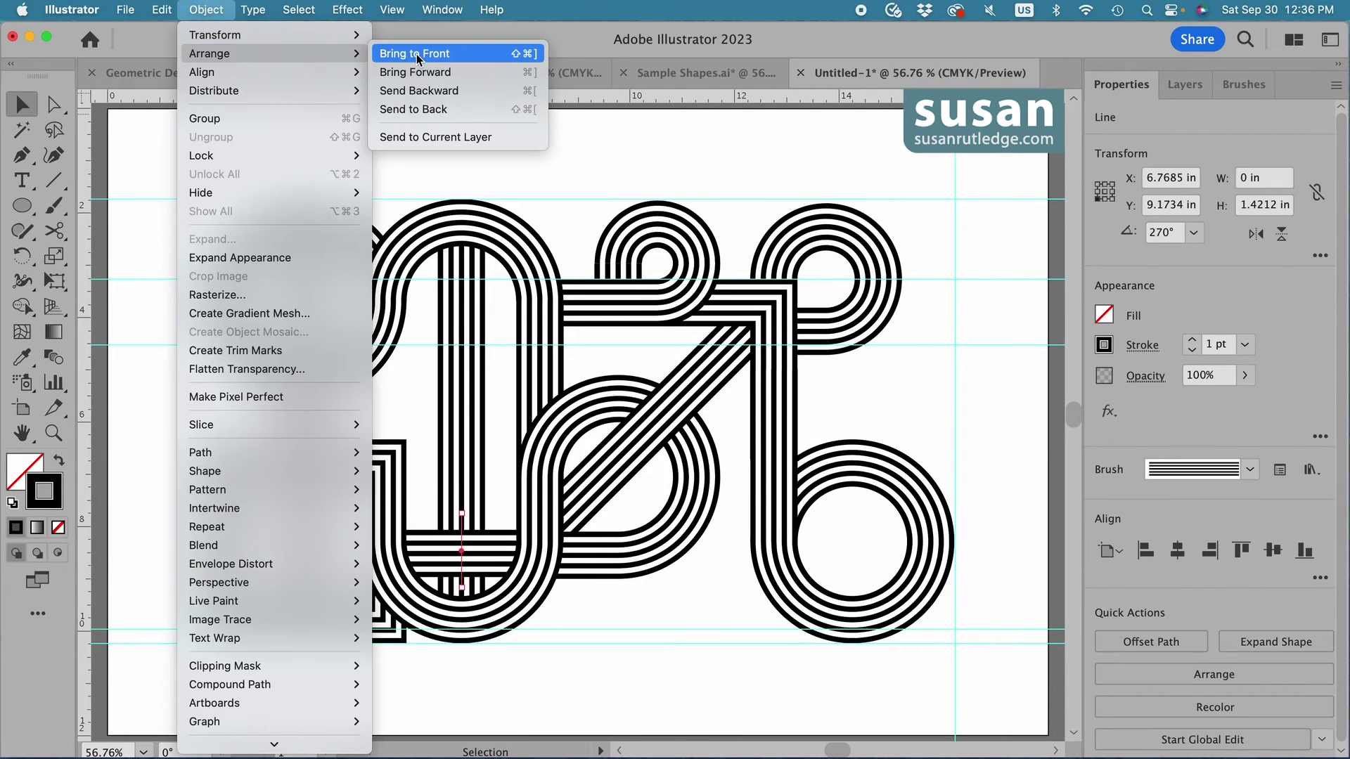
{"action": "left_click", "coordinate": [418, 53]}
{"action": "left_click", "coordinate": [982, 415]}
Hide the guides in the document.
{"action": "key", "text": "F5"}
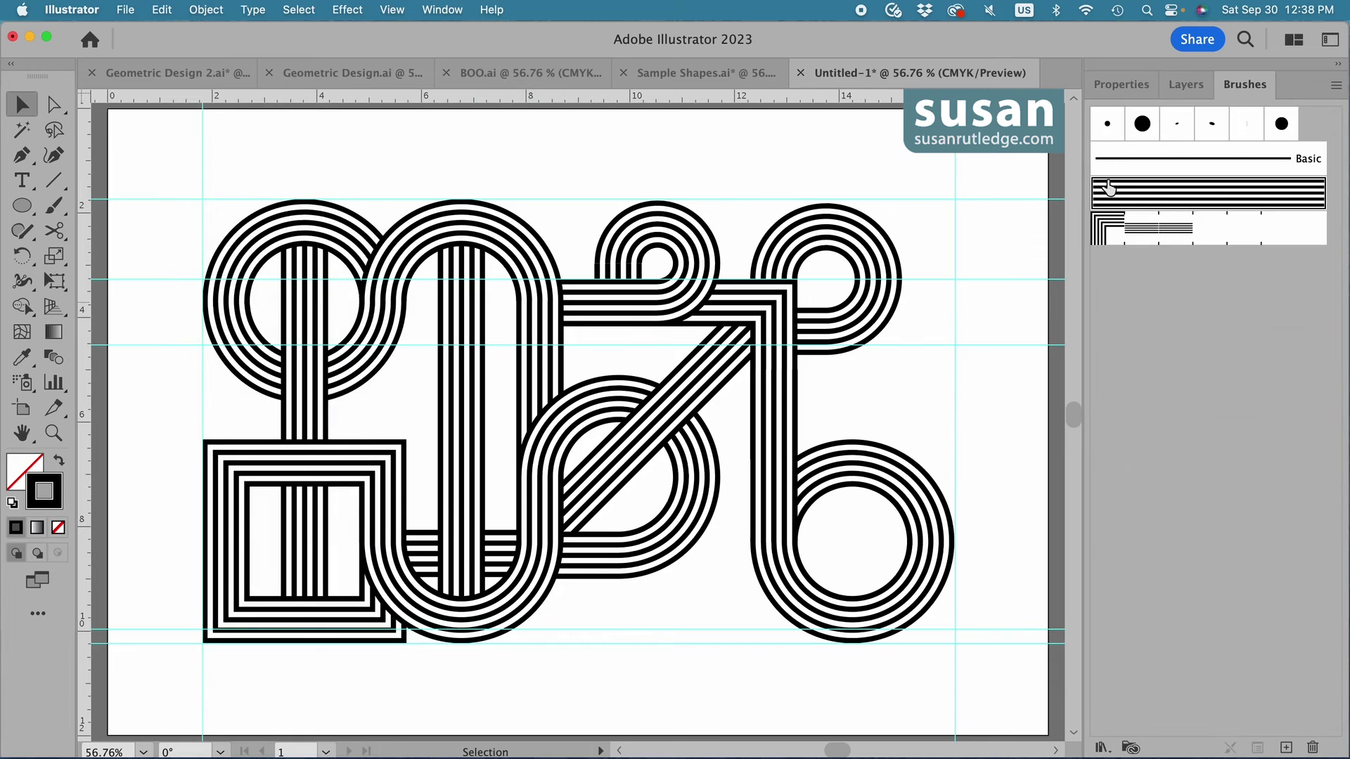
{"action": "left_click", "coordinate": [1112, 84]}
{"action": "left_click", "coordinate": [1197, 329]}
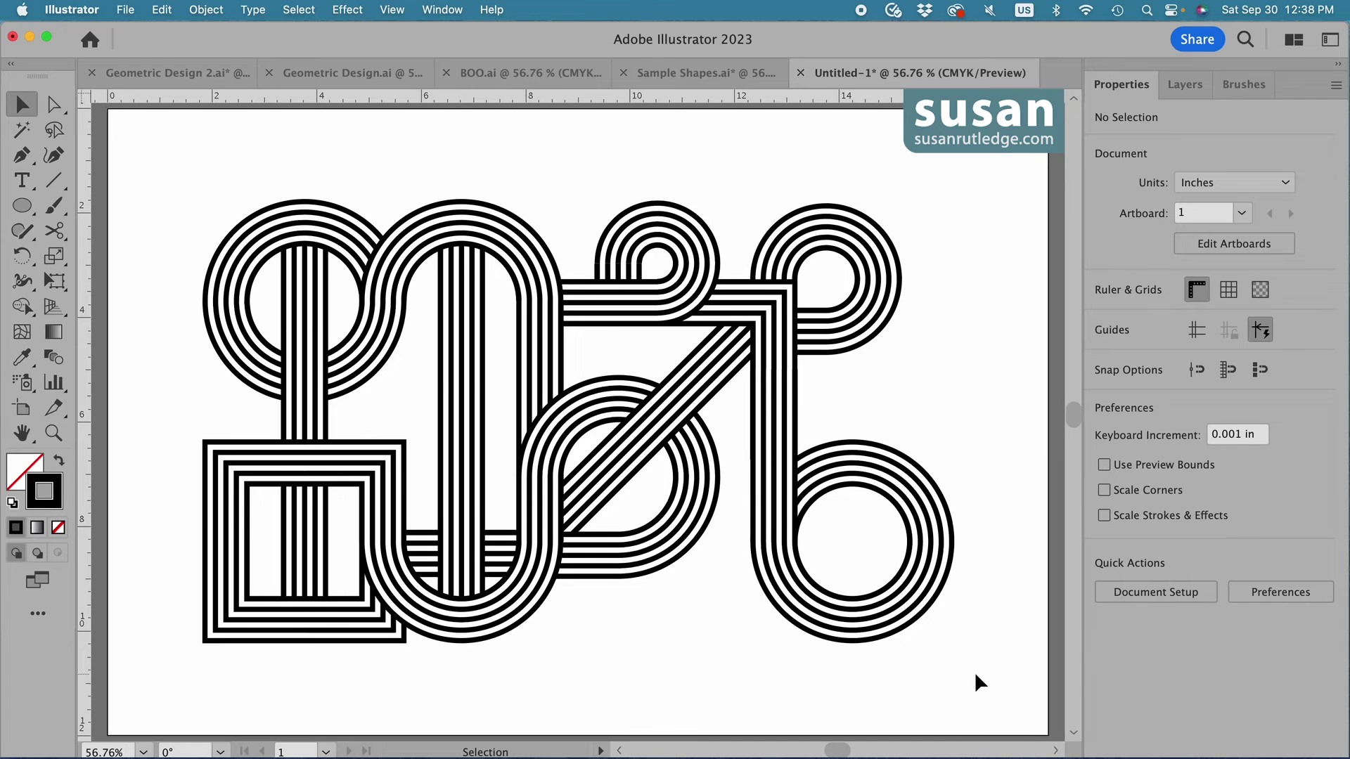
Create a rectangle 18 in wide and 12 in high for the background.
{"action": "key", "text": "m"}
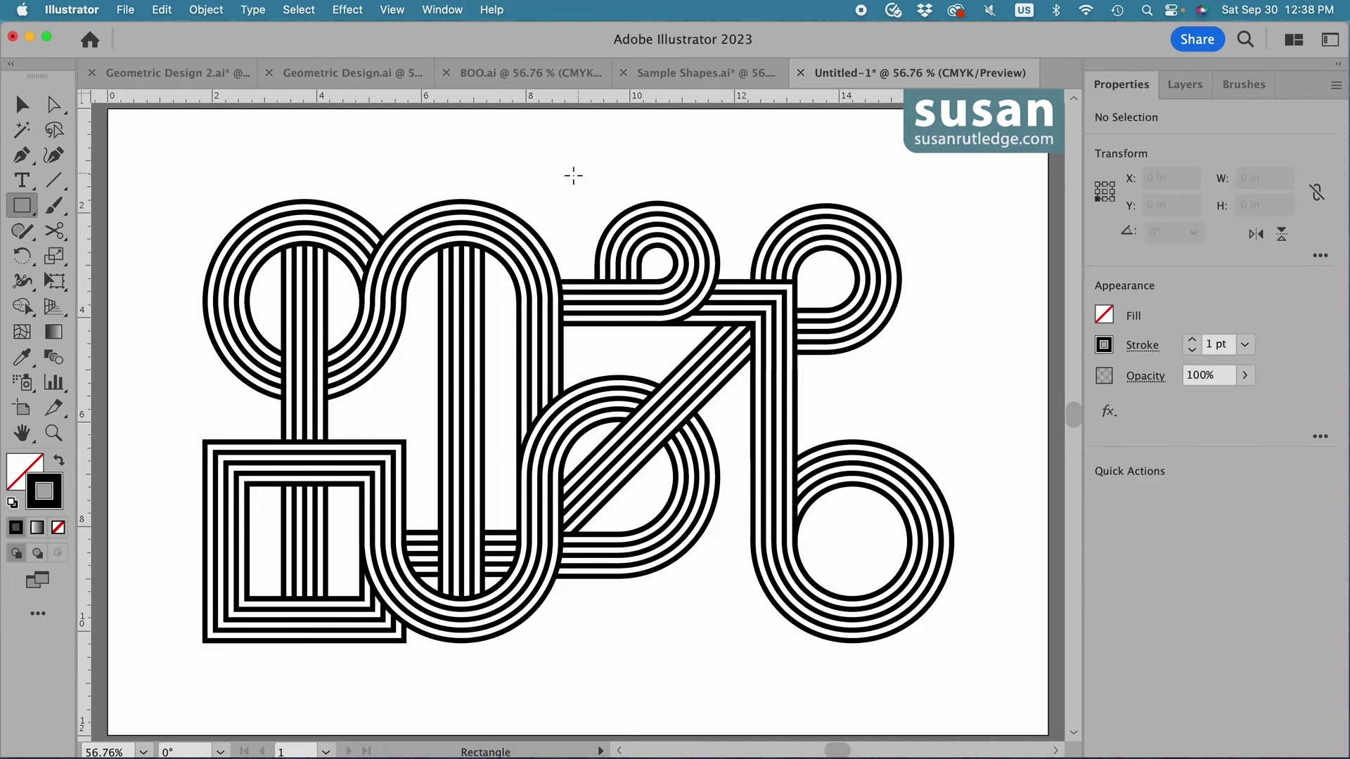
{"action": "left_click", "coordinate": [544, 175]}
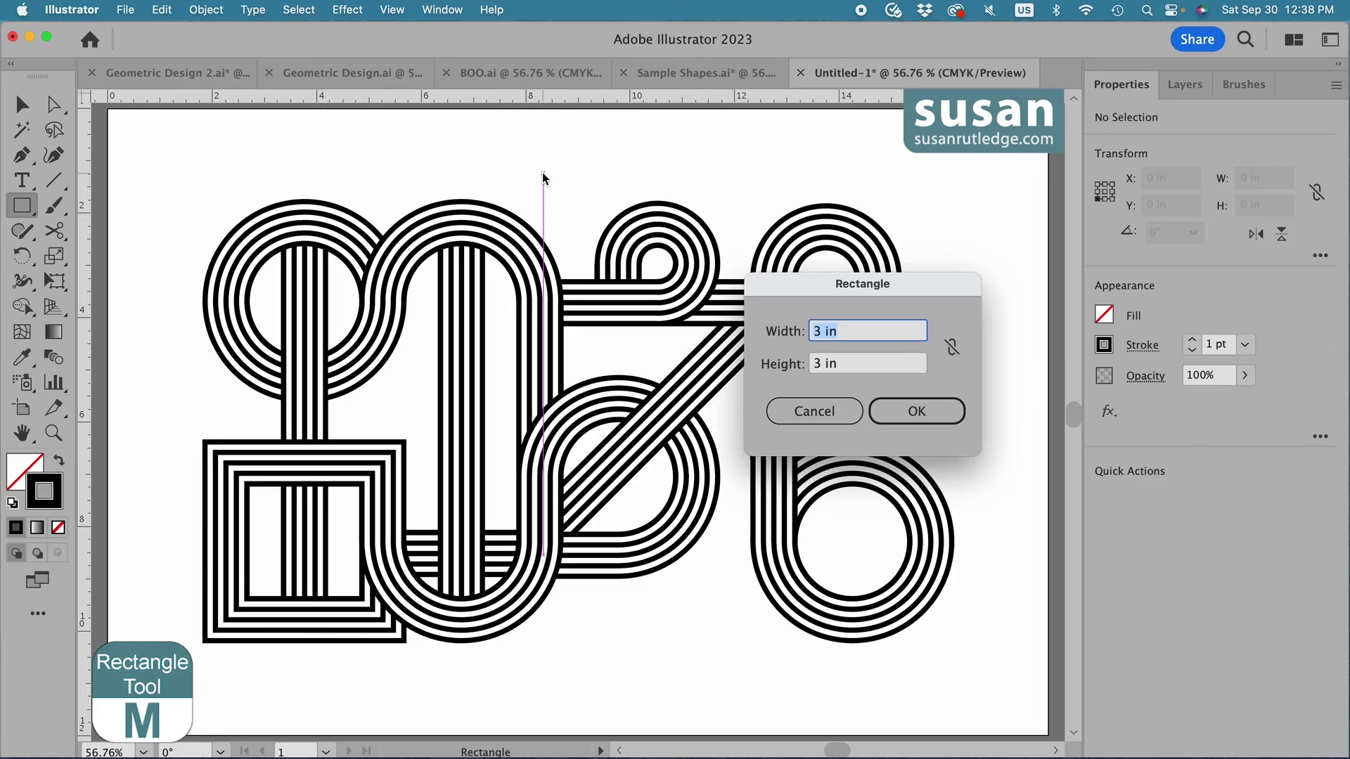
{"action": "type", "text": "1"}
{"action": "key", "text": "Tab"}
{"action": "type", "text": "12"}
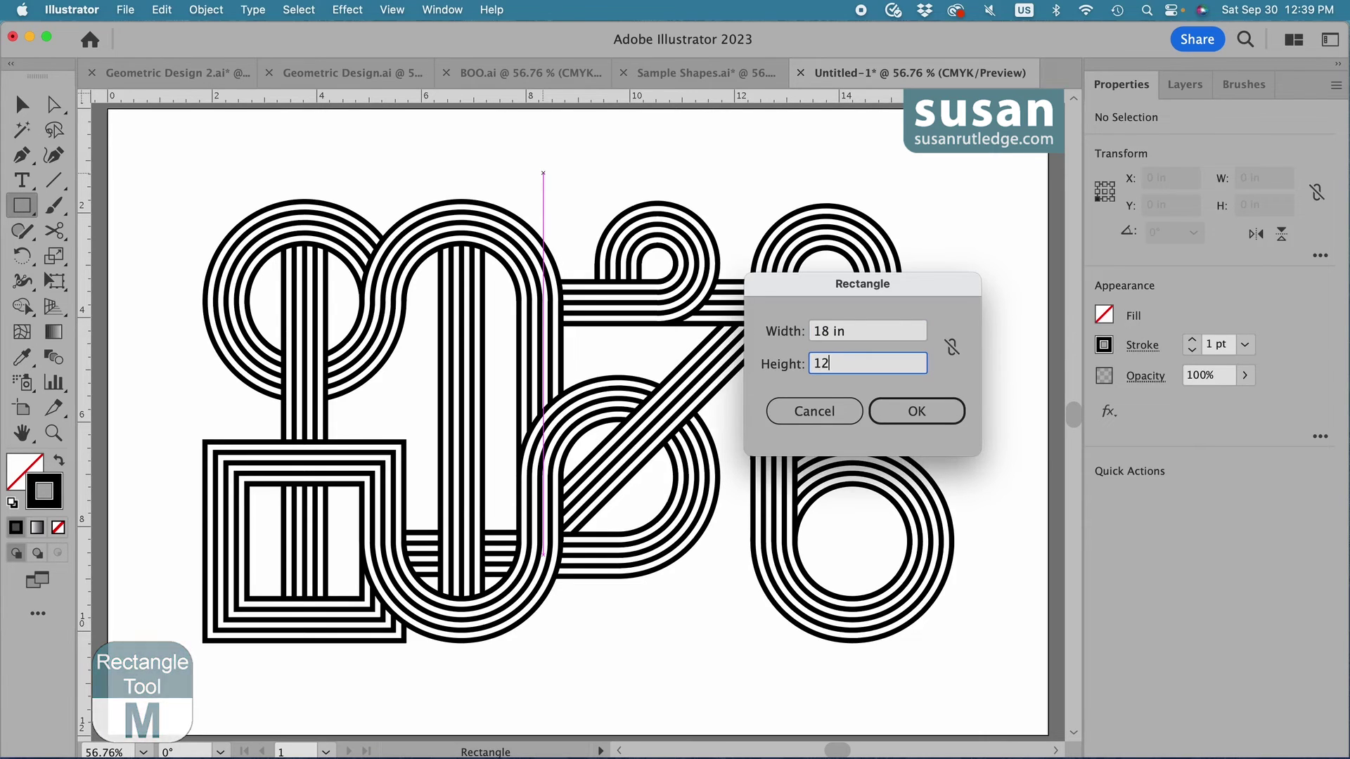
{"action": "left_click", "coordinate": [935, 411]}
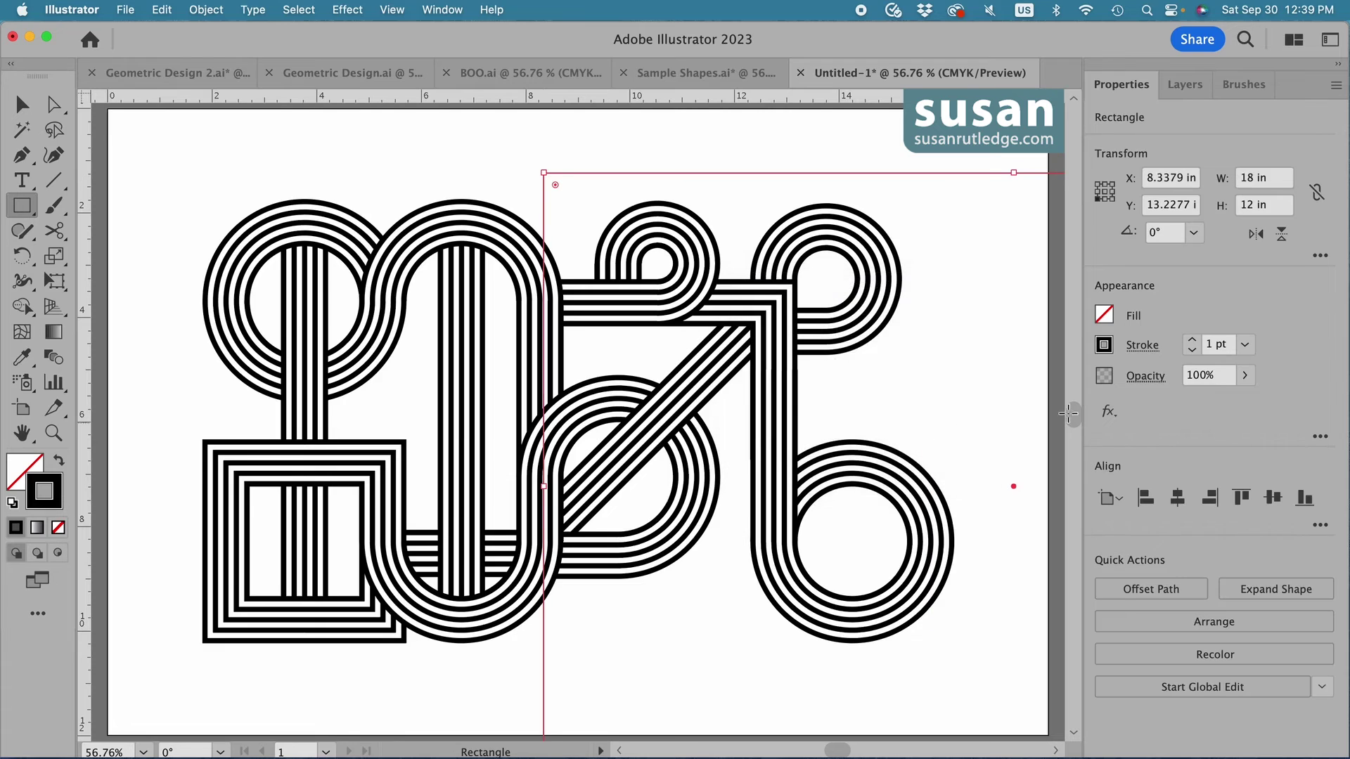
Fill the background rectangle with the light yellow-green swatch.
{"action": "left_click", "coordinate": [1104, 316]}
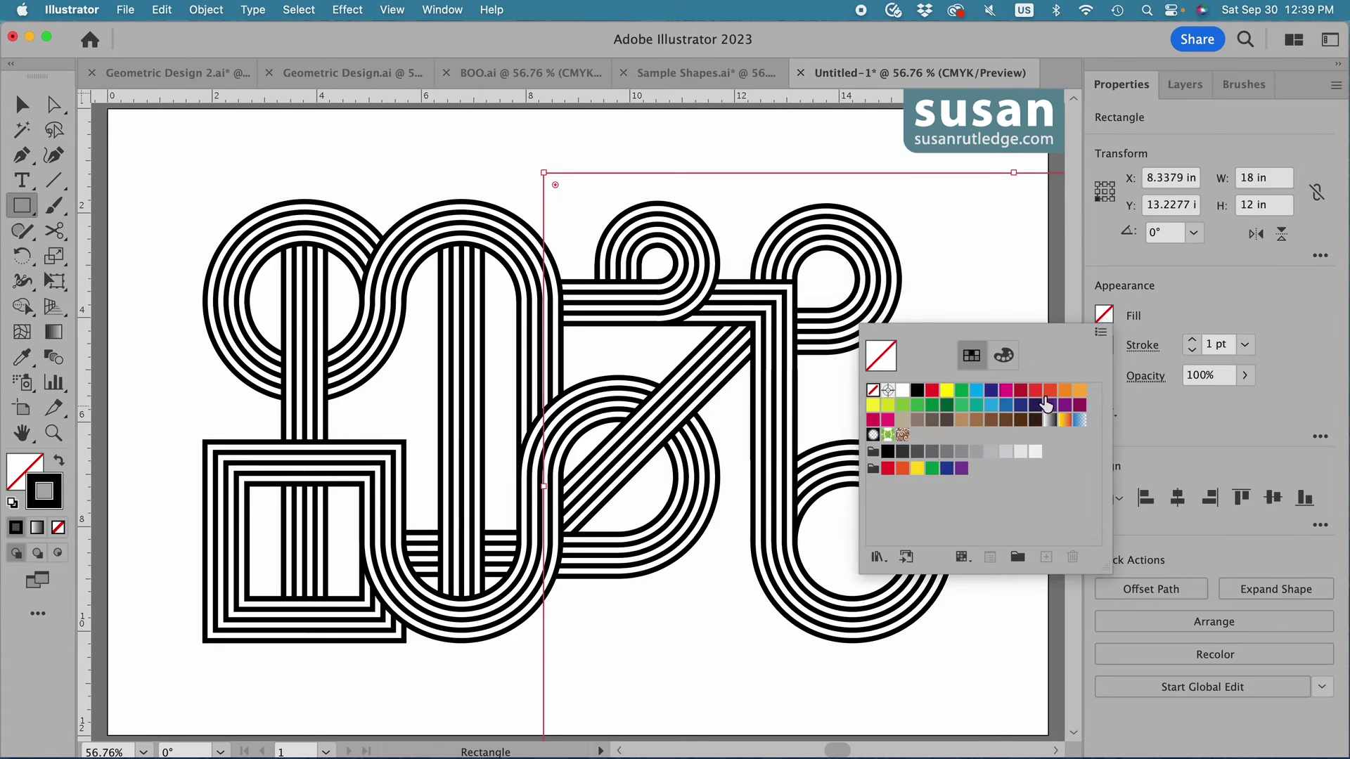
{"action": "left_click", "coordinate": [903, 405]}
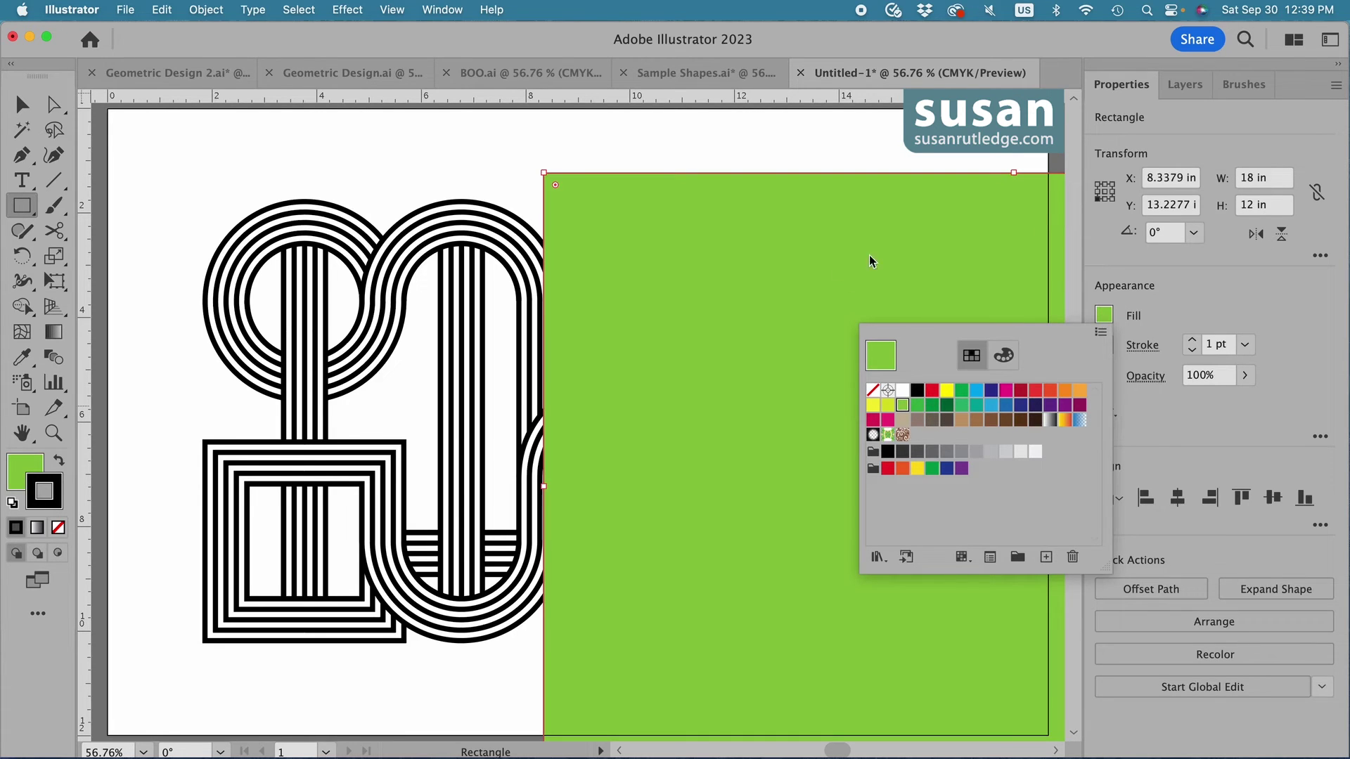
{"action": "left_click", "coordinate": [997, 222]}
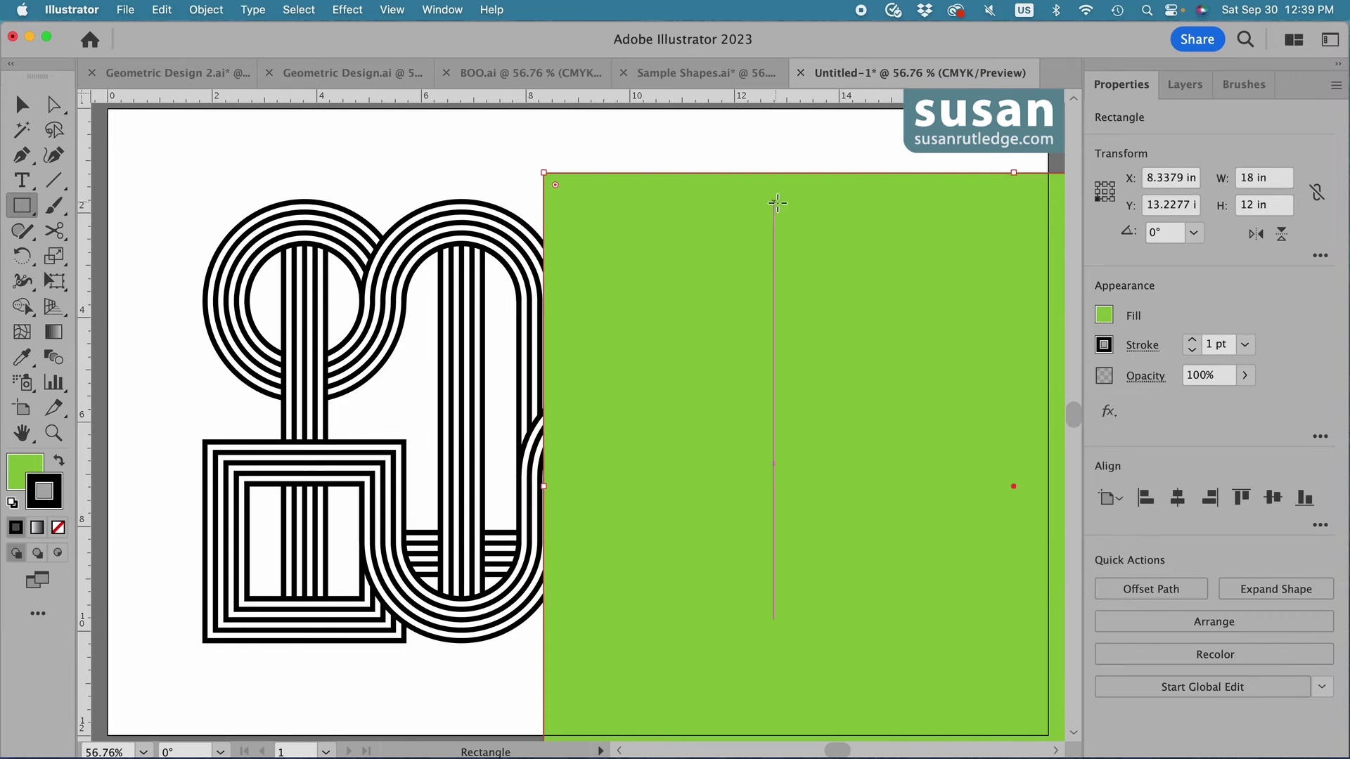
Center the green rectangle horizontally and vertically on the artboard, send it behind the striped design, and deselect.
{"action": "left_click", "coordinate": [1178, 497]}
{"action": "left_click", "coordinate": [1275, 500]}
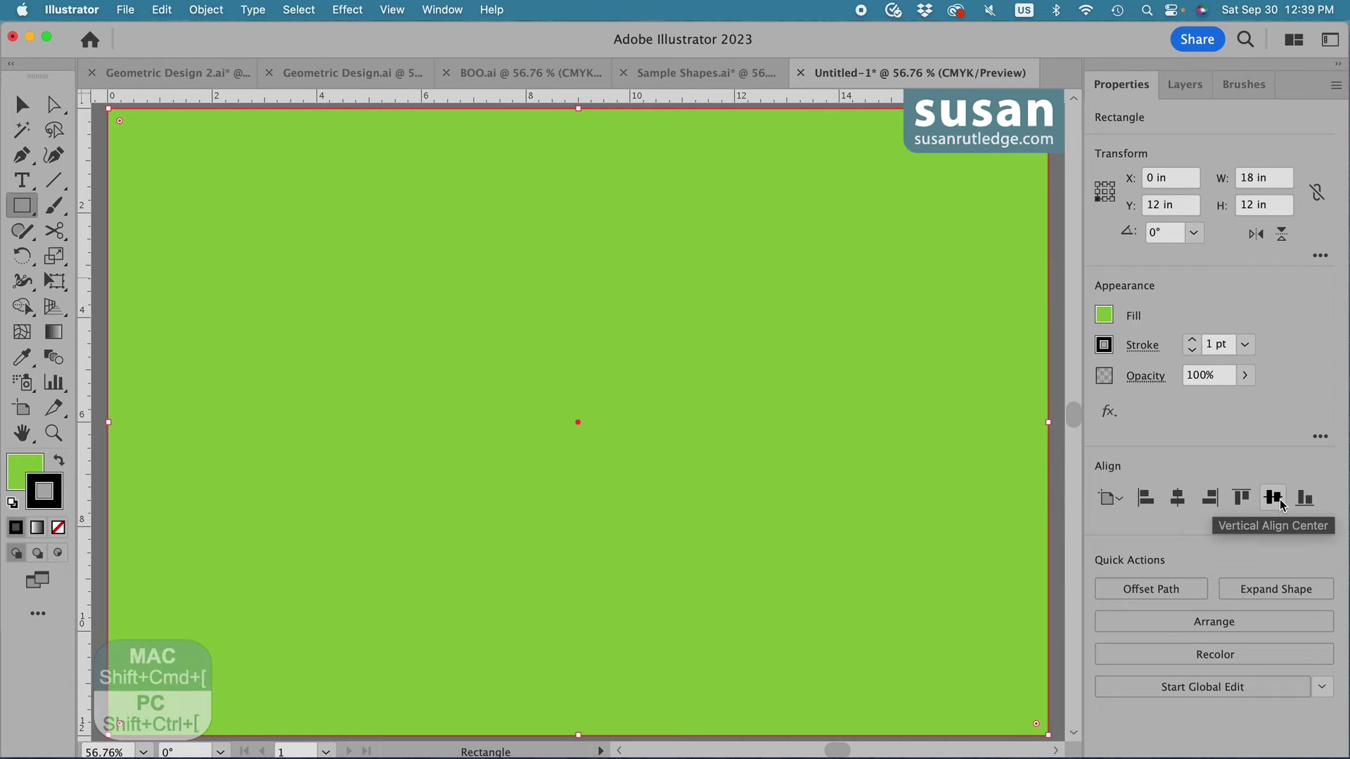
{"action": "key", "text": "shift+super+bracketleft"}
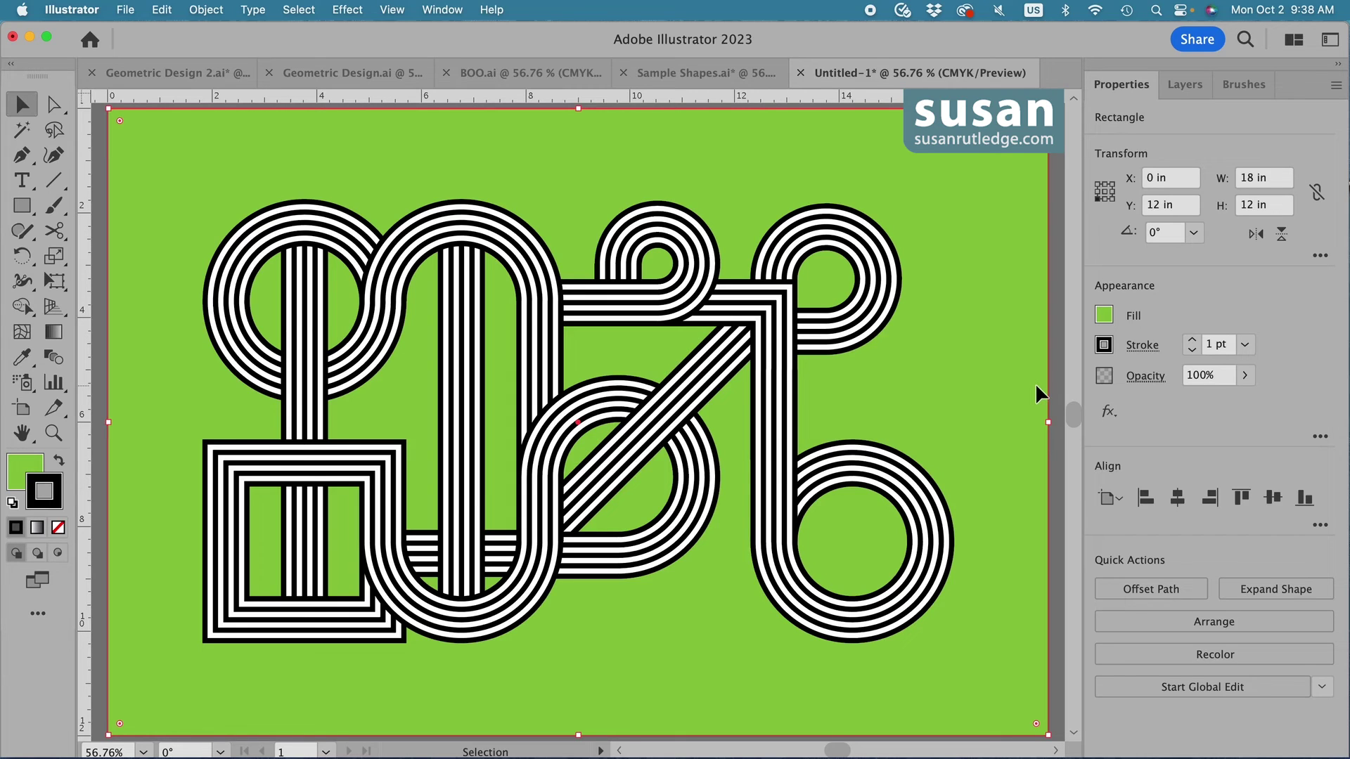
{"action": "left_click", "coordinate": [1052, 363]}
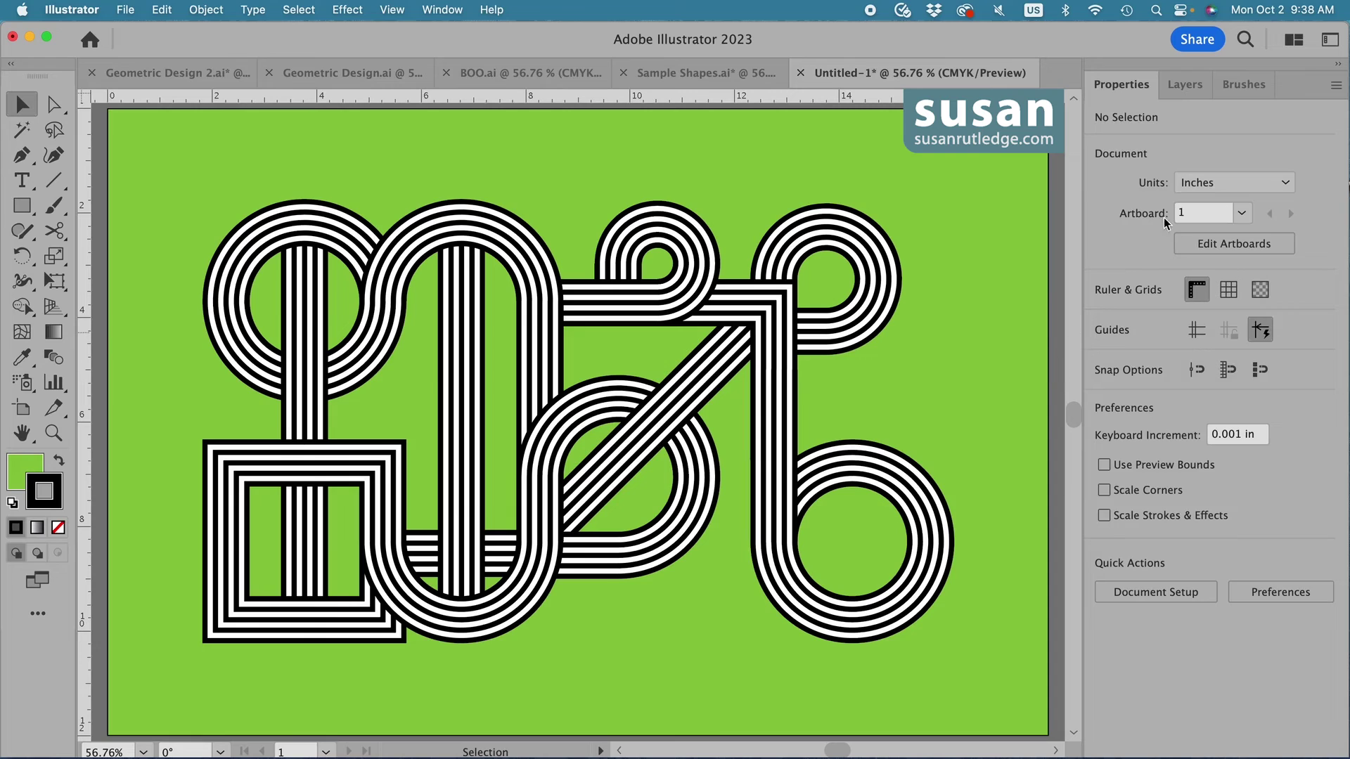
Set the Lines Art Brush's colorization method to Tints and apply the change to the existing strokes.
{"action": "left_click", "coordinate": [1232, 86]}
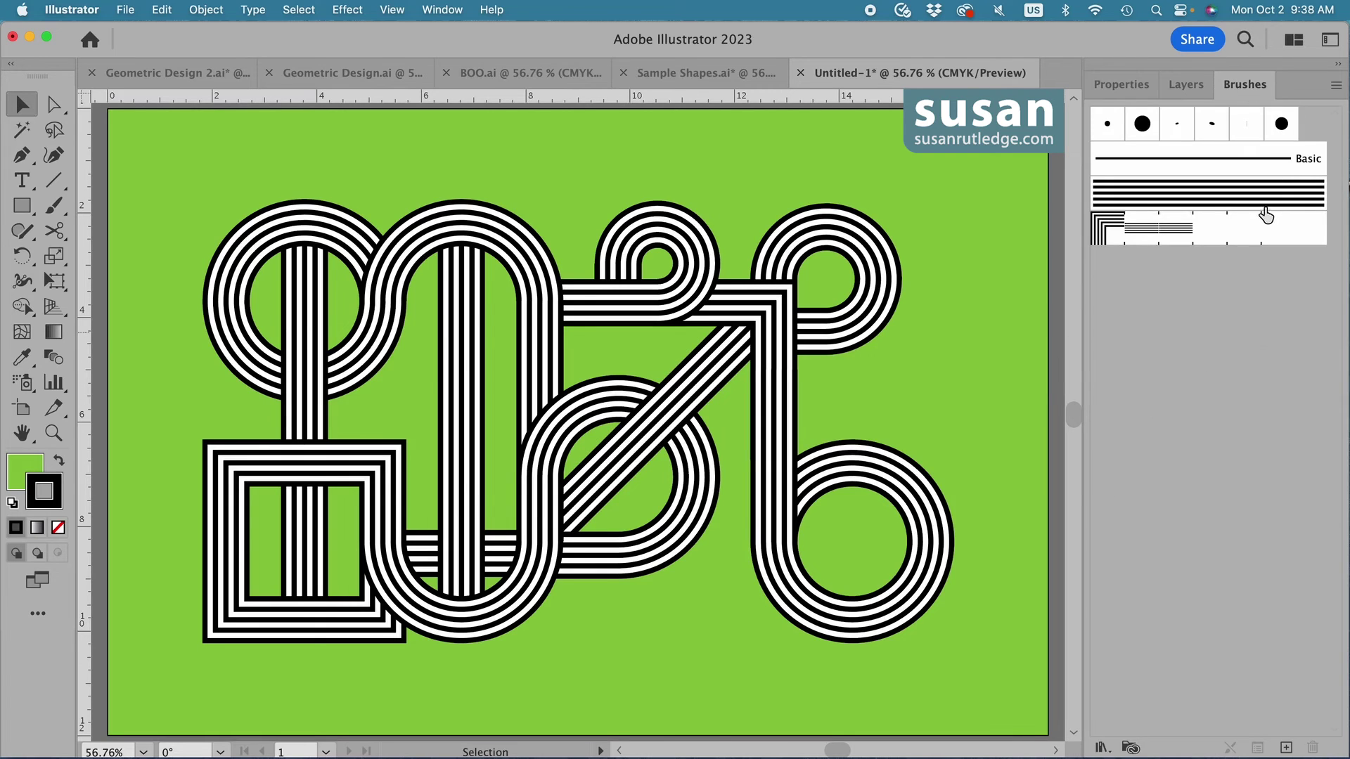
{"action": "double_click", "coordinate": [1140, 197]}
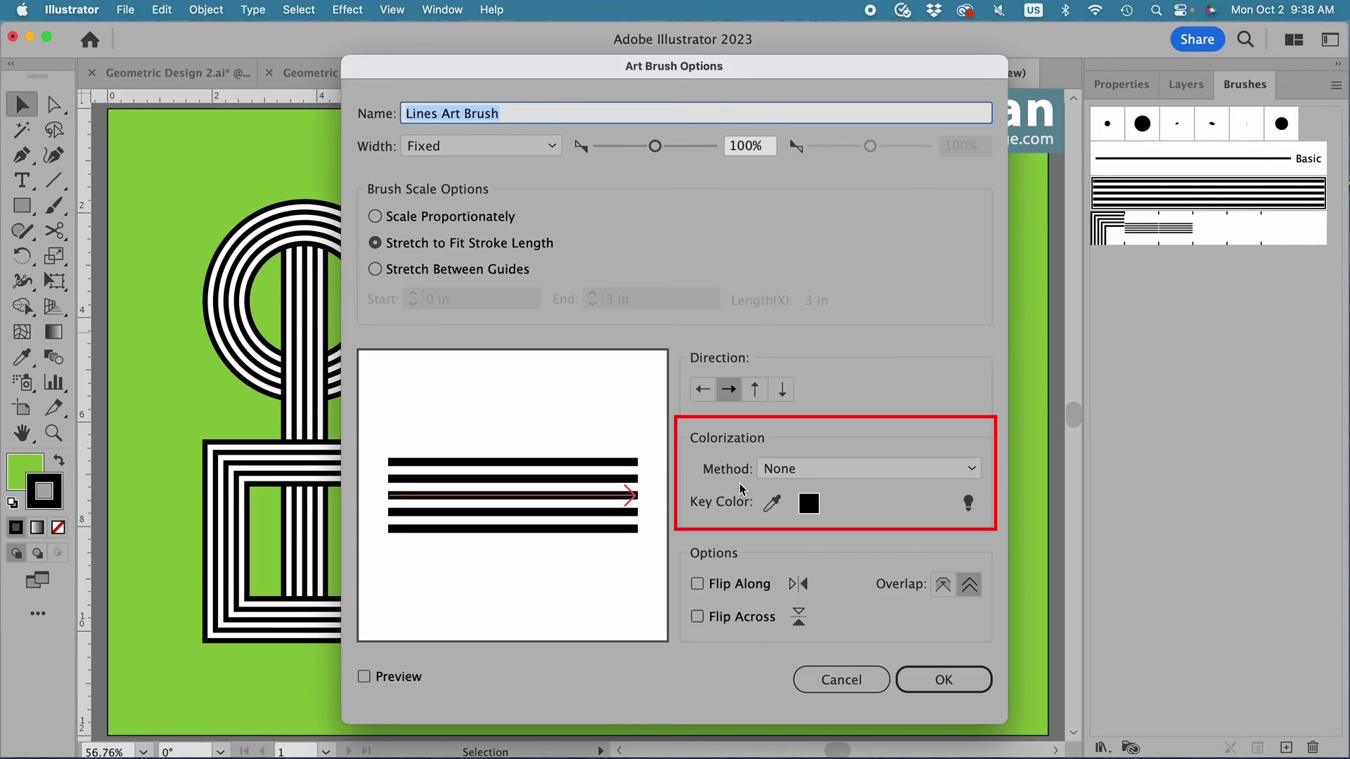
{"action": "left_click", "coordinate": [976, 472]}
{"action": "left_click", "coordinate": [806, 516]}
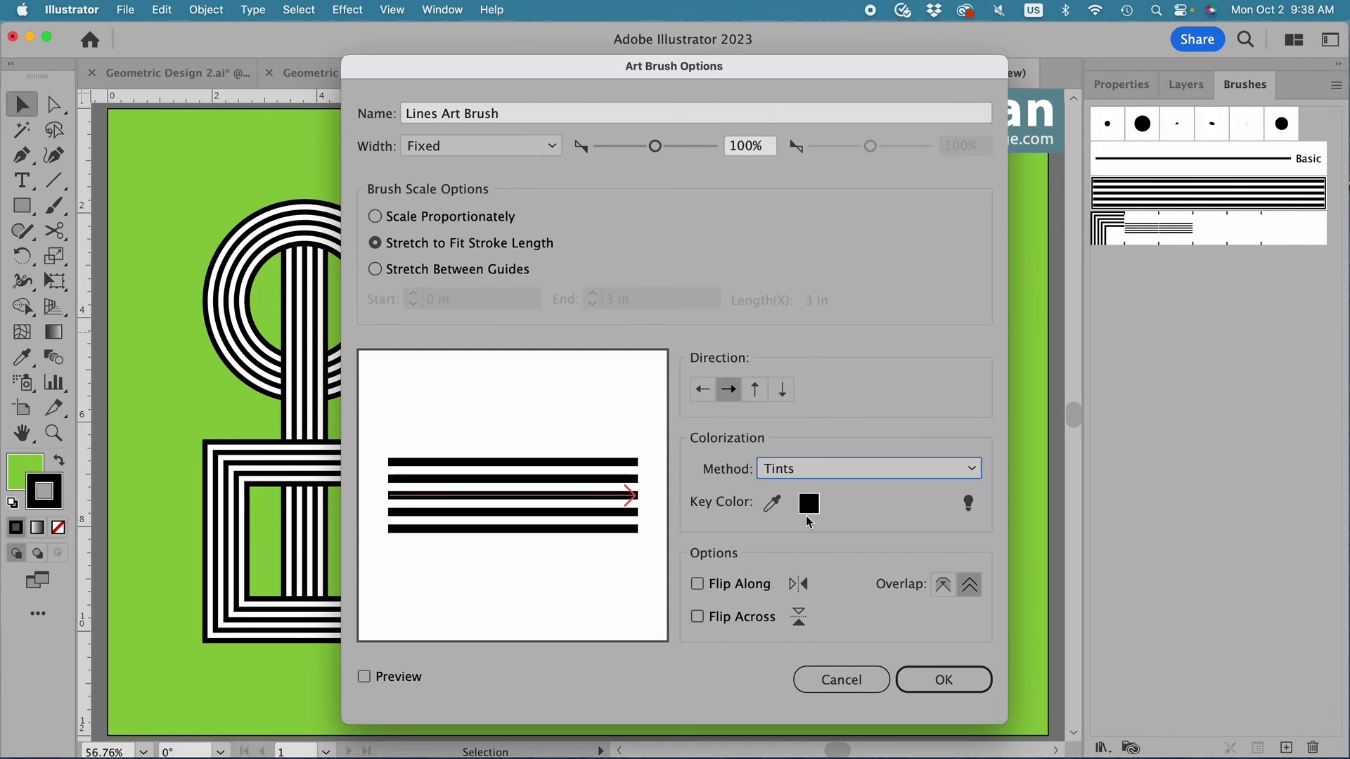
{"action": "left_click", "coordinate": [954, 684]}
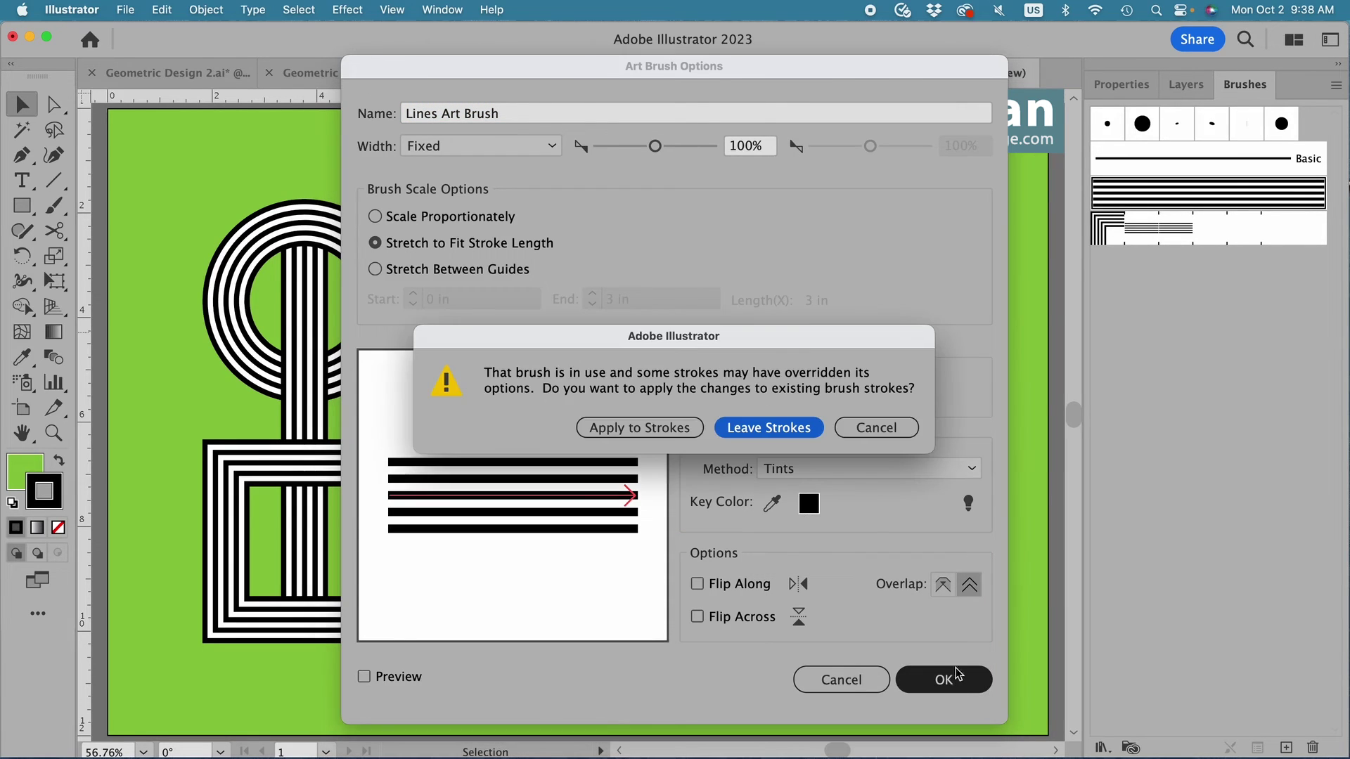
{"action": "left_click", "coordinate": [601, 432]}
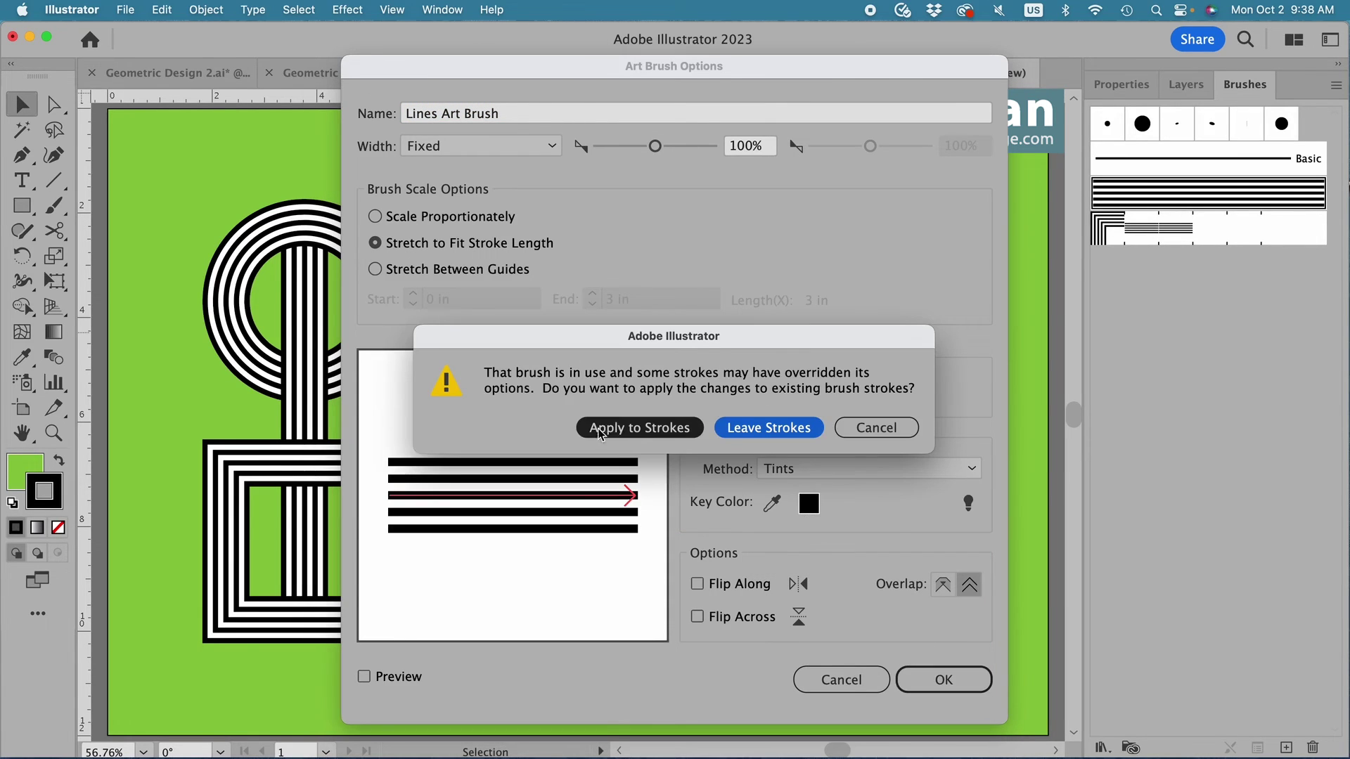
{"action": "left_click", "coordinate": [665, 429]}
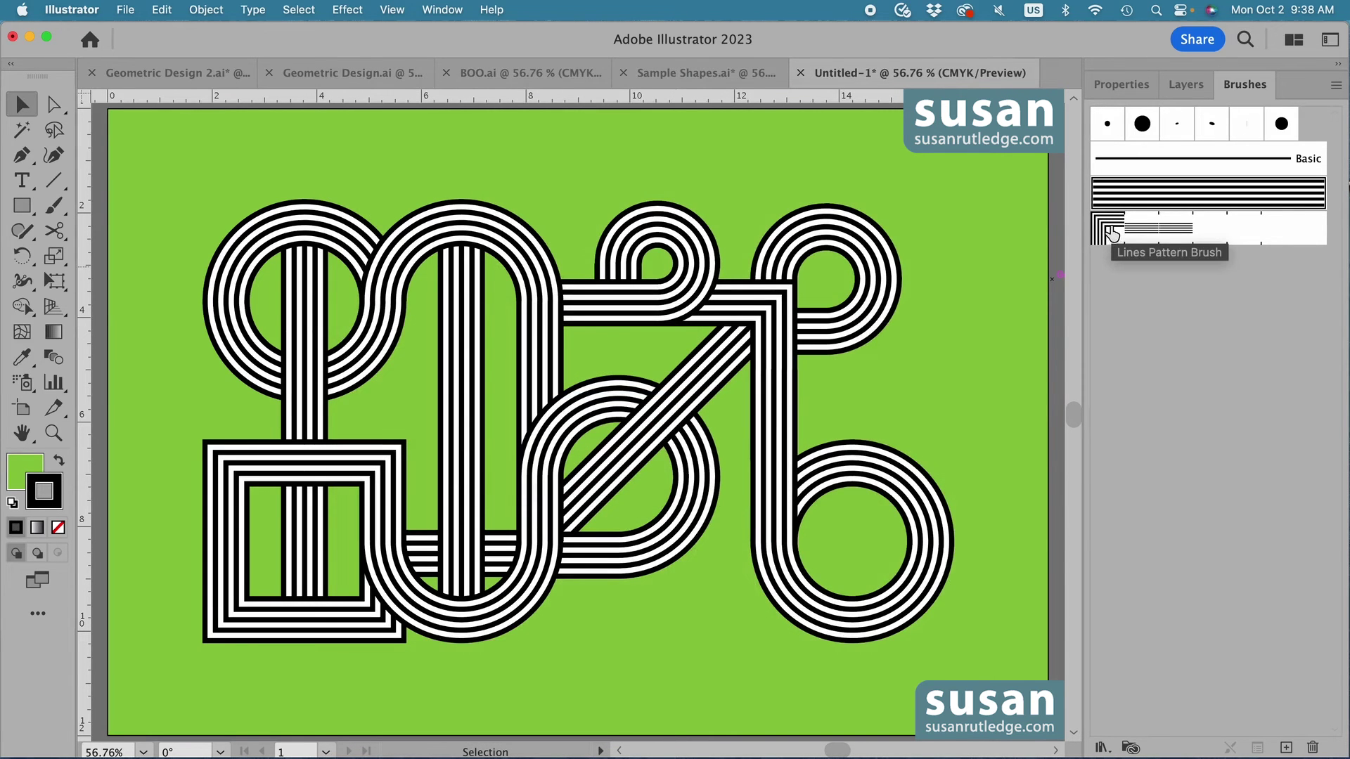
Set the Lines Pattern Brush's colorization method to Tints and apply the change to the existing strokes.
{"action": "double_click", "coordinate": [1112, 235]}
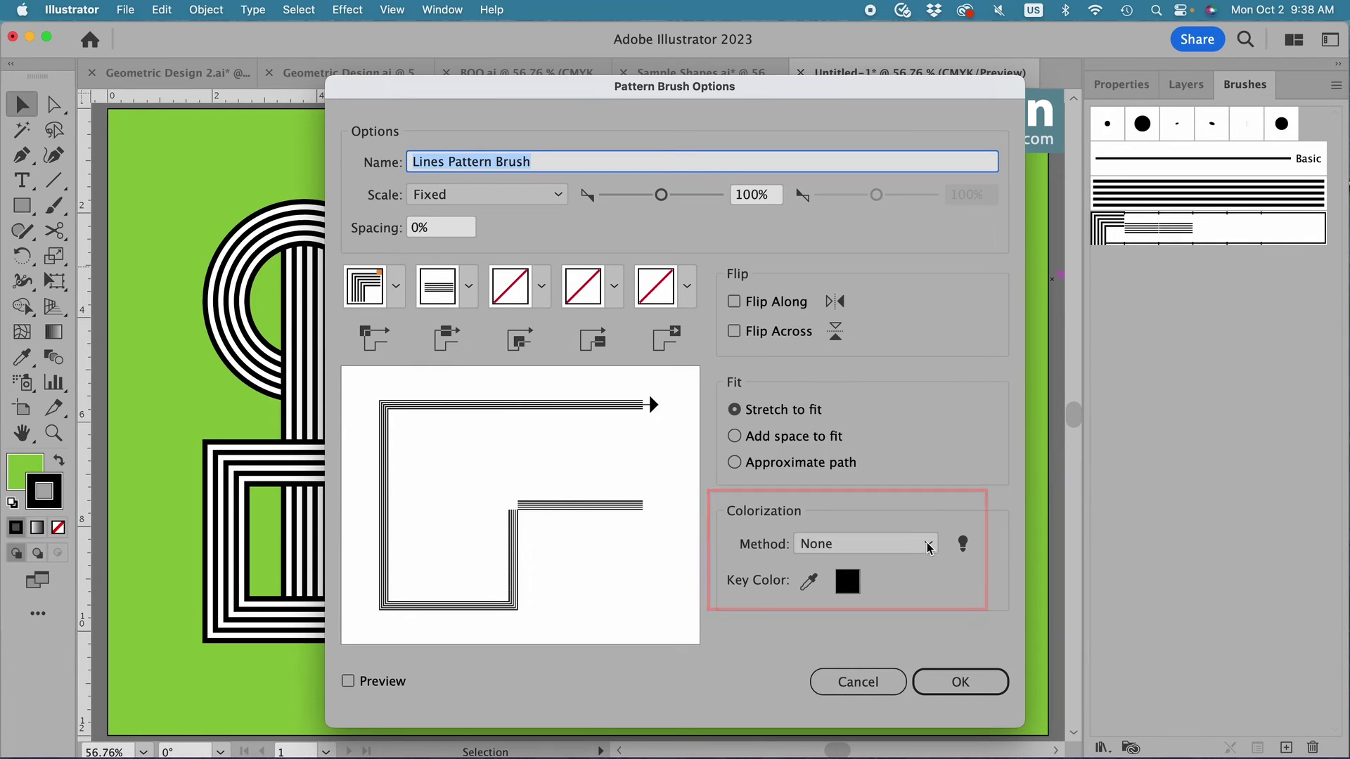
{"action": "left_click", "coordinate": [920, 551]}
{"action": "left_click", "coordinate": [844, 595]}
{"action": "left_click", "coordinate": [959, 681]}
{"action": "left_click", "coordinate": [646, 427]}
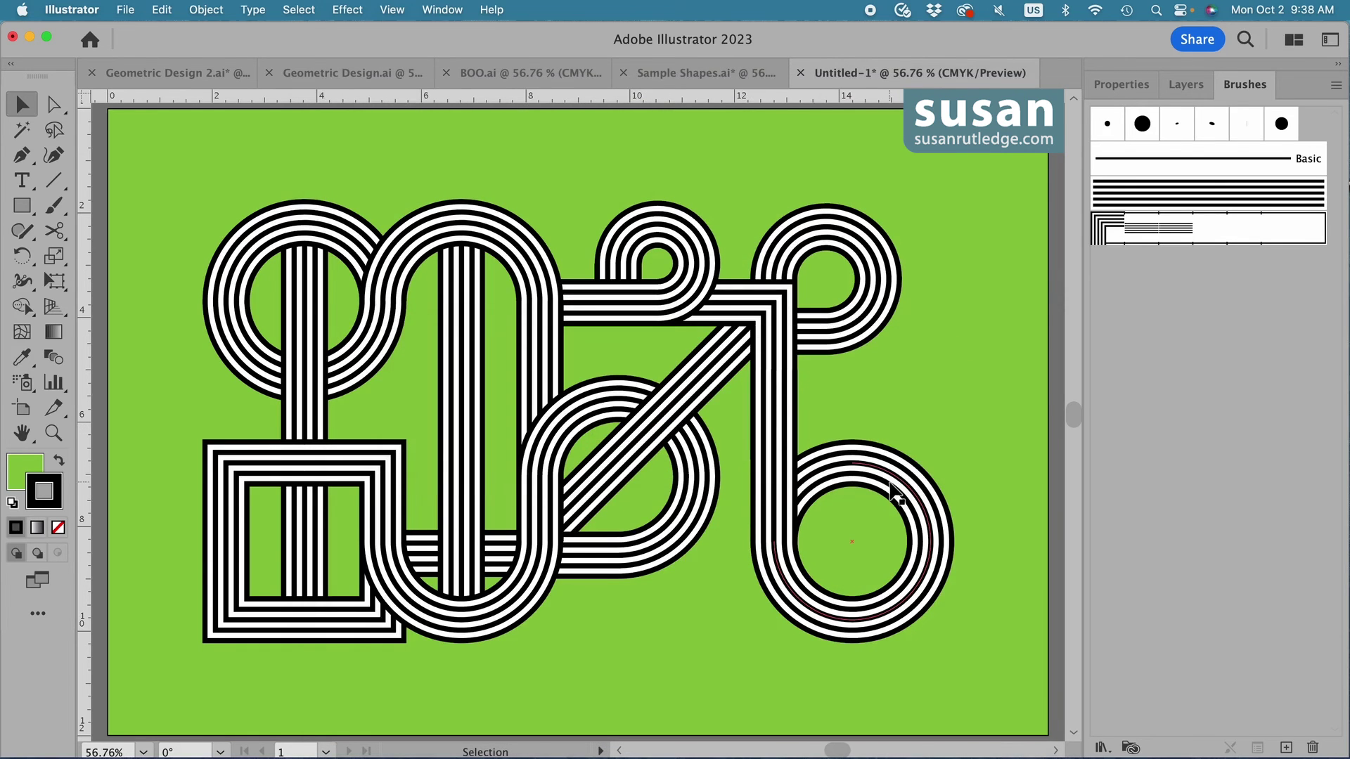
Recolor the stroke of the small striped loop at the design's upper center with the red swatch.
{"action": "left_click", "coordinate": [672, 232]}
{"action": "left_click", "coordinate": [1107, 86]}
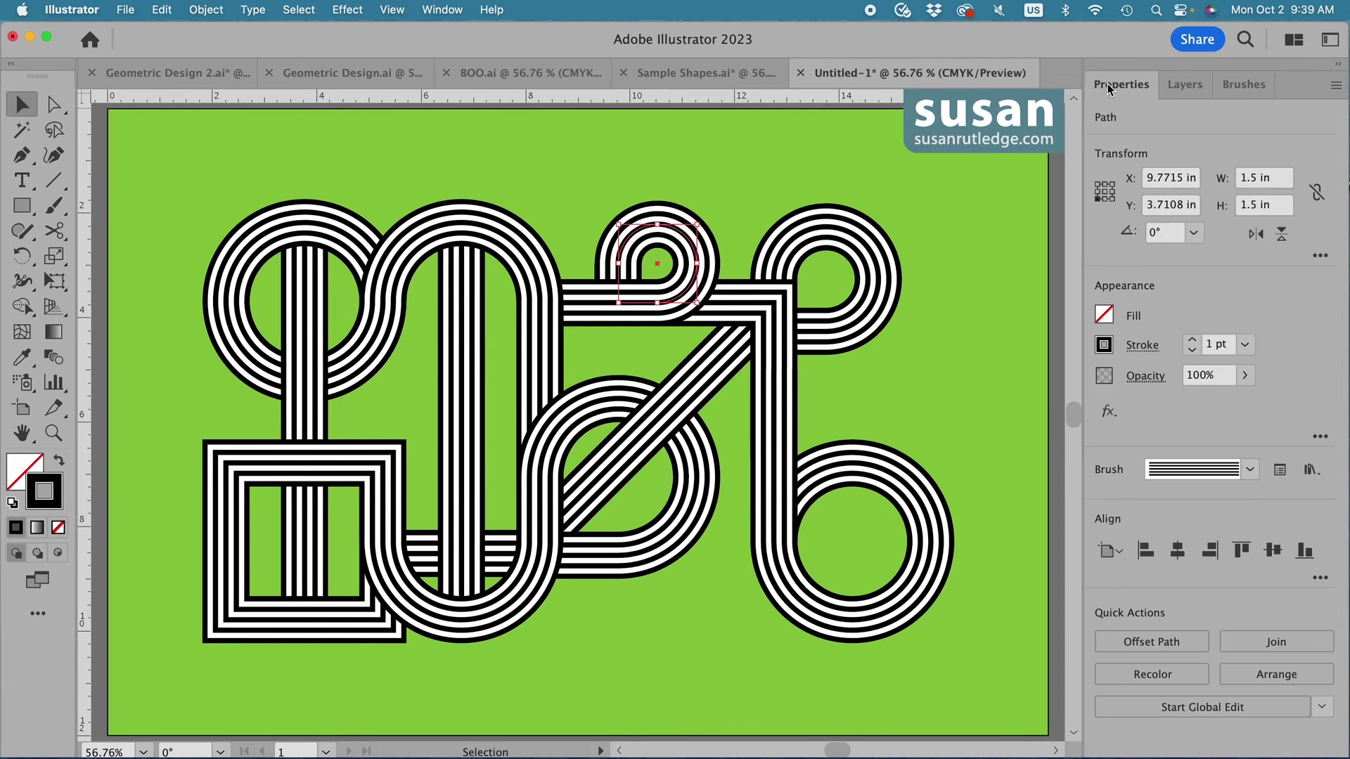
{"action": "left_click", "coordinate": [1104, 345]}
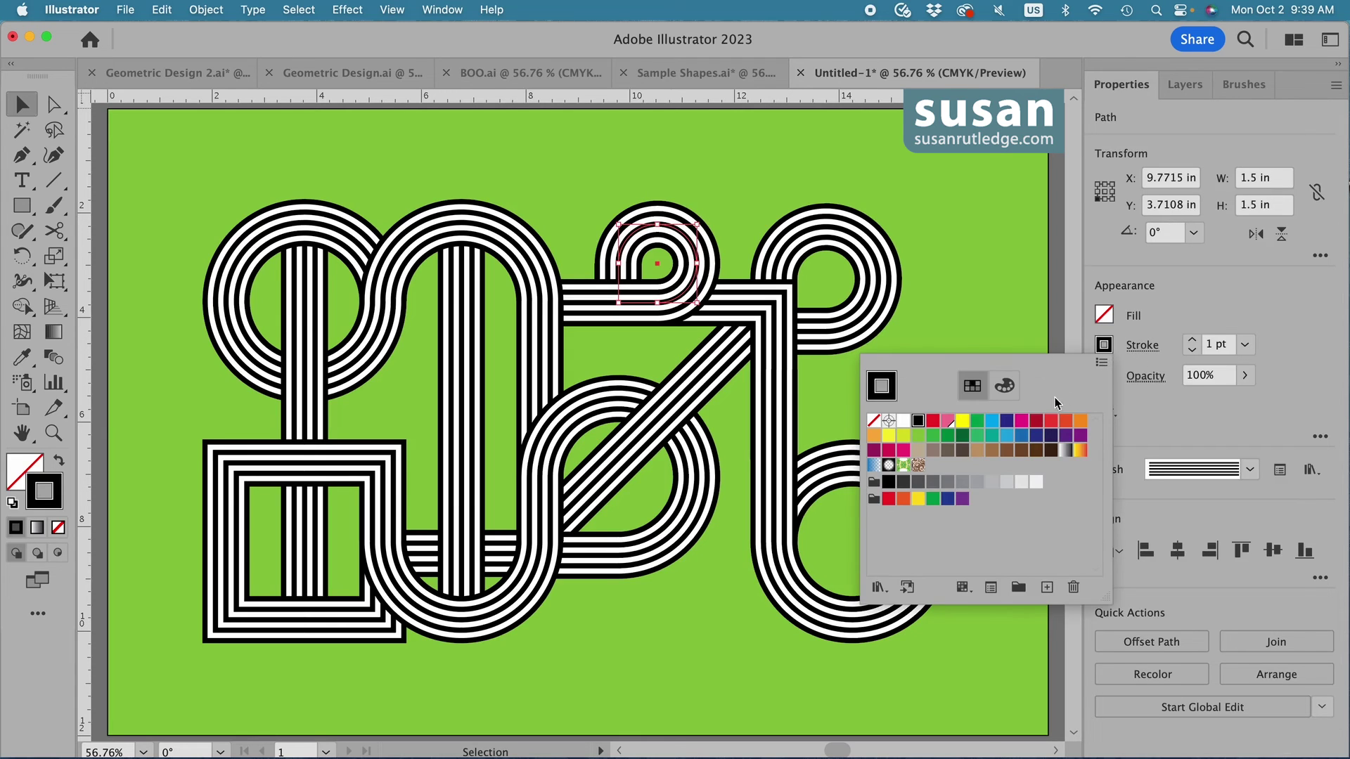
{"action": "left_click", "coordinate": [933, 422]}
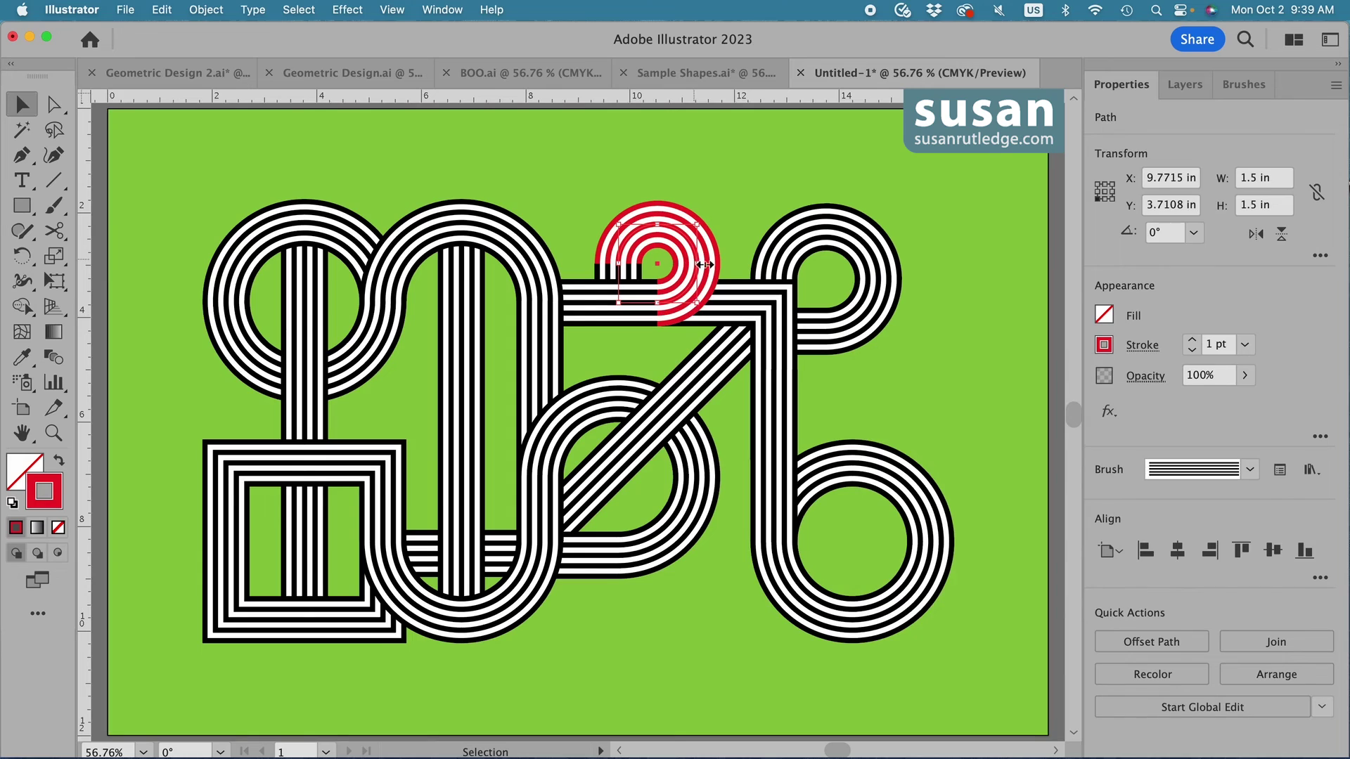
Recolor the stroke of the large striped circle at the design's lower right with the yellow swatch.
{"action": "left_click", "coordinate": [909, 603]}
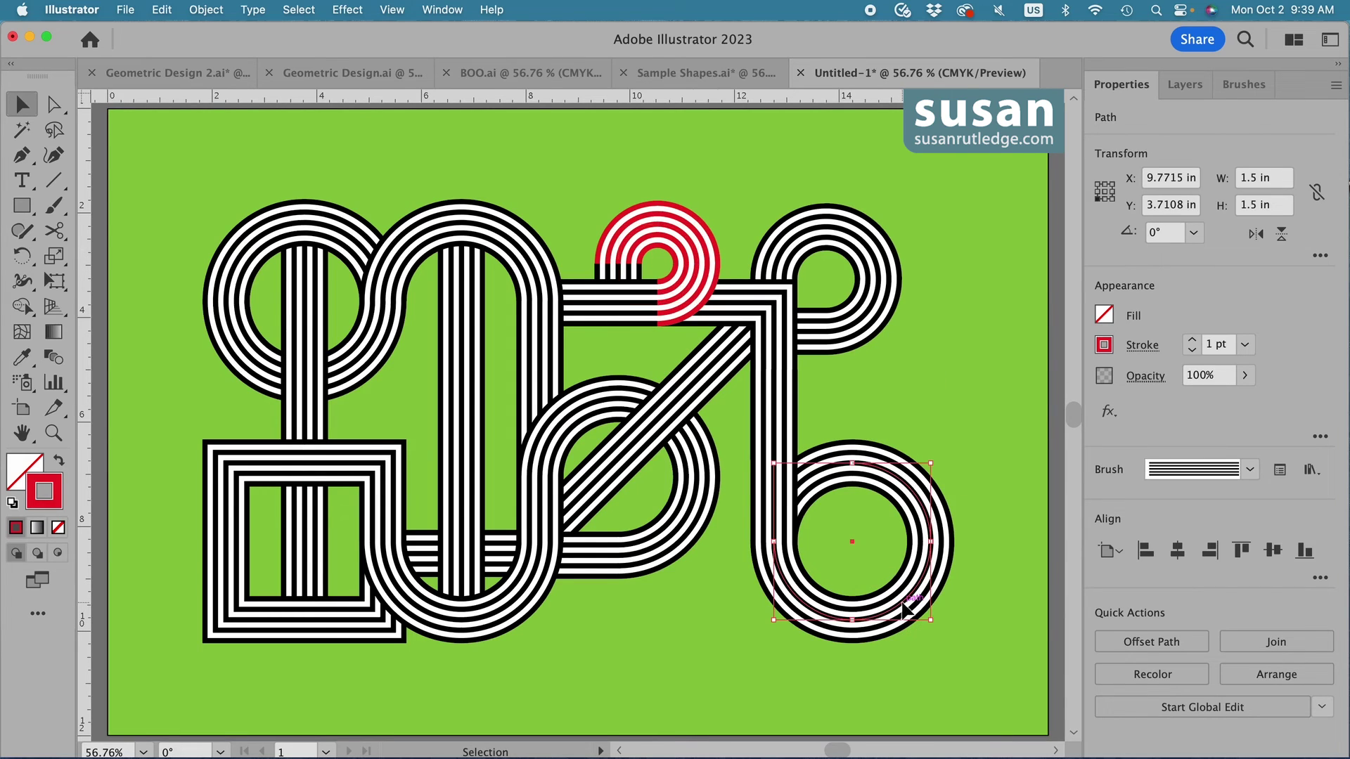
{"action": "left_click", "coordinate": [1104, 344]}
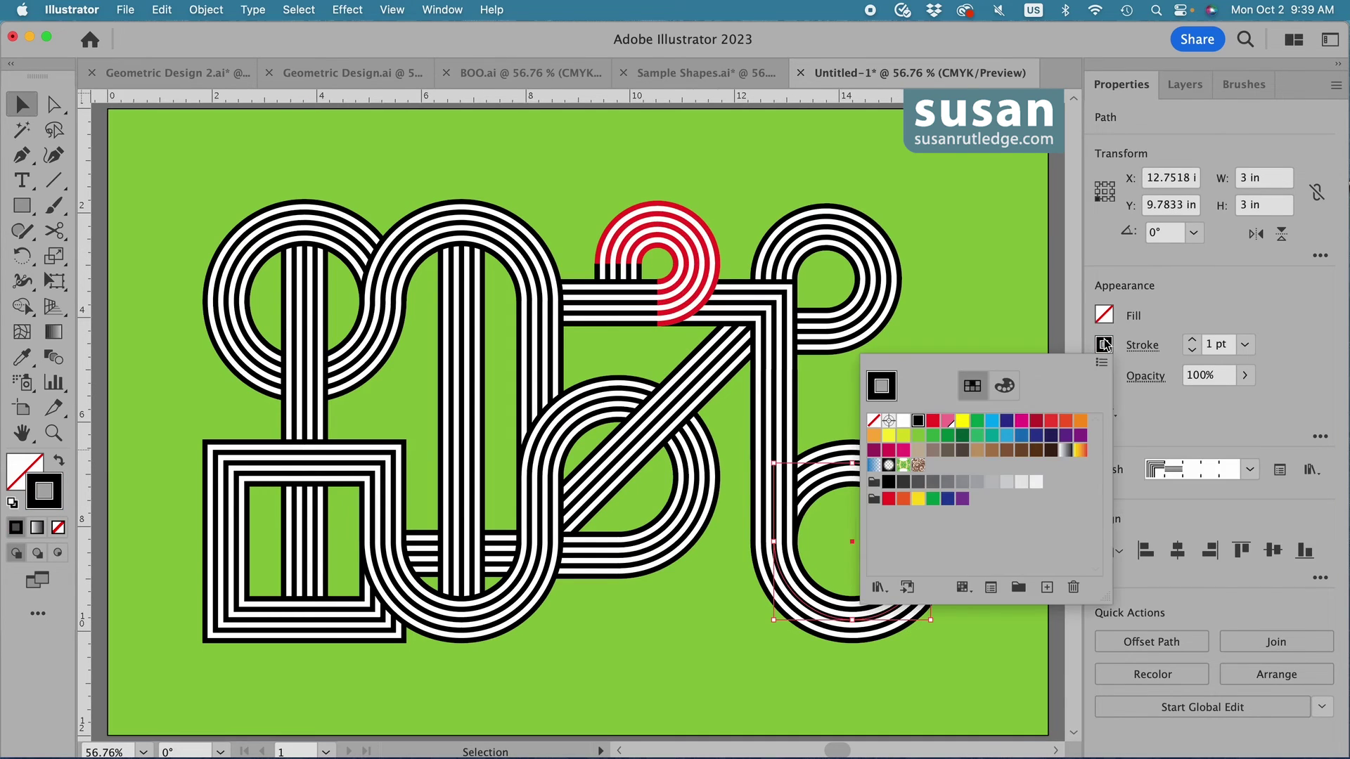
{"action": "left_click", "coordinate": [963, 421]}
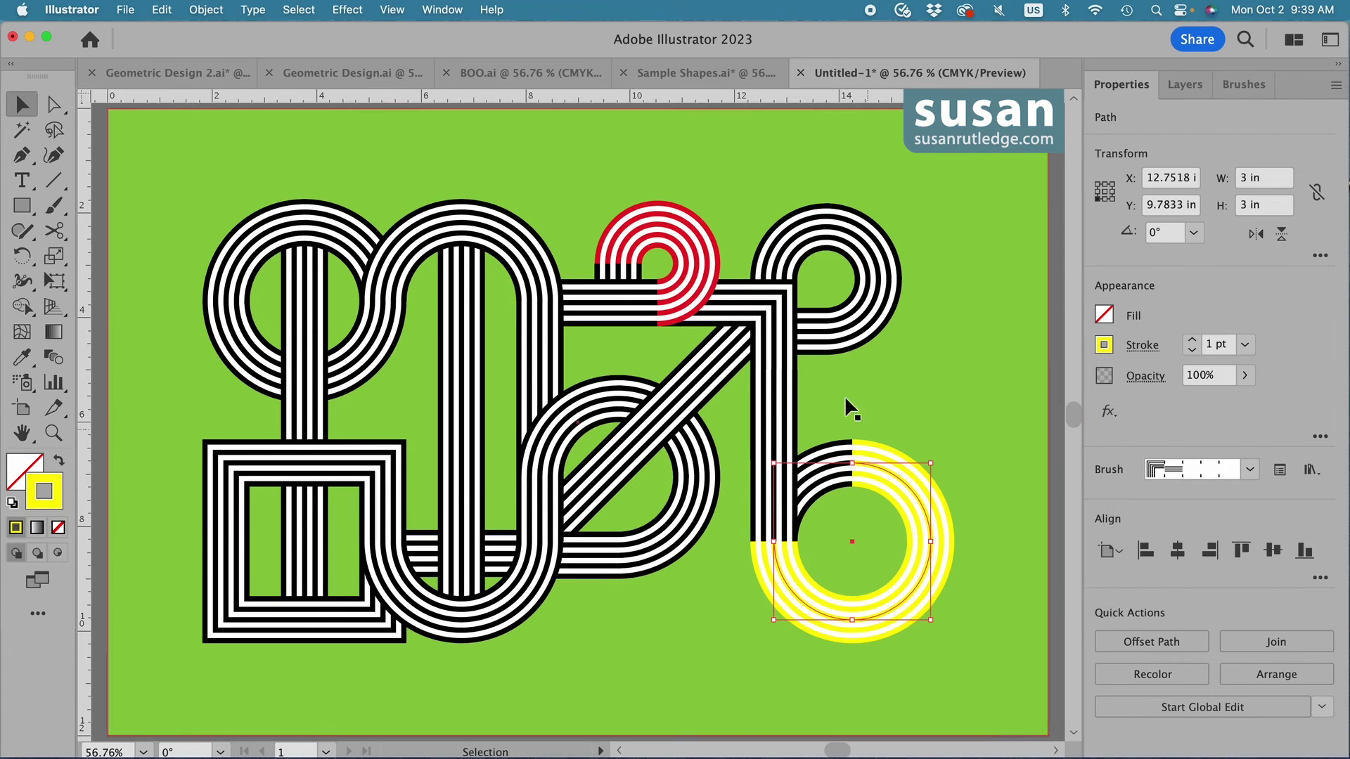
Apply the light orange swatch to the strokes of the right-angled corner path and the vertical line directly below it.
{"action": "left_click", "coordinate": [750, 313]}
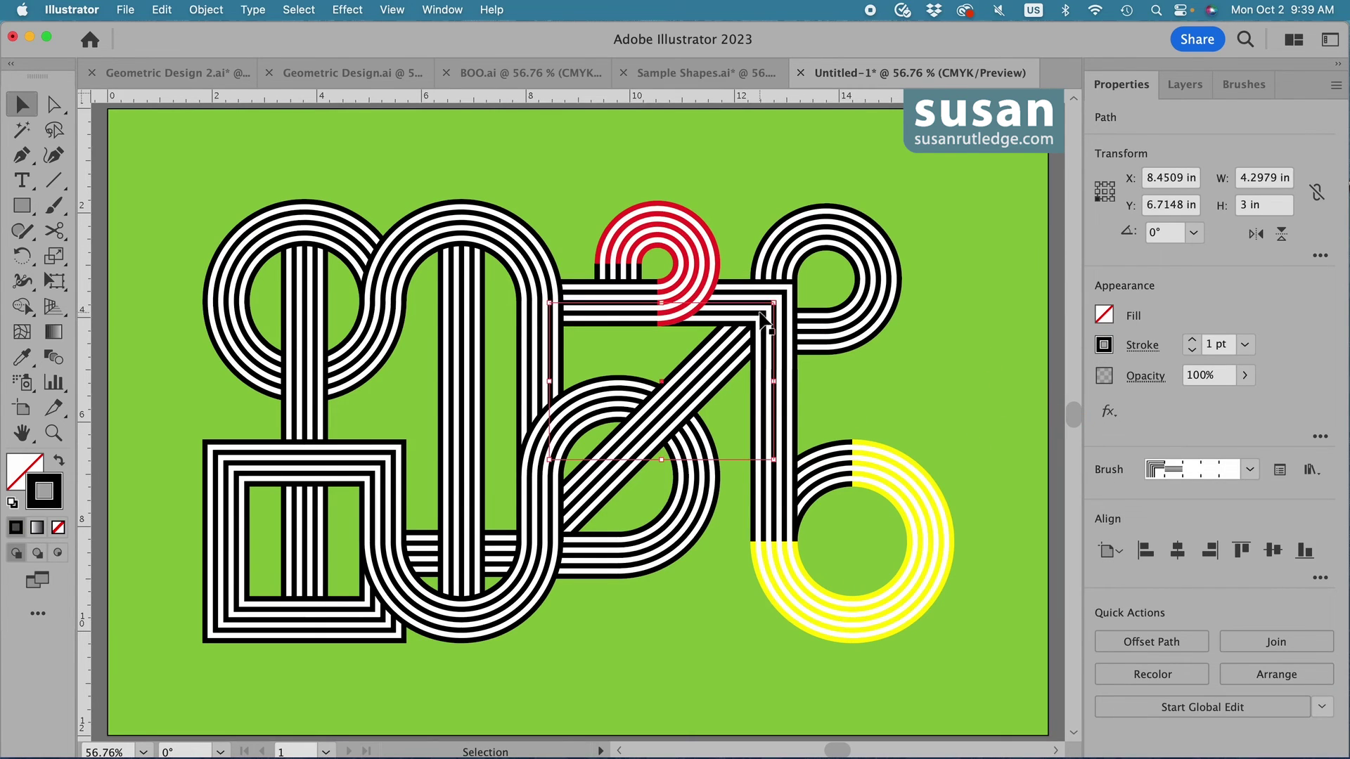
{"action": "left_click", "coordinate": [1104, 345]}
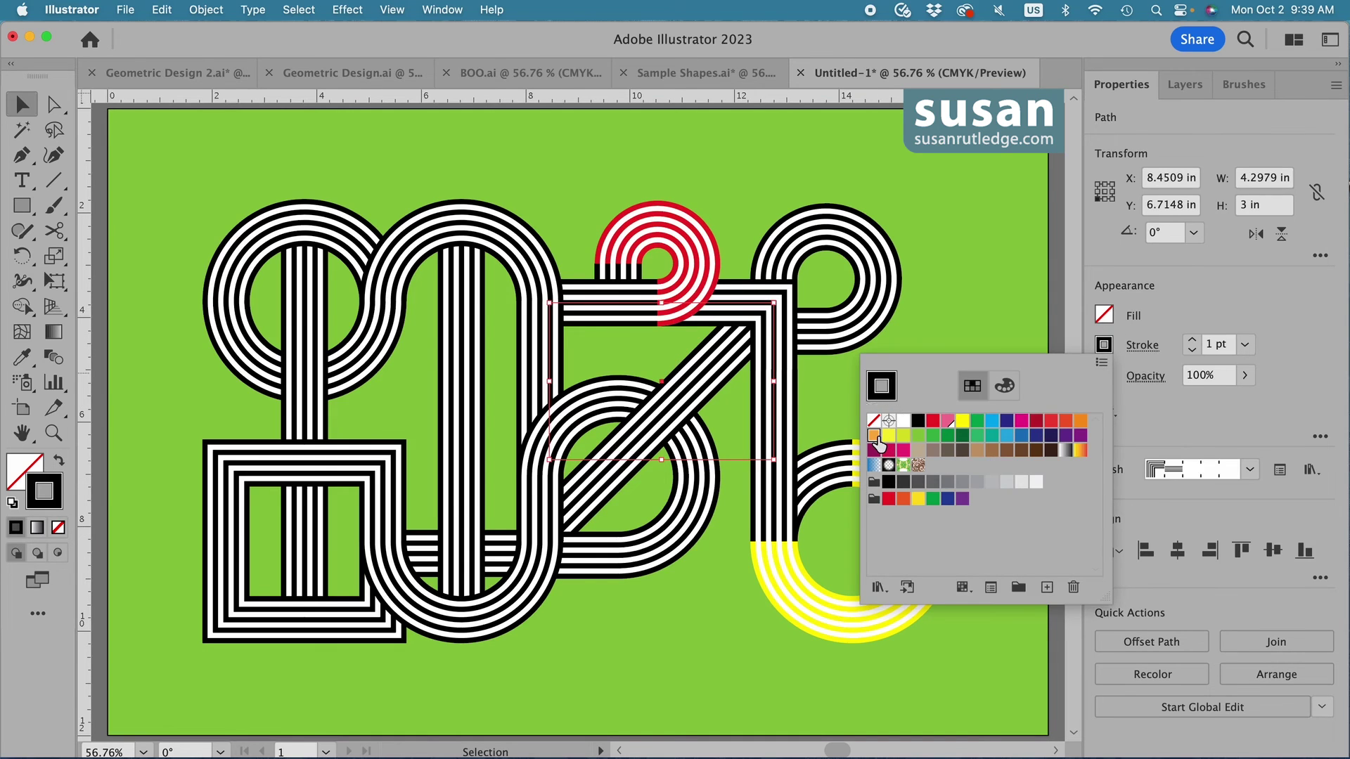
{"action": "left_click", "coordinate": [874, 437]}
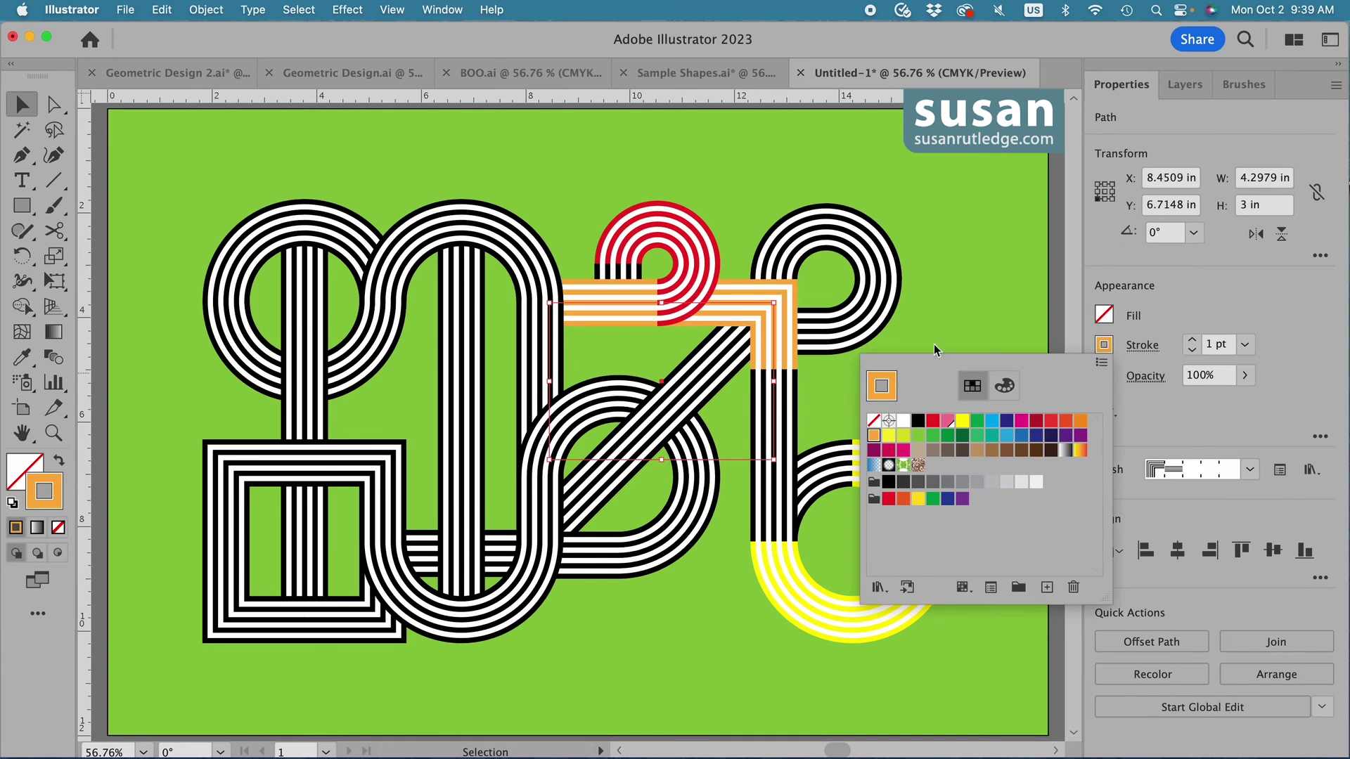
{"action": "left_click", "coordinate": [775, 496]}
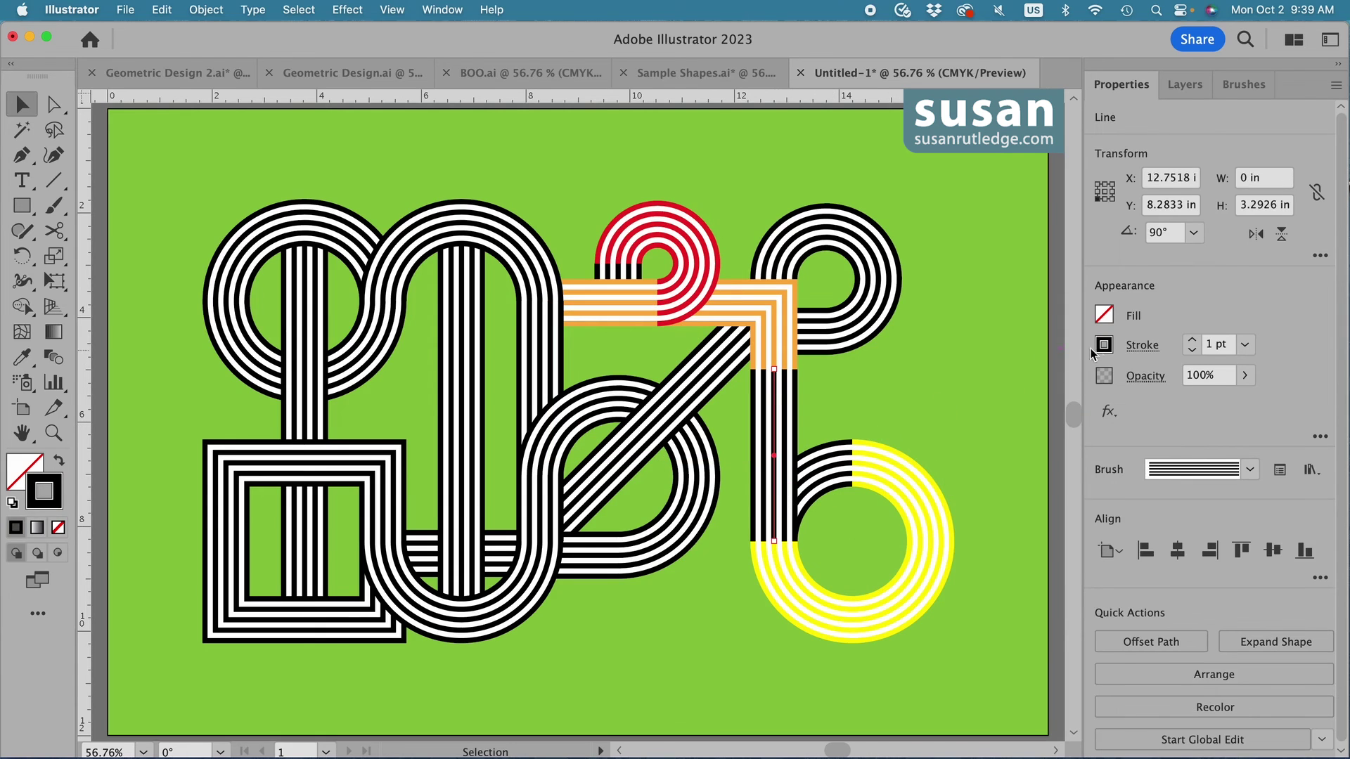
{"action": "left_click", "coordinate": [1102, 345]}
{"action": "left_click", "coordinate": [874, 436]}
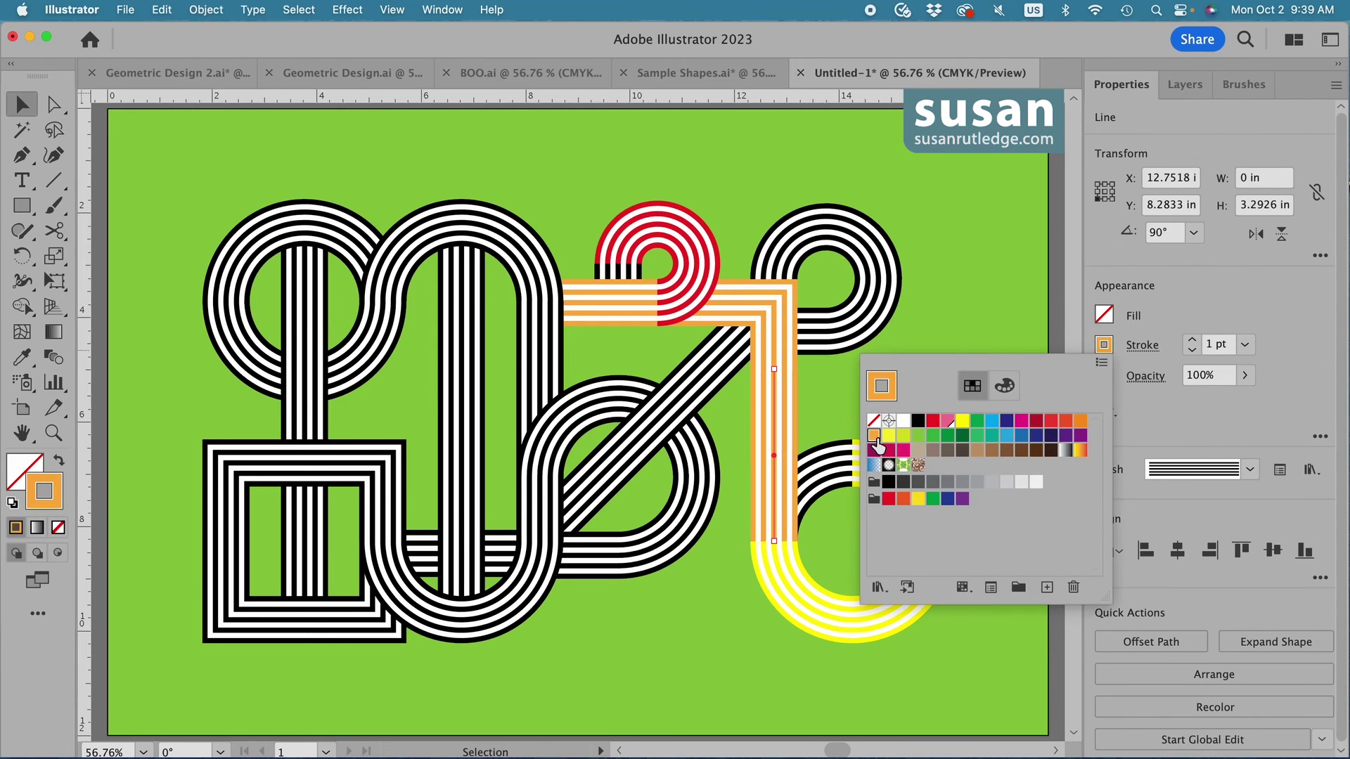
Color the strokes of the bottom U-shaped curve and the vertical line rising from its right end light blue.
{"action": "left_click", "coordinate": [485, 619]}
{"action": "left_click", "coordinate": [1104, 344]}
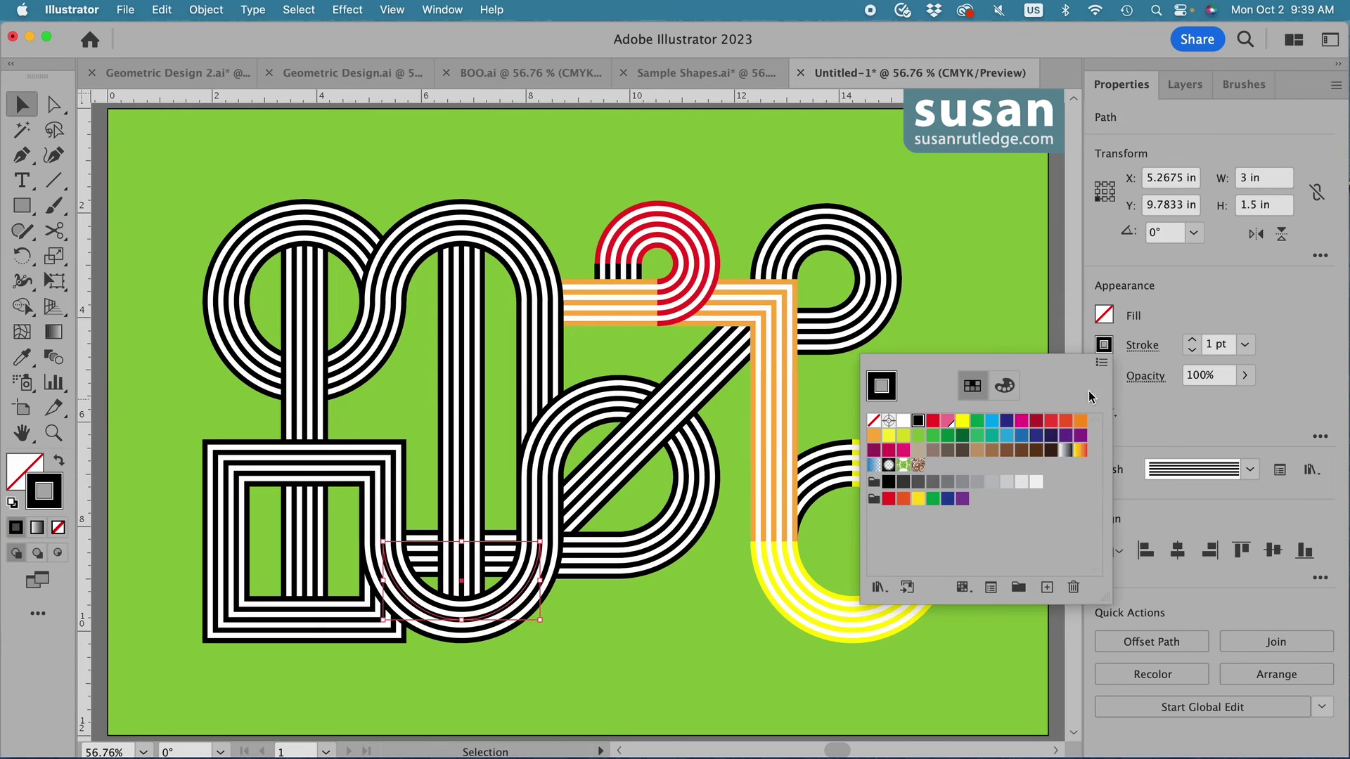
{"action": "left_click", "coordinate": [992, 421]}
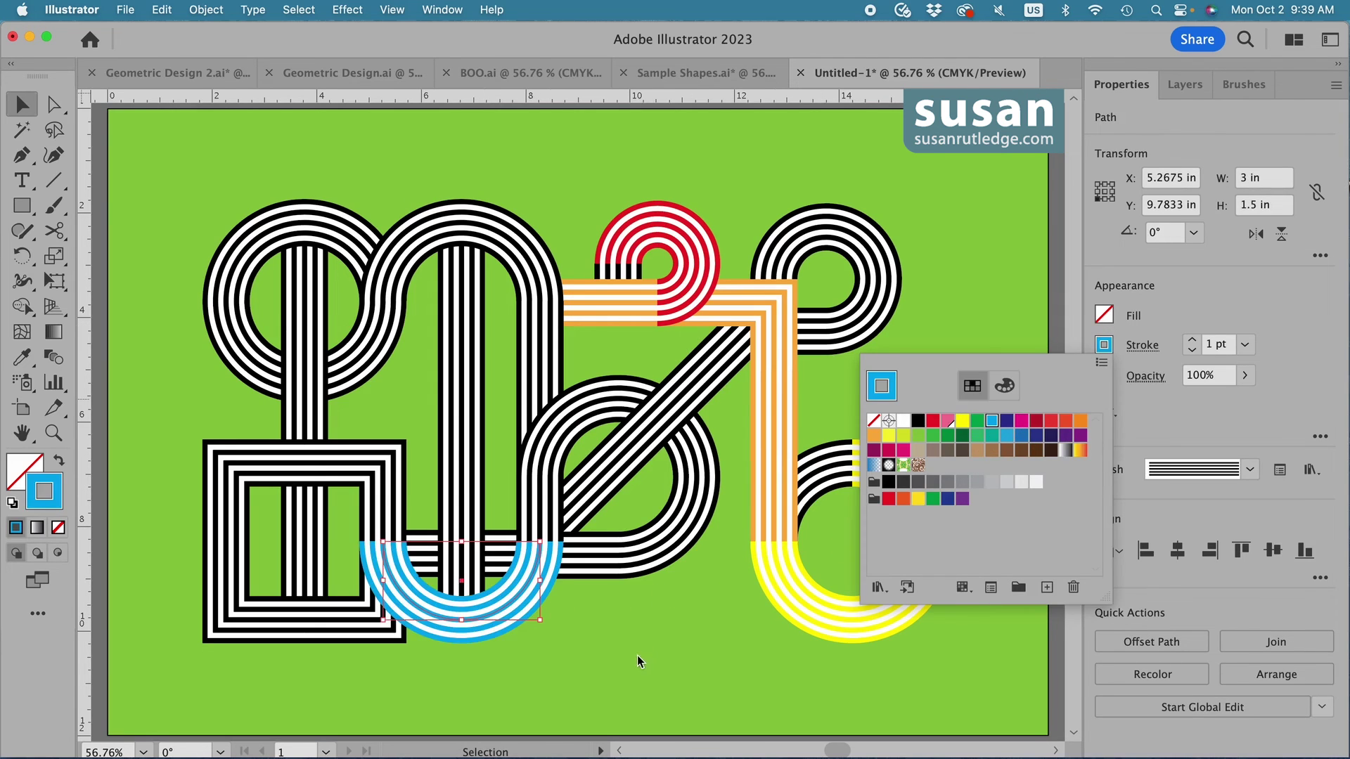
{"action": "left_click", "coordinate": [639, 661]}
{"action": "left_click", "coordinate": [540, 486]}
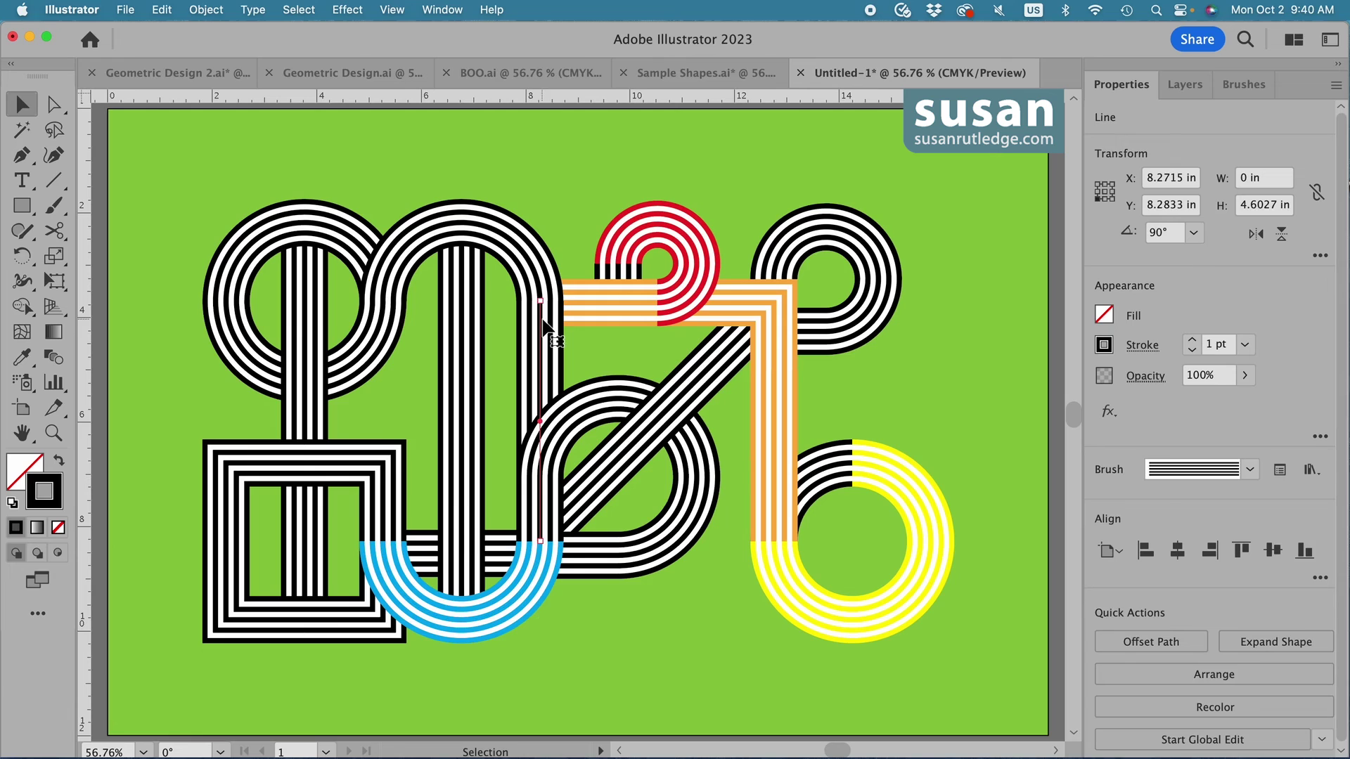
{"action": "left_click", "coordinate": [1105, 345]}
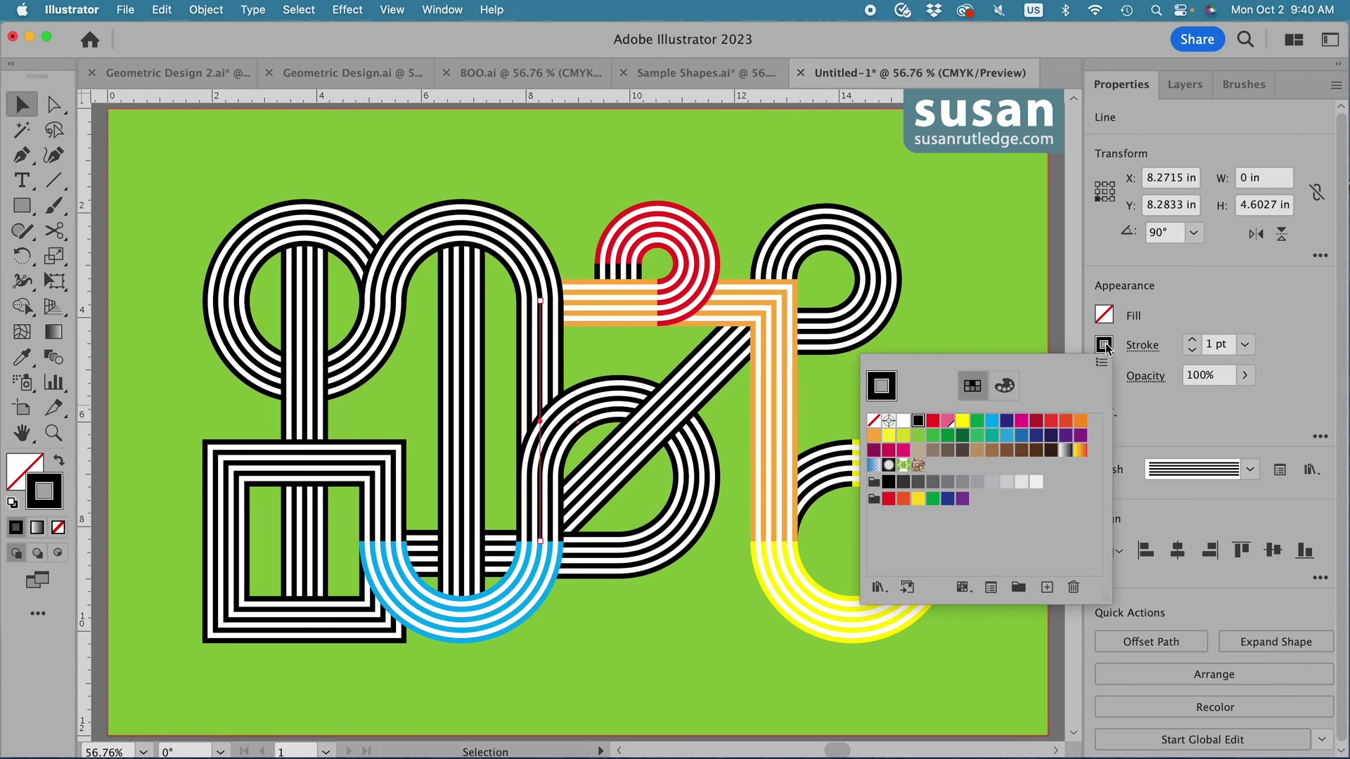
{"action": "left_click", "coordinate": [1009, 440]}
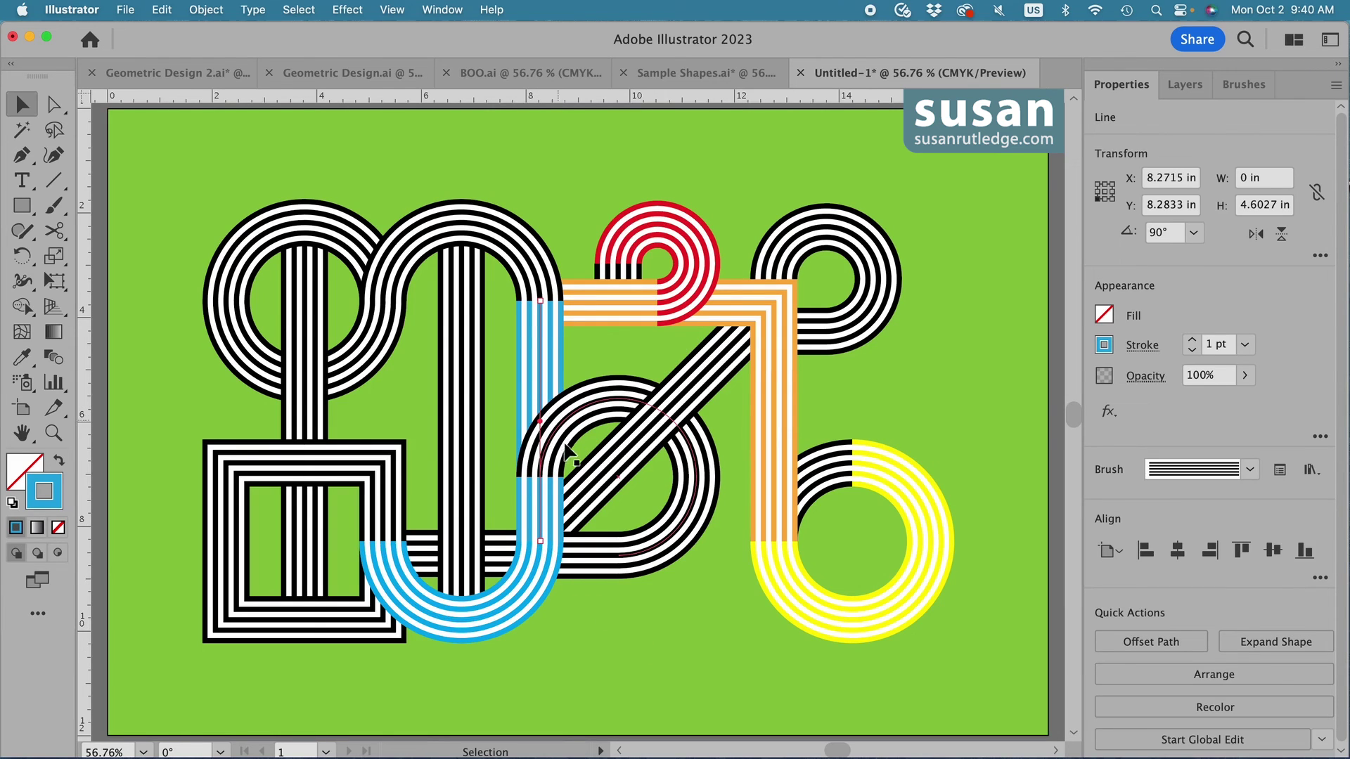
Cut the blue vertical line with the Scissors tool where it meets the central loop, and color its upper segment's stroke red.
{"action": "key", "text": "c"}
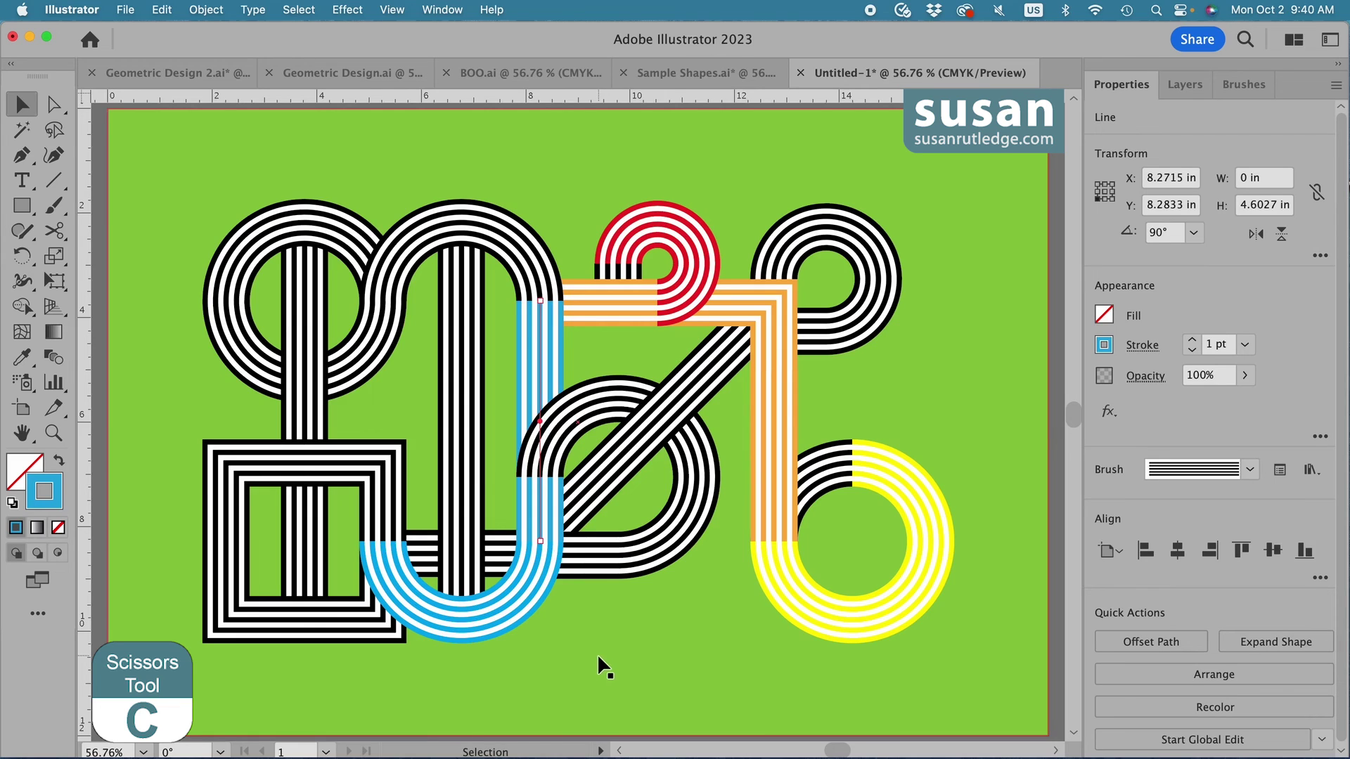
{"action": "key", "text": "c"}
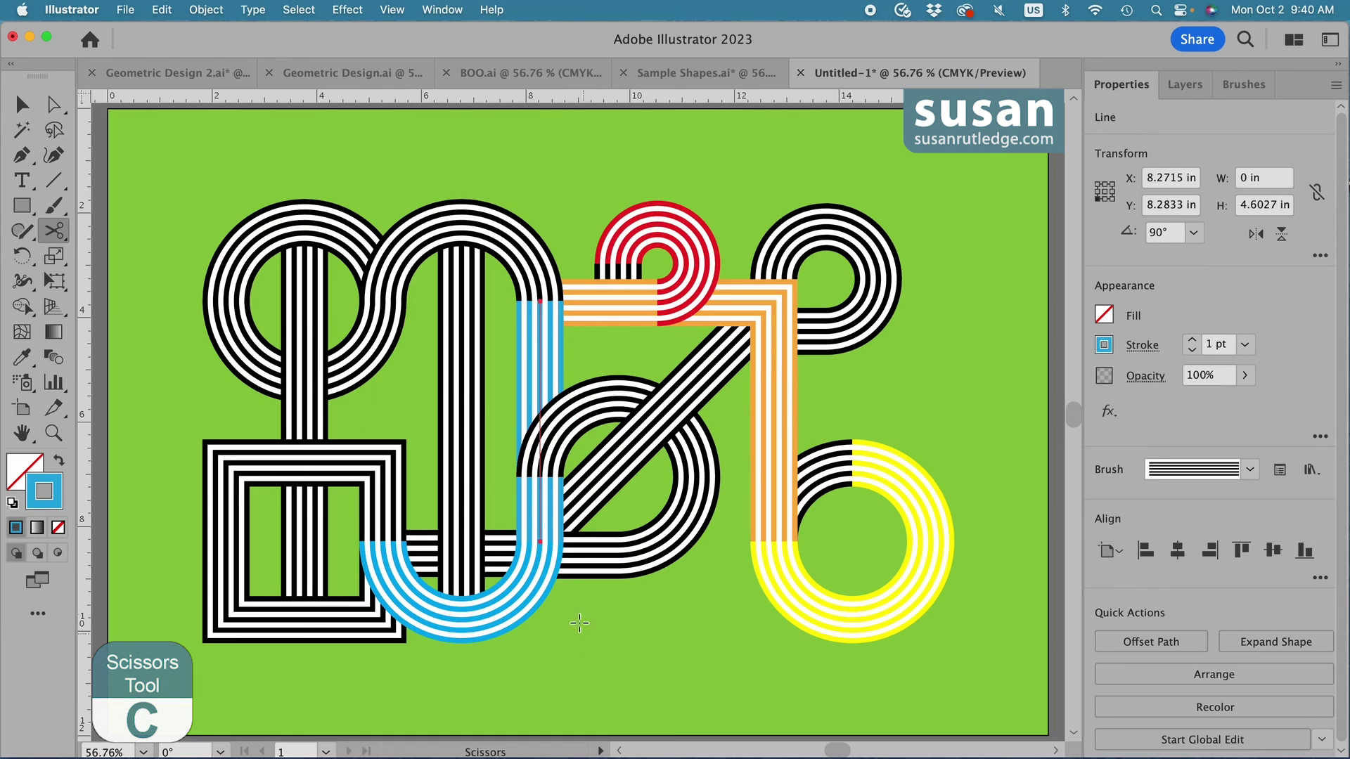
{"action": "left_click", "coordinate": [540, 477]}
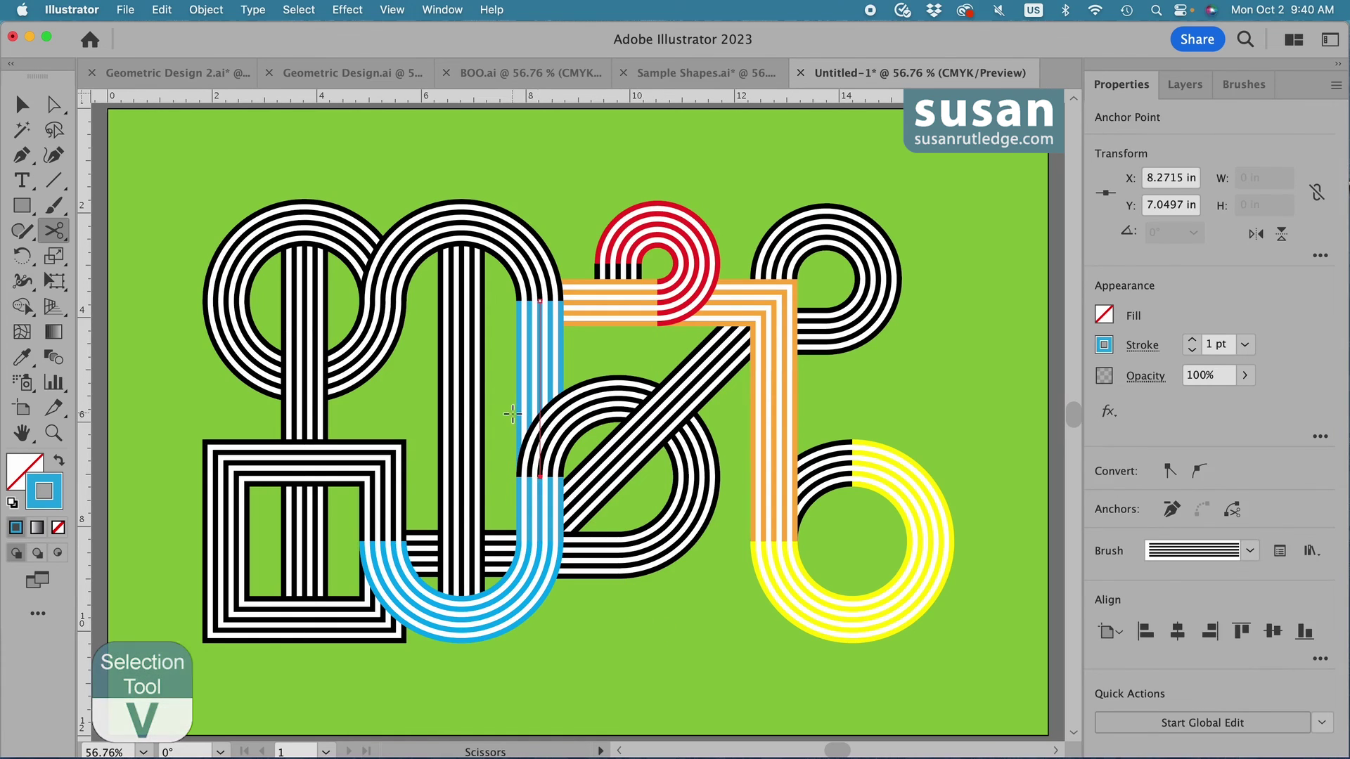
{"action": "key", "text": "v"}
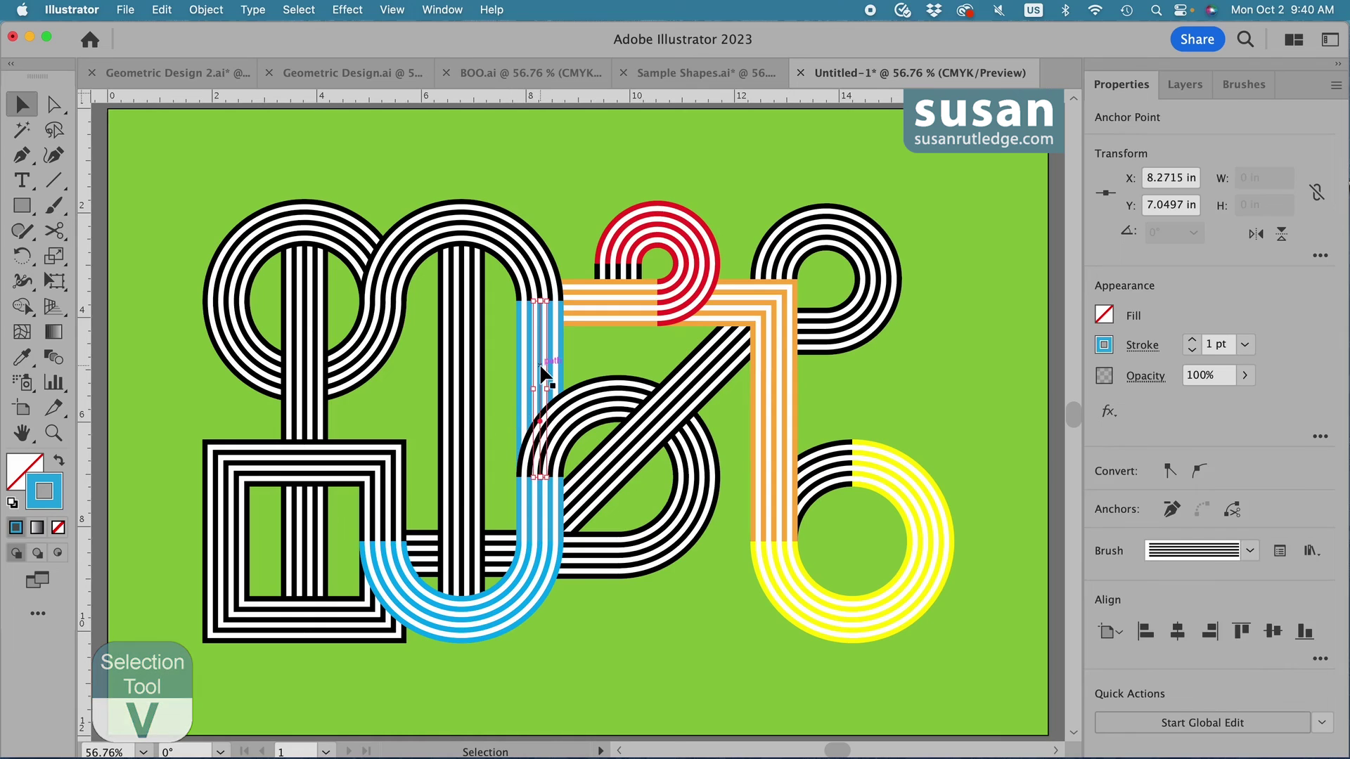
{"action": "left_click", "coordinate": [540, 363]}
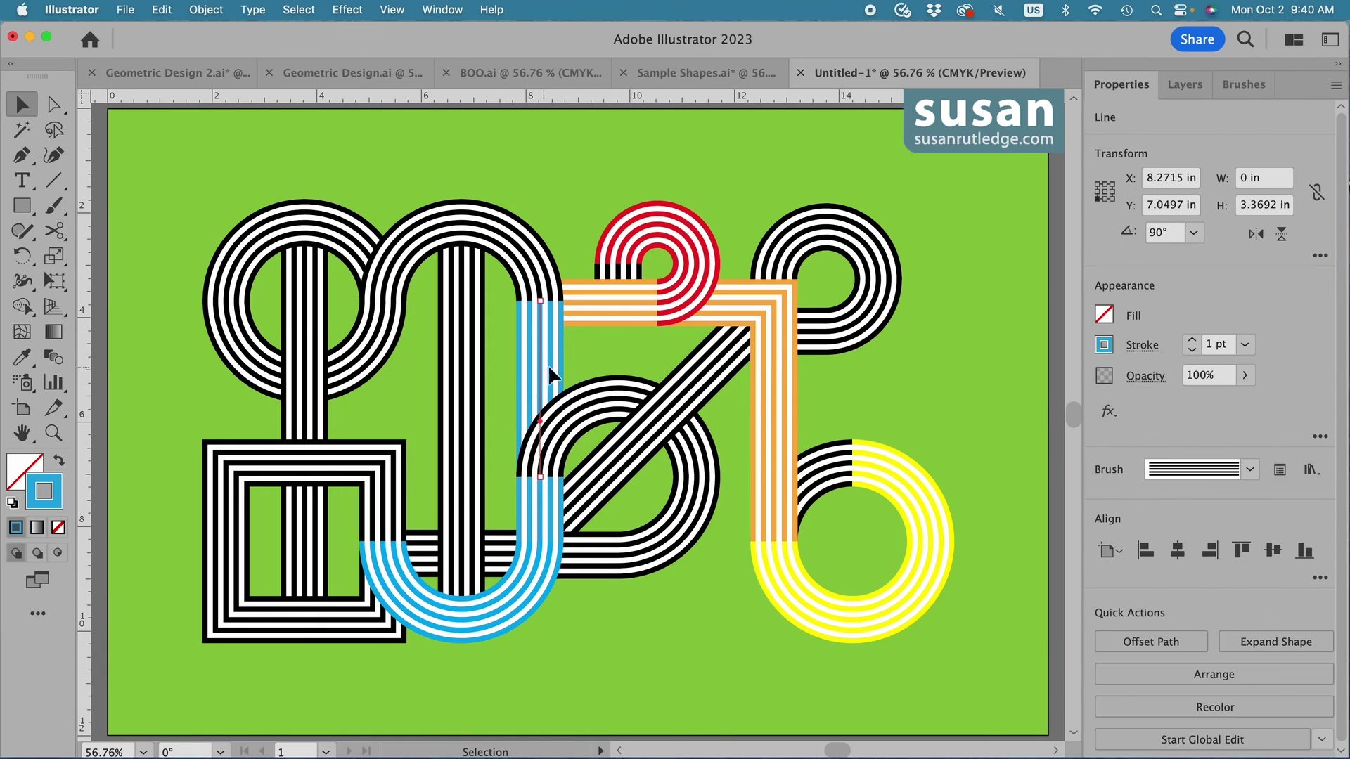
{"action": "left_click", "coordinate": [1105, 346]}
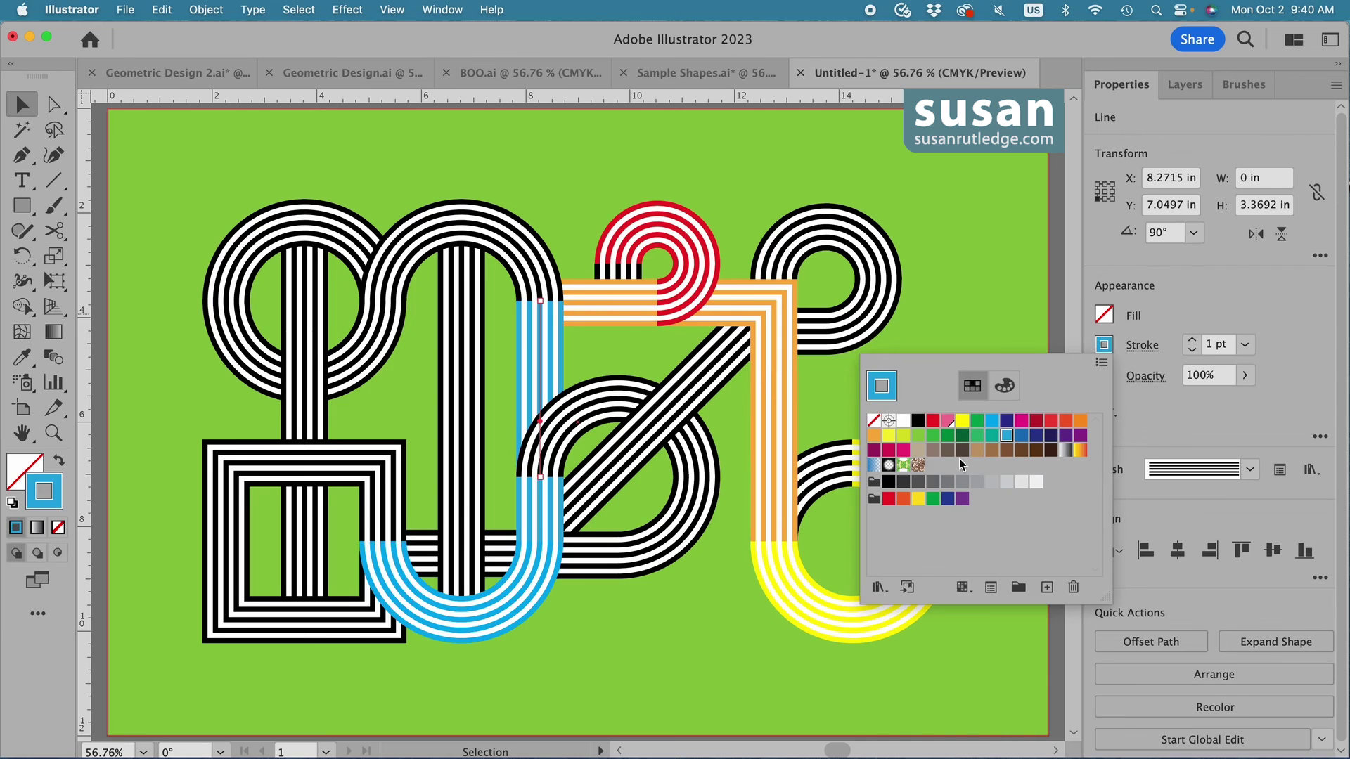
{"action": "left_click", "coordinate": [933, 420]}
Color the stroke of the upper arch joining the red vertical segment with the same red swatch.
{"action": "left_click", "coordinate": [520, 272]}
{"action": "left_click", "coordinate": [521, 272]}
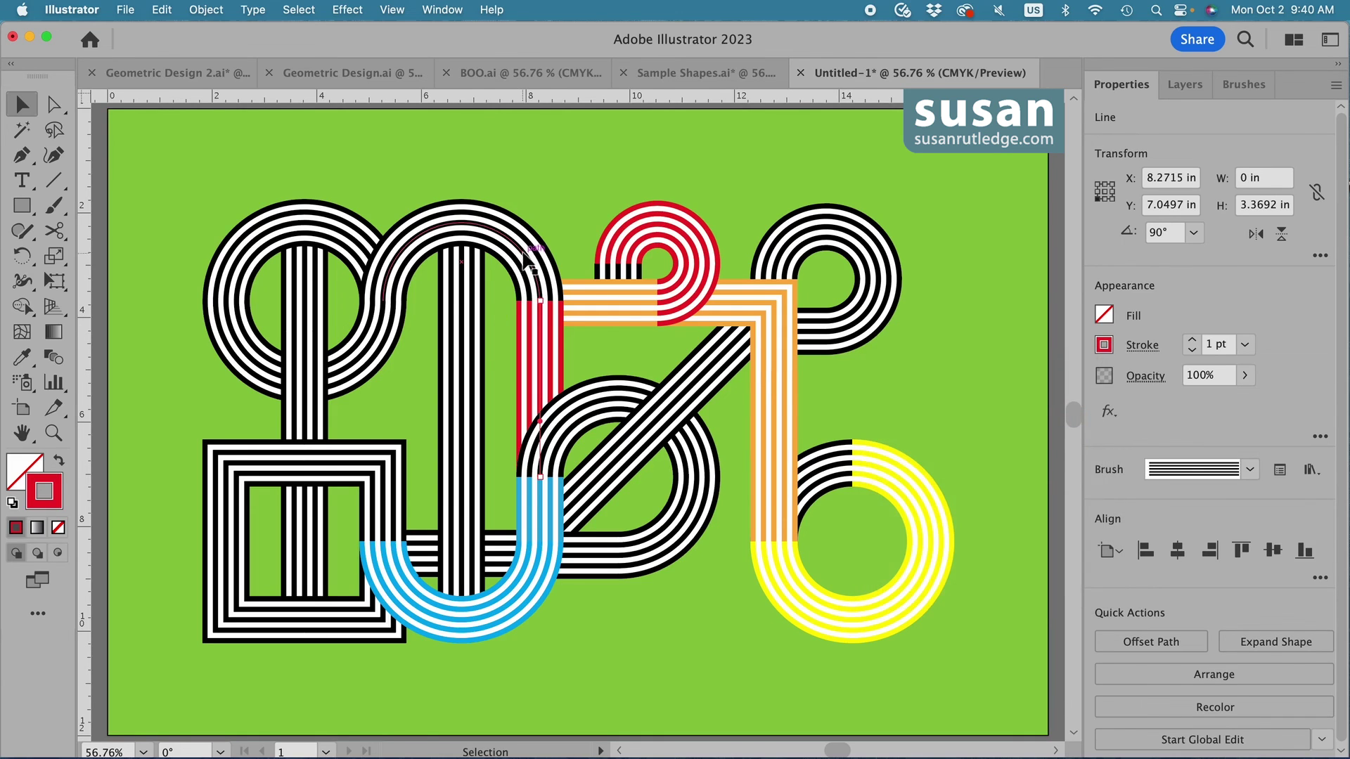
{"action": "left_click", "coordinate": [1105, 345]}
{"action": "left_click", "coordinate": [933, 421]}
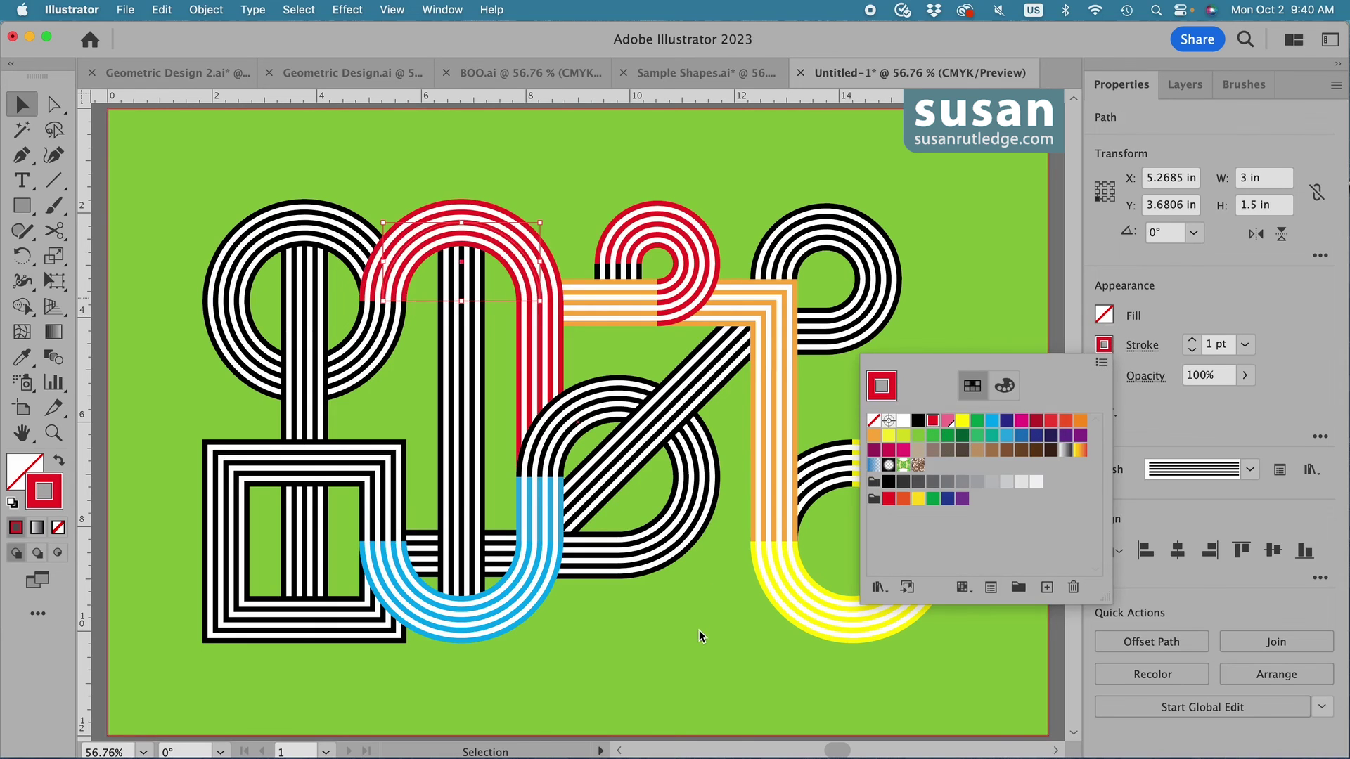
{"action": "left_click", "coordinate": [699, 637]}
Color the stroke of the central striped loop light blue to match the vertical segment below it.
{"action": "left_click", "coordinate": [589, 415]}
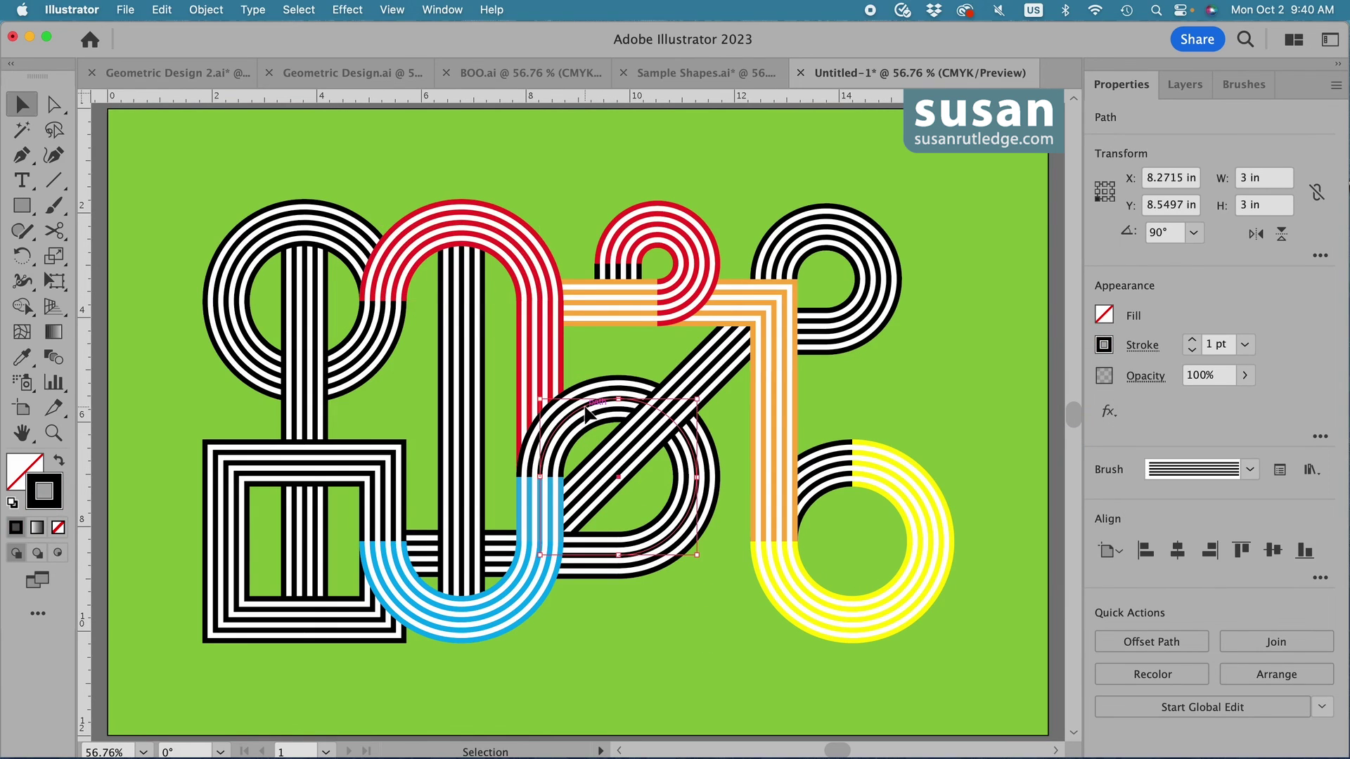
{"action": "left_click", "coordinate": [1108, 350]}
{"action": "left_click", "coordinate": [1007, 435]}
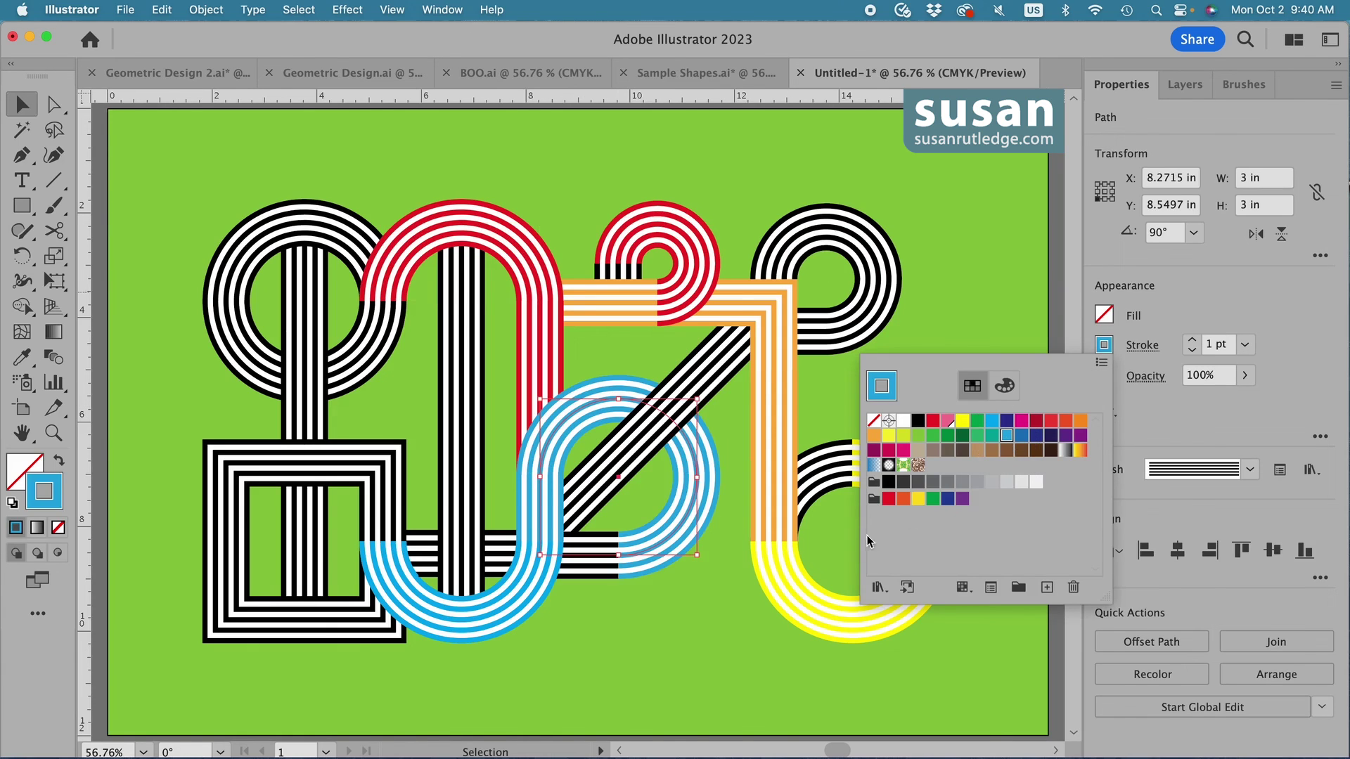
{"action": "left_click", "coordinate": [719, 606]}
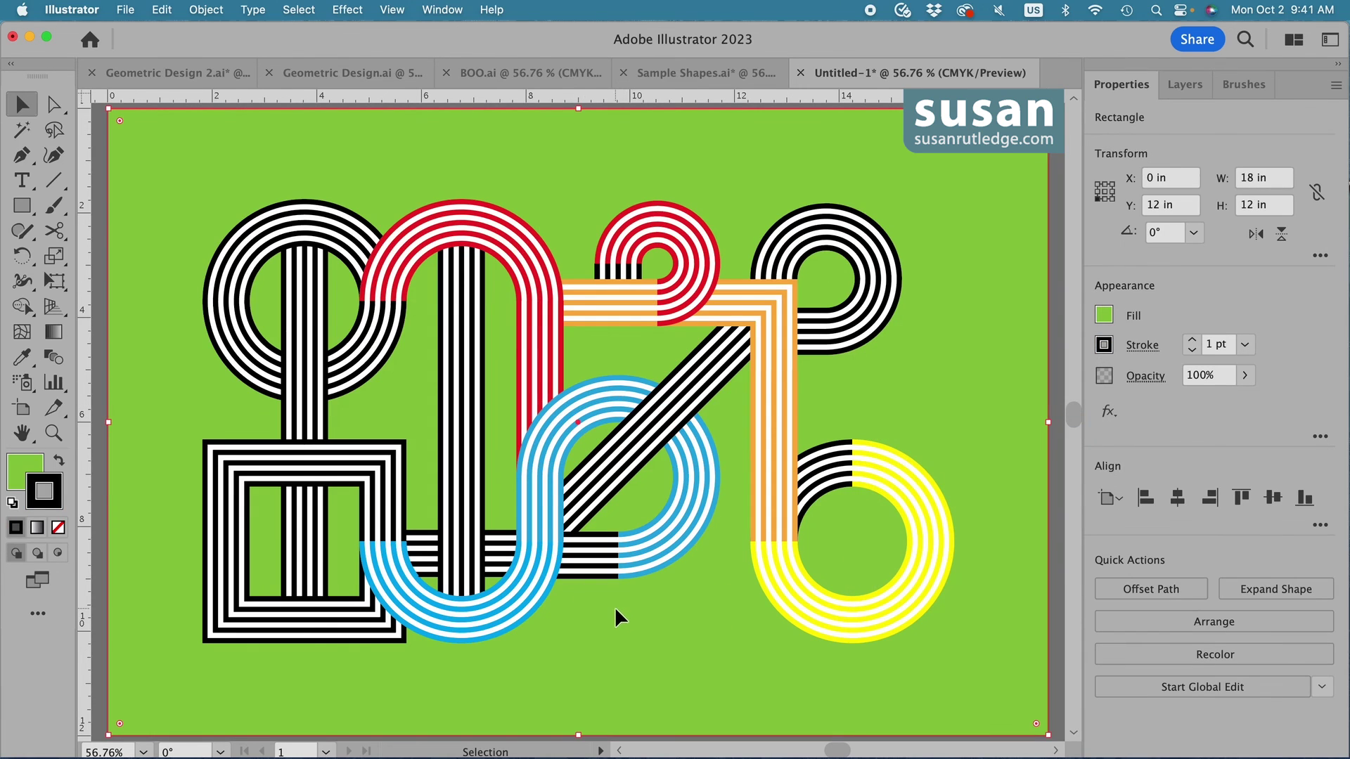
Color the strokes of the three black horizontal line segments between the square and the central loop dark green.
{"action": "left_click", "coordinate": [595, 557]}
{"action": "left_click", "coordinate": [503, 555], "text": "shift"}
{"action": "left_click", "coordinate": [443, 555], "text": "shift"}
{"action": "left_click", "coordinate": [1104, 344]}
{"action": "left_click", "coordinate": [962, 444]}
Color the stroke segments of the striped square purple.
{"action": "left_click", "coordinate": [383, 497]}
{"action": "left_click", "coordinate": [1104, 345]}
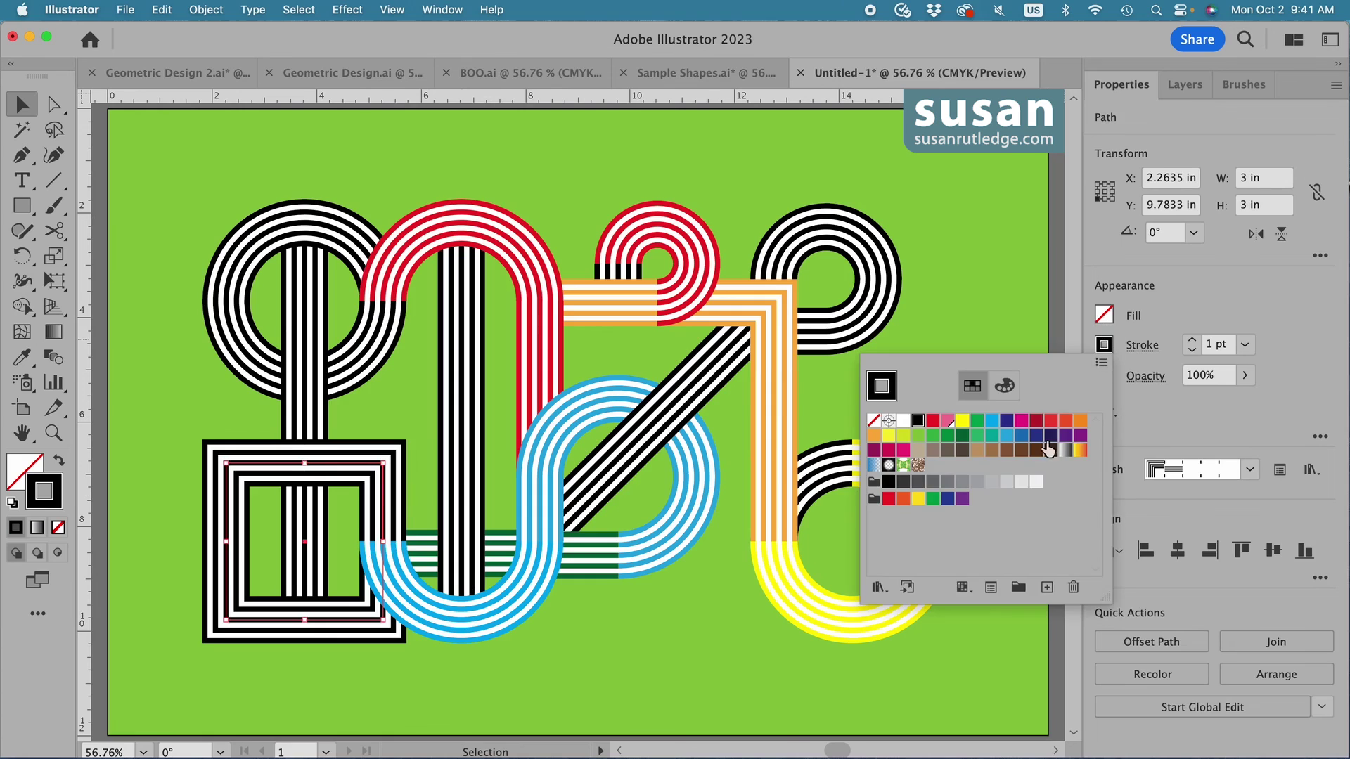
{"action": "left_click", "coordinate": [1081, 435]}
{"action": "left_click", "coordinate": [369, 621]}
{"action": "left_click", "coordinate": [1104, 345]}
{"action": "left_click", "coordinate": [1081, 435]}
Color both segments of the vertical line running through the square and the circle above it yellow.
{"action": "left_click", "coordinate": [305, 511]}
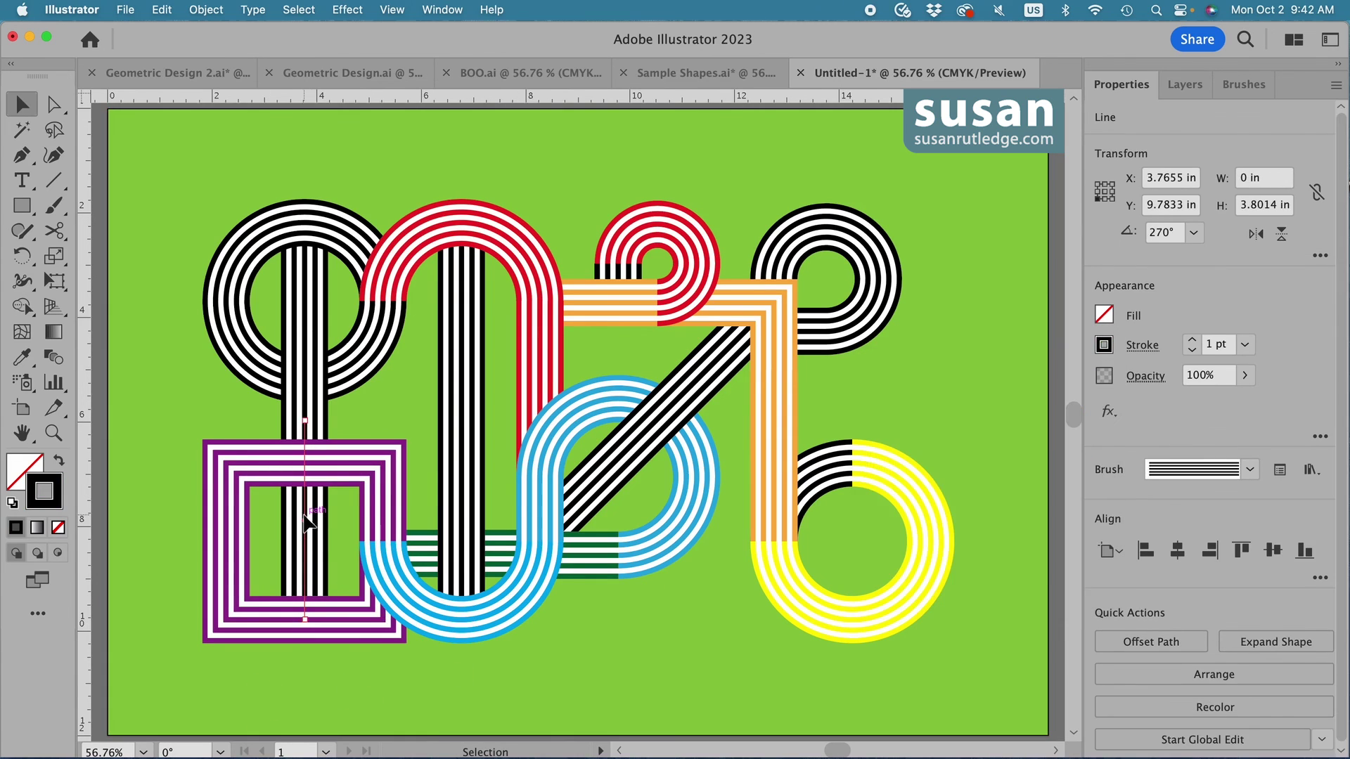
{"action": "left_click", "coordinate": [1104, 345]}
{"action": "left_click", "coordinate": [962, 421]}
{"action": "left_click", "coordinate": [306, 366]}
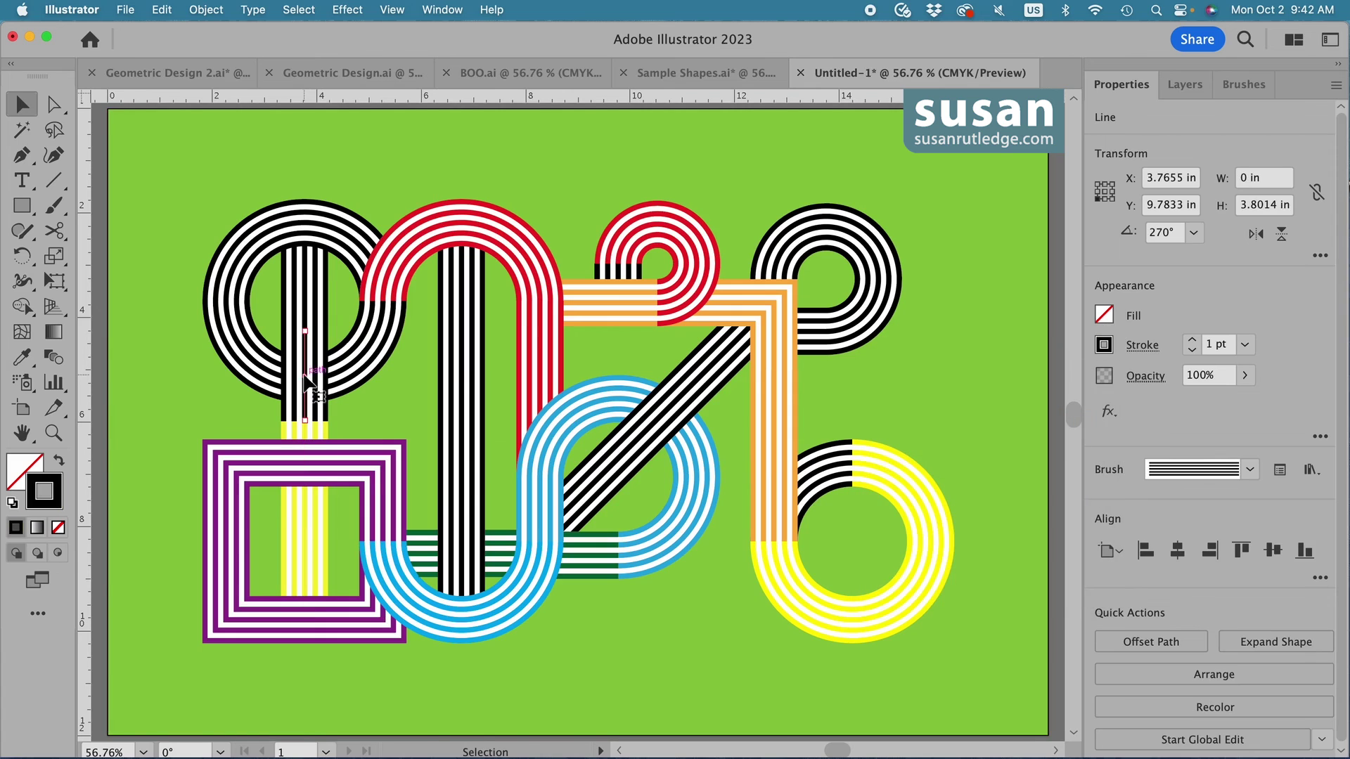
{"action": "left_click", "coordinate": [1104, 345]}
{"action": "left_click", "coordinate": [951, 436]}
Color the strokes of the striped circle above the purple square brown.
{"action": "left_click", "coordinate": [232, 302]}
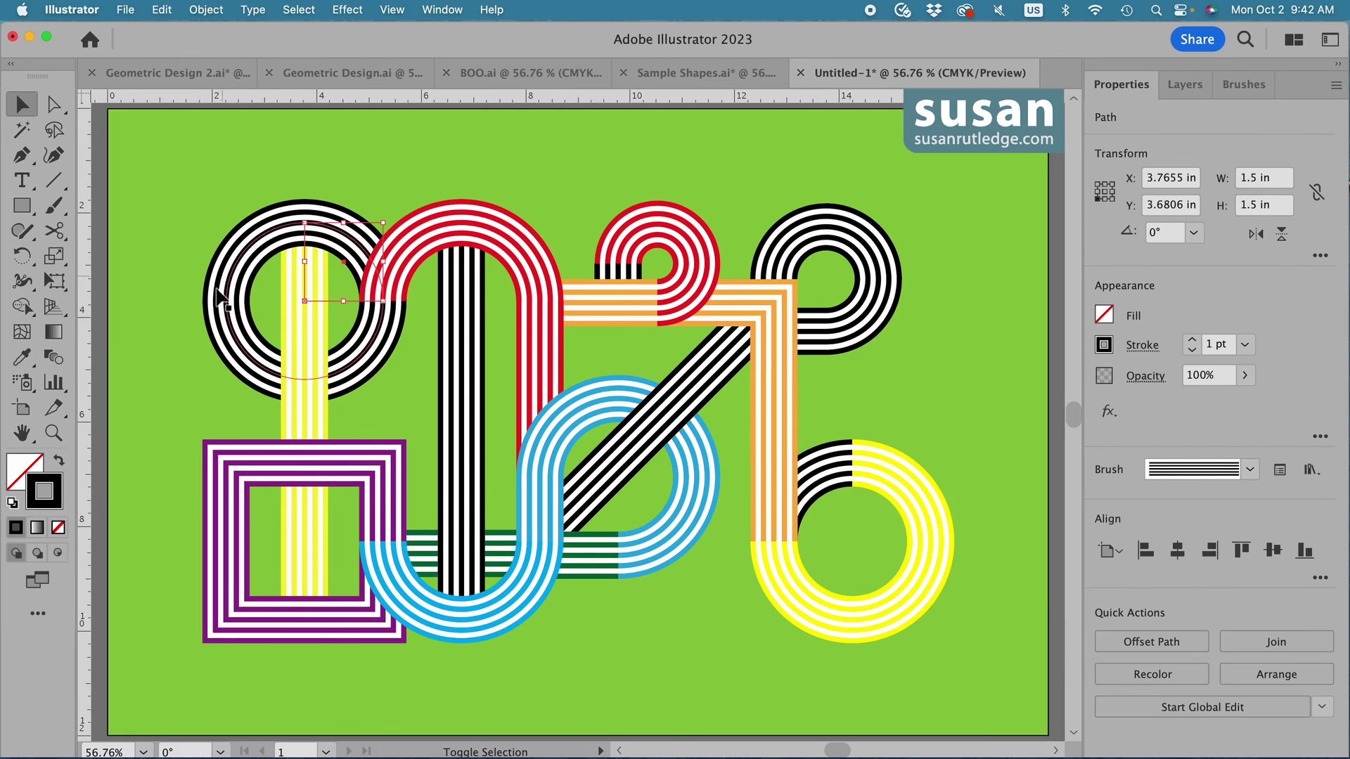
{"action": "left_click", "coordinate": [1104, 345]}
{"action": "left_click", "coordinate": [1007, 451]}
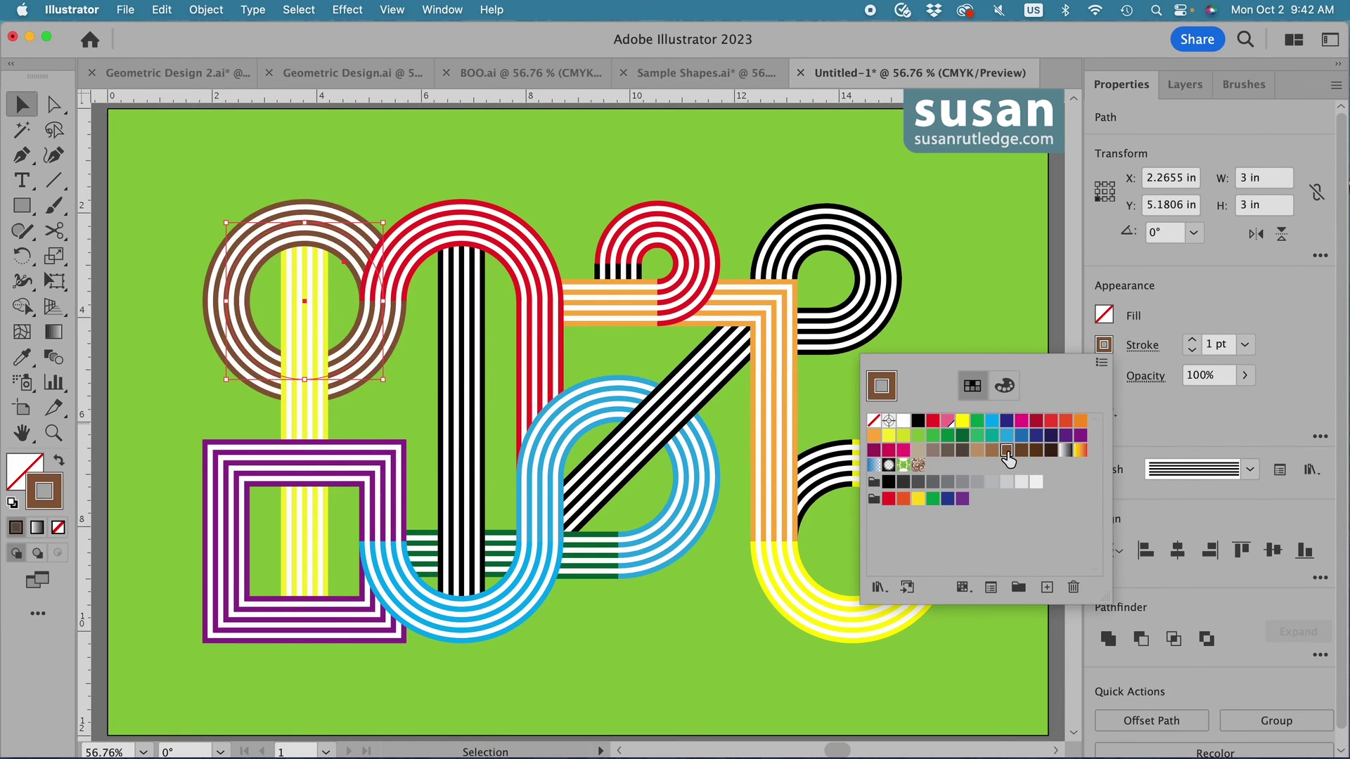
Color all segments of the vertical line between the red arch and the blue U-curve pink, including its short lower end.
{"action": "left_click", "coordinate": [481, 297]}
{"action": "left_click", "coordinate": [462, 545]}
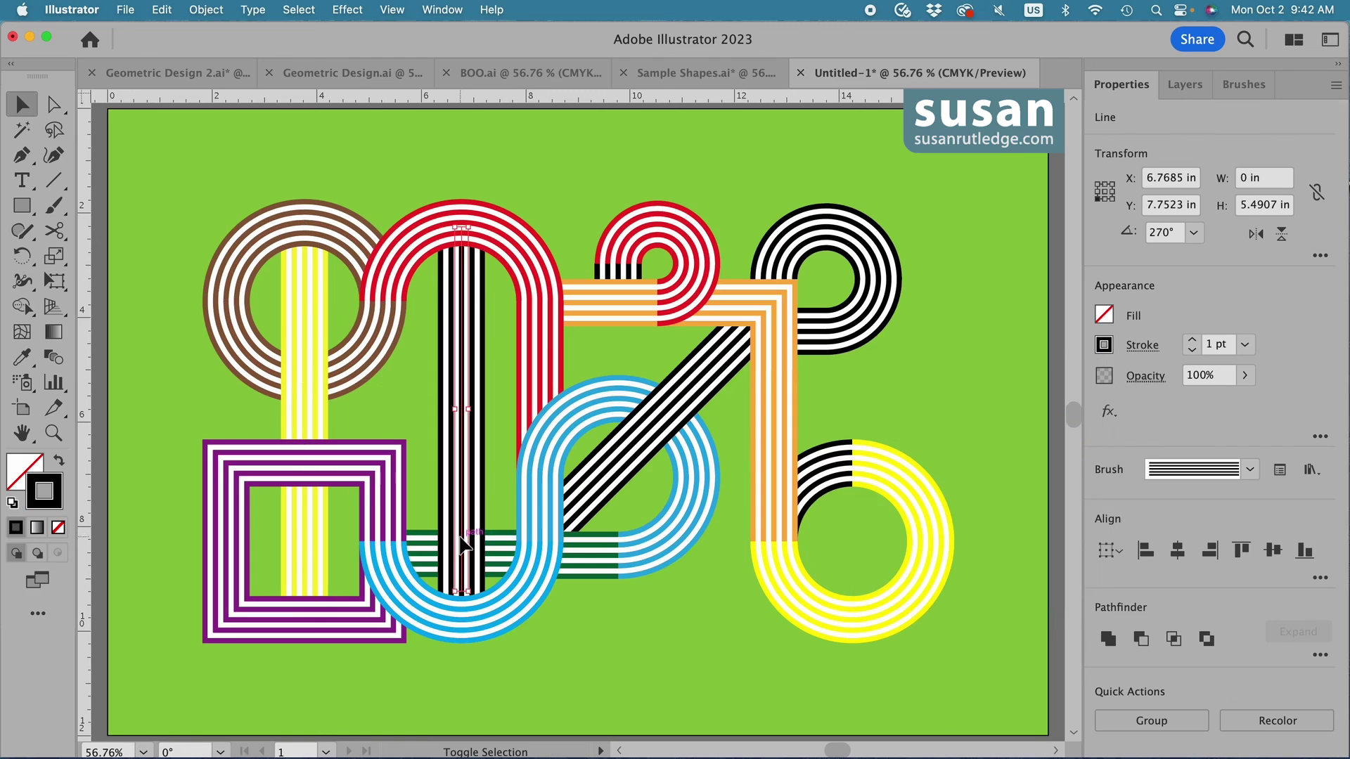
{"action": "left_click", "coordinate": [1104, 344]}
{"action": "left_click", "coordinate": [981, 443]}
{"action": "left_click", "coordinate": [464, 601]}
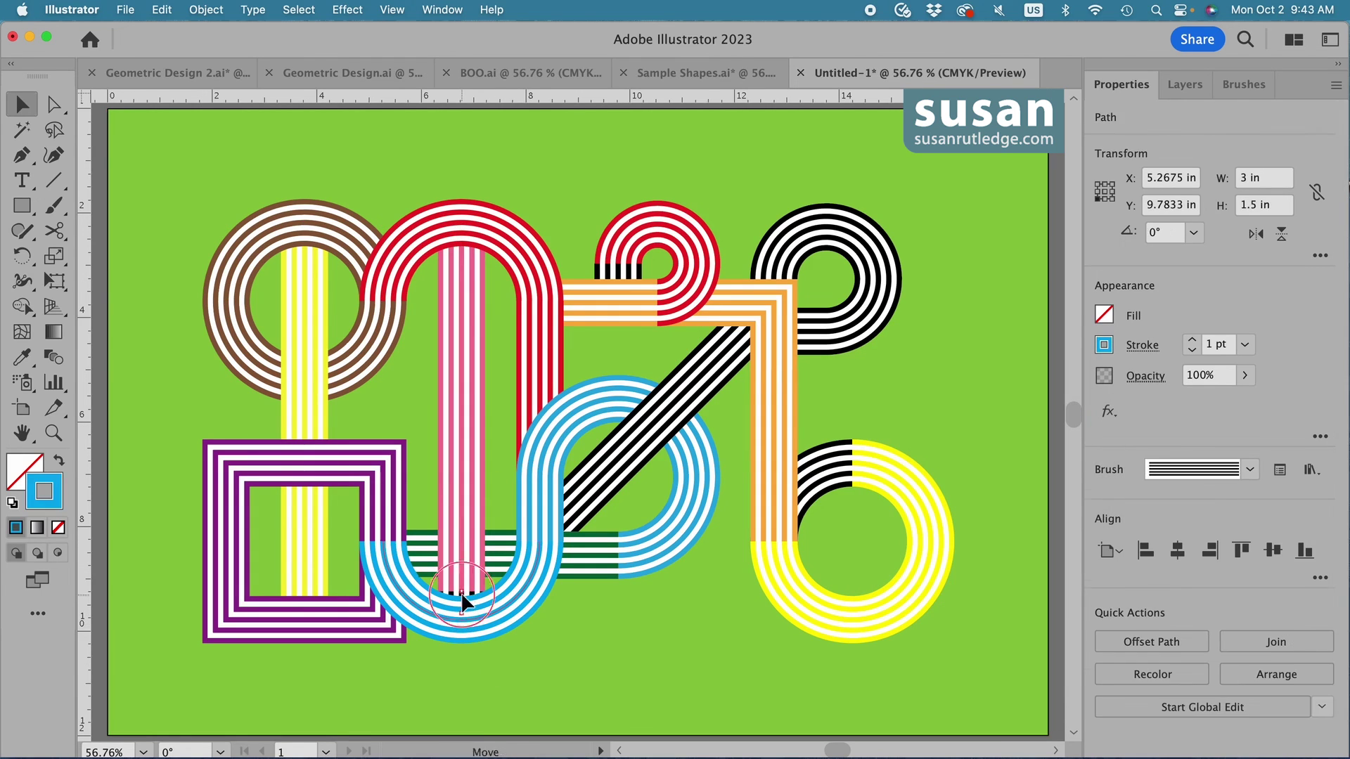
{"action": "left_click", "coordinate": [1104, 345]}
{"action": "left_click", "coordinate": [981, 443]}
Color the short black vertical segment at the end of the small red loop red.
{"action": "left_click", "coordinate": [619, 284]}
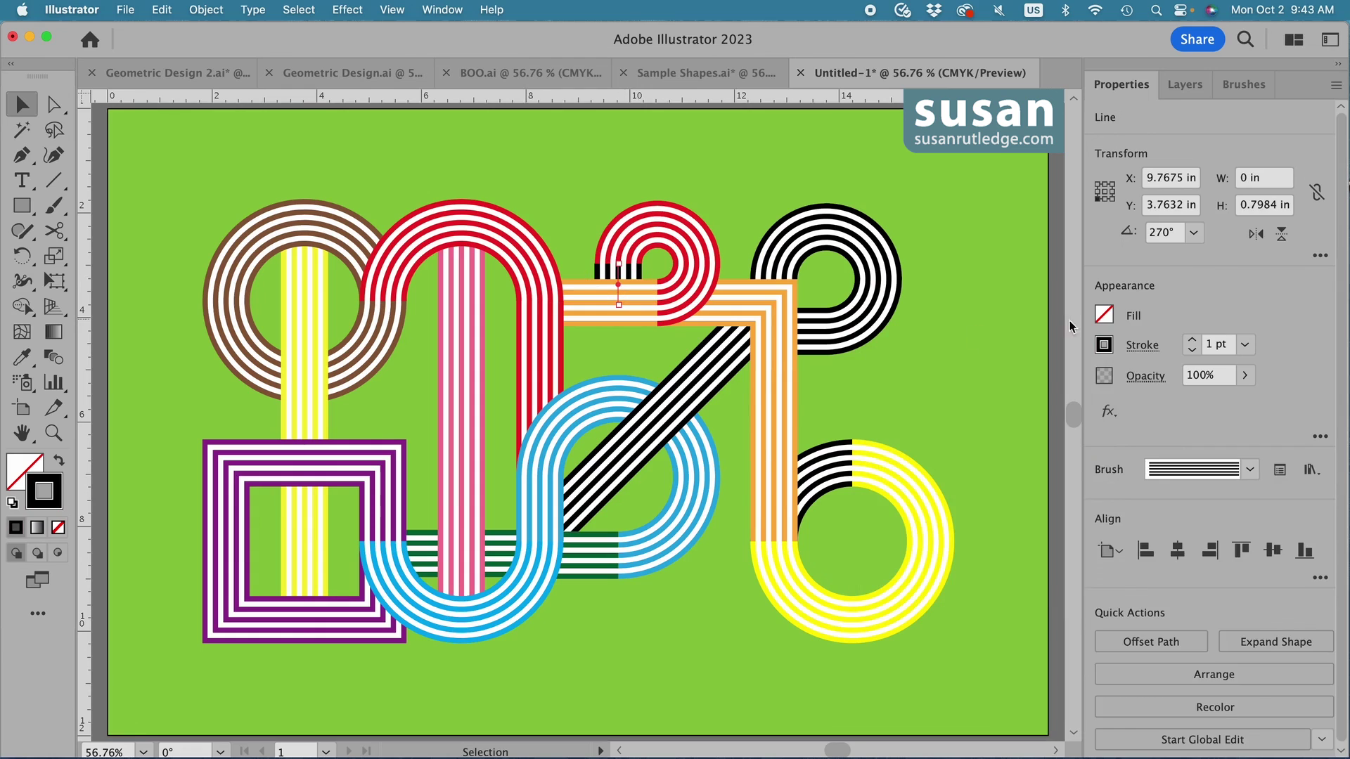
{"action": "left_click", "coordinate": [1104, 345]}
{"action": "left_click", "coordinate": [934, 422]}
Color the strokes of the diagonal line segments crossing the central blue loop green.
{"action": "left_click", "coordinate": [724, 363]}
{"action": "left_click", "coordinate": [609, 488], "text": "shift"}
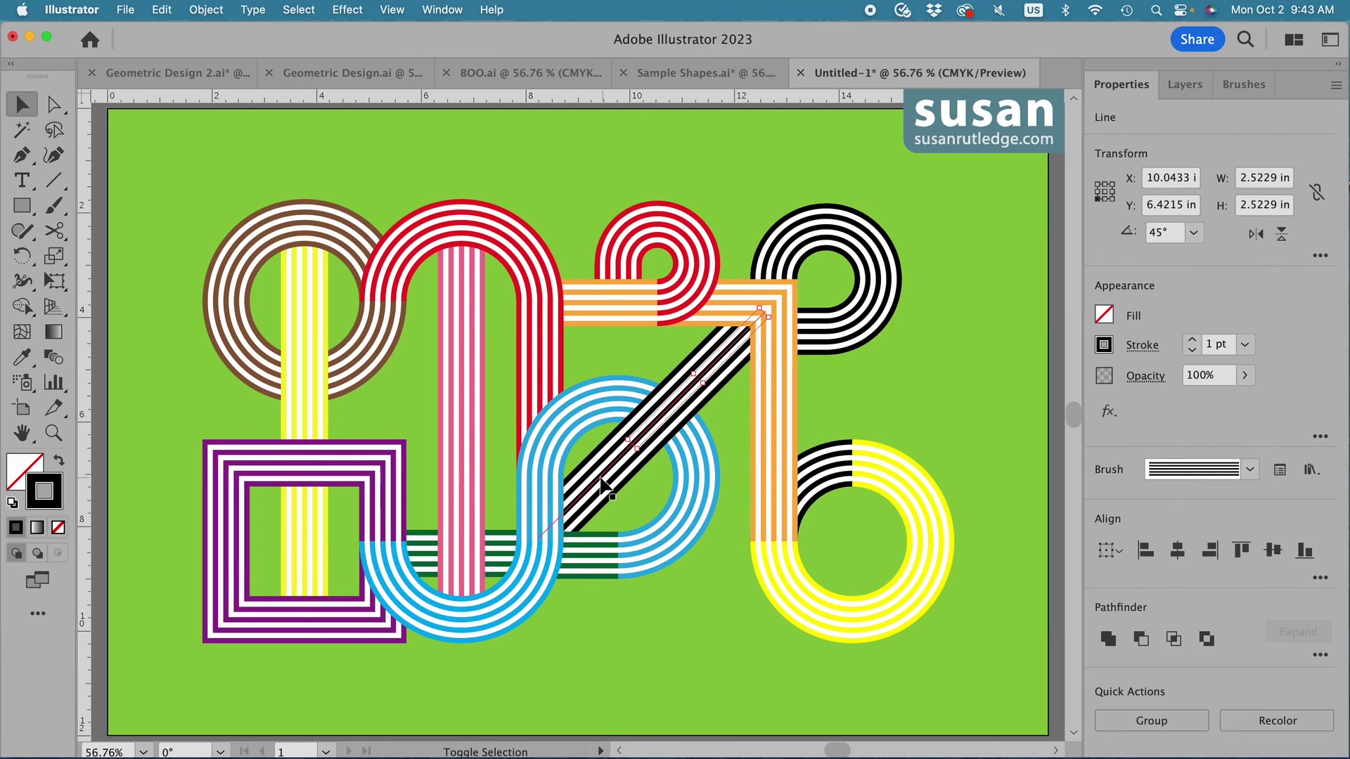
{"action": "left_click", "coordinate": [1104, 345]}
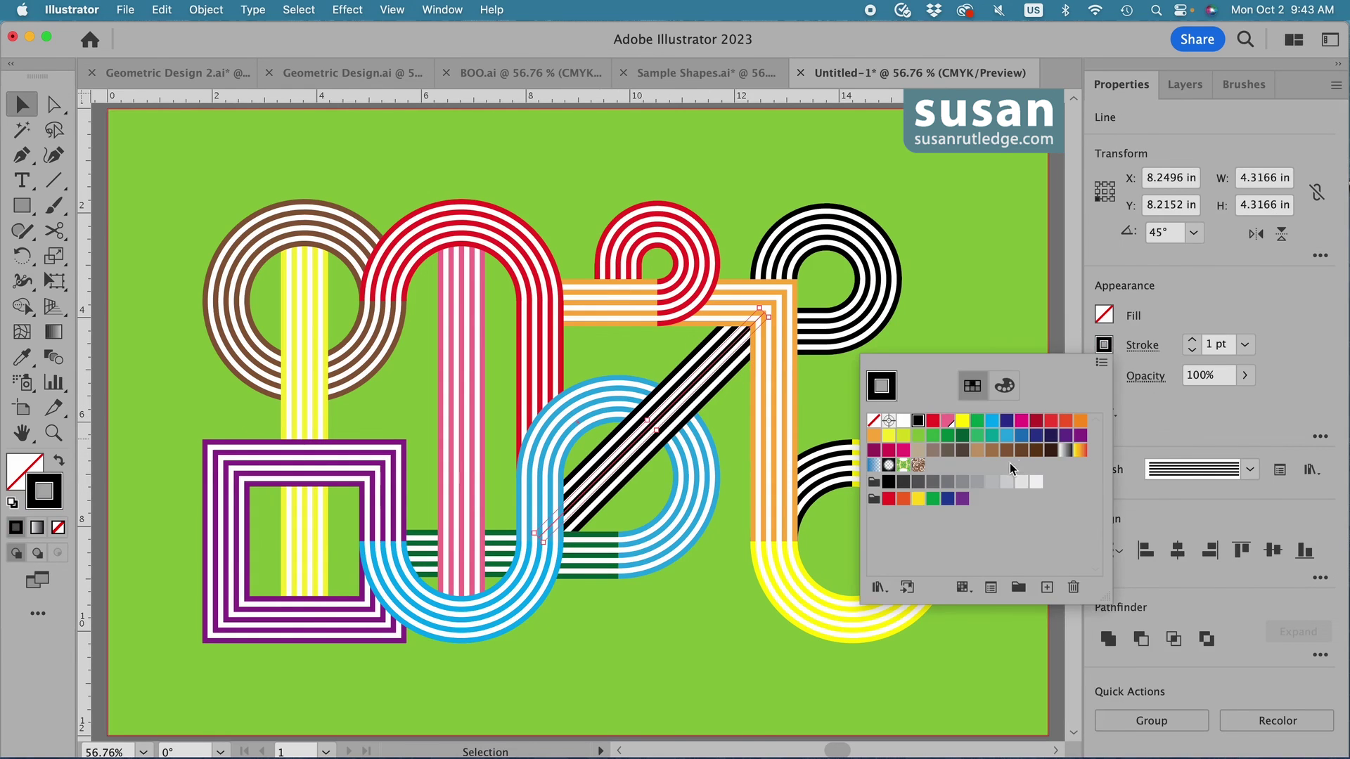
{"action": "left_click", "coordinate": [946, 435]}
Color the black loop beside the orange corner and its lower straight segment light blue.
{"action": "left_click", "coordinate": [870, 253]}
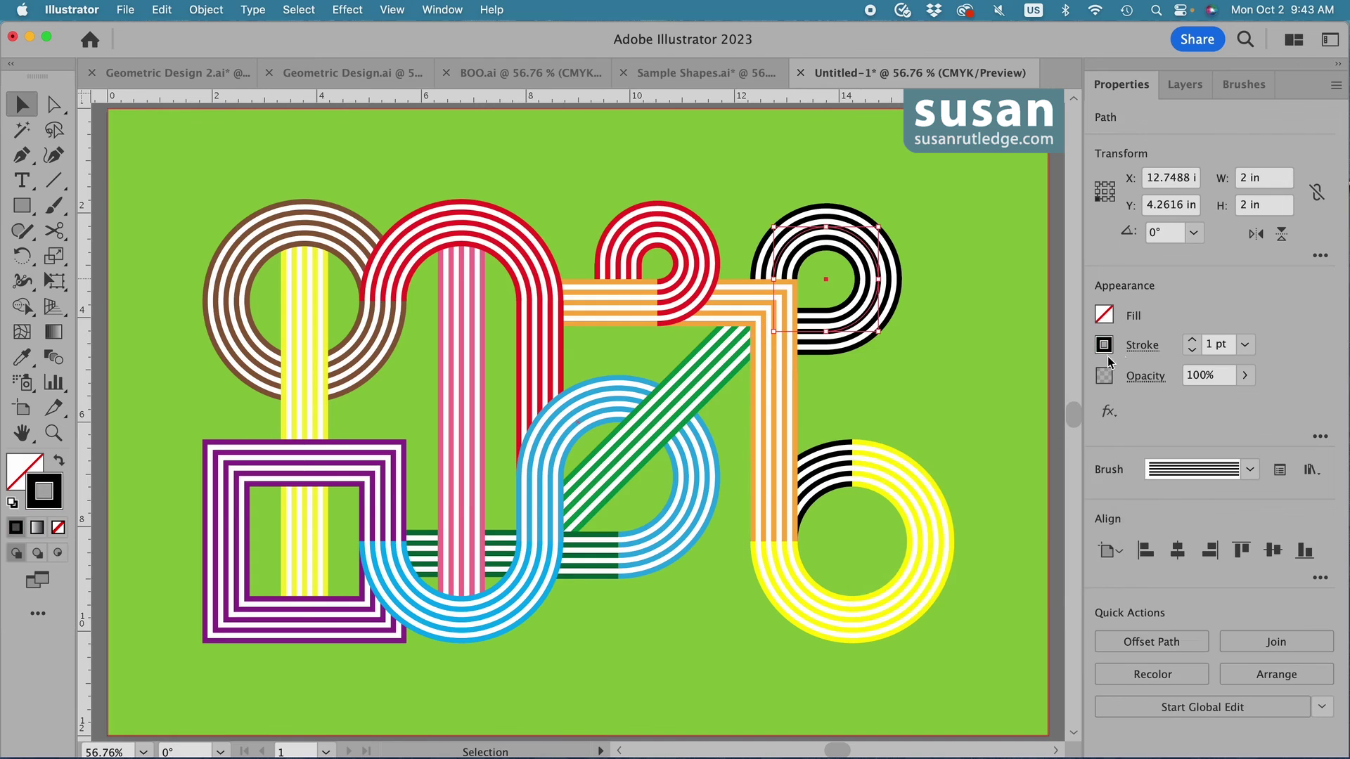
{"action": "left_click", "coordinate": [1104, 345]}
{"action": "left_click", "coordinate": [1011, 441]}
{"action": "left_click", "coordinate": [812, 339]}
{"action": "left_click", "coordinate": [1104, 344]}
{"action": "left_click", "coordinate": [1010, 441]}
Color the remaining black arc of the large yellow circle yellow and deselect the artwork.
{"action": "left_click", "coordinate": [829, 480]}
{"action": "left_click", "coordinate": [1102, 344]}
{"action": "left_click", "coordinate": [1010, 435]}
{"action": "left_click", "coordinate": [1031, 453]}
{"action": "left_click", "coordinate": [1054, 477]}
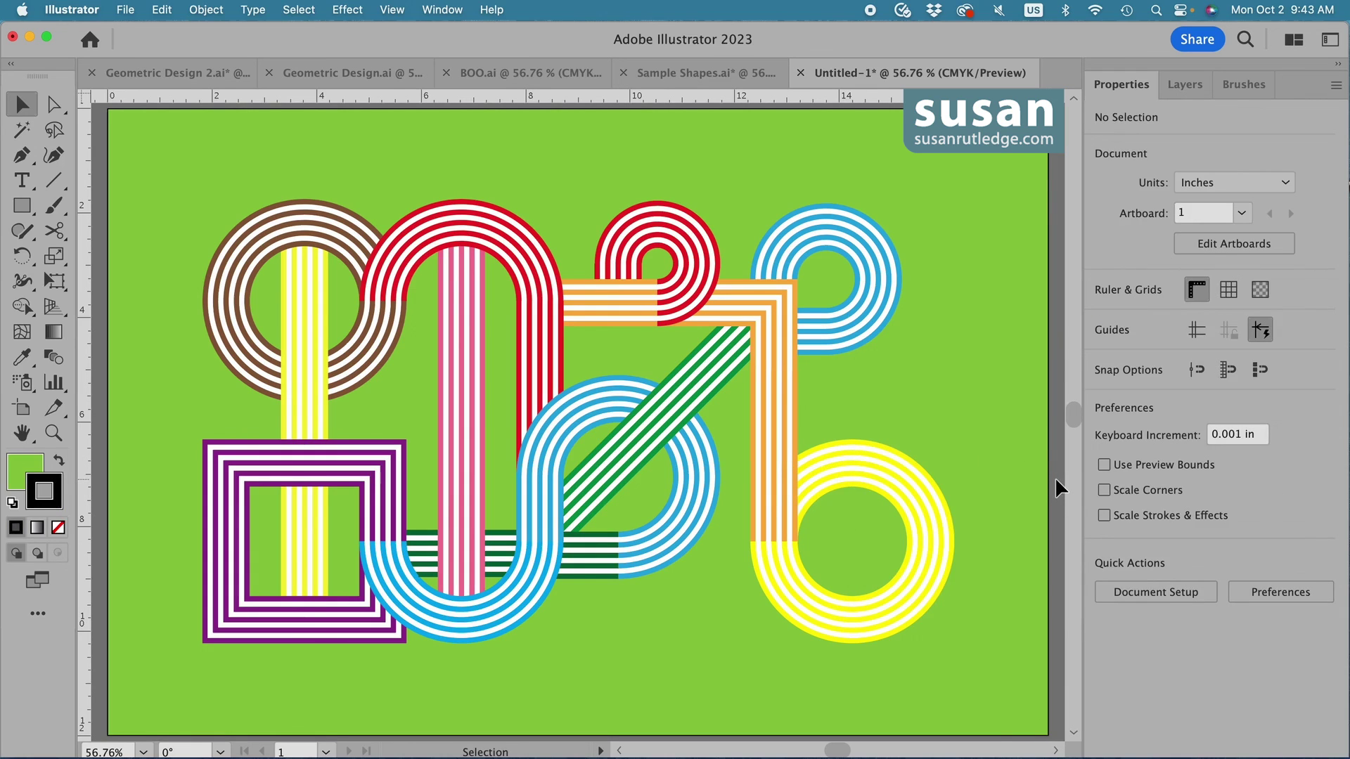